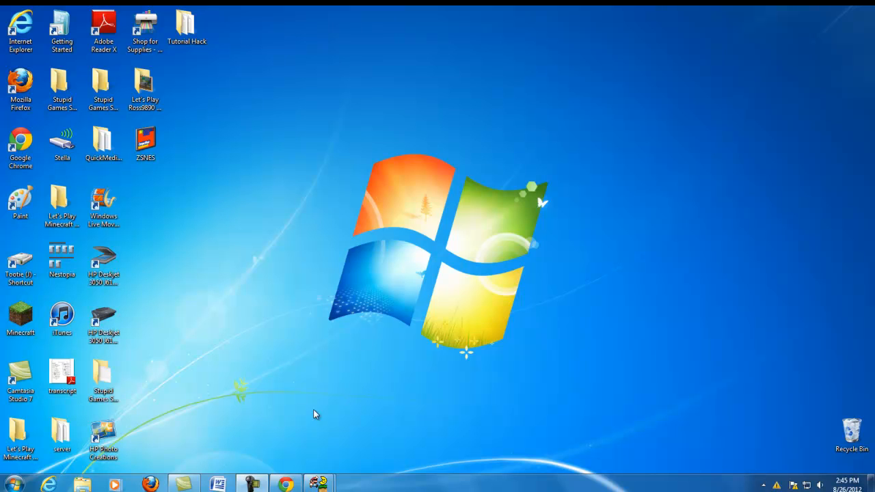
{"action": "left_click", "coordinate": [286, 484]}
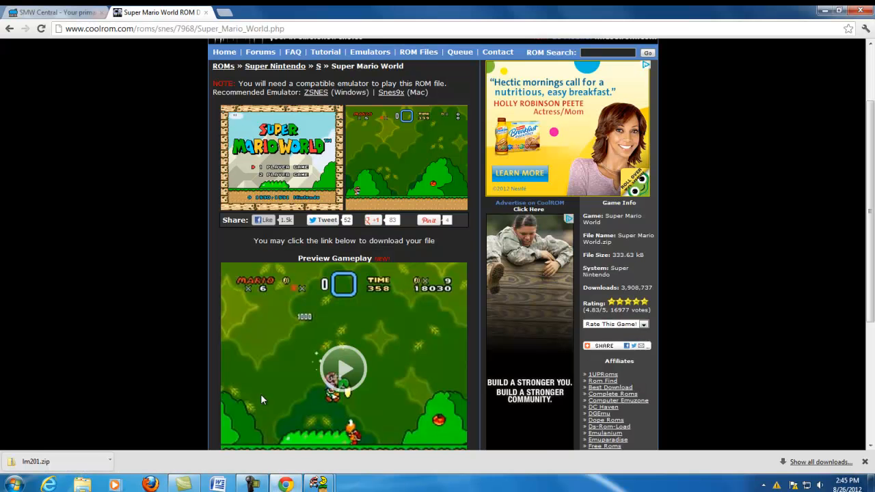
{"action": "scroll", "coordinate": [101, 145], "scroll_direction": "up", "scroll_amount": 1}
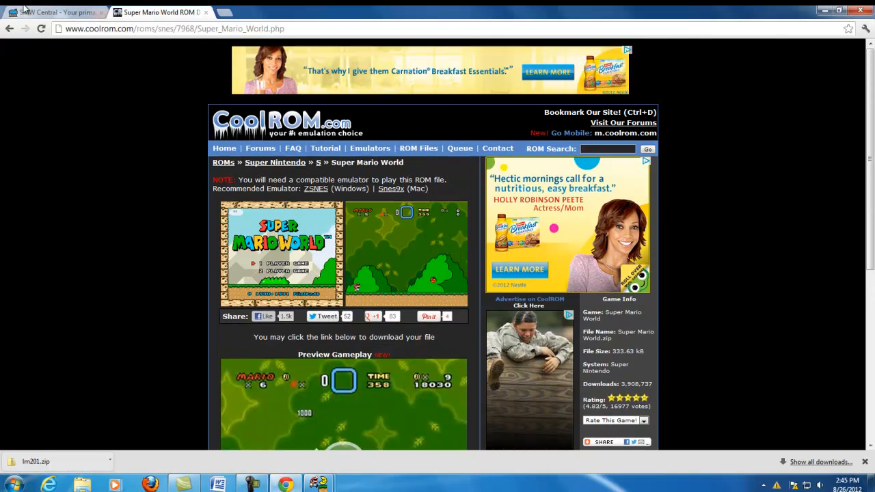
{"action": "left_click", "coordinate": [30, 12]}
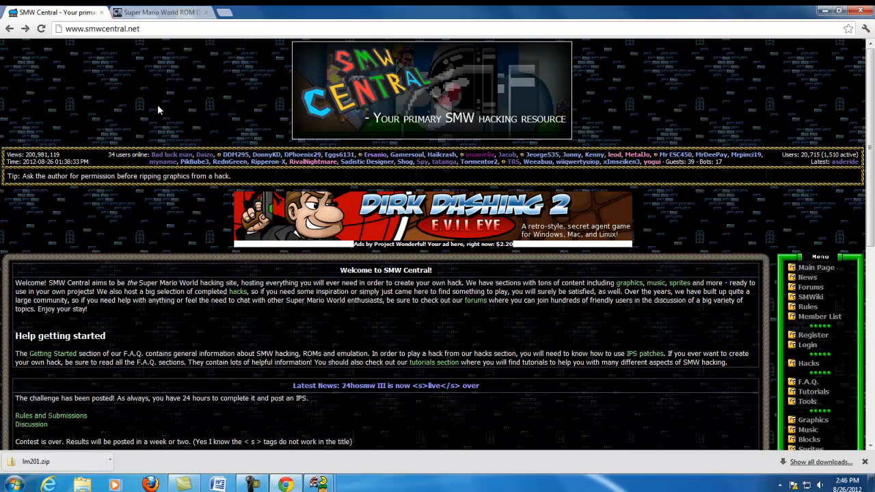
{"action": "left_click", "coordinate": [151, 29]}
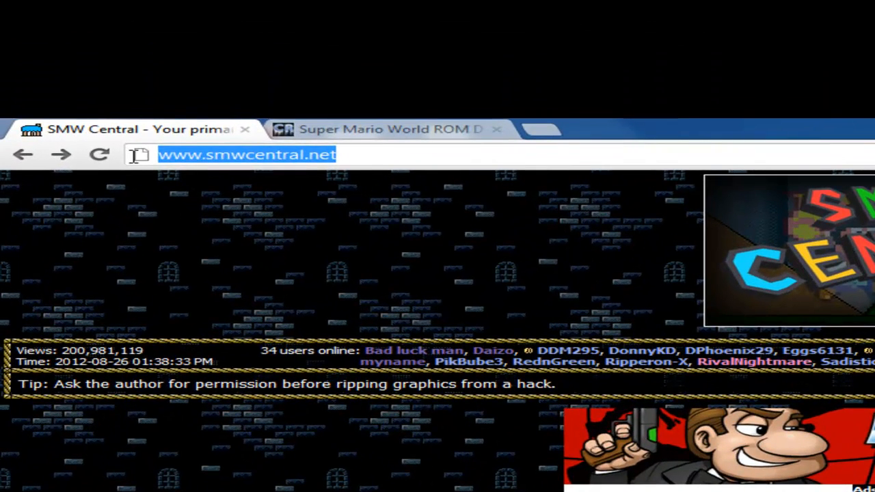
{"action": "left_click_drag", "start_coordinate": [336, 156], "coordinate": [209, 156]}
{"action": "left_click", "coordinate": [377, 156]}
{"action": "left_click_drag", "start_coordinate": [390, 153], "coordinate": [159, 156]}
{"action": "left_click", "coordinate": [435, 157]}
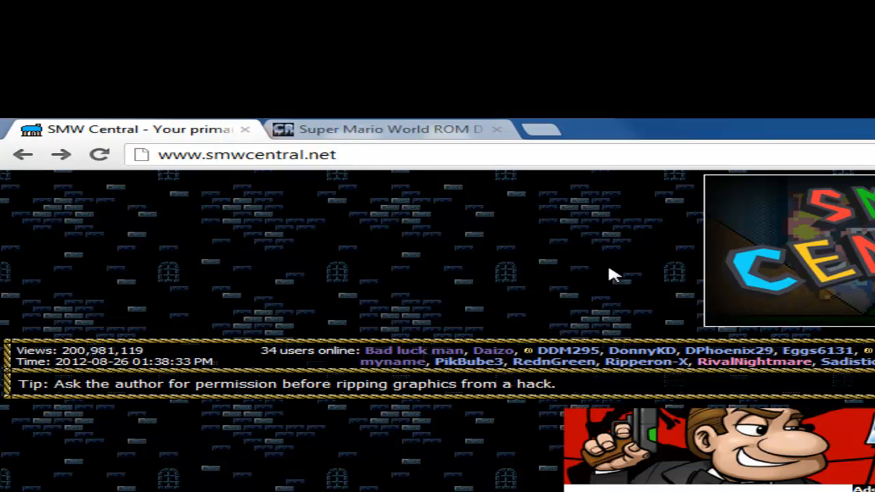
Look over the SMW Central home page, from the welcome text to the latest hacks and most downloaded lists.
{"action": "scroll", "coordinate": [562, 205], "scroll_direction": "down", "scroll_amount": 1}
{"action": "scroll", "coordinate": [563, 205], "scroll_direction": "up", "scroll_amount": 1}
{"action": "scroll", "coordinate": [562, 218], "scroll_direction": "down", "scroll_amount": 2}
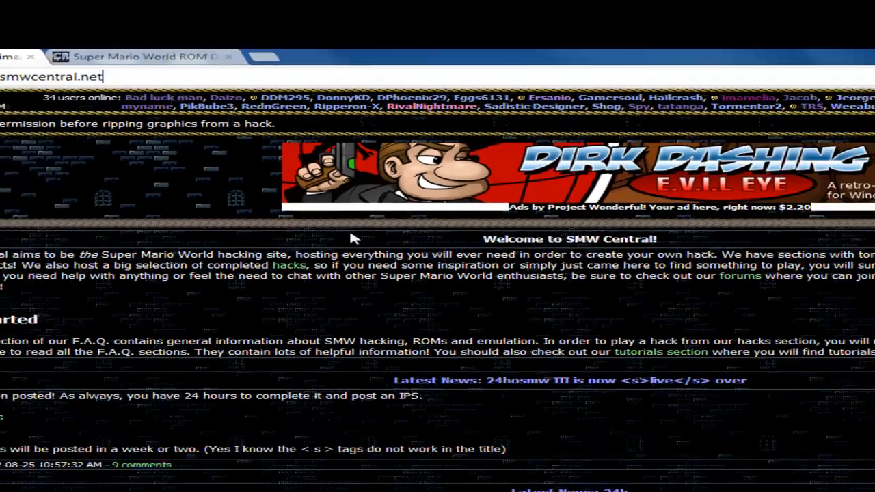
{"action": "scroll", "coordinate": [683, 356], "scroll_direction": "down", "scroll_amount": 5}
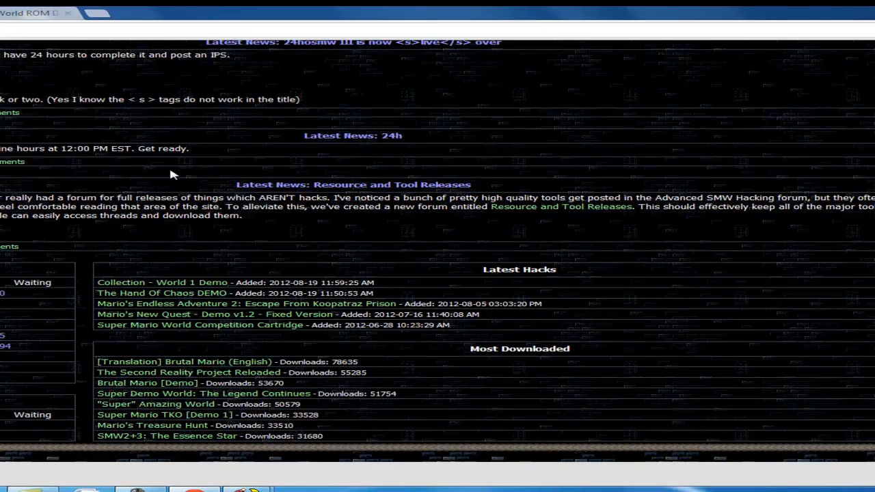
{"action": "scroll", "coordinate": [171, 176], "scroll_direction": "up", "scroll_amount": 5}
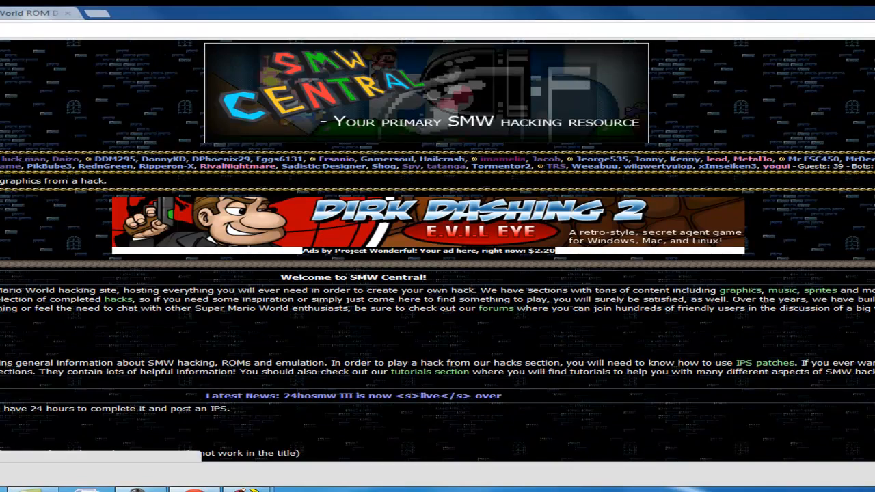
{"action": "scroll", "coordinate": [438, 250], "scroll_direction": "down", "scroll_amount": 2}
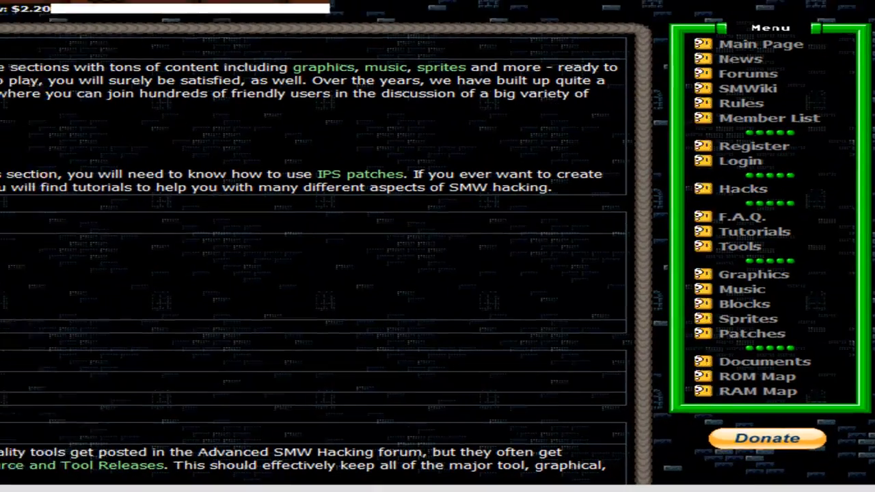
Browse the site's Hacks listing, then return to the SMW Central home page.
{"action": "left_click", "coordinate": [743, 188]}
{"action": "scroll", "coordinate": [32, 234], "scroll_direction": "down", "scroll_amount": 2}
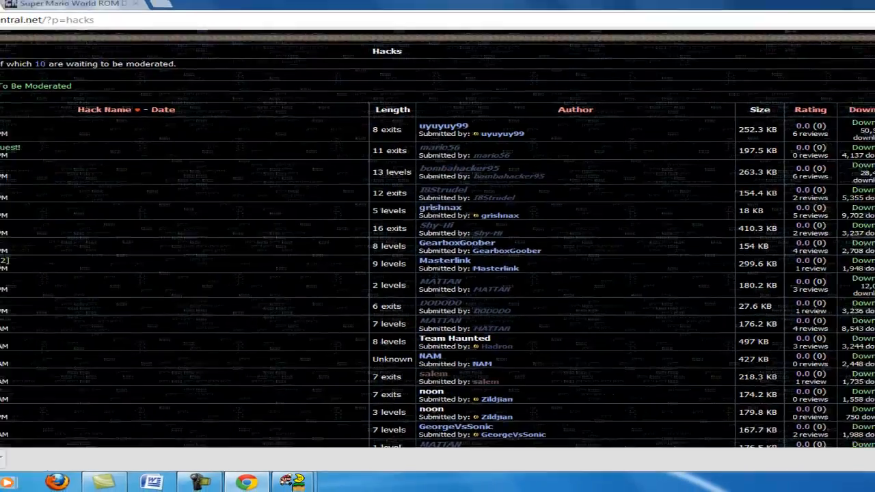
{"action": "scroll", "coordinate": [17, 72], "scroll_direction": "down", "scroll_amount": 10}
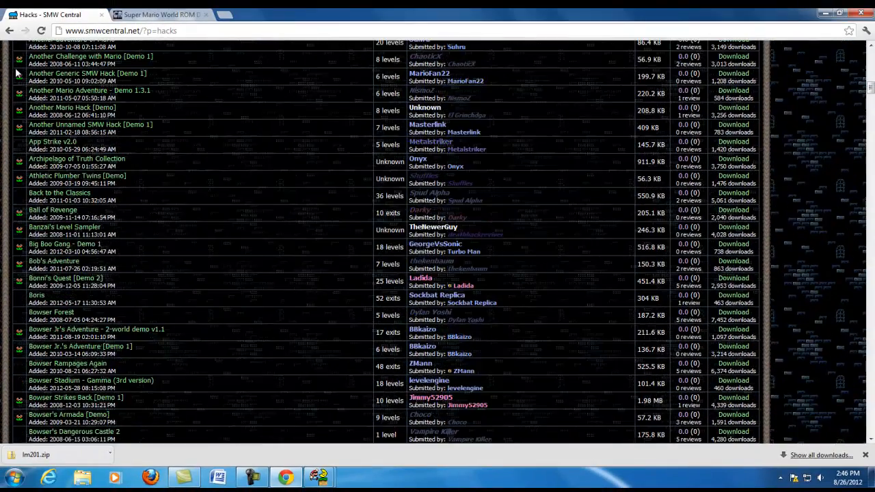
{"action": "scroll", "coordinate": [17, 72], "scroll_direction": "up", "scroll_amount": 15}
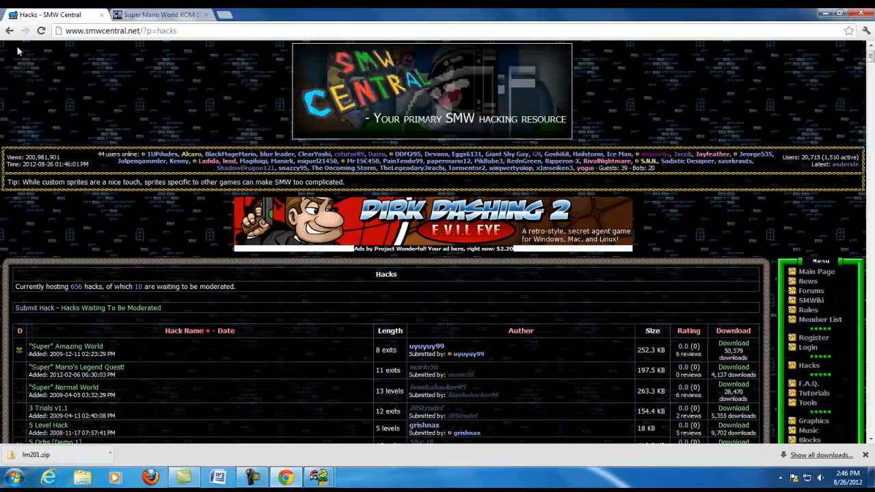
{"action": "left_click", "coordinate": [9, 32]}
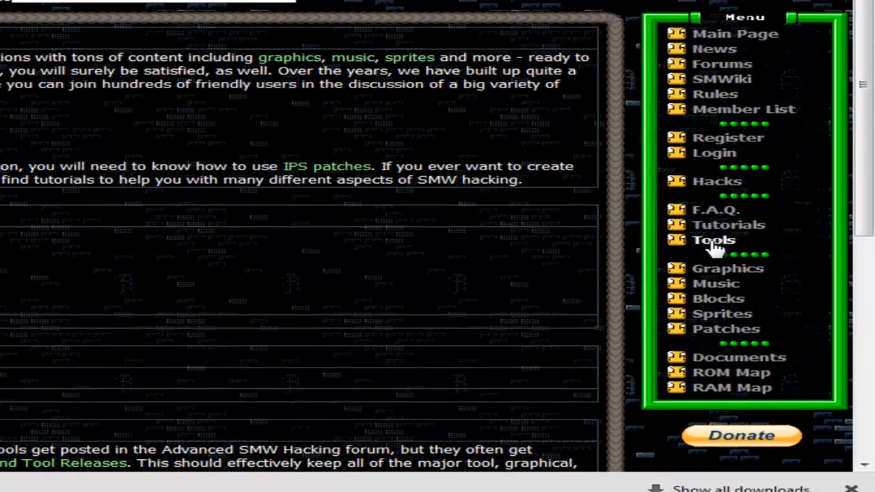
Open the Tools section of SMW Central and highlight the Lunar Magic 2.01 entry.
{"action": "left_click", "coordinate": [807, 297]}
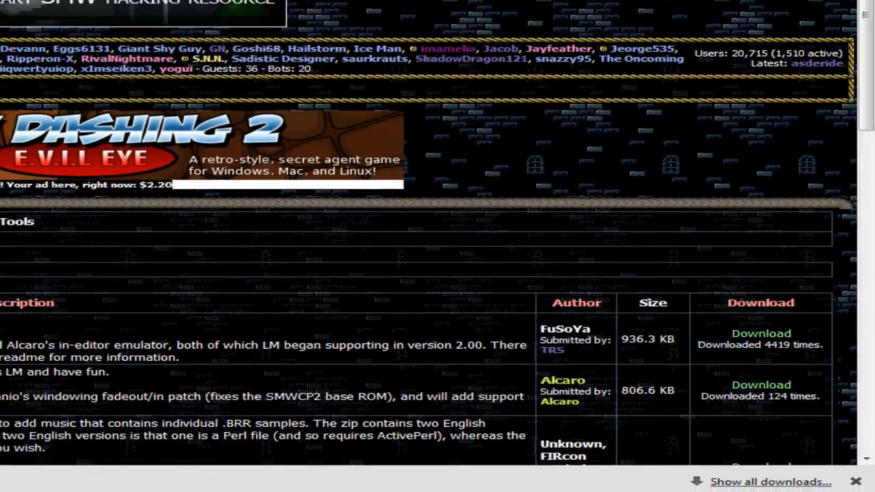
{"action": "scroll", "coordinate": [58, 283], "scroll_direction": "down", "scroll_amount": 2}
{"action": "left_click_drag", "start_coordinate": [17, 249], "coordinate": [82, 248]}
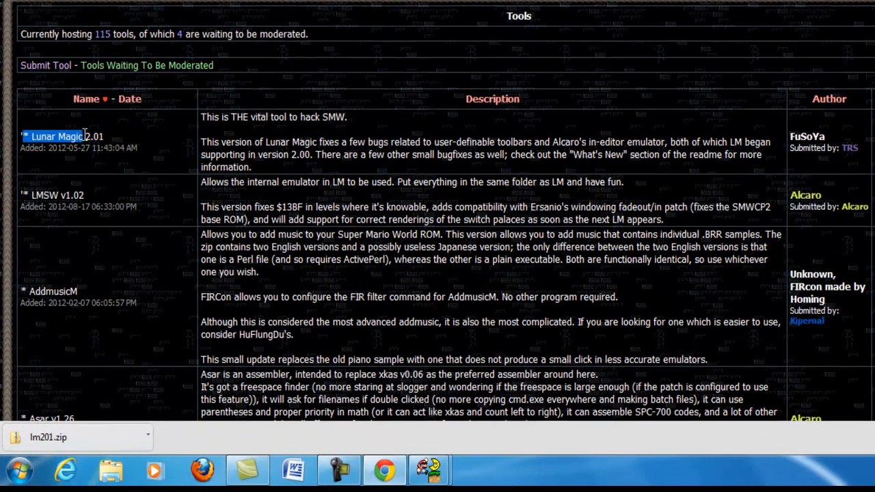
{"action": "left_click_drag", "start_coordinate": [84, 134], "coordinate": [128, 139]}
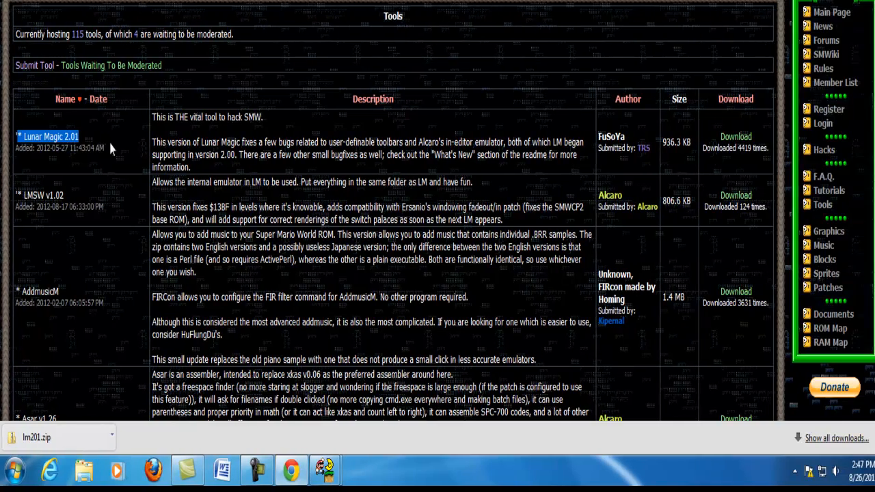
{"action": "left_click", "coordinate": [220, 132]}
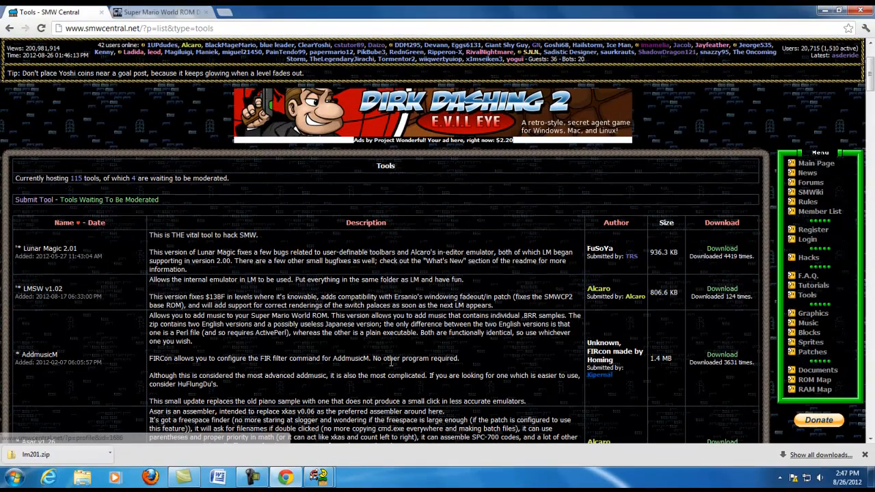
View the Downloads folder in Windows Explorer to locate the lm201 archive, then minimize the window.
{"action": "left_click", "coordinate": [218, 476]}
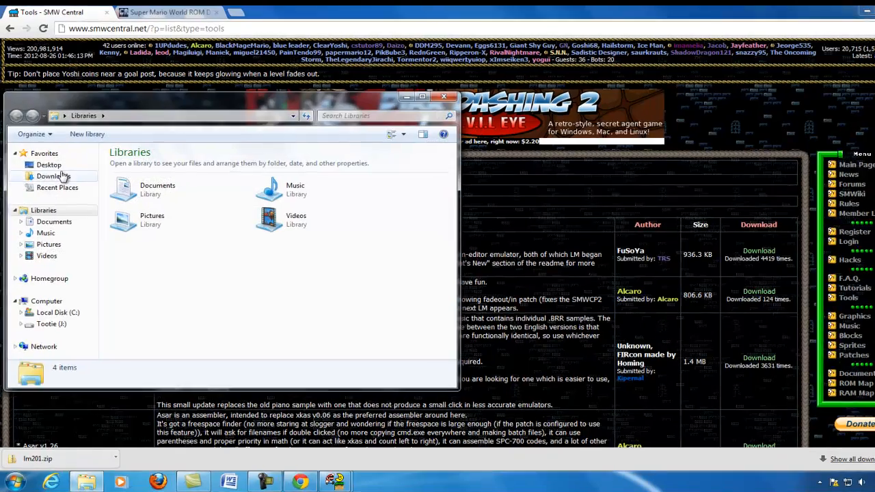
{"action": "left_click", "coordinate": [51, 175]}
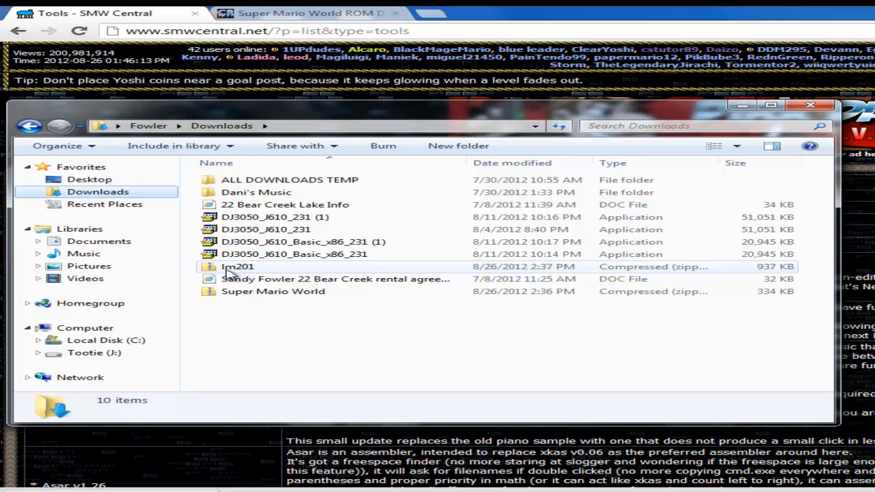
{"action": "left_click", "coordinate": [742, 106]}
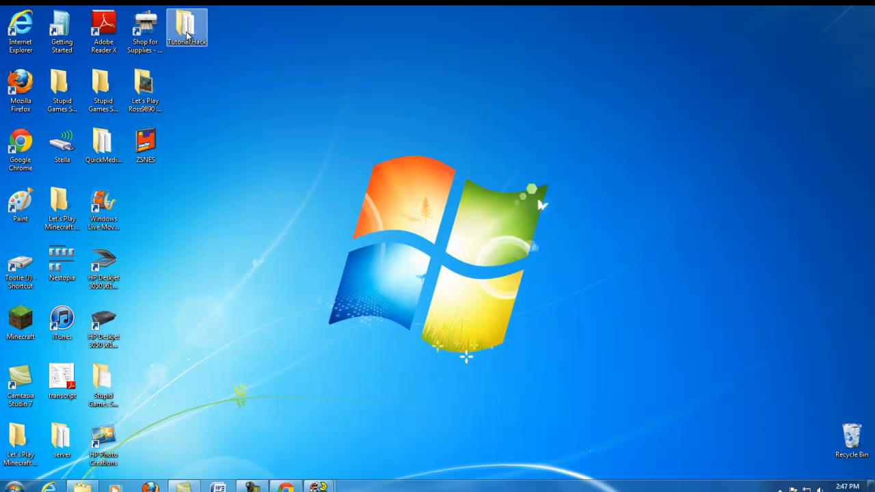
Inspect the Tutorial Hack folder on the desktop and its lm201 subfolder, then minimize the window.
{"action": "double_click", "coordinate": [188, 36]}
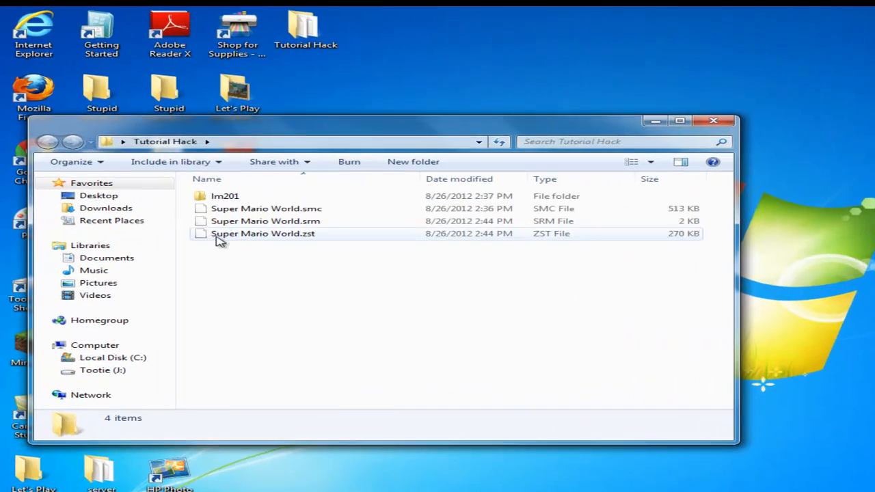
{"action": "double_click", "coordinate": [246, 198]}
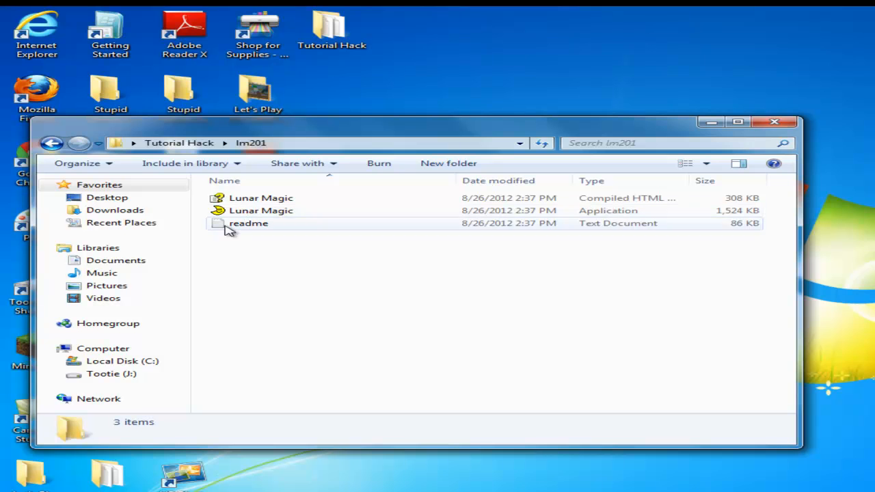
{"action": "left_click", "coordinate": [51, 144]}
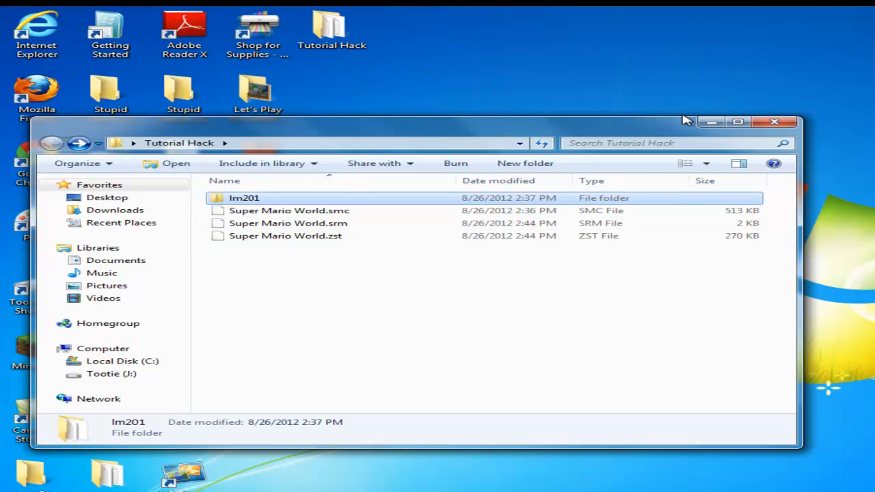
{"action": "left_click", "coordinate": [711, 123]}
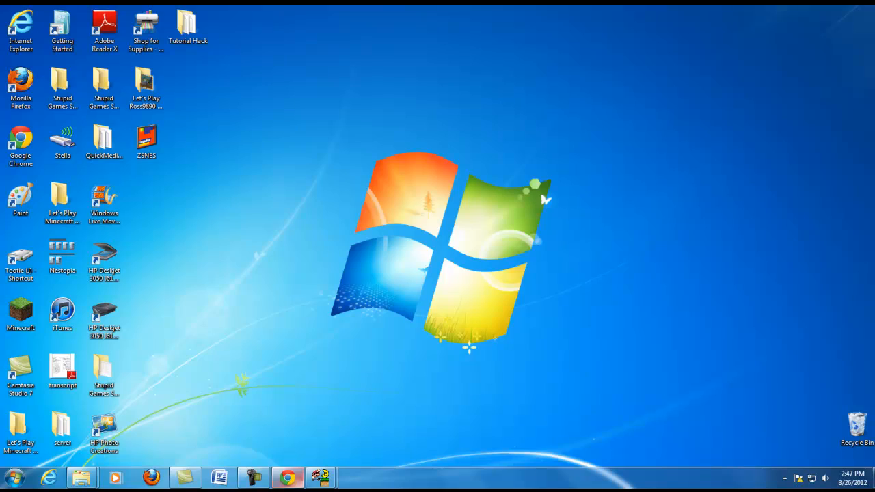
Switch back to Chrome and examine the CoolROM Super Mario World page, including its address and download links.
{"action": "left_click", "coordinate": [290, 468]}
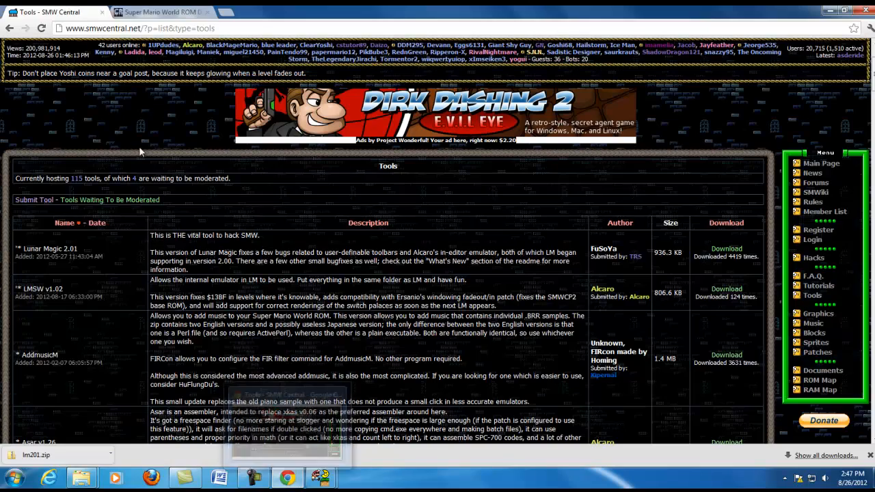
{"action": "left_click", "coordinate": [145, 12]}
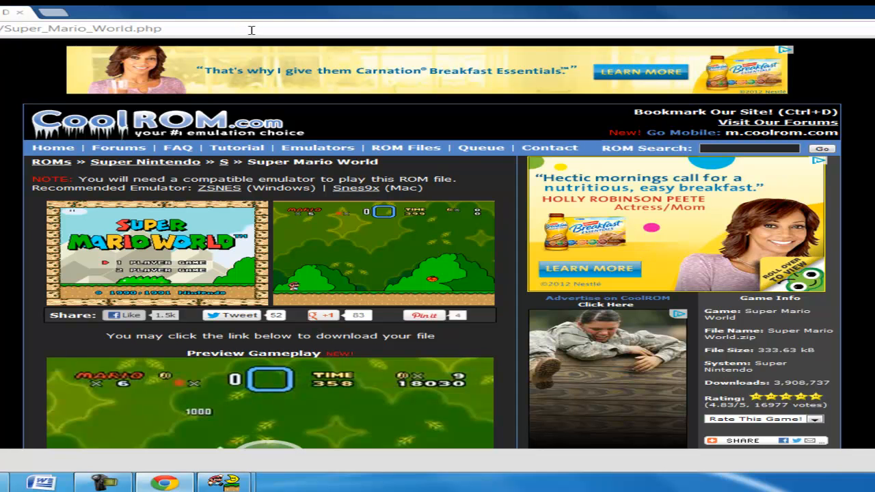
{"action": "left_click", "coordinate": [151, 28]}
{"action": "left_click", "coordinate": [212, 29]}
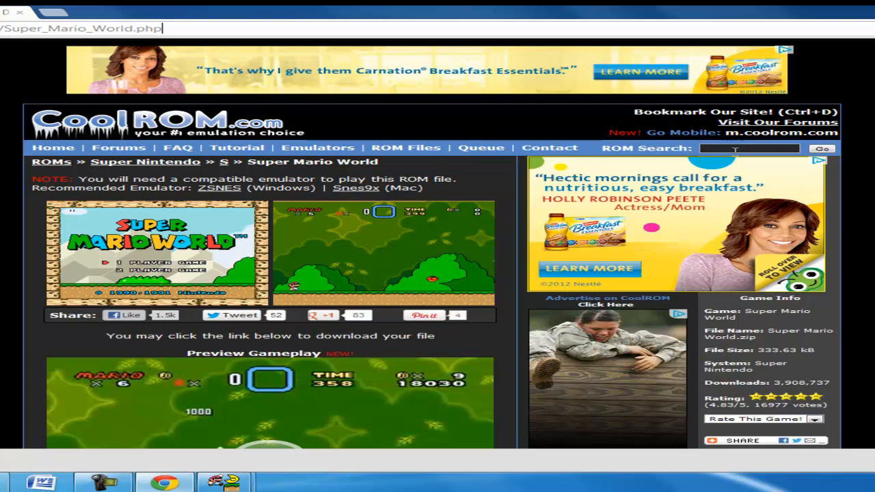
{"action": "scroll", "coordinate": [410, 130], "scroll_direction": "down", "scroll_amount": 3}
{"action": "scroll", "coordinate": [240, 126], "scroll_direction": "up", "scroll_amount": 3}
{"action": "scroll", "coordinate": [72, 123], "scroll_direction": "down", "scroll_amount": 1}
{"action": "scroll", "coordinate": [331, 311], "scroll_direction": "down", "scroll_amount": 3}
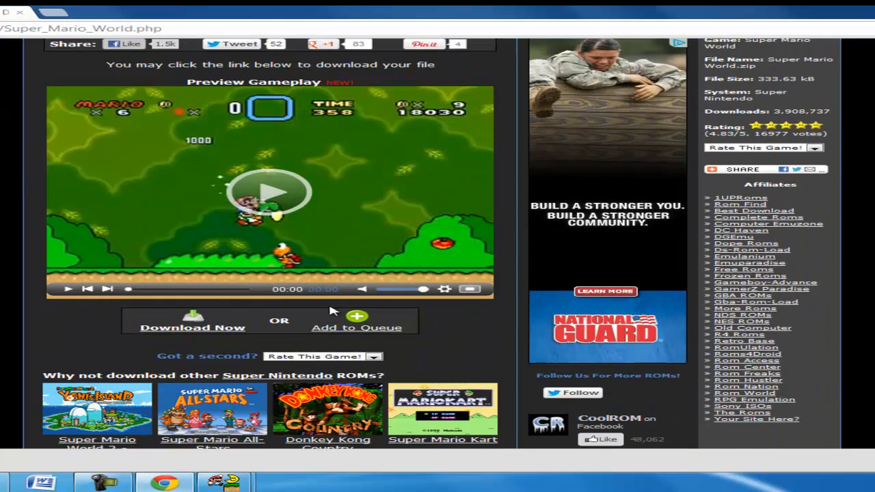
Open the download window for Super Mario World.zip, then close it without downloading and return to the page header.
{"action": "left_click", "coordinate": [223, 333]}
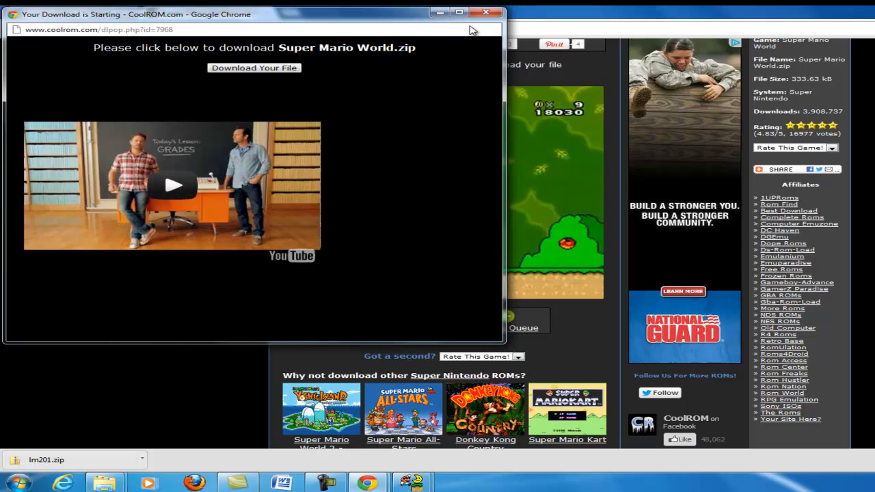
{"action": "left_click", "coordinate": [487, 12]}
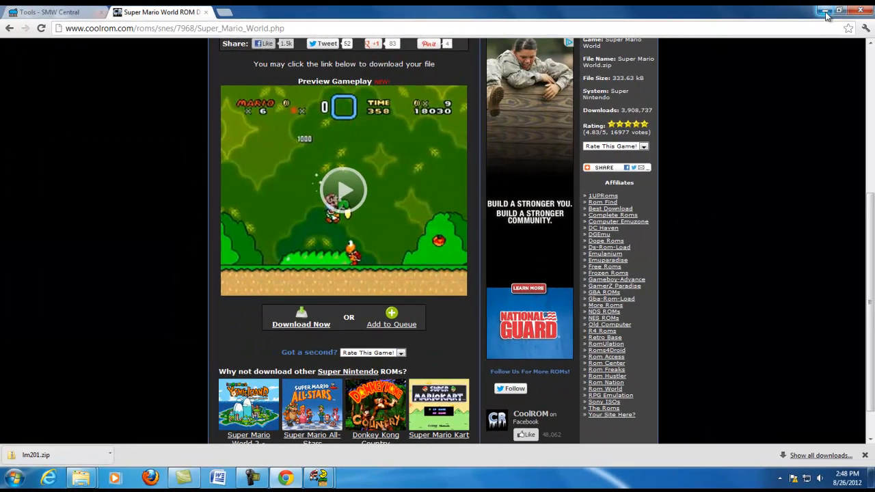
{"action": "scroll", "coordinate": [746, 210], "scroll_direction": "down", "scroll_amount": 1}
{"action": "scroll", "coordinate": [821, 89], "scroll_direction": "up", "scroll_amount": 5}
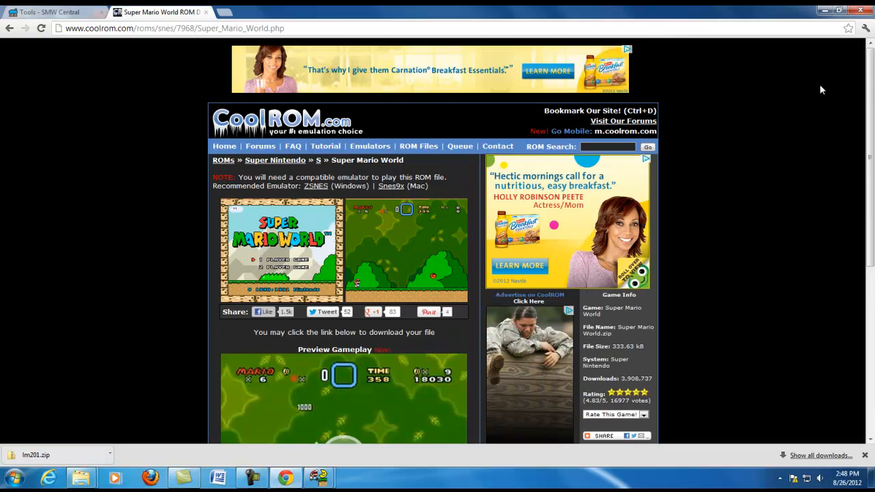
Minimize Chrome and point out the ZSNES emulator on the desktop.
{"action": "left_click", "coordinate": [827, 9]}
{"action": "left_click_drag", "start_coordinate": [406, 188], "coordinate": [272, 347]}
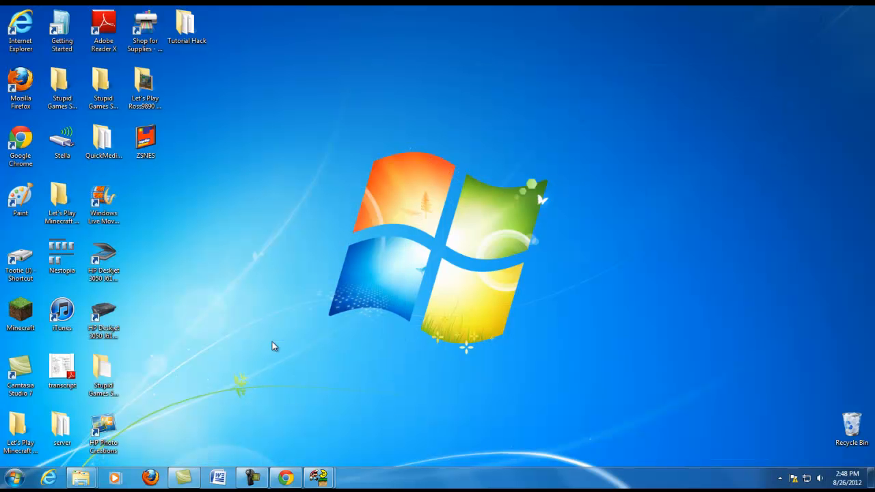
{"action": "left_click", "coordinate": [145, 141]}
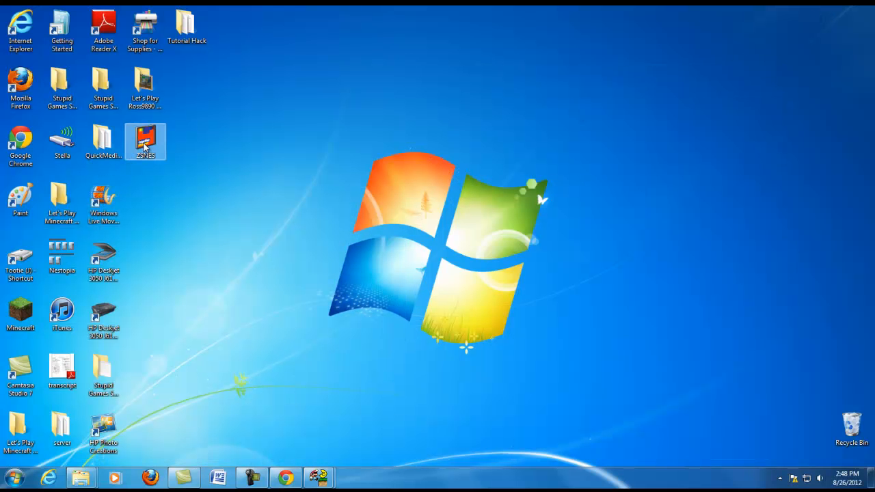
{"action": "left_click", "coordinate": [287, 261]}
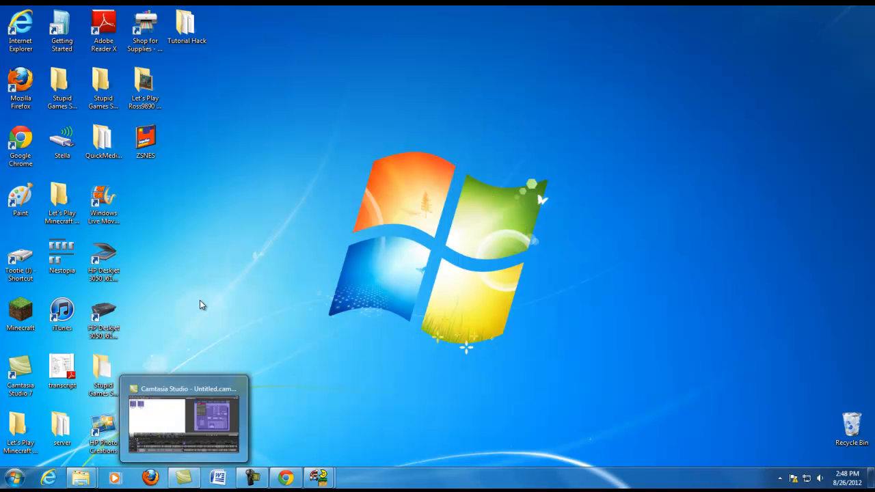
{"action": "left_click_drag", "start_coordinate": [357, 323], "coordinate": [487, 245]}
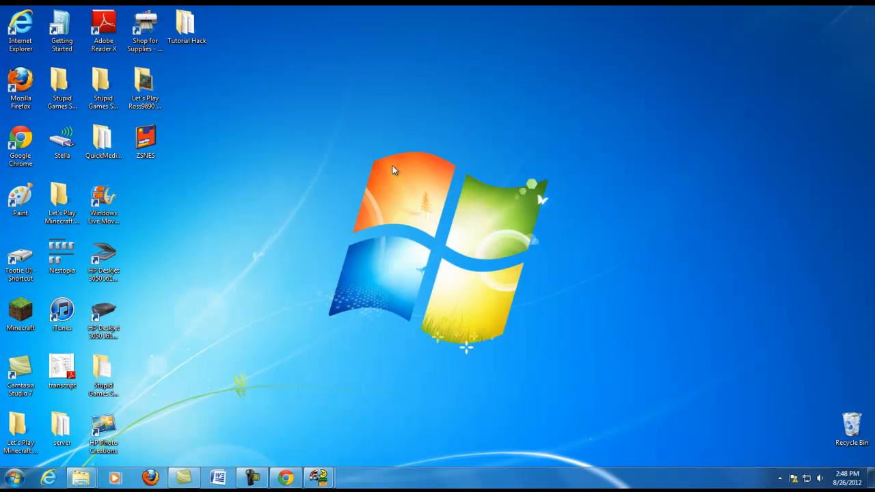
Switch back to Chrome and search for "snes emulator download" in a new tab.
{"action": "left_click_drag", "start_coordinate": [312, 123], "coordinate": [584, 368]}
{"action": "left_click", "coordinate": [285, 478]}
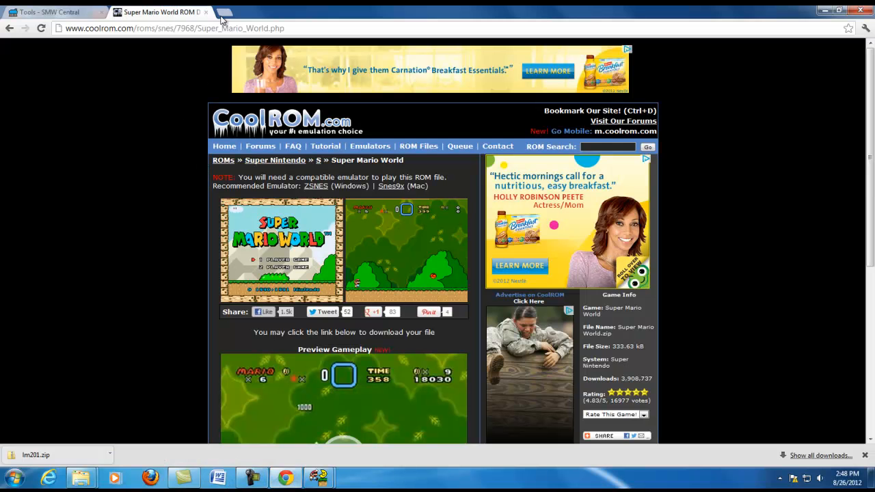
{"action": "left_click", "coordinate": [223, 14]}
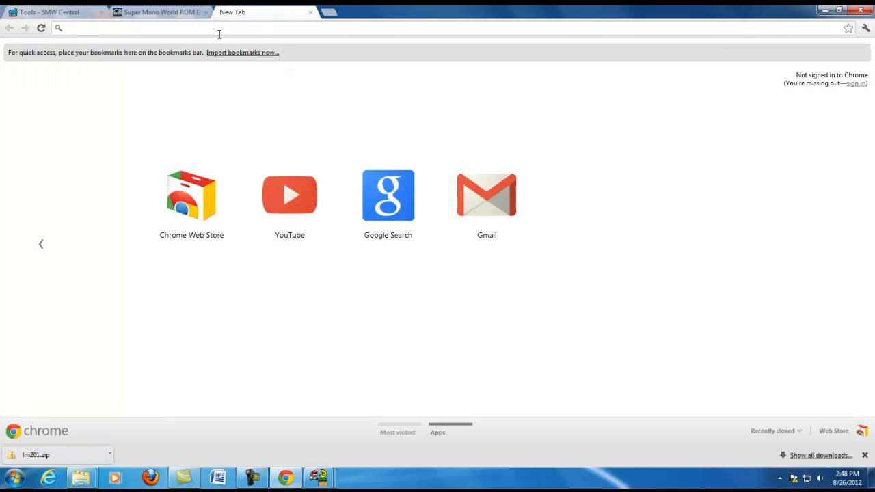
{"action": "type", "text": "snes"}
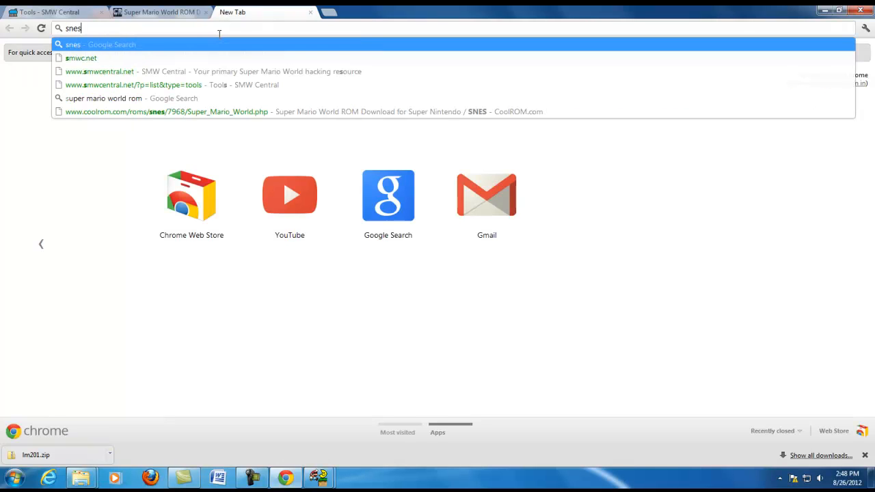
{"action": "type", "text": " emu"}
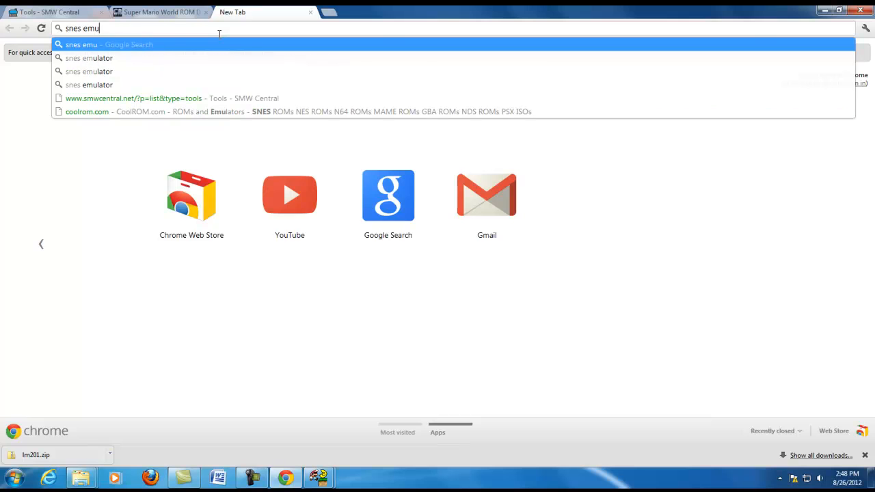
{"action": "type", "text": "lator download"}
{"action": "key", "text": "Return"}
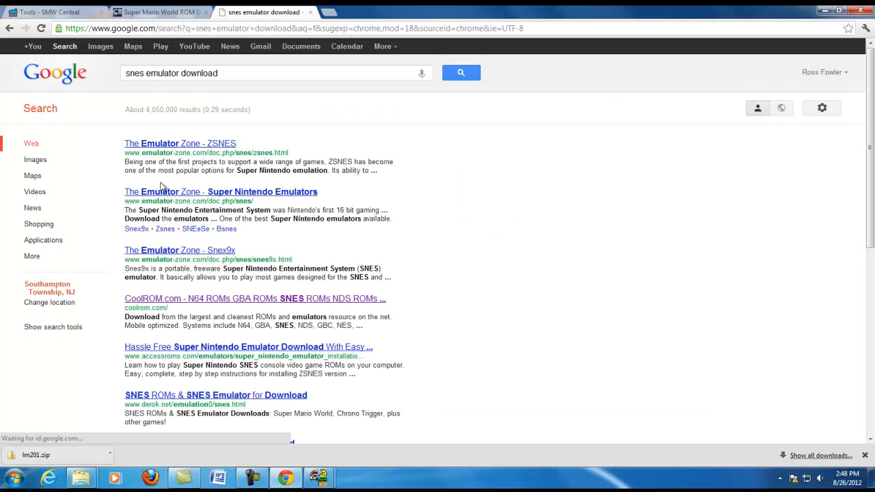
Open The Emulator Zone's ZSNES page and locate the ZSNES 1.51 Official Release download.
{"action": "left_click", "coordinate": [162, 144]}
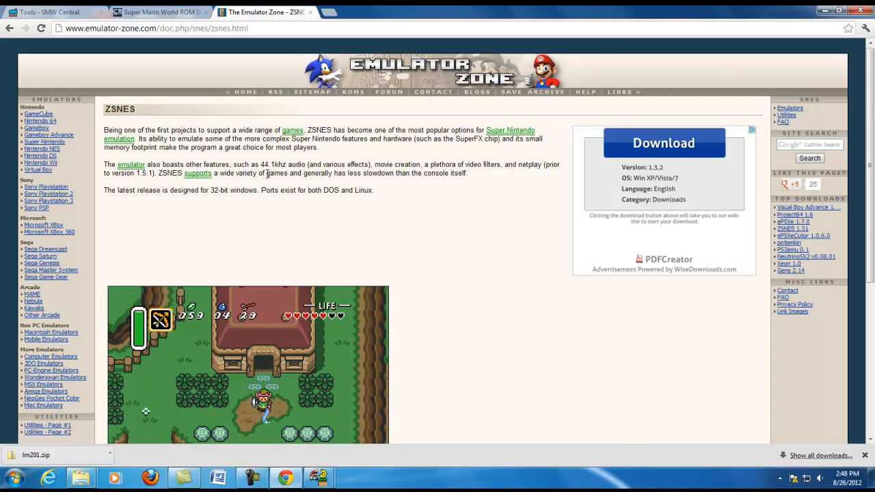
{"action": "scroll", "coordinate": [266, 174], "scroll_direction": "down", "scroll_amount": 3}
{"action": "scroll", "coordinate": [412, 173], "scroll_direction": "down", "scroll_amount": 5}
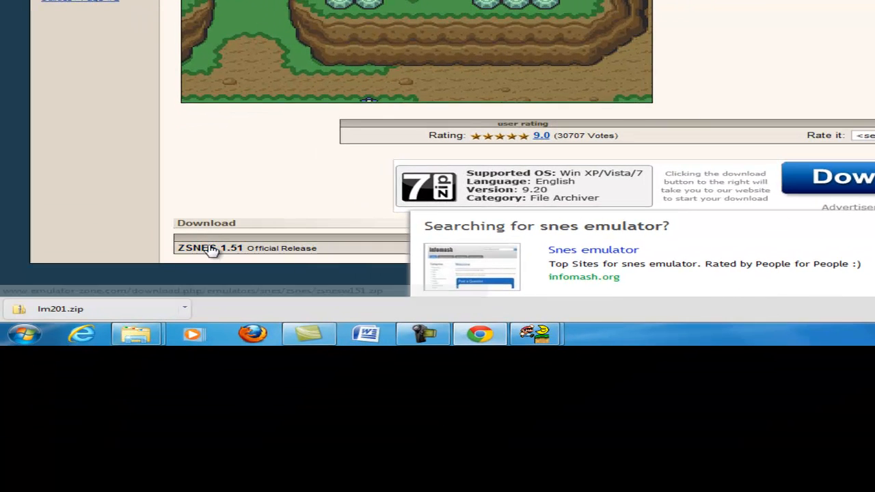
{"action": "left_click", "coordinate": [237, 250]}
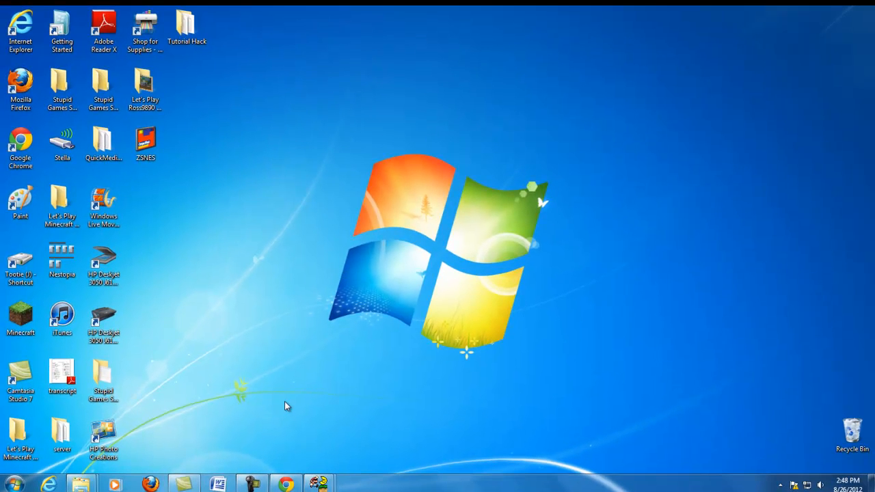
Switch to Lunar Magic and open Super Mario World.smc from the Tutorial Hack folder.
{"action": "left_click_drag", "start_coordinate": [226, 111], "coordinate": [633, 375]}
{"action": "left_click", "coordinate": [311, 484]}
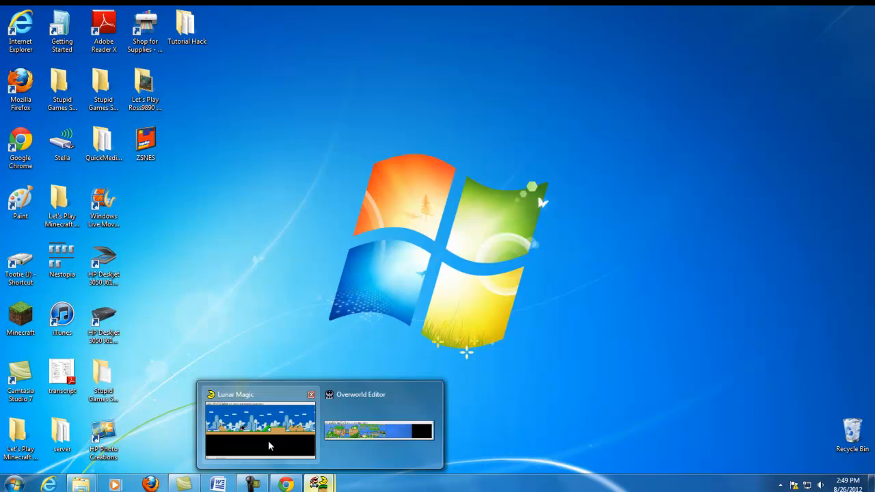
{"action": "left_click", "coordinate": [268, 445]}
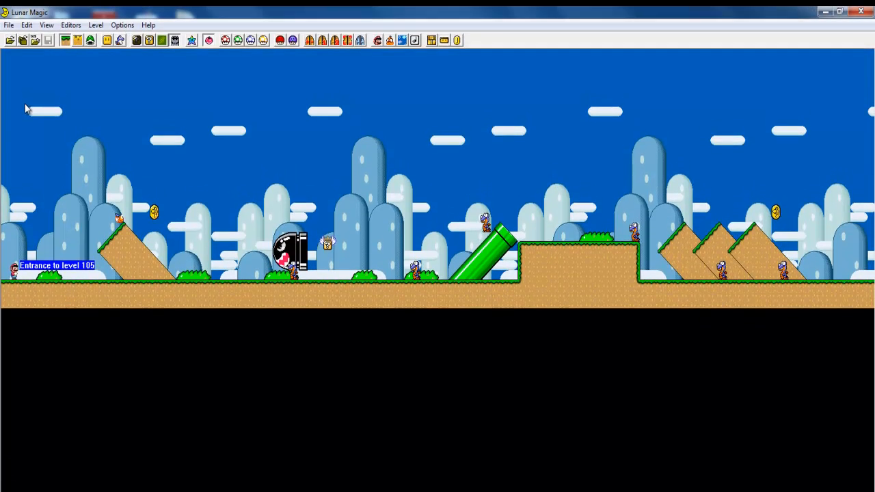
{"action": "left_click", "coordinate": [23, 41]}
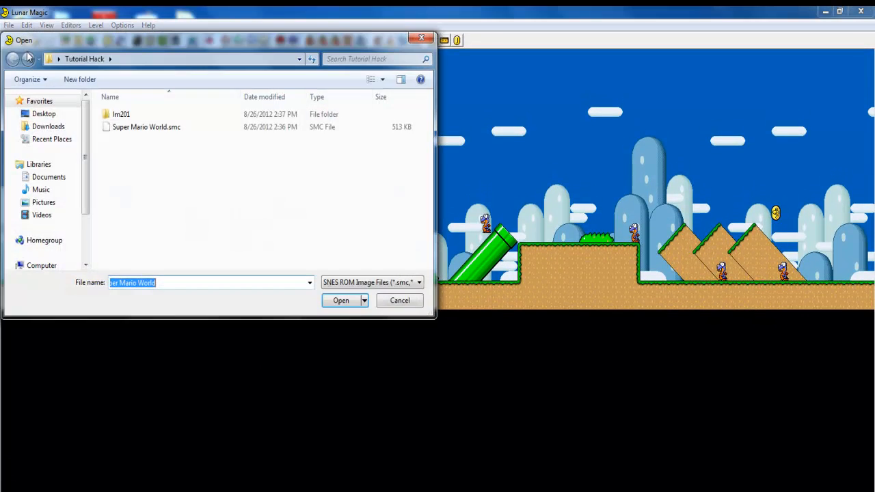
{"action": "double_click", "coordinate": [134, 131]}
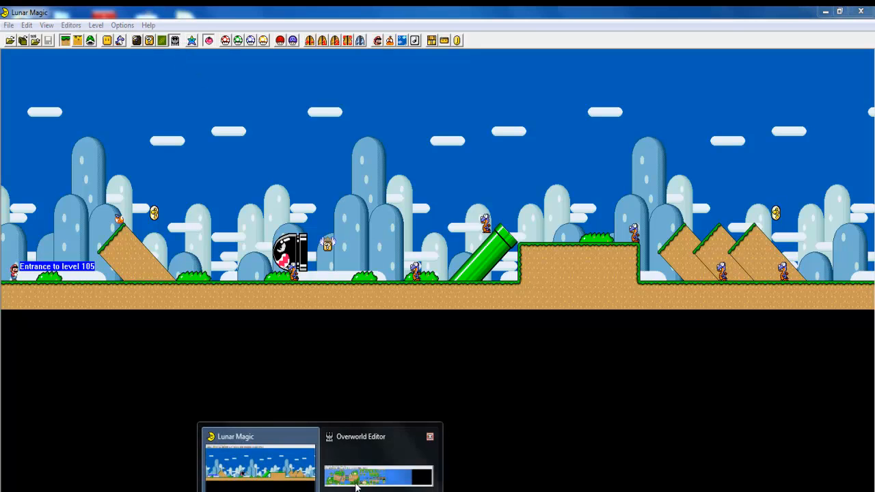
Bring up the Overworld Editor briefly, then return to the Lunar Magic level window.
{"action": "left_click", "coordinate": [379, 459]}
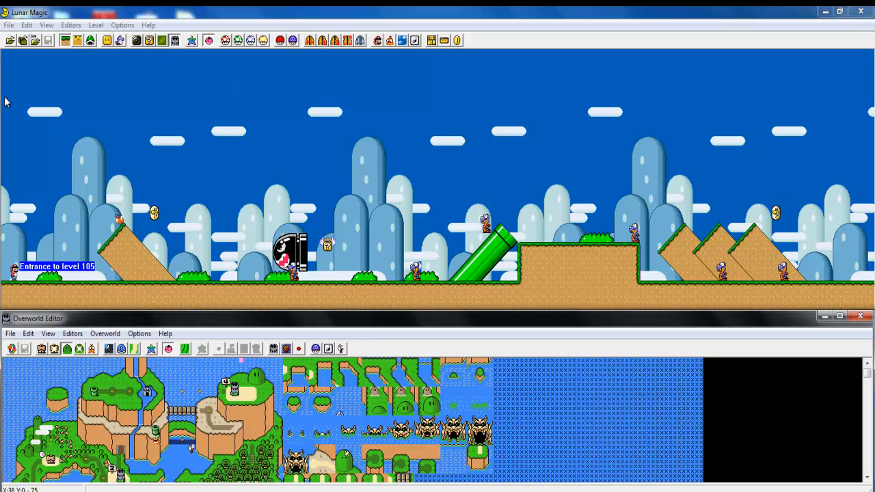
{"action": "left_click", "coordinate": [9, 74]}
{"action": "left_click_drag", "start_coordinate": [9, 74], "coordinate": [70, 205]}
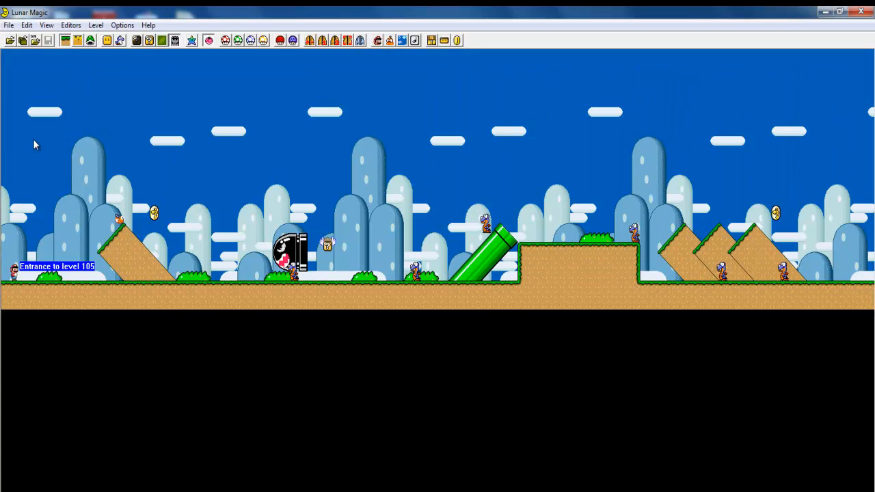
Examine level 105 from its entrance to the goal and back again.
{"action": "scroll", "coordinate": [52, 277], "scroll_direction": "right", "scroll_amount": 2}
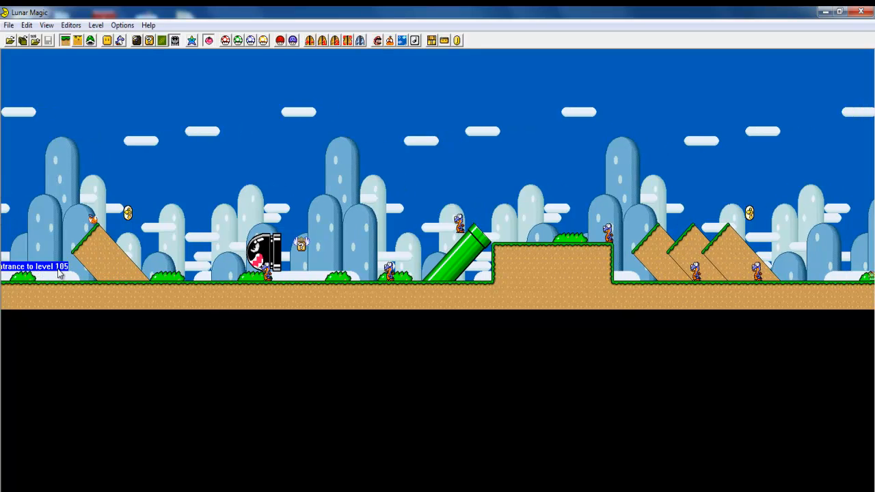
{"action": "scroll", "coordinate": [58, 271], "scroll_direction": "right", "scroll_amount": 20}
{"action": "scroll", "coordinate": [58, 274], "scroll_direction": "right", "scroll_amount": 20}
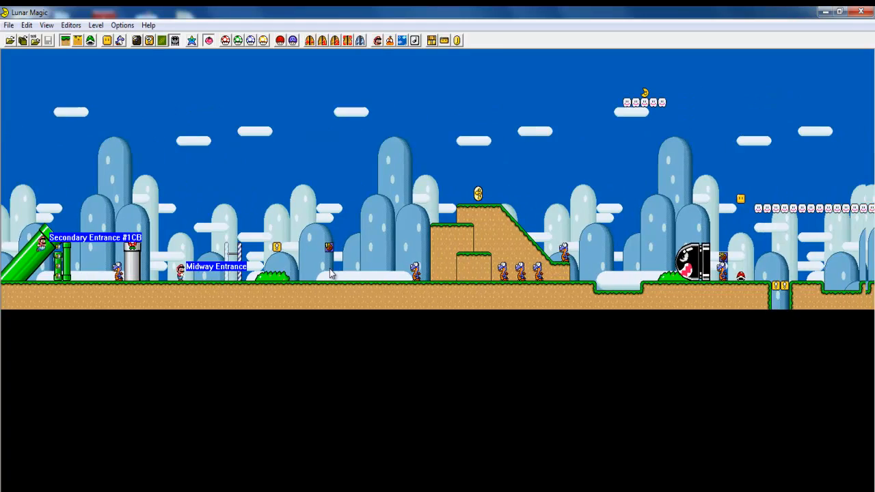
{"action": "scroll", "coordinate": [330, 273], "scroll_direction": "right", "scroll_amount": 20}
{"action": "scroll", "coordinate": [324, 275], "scroll_direction": "right", "scroll_amount": 20}
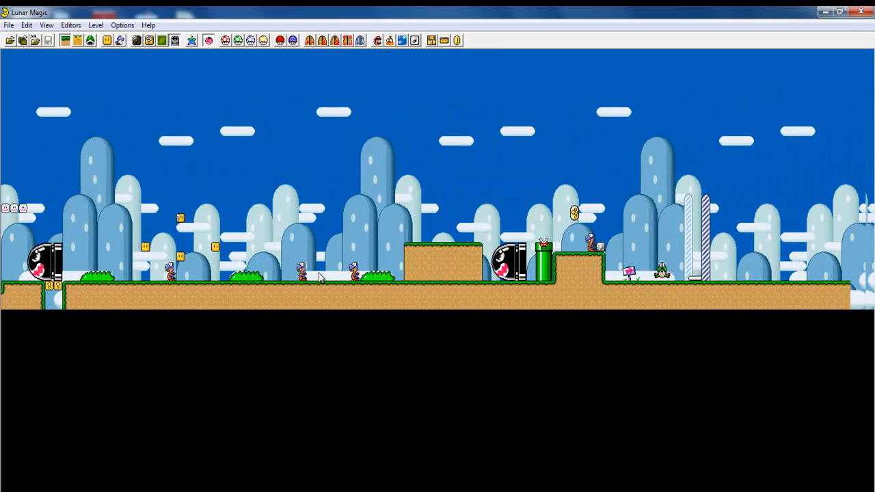
{"action": "scroll", "coordinate": [319, 275], "scroll_direction": "left", "scroll_amount": 20}
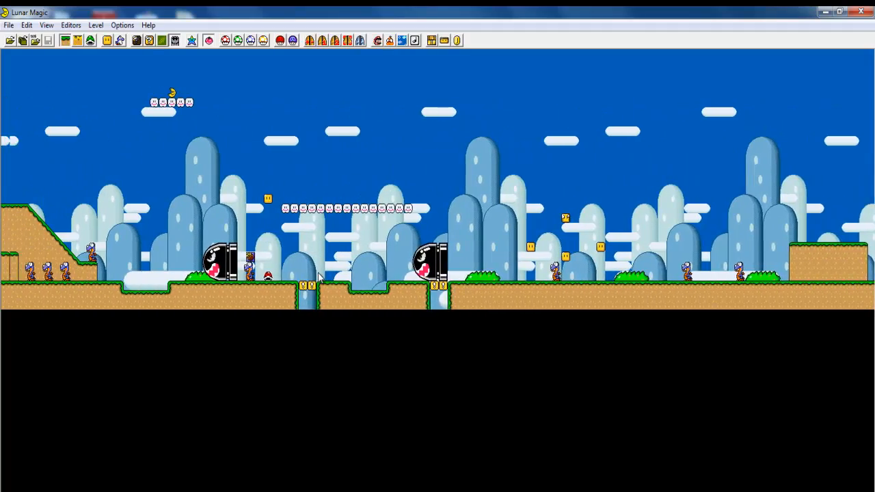
{"action": "scroll", "coordinate": [319, 276], "scroll_direction": "left", "scroll_amount": 15}
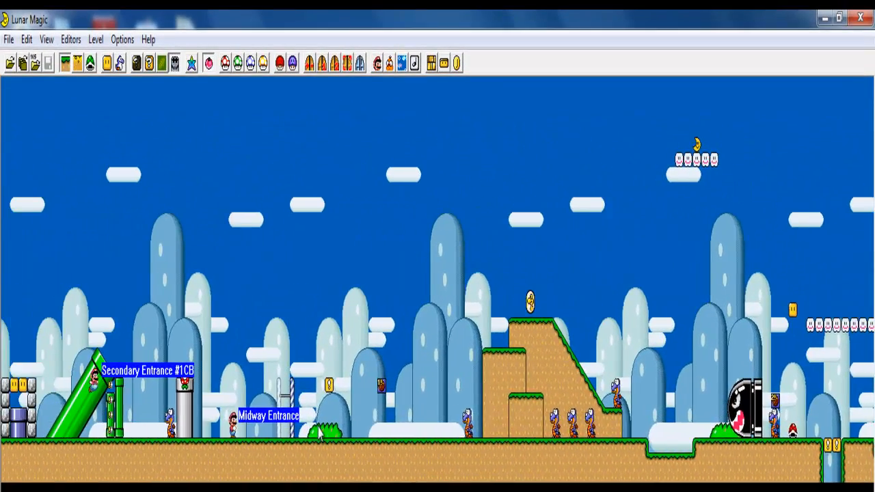
{"action": "scroll", "coordinate": [319, 432], "scroll_direction": "left", "scroll_amount": 20}
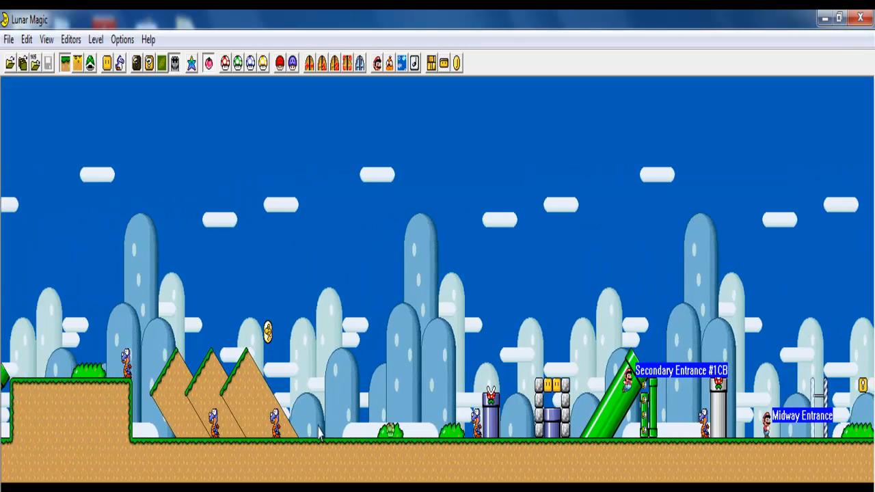
{"action": "scroll", "coordinate": [303, 462], "scroll_direction": "left", "scroll_amount": 15}
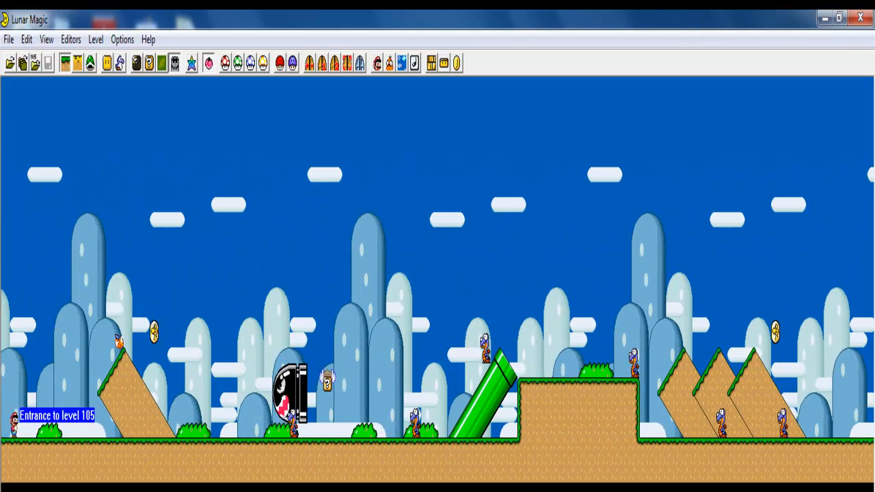
Inspect the overworld map and its submaps in the Overworld Editor, then return to the level window.
{"action": "key", "text": "alt+Tab"}
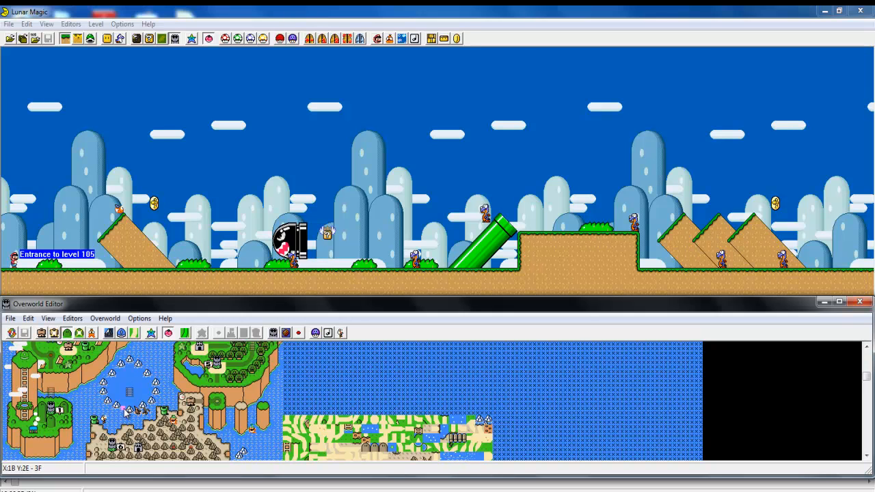
{"action": "scroll", "coordinate": [125, 410], "scroll_direction": "down", "scroll_amount": 5}
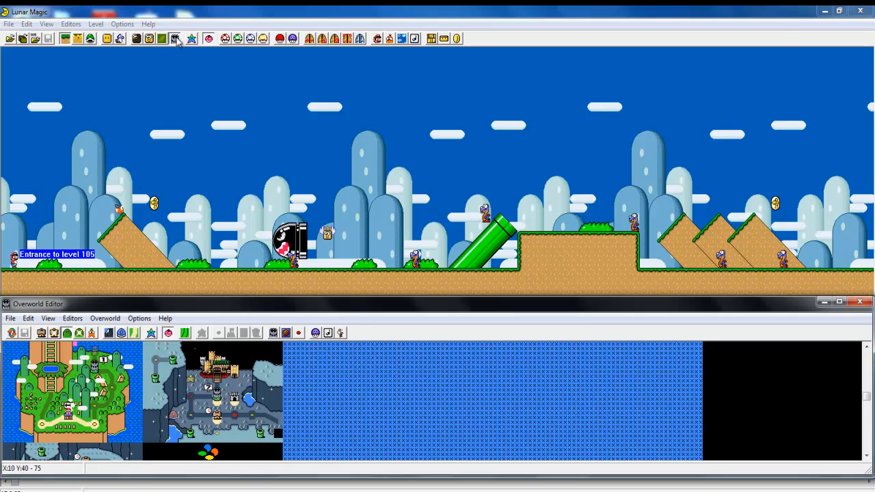
{"action": "left_click", "coordinate": [207, 10]}
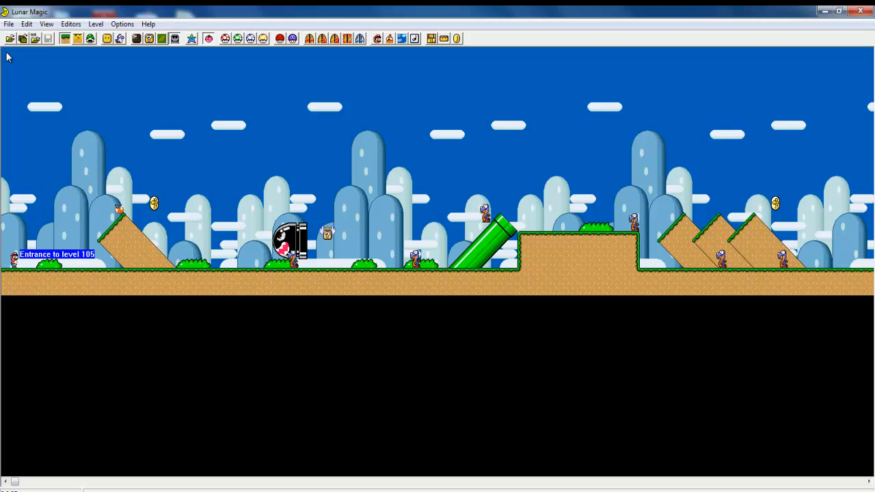
Move the first slanted hill in level 105, together with its Yoshi coin and bush, toward the Banzai Bill.
{"action": "left_click_drag", "start_coordinate": [4, 55], "coordinate": [68, 122]}
{"action": "key", "text": "Right"}
{"action": "key", "text": "Right"}
{"action": "key", "text": "Right"}
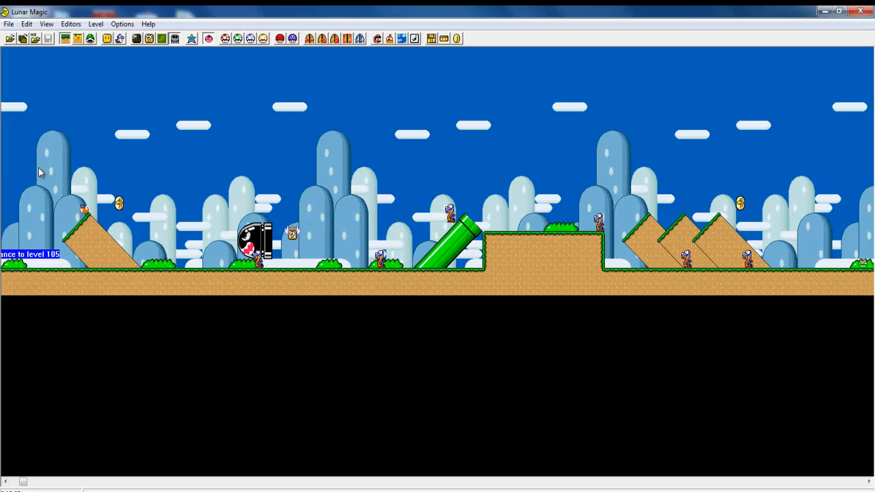
{"action": "scroll", "coordinate": [39, 173], "scroll_direction": "left", "scroll_amount": 3}
{"action": "left_click_drag", "start_coordinate": [95, 199], "coordinate": [177, 263]}
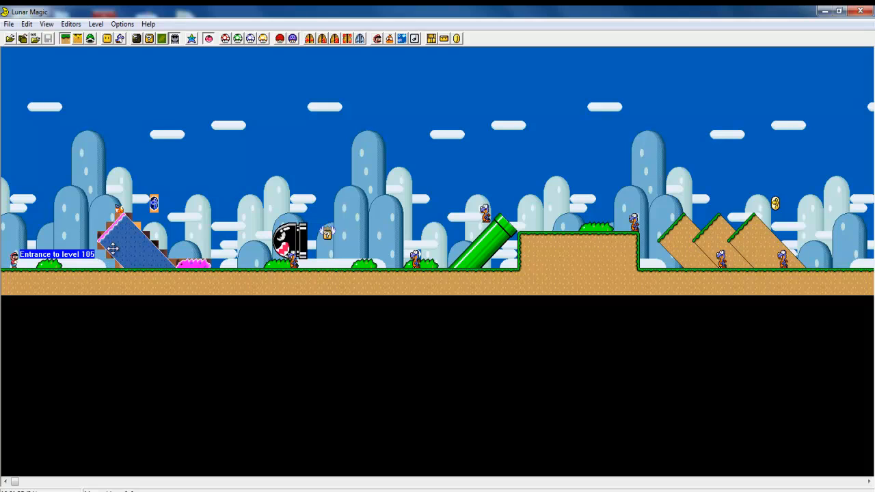
{"action": "left_click_drag", "start_coordinate": [112, 248], "coordinate": [208, 247]}
{"action": "left_click", "coordinate": [171, 145]}
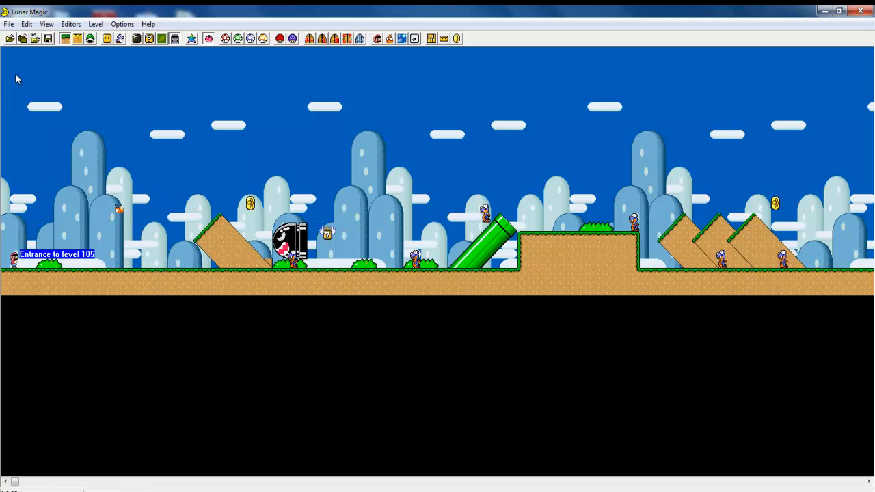
Move the slanted hill back toward the level entrance and shift the bush by the Banzai Bill to the left.
{"action": "left_click", "coordinate": [26, 25]}
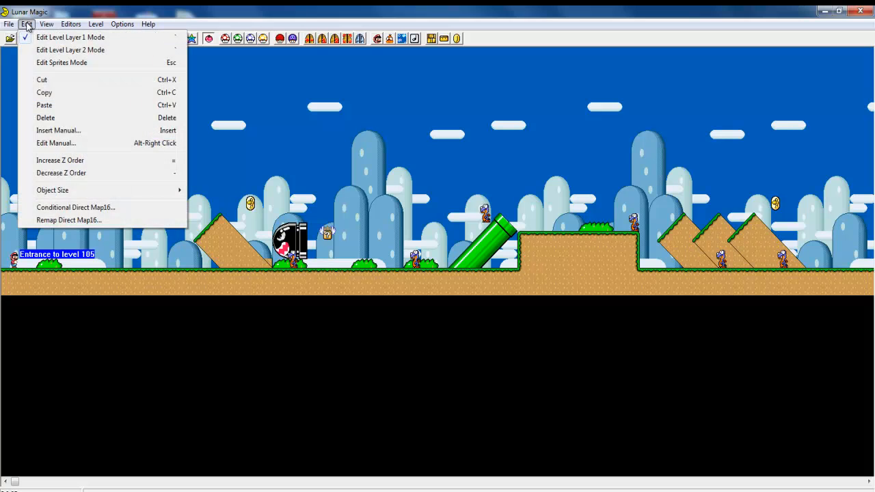
{"action": "left_click", "coordinate": [27, 25]}
{"action": "left_click_drag", "start_coordinate": [227, 256], "coordinate": [133, 249]}
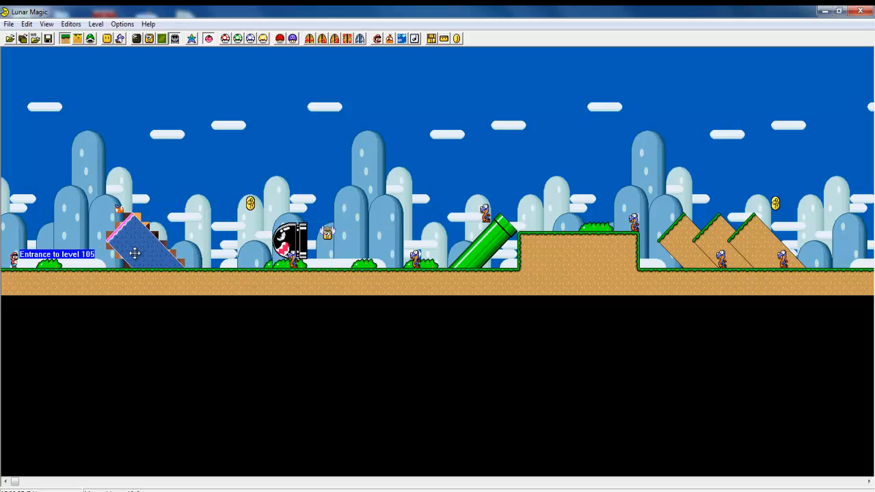
{"action": "left_click", "coordinate": [181, 223]}
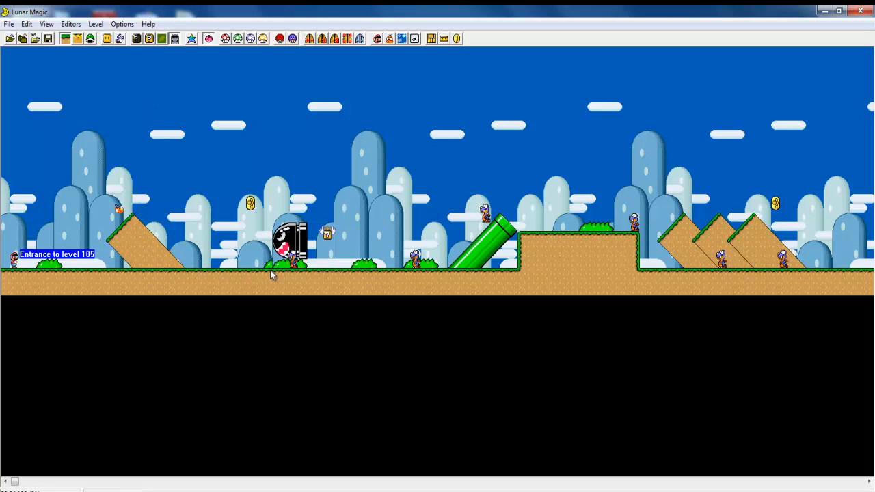
{"action": "left_click_drag", "start_coordinate": [270, 267], "coordinate": [235, 266]}
{"action": "left_click", "coordinate": [218, 176]}
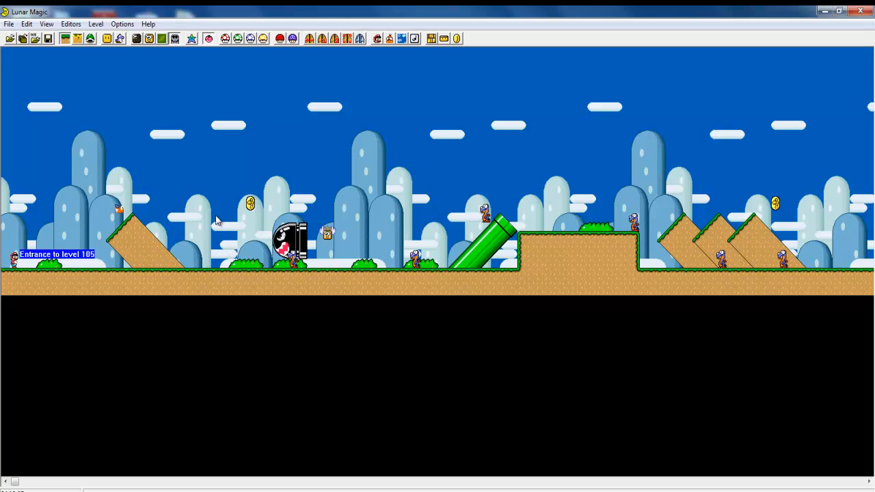
Delete all objects, sprites and exits from level 105 and save the emptied level.
{"action": "key", "text": "ctrl+Delete"}
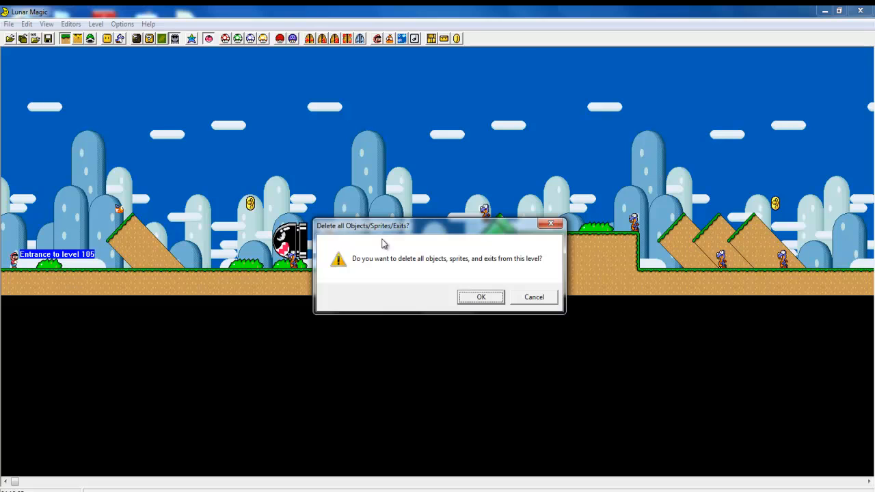
{"action": "left_click", "coordinate": [472, 303]}
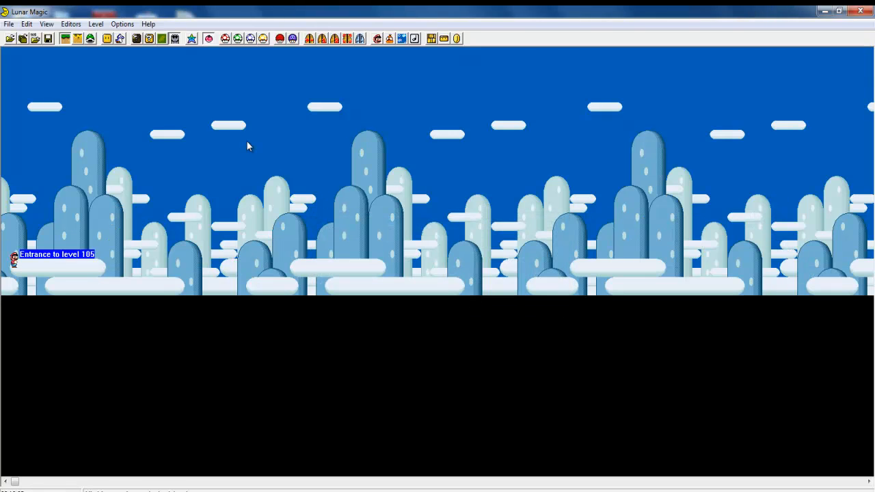
{"action": "mouse_move", "coordinate": [8, 482]}
{"action": "left_mouse_down"}
{"action": "mouse_move", "coordinate": [590, 483]}
{"action": "mouse_move", "coordinate": [735, 472]}
{"action": "mouse_move", "coordinate": [859, 482]}
{"action": "mouse_move", "coordinate": [8, 482]}
{"action": "left_mouse_up"}
{"action": "left_click", "coordinate": [49, 39]}
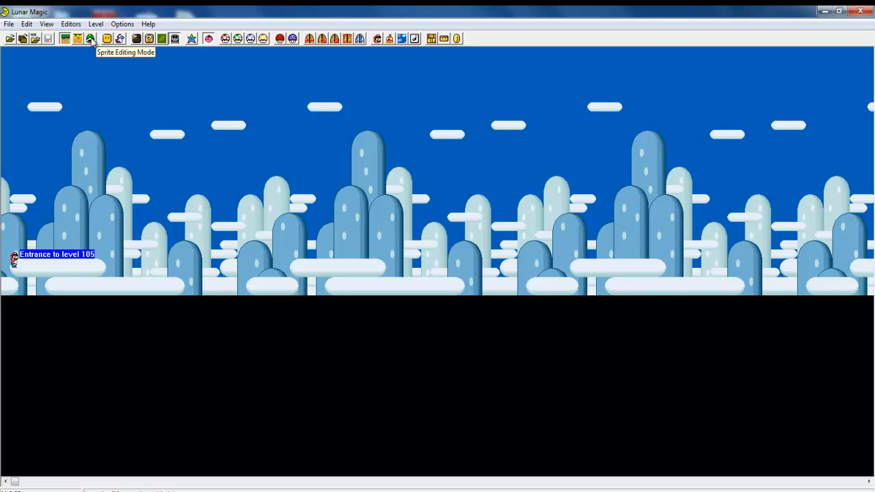
Switch the level editor to Sprite Editing Mode.
{"action": "left_click", "coordinate": [90, 39]}
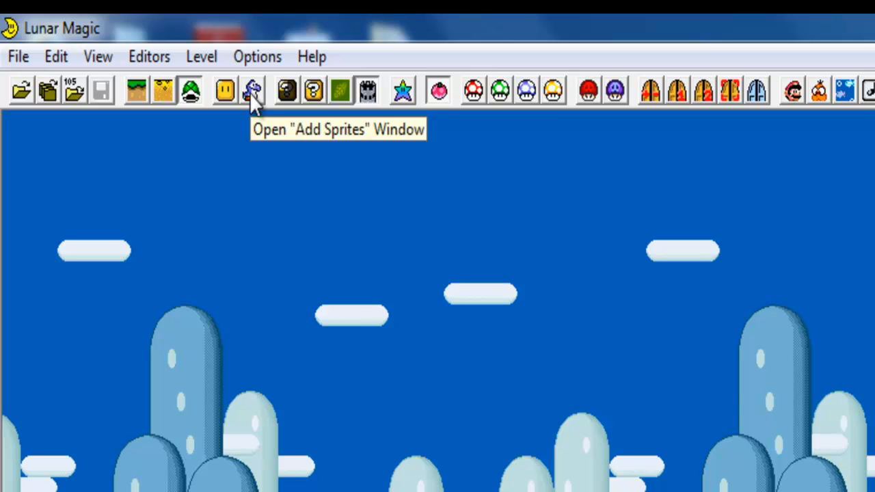
Switch back to object editing and bring up the Add Objects window, moved clear of the level entrance.
{"action": "left_click", "coordinate": [137, 93]}
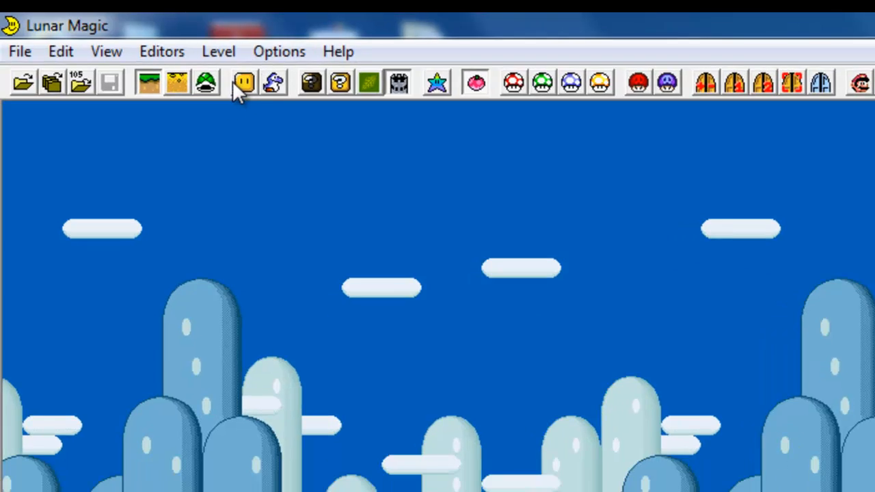
{"action": "left_click", "coordinate": [225, 91]}
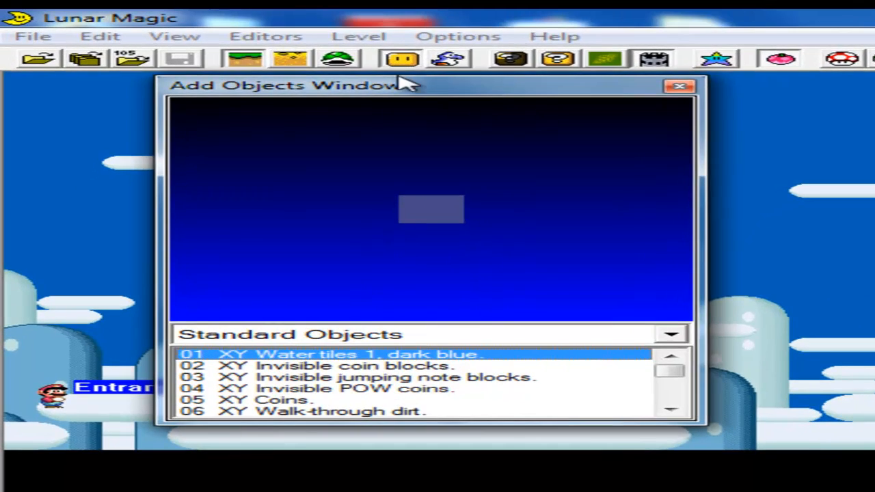
{"action": "left_click_drag", "start_coordinate": [450, 88], "coordinate": [583, 80]}
Browse the Standard Objects from invisible coin blocks through pipes, bullet machine and slopes to the rope and cloud entries.
{"action": "left_click", "coordinate": [576, 357]}
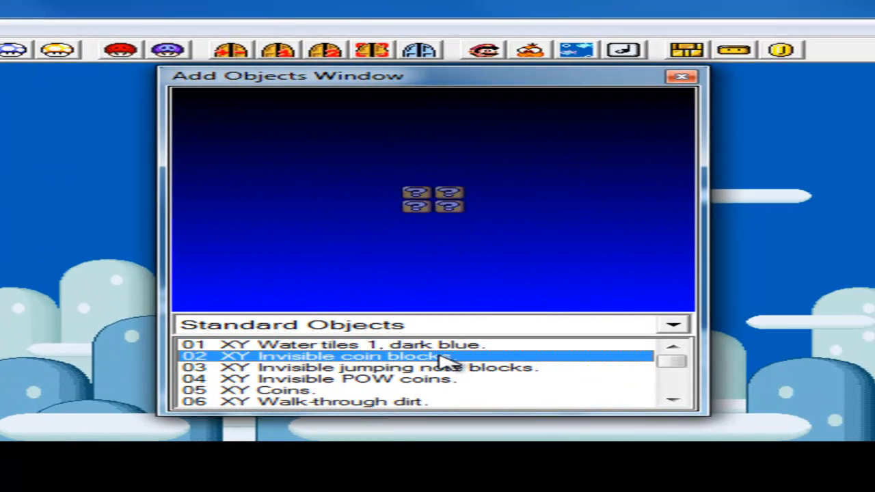
{"action": "key", "text": "Down"}
{"action": "key", "text": "Down"}
{"action": "key", "text": "Down"}
{"action": "key", "text": "Down"}
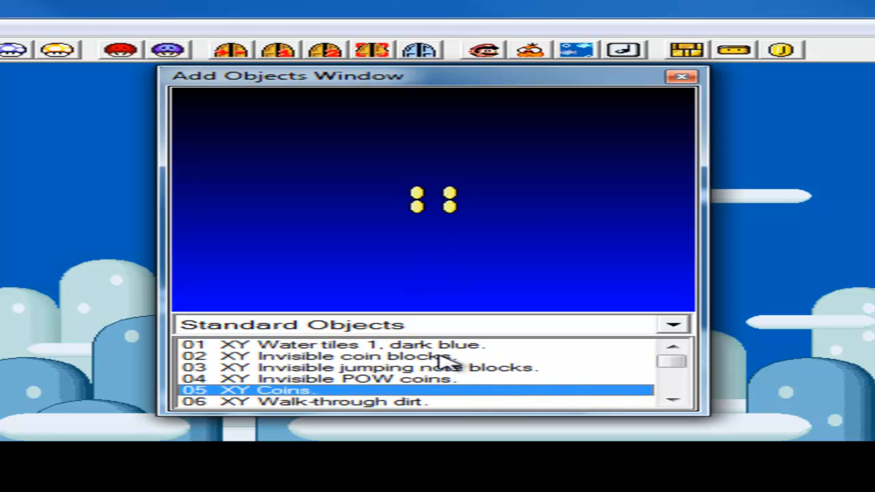
{"action": "key", "text": "Down"}
{"action": "key", "text": "Down"}
{"action": "key", "text": "Down"}
{"action": "key", "text": "Down"}
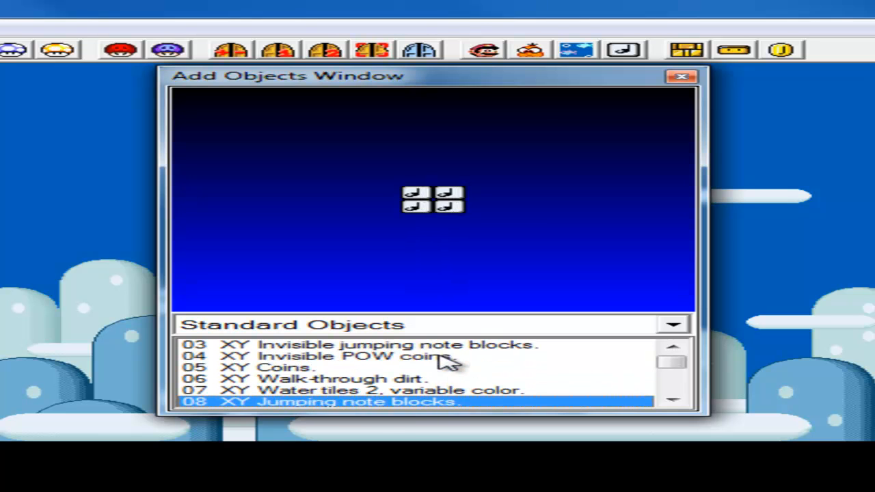
{"action": "key", "text": "Down"}
{"action": "key", "text": "Down"}
{"action": "key", "text": "Down"}
{"action": "key", "text": "Down"}
{"action": "key", "text": "Down"}
{"action": "key", "text": "Down"}
{"action": "key", "text": "Down"}
{"action": "key", "text": "Down"}
{"action": "key", "text": "Down"}
{"action": "key", "text": "Down"}
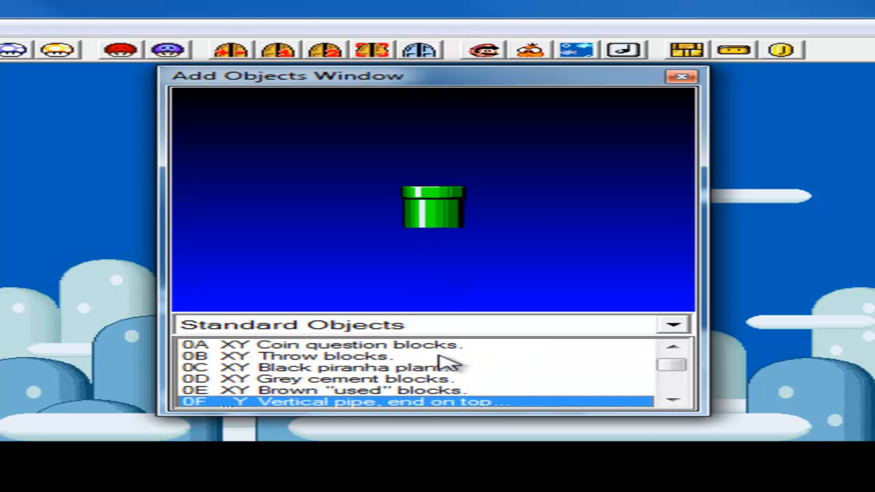
{"action": "key", "text": "Down"}
{"action": "key", "text": "Down"}
{"action": "key", "text": "Down"}
{"action": "key", "text": "Down"}
{"action": "key", "text": "Down"}
{"action": "key", "text": "Down"}
{"action": "key", "text": "Down"}
{"action": "key", "text": "Down"}
{"action": "key", "text": "Down"}
{"action": "key", "text": "Down"}
{"action": "key", "text": "Down"}
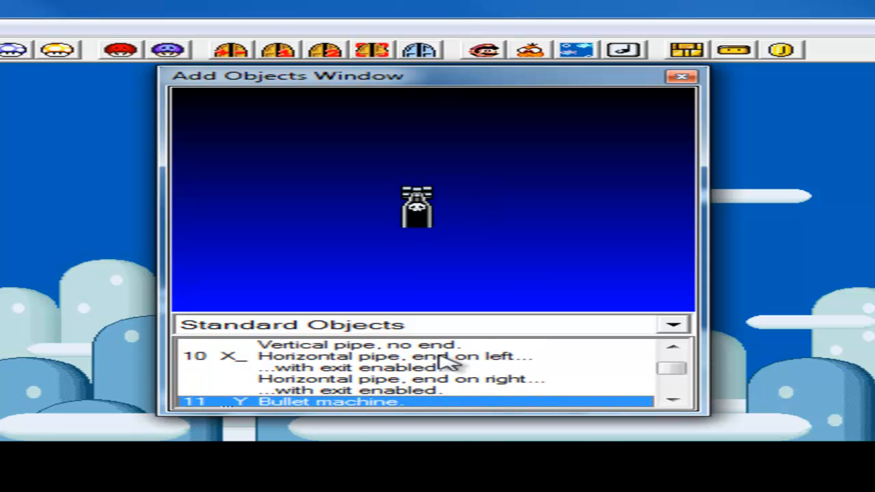
{"action": "key", "text": "Down"}
{"action": "key", "text": "Down"}
{"action": "key", "text": "Down"}
{"action": "key", "text": "Down"}
{"action": "key", "text": "Down"}
{"action": "key", "text": "Down"}
{"action": "key", "text": "Down"}
{"action": "key", "text": "Down"}
{"action": "key", "text": "Down"}
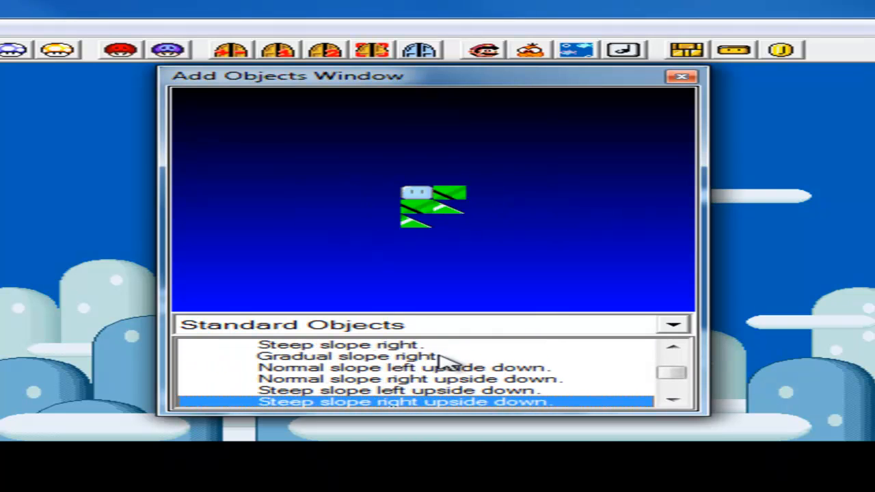
{"action": "key", "text": "Down"}
{"action": "key", "text": "Down"}
{"action": "key", "text": "Down"}
{"action": "key", "text": "Down"}
{"action": "key", "text": "Down"}
{"action": "key", "text": "Up"}
{"action": "key", "text": "Up"}
{"action": "key", "text": "Up"}
{"action": "key", "text": "Up"}
{"action": "key", "text": "Up"}
{"action": "key", "text": "Up"}
{"action": "key", "text": "Up"}
{"action": "key", "text": "Up"}
{"action": "key", "text": "Up"}
{"action": "key", "text": "Up"}
{"action": "key", "text": "Up"}
{"action": "key", "text": "Up"}
{"action": "key", "text": "Up"}
{"action": "key", "text": "Up"}
{"action": "key", "text": "Up"}
{"action": "key", "text": "Down"}
{"action": "key", "text": "Up"}
{"action": "key", "text": "Up"}
{"action": "key", "text": "Up"}
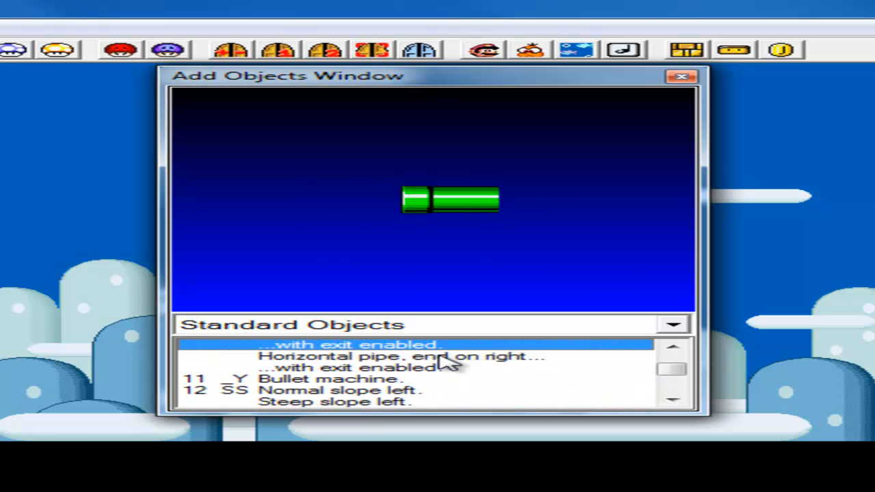
{"action": "key", "text": "Up"}
{"action": "key", "text": "Up"}
{"action": "key", "text": "Up"}
{"action": "key", "text": "Up"}
{"action": "key", "text": "Up"}
{"action": "key", "text": "Up"}
{"action": "key", "text": "Down"}
{"action": "key", "text": "Down"}
{"action": "key", "text": "Down"}
{"action": "key", "text": "Down"}
{"action": "key", "text": "Down"}
{"action": "key", "text": "Down"}
{"action": "key", "text": "Down"}
{"action": "key", "text": "Down"}
{"action": "key", "text": "Down"}
{"action": "key", "text": "Down"}
{"action": "key", "text": "Down"}
{"action": "key", "text": "Down"}
{"action": "key", "text": "Down"}
{"action": "key", "text": "Down"}
{"action": "key", "text": "Down"}
{"action": "key", "text": "Down"}
{"action": "key", "text": "Down"}
{"action": "key", "text": "Down"}
{"action": "key", "text": "Down"}
{"action": "key", "text": "Down"}
{"action": "key", "text": "Down"}
{"action": "key", "text": "Down"}
{"action": "key", "text": "Down"}
{"action": "key", "text": "Down"}
{"action": "key", "text": "Down"}
{"action": "key", "text": "Down"}
{"action": "key", "text": "Down"}
{"action": "key", "text": "Down"}
{"action": "key", "text": "Down"}
{"action": "key", "text": "Down"}
{"action": "key", "text": "Up"}
{"action": "key", "text": "Up"}
{"action": "key", "text": "Up"}
{"action": "key", "text": "Up"}
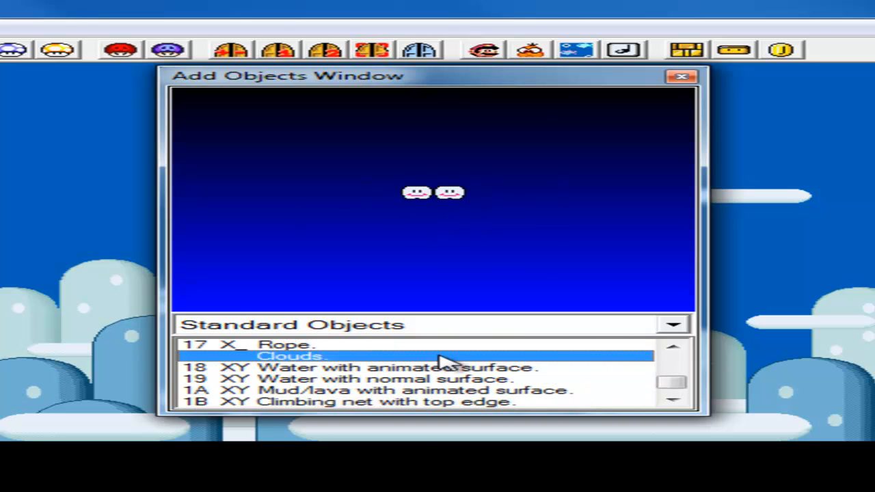
Lay three Rope pieces end to end under Mario from the start of level 105 and save the level.
{"action": "key", "text": "Up"}
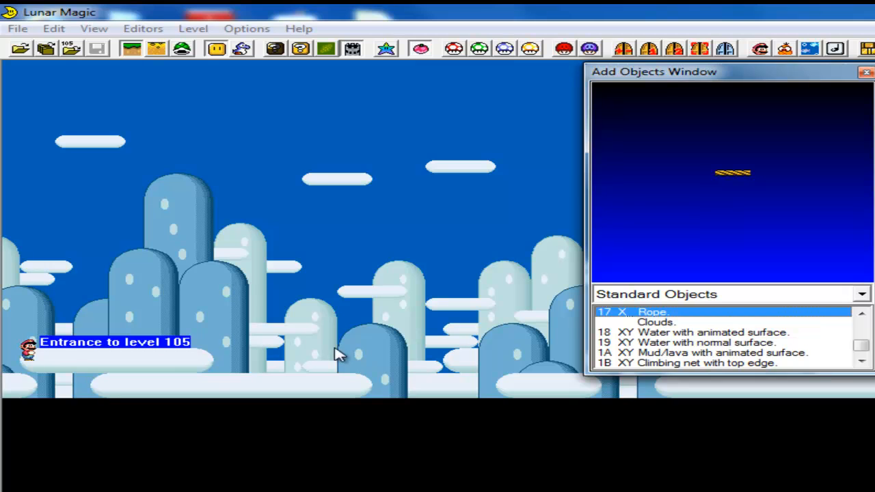
{"action": "left_click", "coordinate": [12, 367]}
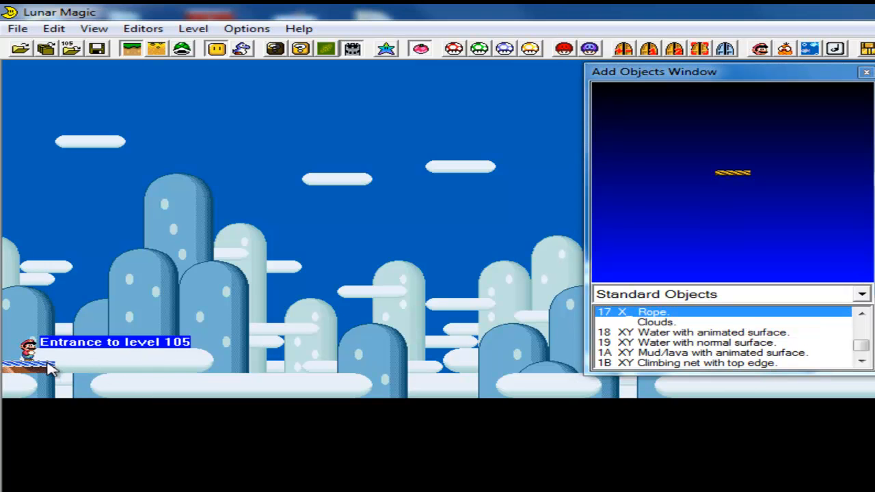
{"action": "left_click_drag", "start_coordinate": [68, 365], "coordinate": [99, 369]}
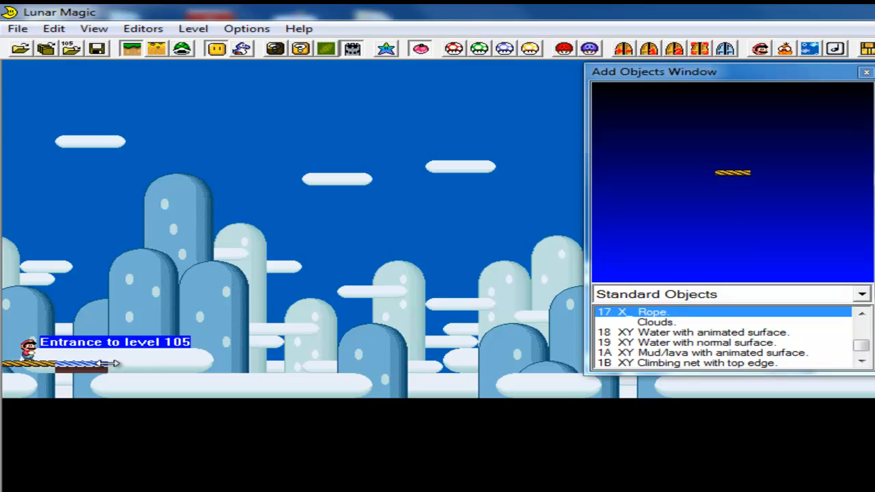
{"action": "left_click", "coordinate": [170, 251]}
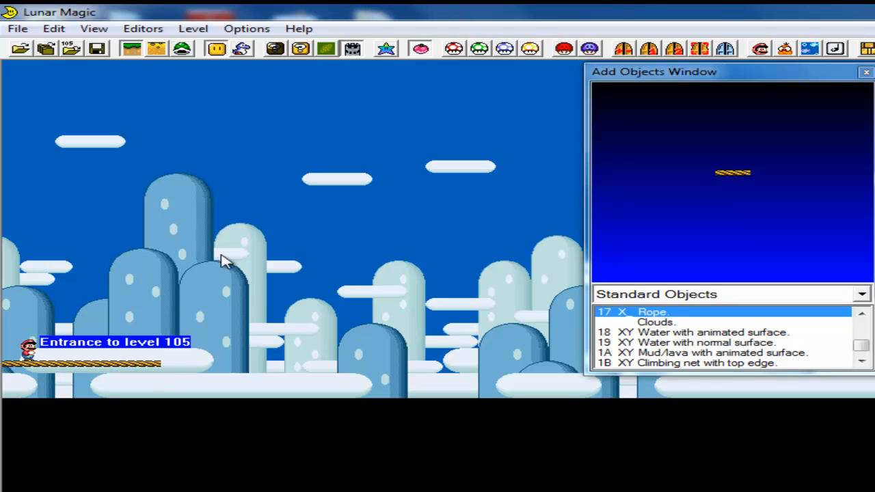
{"action": "left_click", "coordinate": [91, 53]}
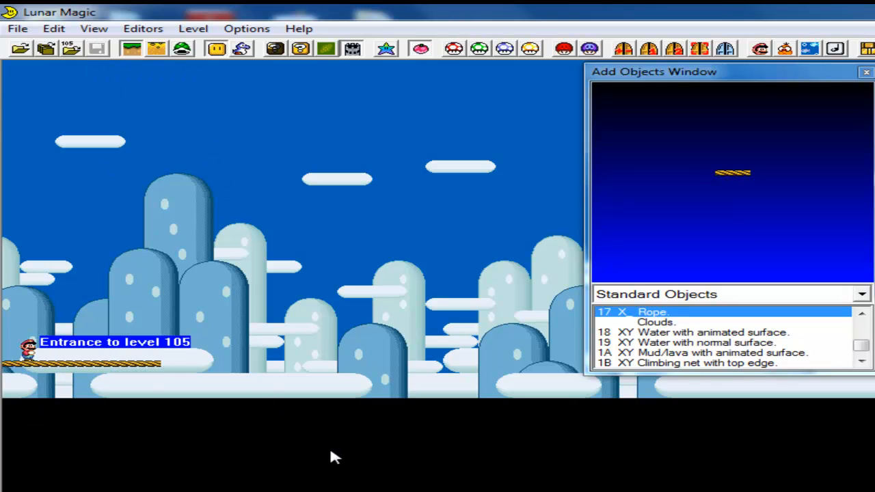
Place Water with animated surface directly after the rope and stretch it into a pool about ten tiles wide.
{"action": "left_click", "coordinate": [655, 333]}
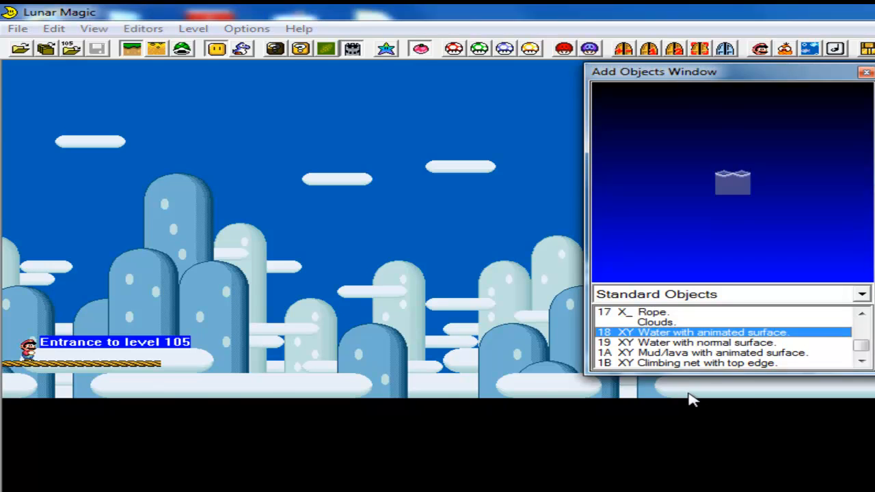
{"action": "right_click", "coordinate": [174, 370]}
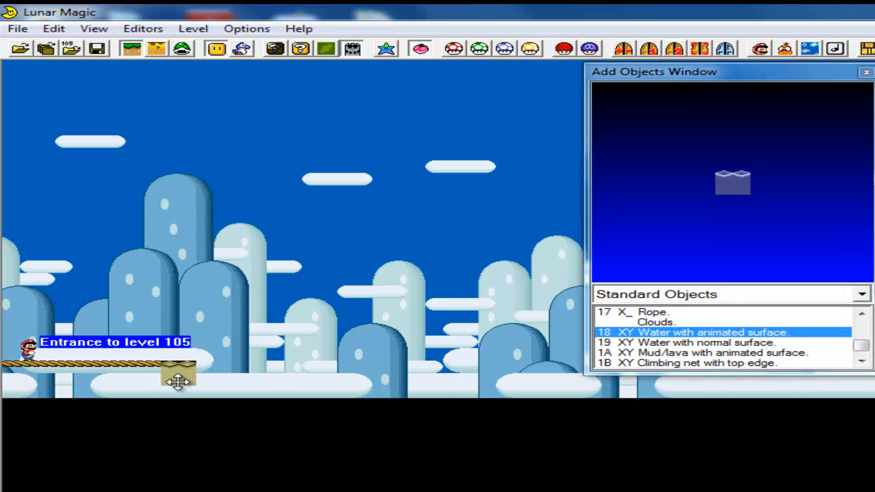
{"action": "left_click_drag", "start_coordinate": [193, 383], "coordinate": [337, 384]}
Add a Donut bridge directly after the water pool, level with its surface.
{"action": "left_click", "coordinate": [694, 351]}
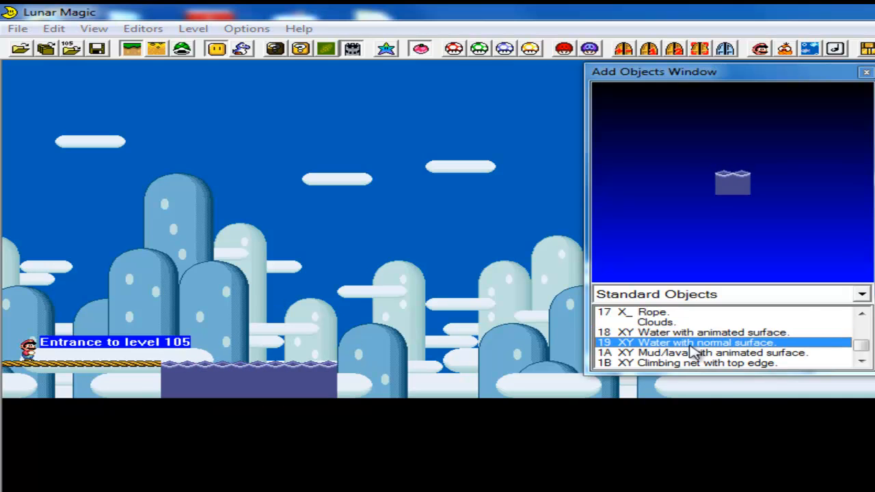
{"action": "scroll", "coordinate": [693, 351], "scroll_direction": "down", "scroll_amount": 2}
{"action": "scroll", "coordinate": [693, 351], "scroll_direction": "up", "scroll_amount": 1}
{"action": "key", "text": "Down"}
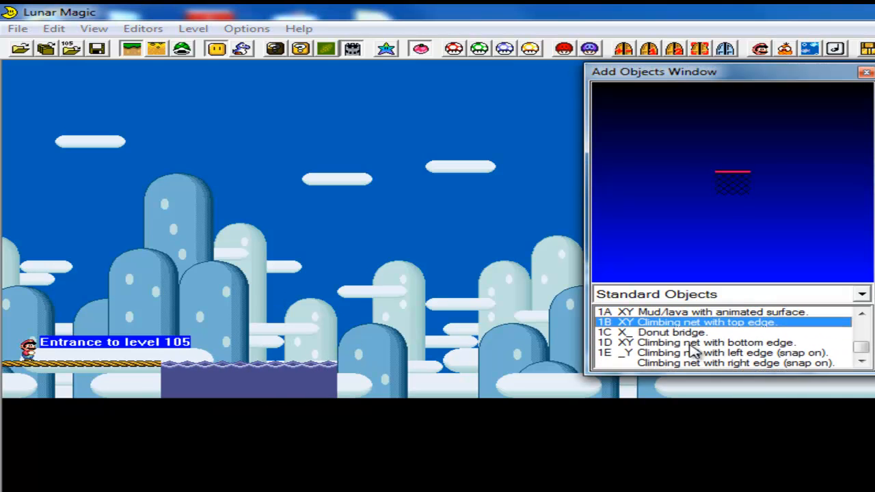
{"action": "key", "text": "Down"}
{"action": "key", "text": "Down"}
{"action": "key", "text": "Up"}
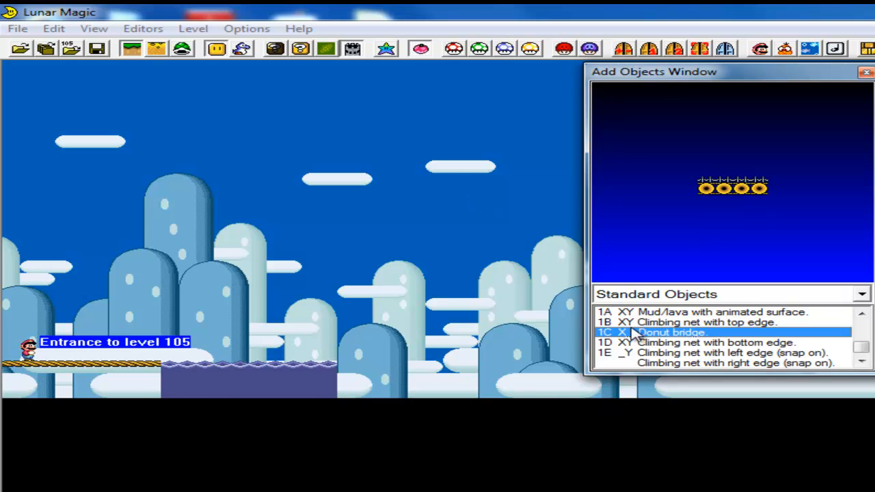
{"action": "right_click", "coordinate": [361, 360]}
{"action": "mouse_move", "coordinate": [363, 361]}
{"action": "left_mouse_down"}
{"action": "mouse_move", "coordinate": [335, 361]}
{"action": "mouse_move", "coordinate": [374, 362]}
{"action": "left_mouse_up"}
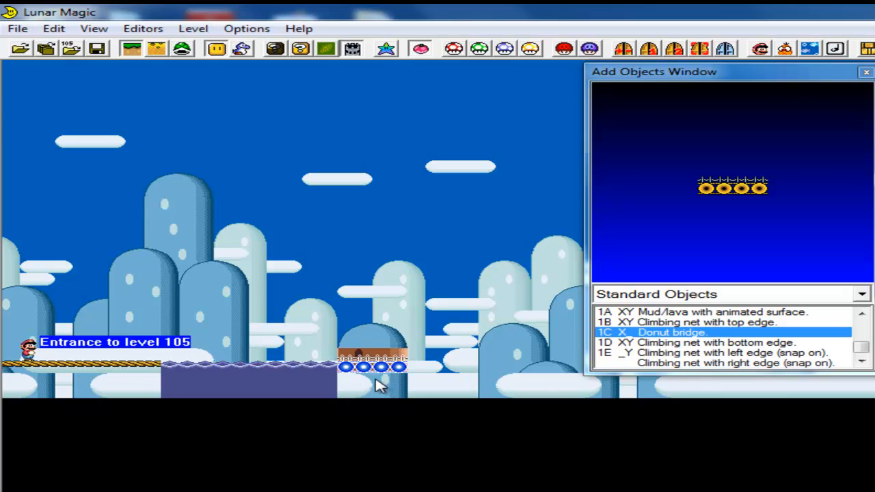
{"action": "left_click", "coordinate": [424, 331]}
Try a Climbing net with top edge above the donut bridge, close the object list and delete the net.
{"action": "left_click", "coordinate": [655, 334]}
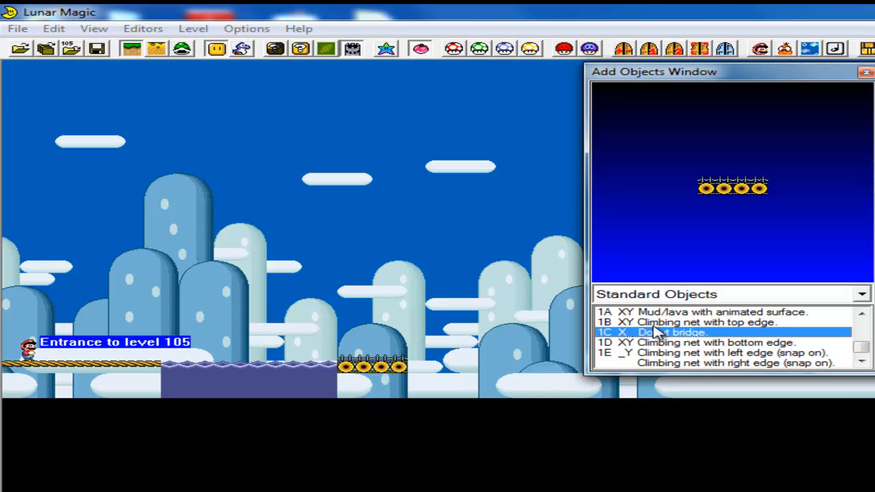
{"action": "key", "text": "Up"}
{"action": "key", "text": "Up"}
{"action": "key", "text": "Down"}
{"action": "right_click", "coordinate": [470, 339]}
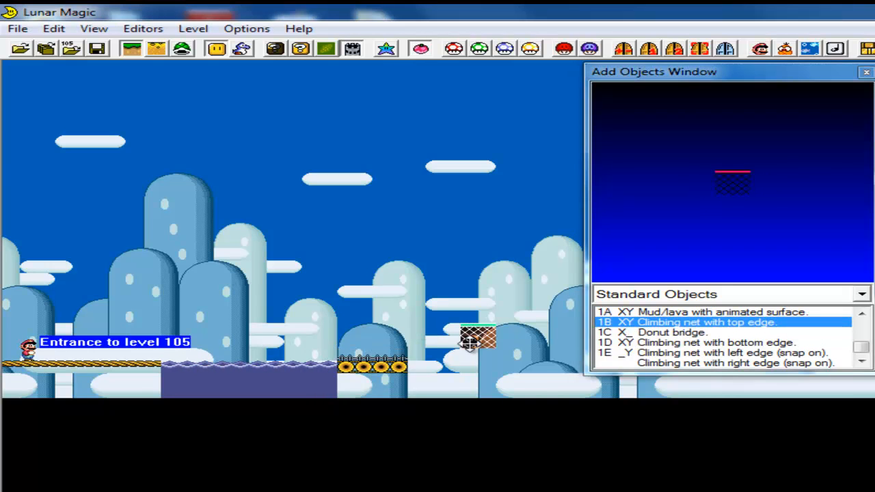
{"action": "left_click_drag", "start_coordinate": [477, 349], "coordinate": [356, 272]}
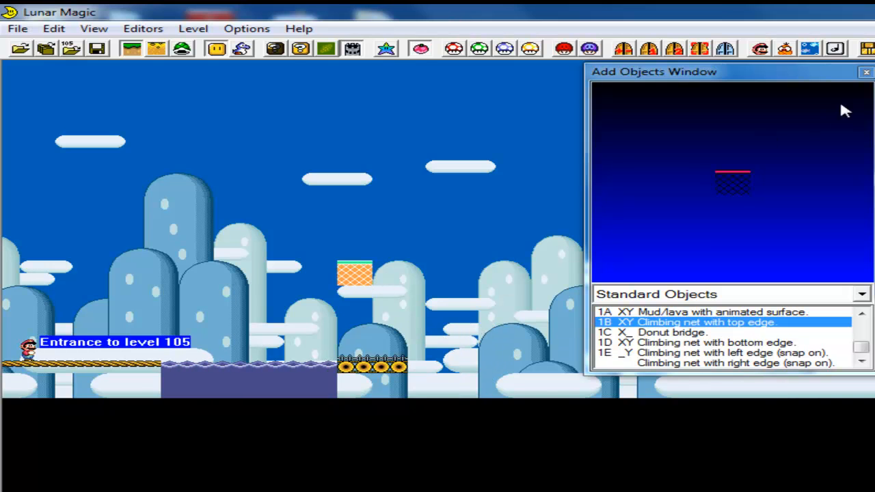
{"action": "left_click", "coordinate": [866, 72]}
{"action": "left_click_drag", "start_coordinate": [387, 225], "coordinate": [321, 277]}
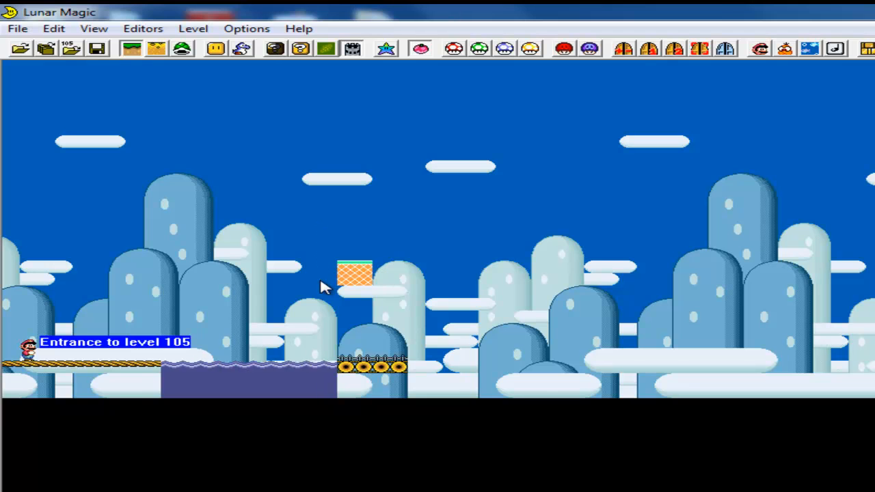
{"action": "key", "text": "Delete"}
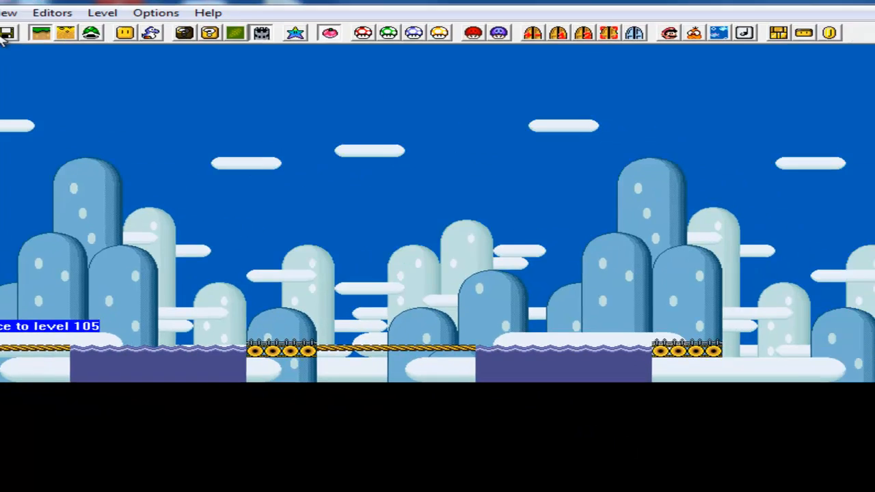
Save the edited level 105 to the ROM.
{"action": "left_click", "coordinate": [99, 47]}
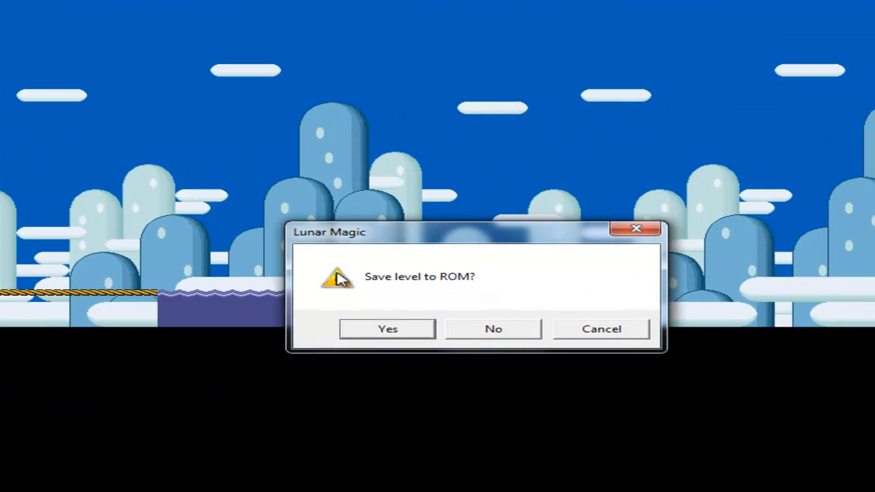
{"action": "left_click", "coordinate": [627, 347]}
{"action": "left_click", "coordinate": [97, 90]}
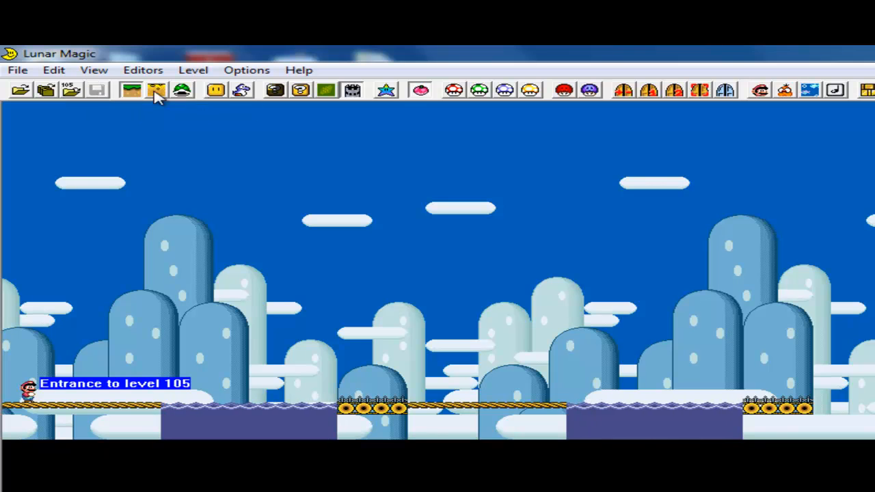
Build a staircase of skinny vertical pipes on the second rope, in columns one, two and three pipes high.
{"action": "left_click", "coordinate": [219, 92]}
{"action": "scroll", "coordinate": [786, 373], "scroll_direction": "down", "scroll_amount": 1}
{"action": "left_click", "coordinate": [758, 394]}
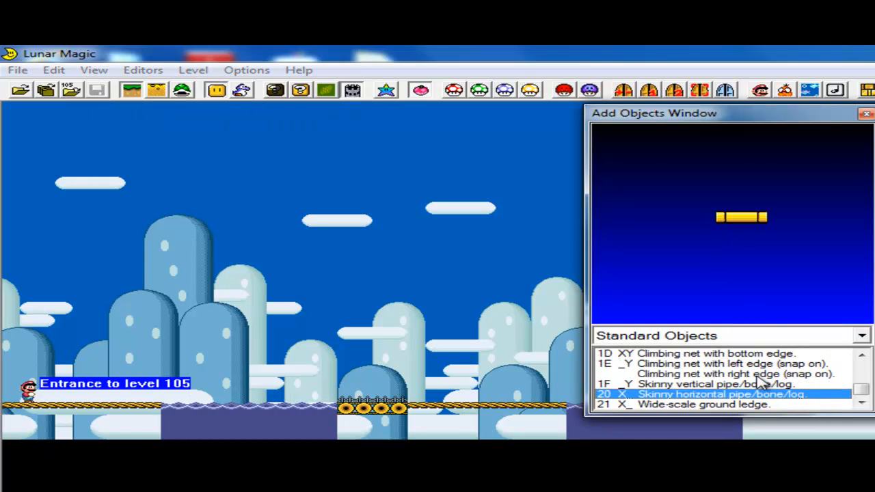
{"action": "left_click", "coordinate": [761, 384]}
{"action": "right_click", "coordinate": [428, 370]}
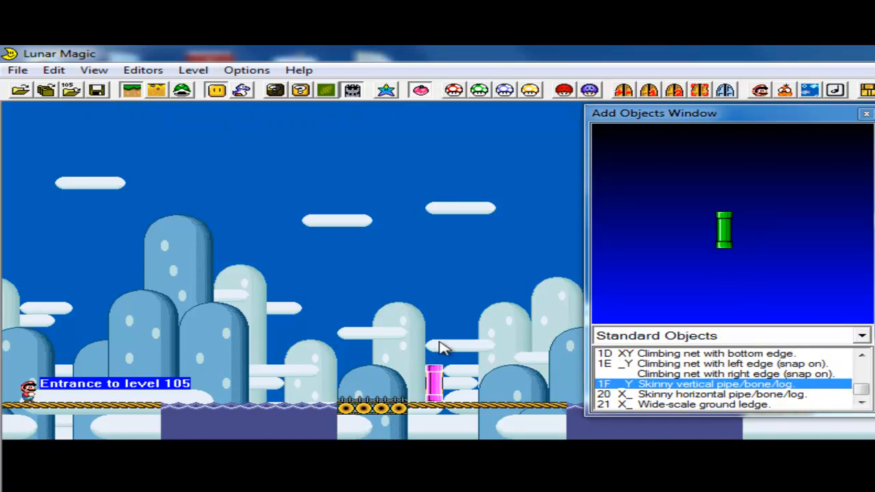
{"action": "right_click", "coordinate": [447, 332]}
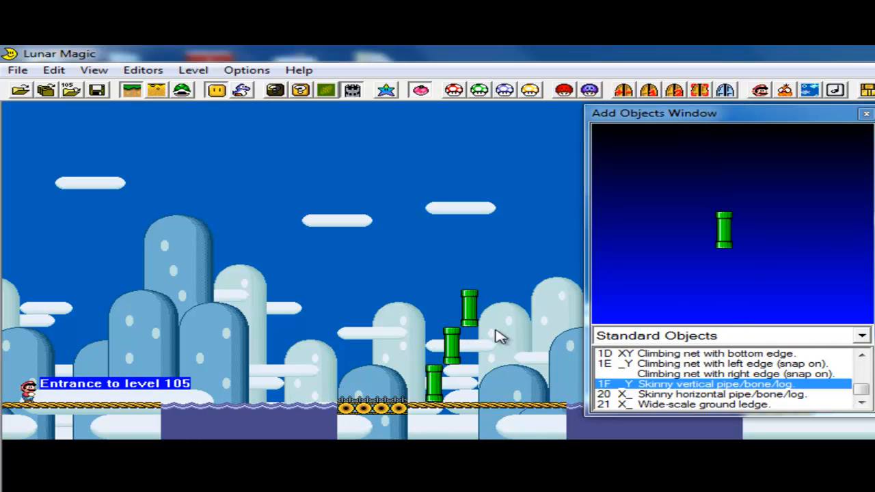
{"action": "right_click", "coordinate": [475, 332]}
{"action": "right_click", "coordinate": [473, 373]}
{"action": "right_click", "coordinate": [449, 371]}
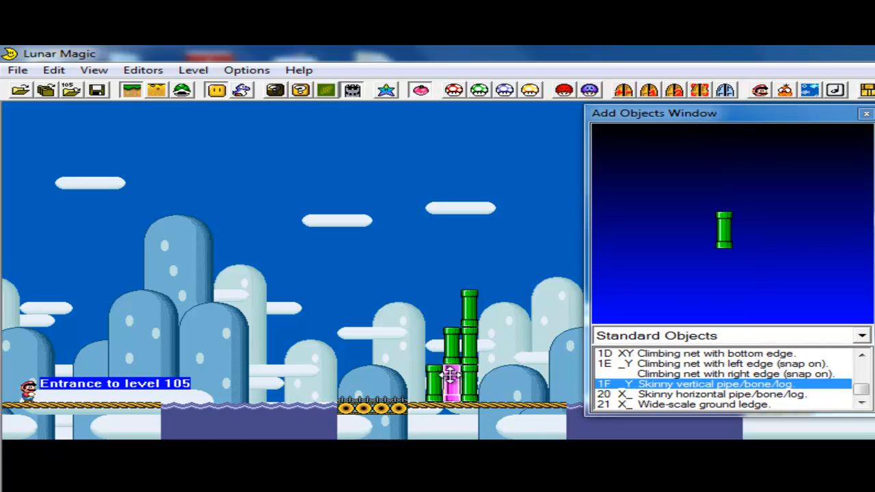
{"action": "left_click", "coordinate": [498, 336]}
{"action": "left_click_drag", "start_coordinate": [742, 120], "coordinate": [874, 164]}
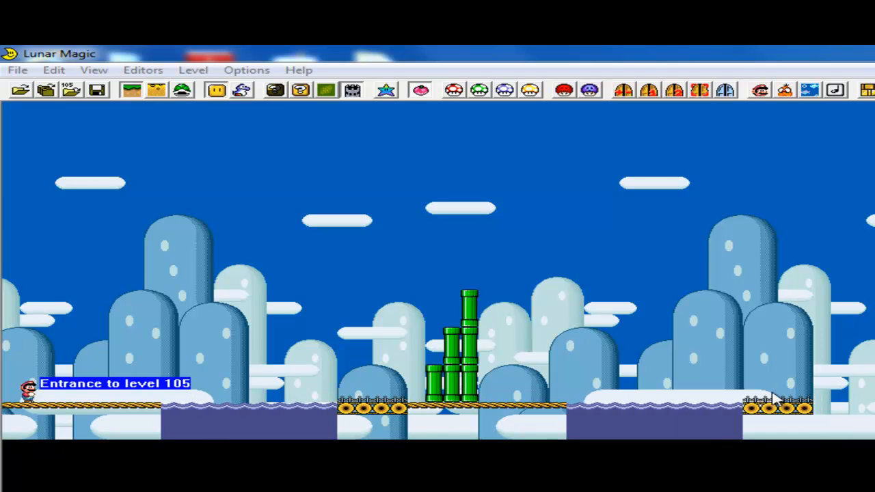
{"action": "left_click", "coordinate": [715, 409]}
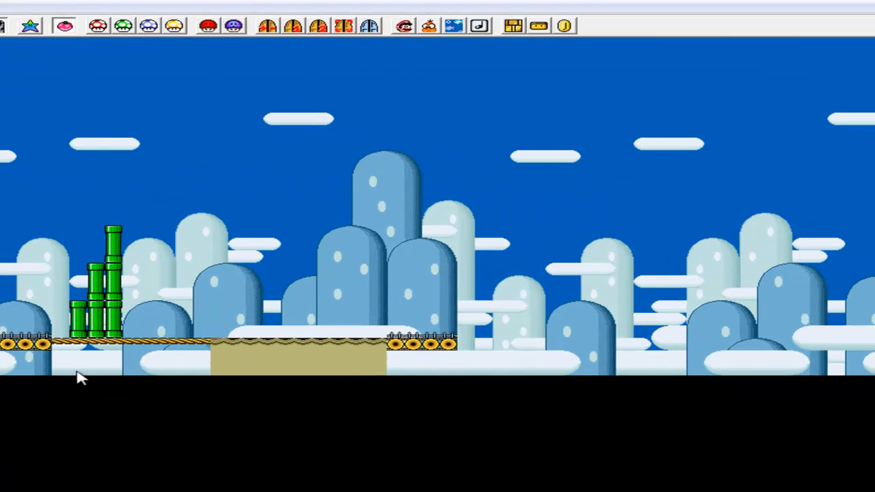
{"action": "left_click_drag", "start_coordinate": [441, 428], "coordinate": [392, 437]}
{"action": "left_click_drag", "start_coordinate": [36, 372], "coordinate": [127, 365]}
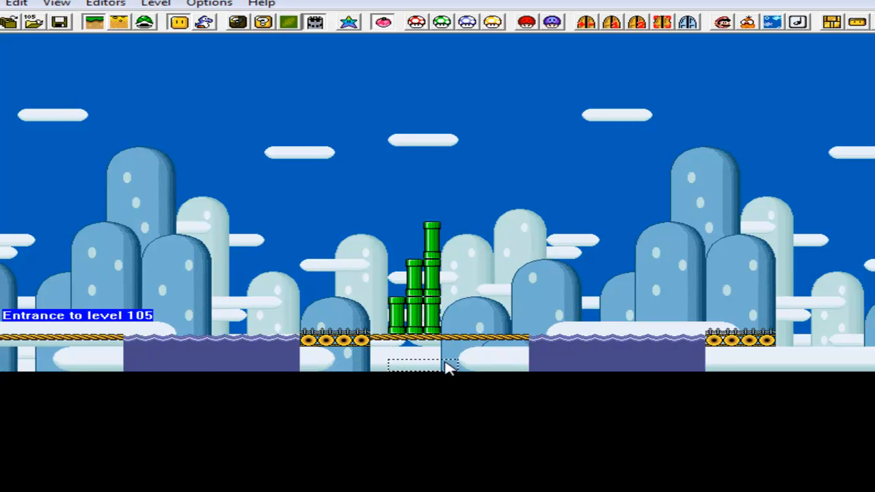
Try a second copy of the water pool past the last Donut bridge, lower it to the level's bottom edge, and delete it.
{"action": "left_click_drag", "start_coordinate": [448, 368], "coordinate": [859, 370]}
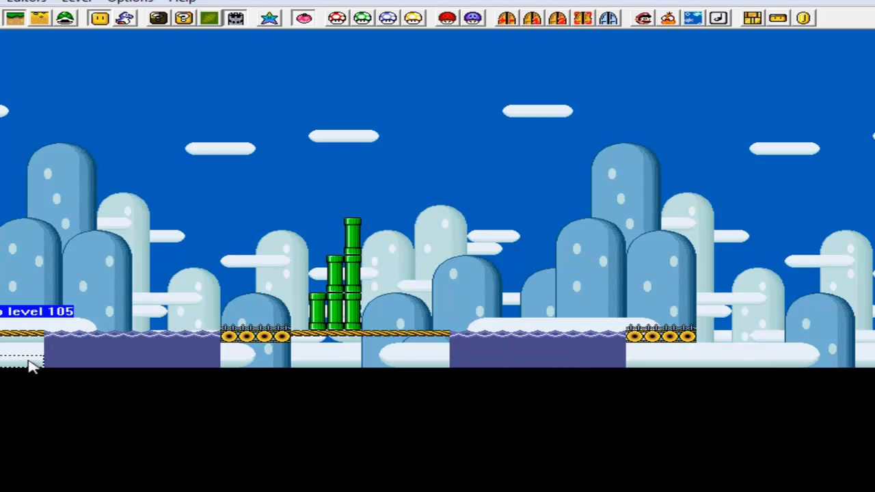
{"action": "left_click_drag", "start_coordinate": [635, 368], "coordinate": [865, 364]}
{"action": "left_click", "coordinate": [596, 342]}
{"action": "left_click", "coordinate": [655, 336]}
{"action": "left_click", "coordinate": [597, 346]}
{"action": "right_click", "coordinate": [724, 348]}
{"action": "left_click_drag", "start_coordinate": [725, 348], "coordinate": [752, 287]}
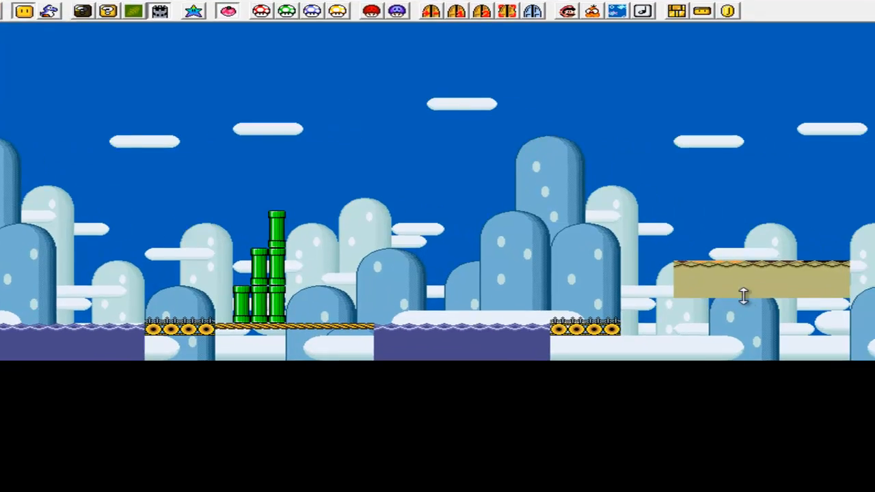
{"action": "left_click_drag", "start_coordinate": [822, 304], "coordinate": [825, 271]}
{"action": "left_click_drag", "start_coordinate": [624, 251], "coordinate": [572, 341]}
{"action": "left_click", "coordinate": [581, 230]}
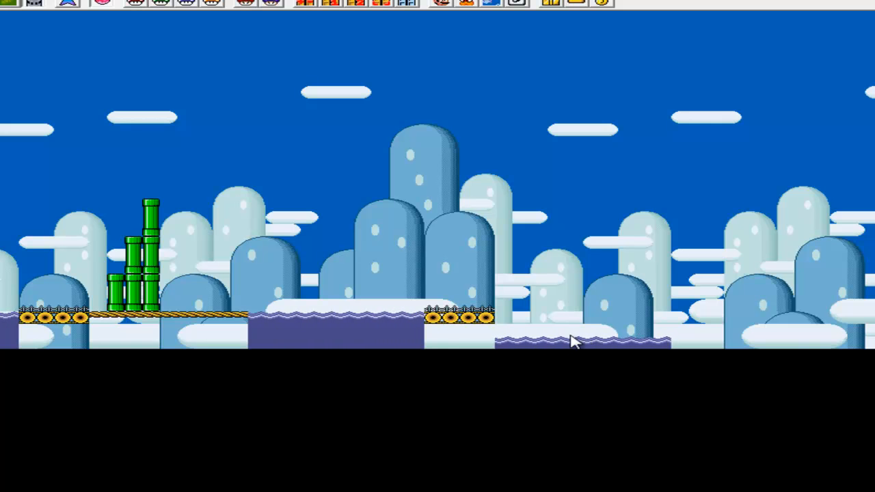
{"action": "left_click", "coordinate": [546, 337]}
{"action": "left_click_drag", "start_coordinate": [545, 337], "coordinate": [526, 340]}
{"action": "left_click", "coordinate": [540, 245]}
{"action": "left_click", "coordinate": [534, 313]}
{"action": "key", "text": "Delete"}
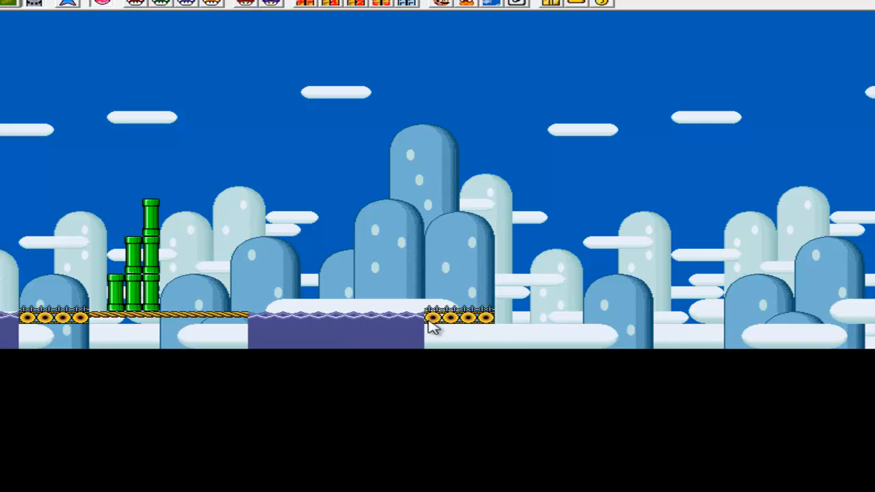
Try stretching the water pool before the last Donut bridge below the level's bottom edge and raising it above the ground line.
{"action": "mouse_move", "coordinate": [410, 320]}
{"action": "left_mouse_down"}
{"action": "mouse_move", "coordinate": [404, 313]}
{"action": "mouse_move", "coordinate": [415, 315]}
{"action": "left_mouse_up"}
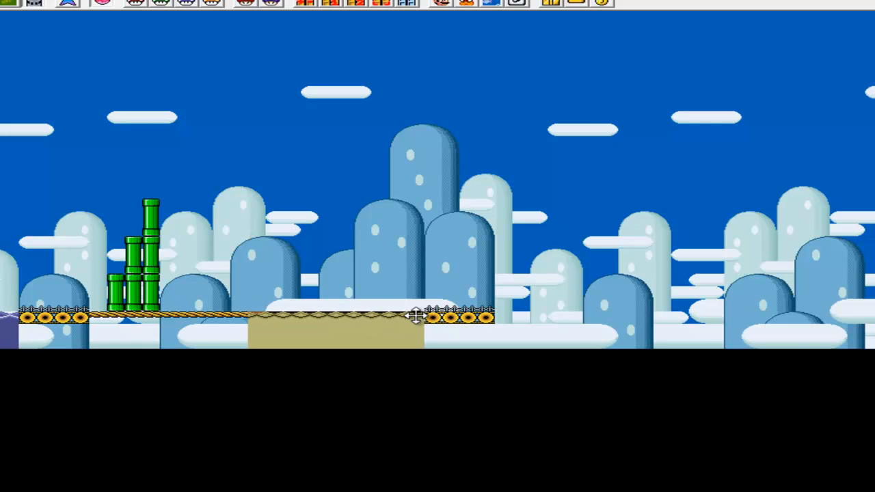
{"action": "left_click_drag", "start_coordinate": [332, 346], "coordinate": [369, 489]}
{"action": "left_click", "coordinate": [349, 137]}
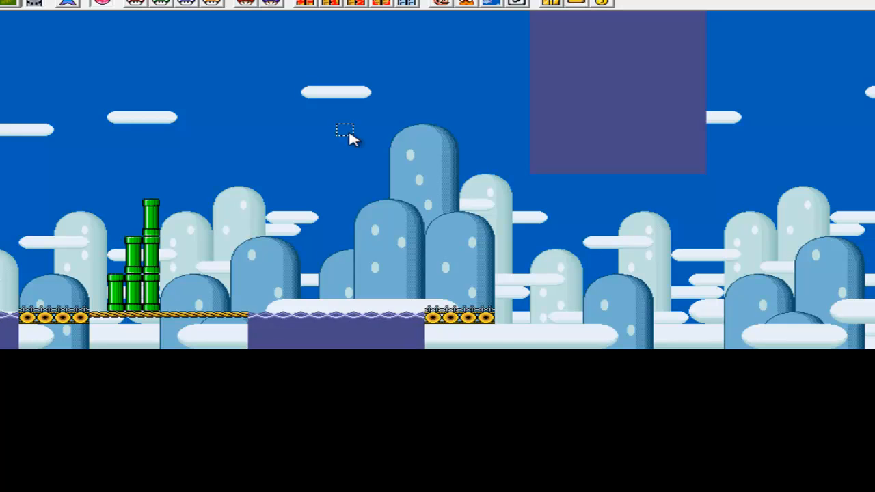
{"action": "left_click_drag", "start_coordinate": [366, 67], "coordinate": [686, 179]}
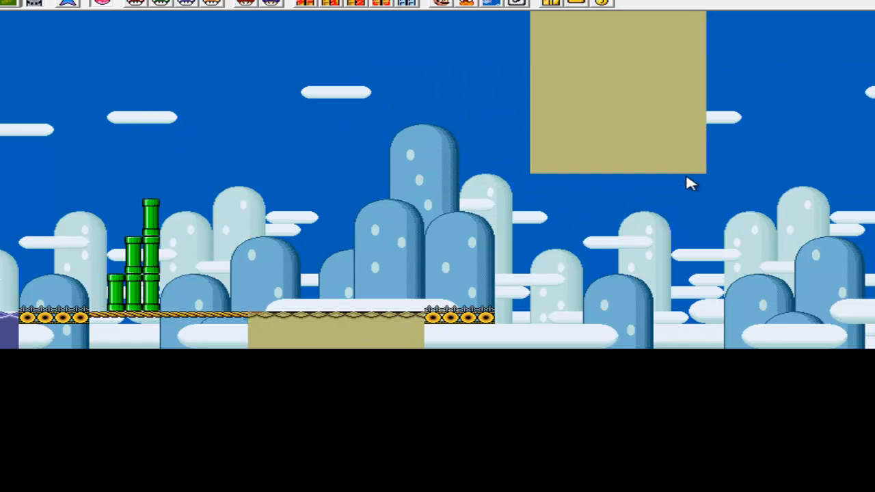
{"action": "left_click_drag", "start_coordinate": [350, 335], "coordinate": [350, 130]}
{"action": "left_click_drag", "start_coordinate": [584, 126], "coordinate": [599, 132]}
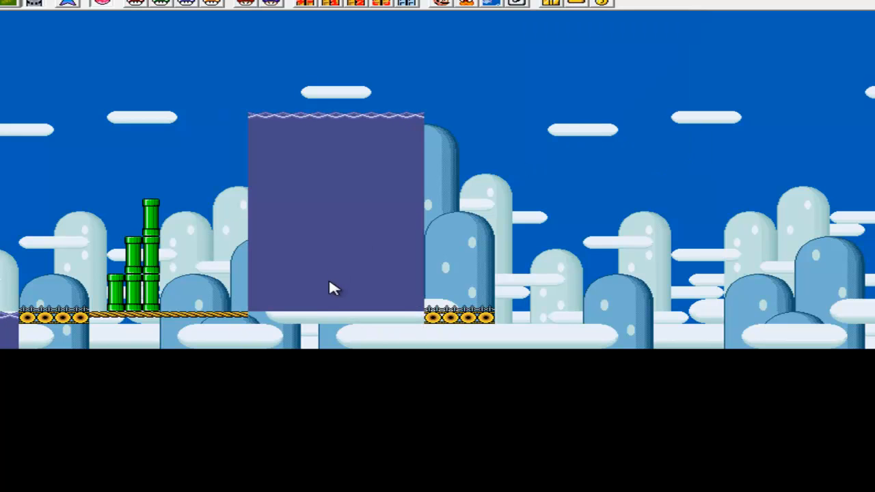
Try widening the raised water pool, and return it to its original size and place between the rope and the Donut bridge.
{"action": "left_click", "coordinate": [330, 311]}
{"action": "left_click_drag", "start_coordinate": [331, 309], "coordinate": [435, 363]}
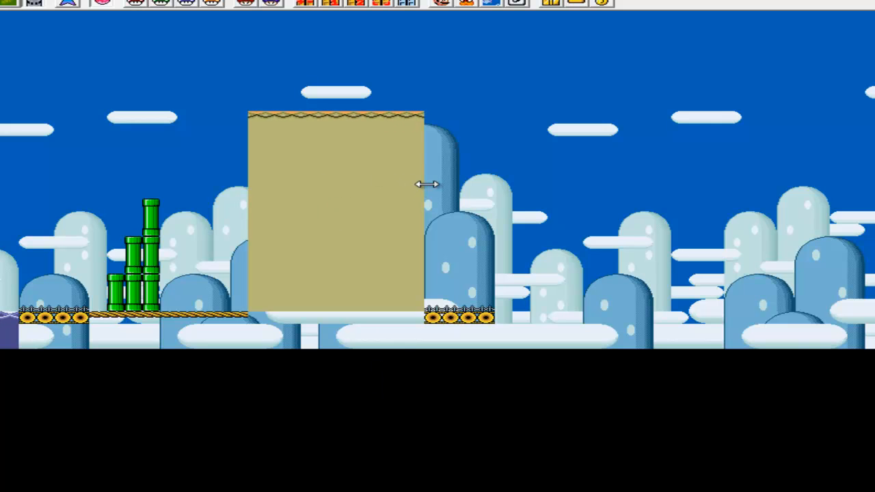
{"action": "left_click_drag", "start_coordinate": [427, 184], "coordinate": [531, 181]}
{"action": "left_click_drag", "start_coordinate": [667, 172], "coordinate": [416, 191]}
{"action": "left_click_drag", "start_coordinate": [329, 309], "coordinate": [351, 318]}
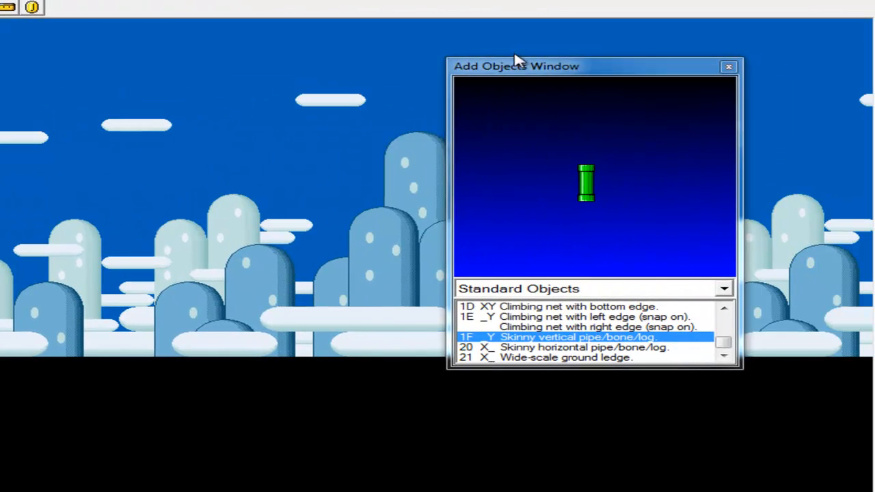
Switch the object list to Tileset Specific Objects.
{"action": "left_click_drag", "start_coordinate": [517, 60], "coordinate": [365, 42]}
{"action": "left_click", "coordinate": [368, 272]}
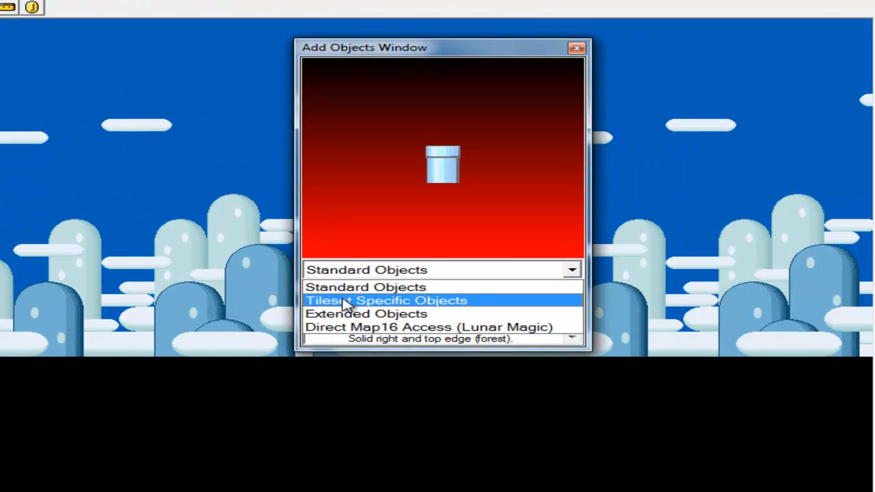
{"action": "left_click", "coordinate": [347, 302]}
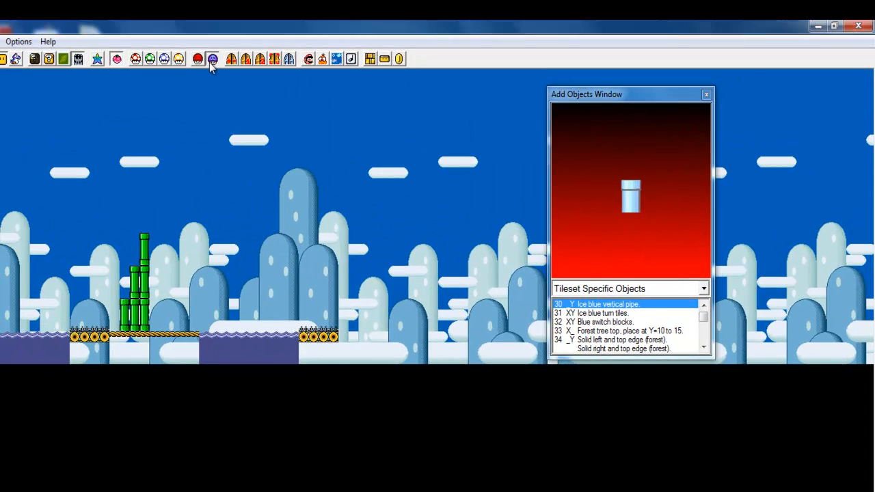
Examine the level's FG/BG and sprite GFX header settings and close them without making changes.
{"action": "left_click", "coordinate": [211, 60]}
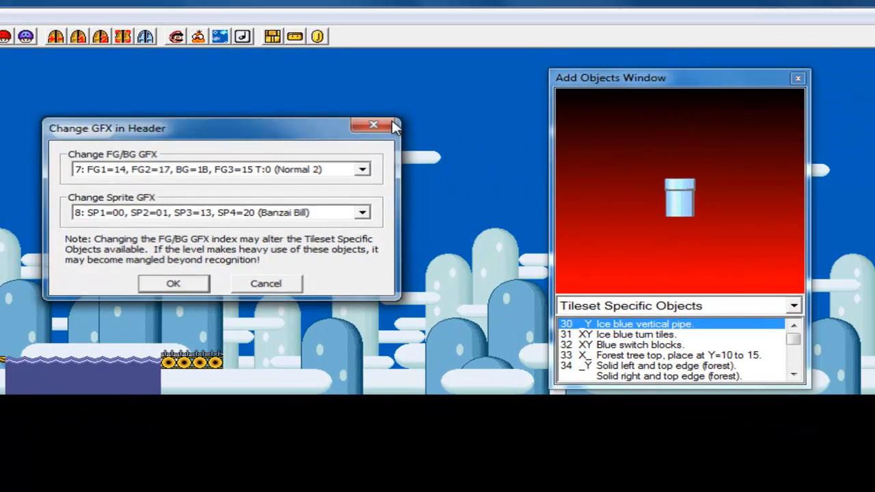
{"action": "left_click", "coordinate": [681, 157]}
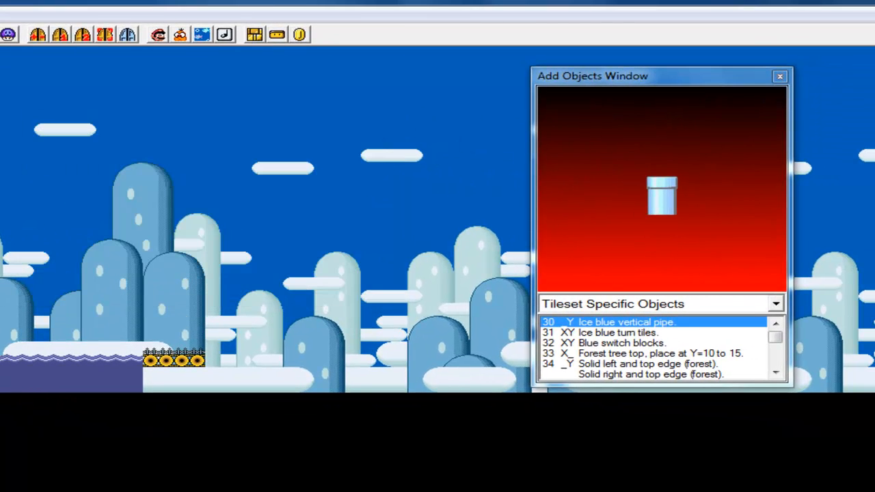
{"action": "left_click", "coordinate": [9, 35]}
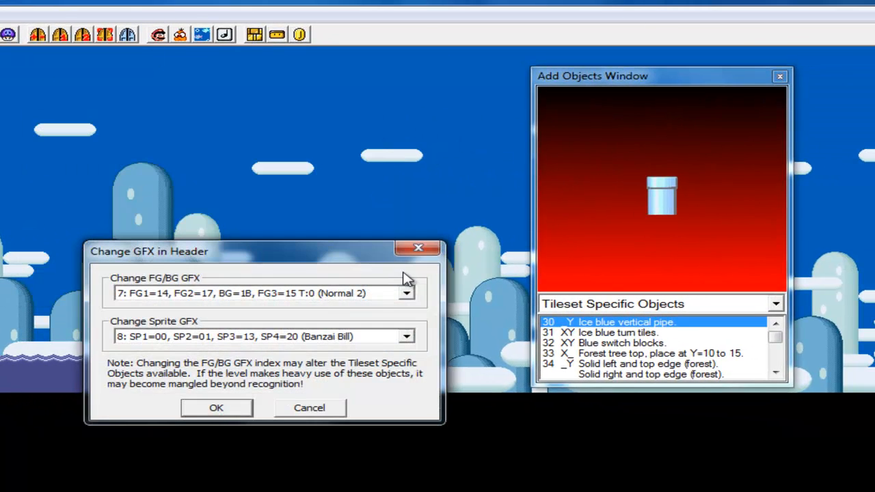
{"action": "left_click", "coordinate": [416, 250]}
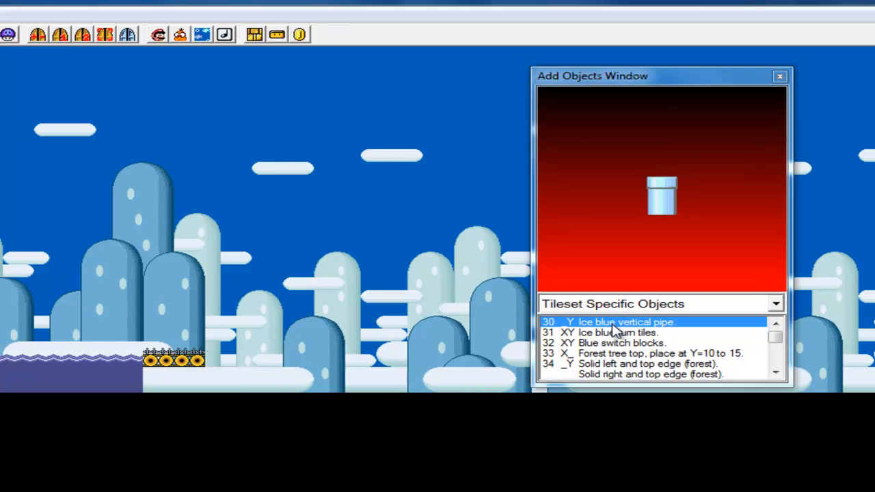
Browse the Tileset Specific Objects from the Ice blue vertical pipe through Bush 5, examining each object's preview.
{"action": "key", "text": "Down"}
{"action": "key", "text": "Down"}
{"action": "key", "text": "Down"}
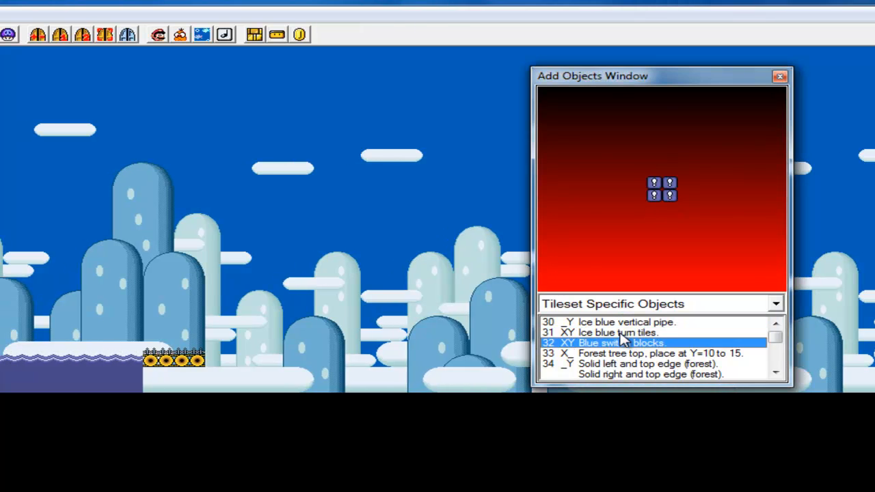
{"action": "key", "text": "Down"}
{"action": "key", "text": "Down"}
{"action": "key", "text": "Down"}
{"action": "key", "text": "Down"}
{"action": "key", "text": "Down"}
{"action": "key", "text": "Down"}
{"action": "key", "text": "Down"}
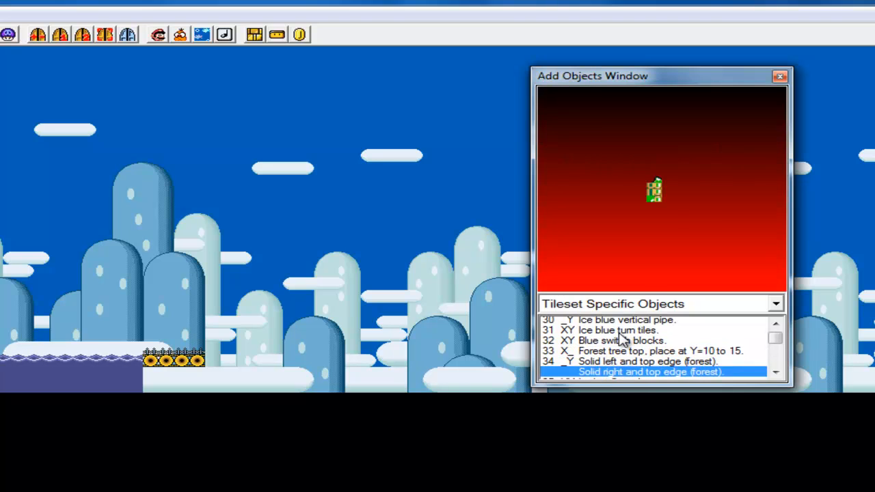
{"action": "key", "text": "Down"}
{"action": "key", "text": "Down"}
{"action": "key", "text": "Up"}
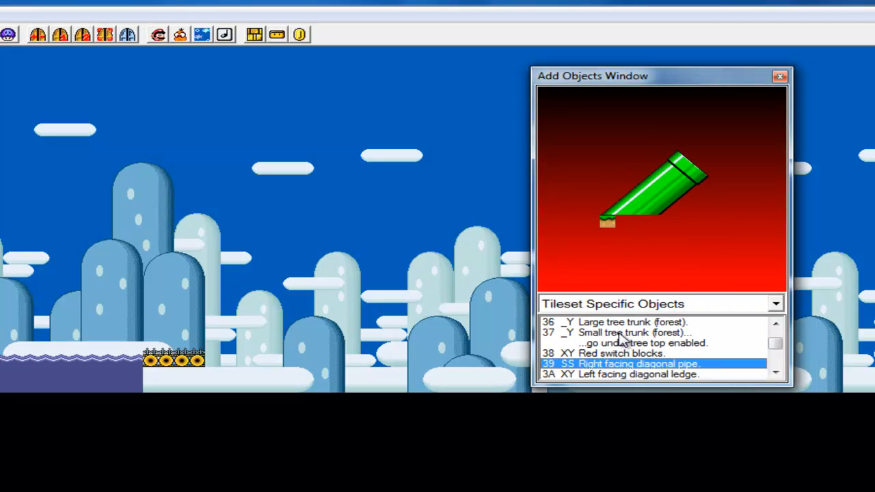
{"action": "key", "text": "Down"}
{"action": "key", "text": "Down"}
{"action": "key", "text": "Down"}
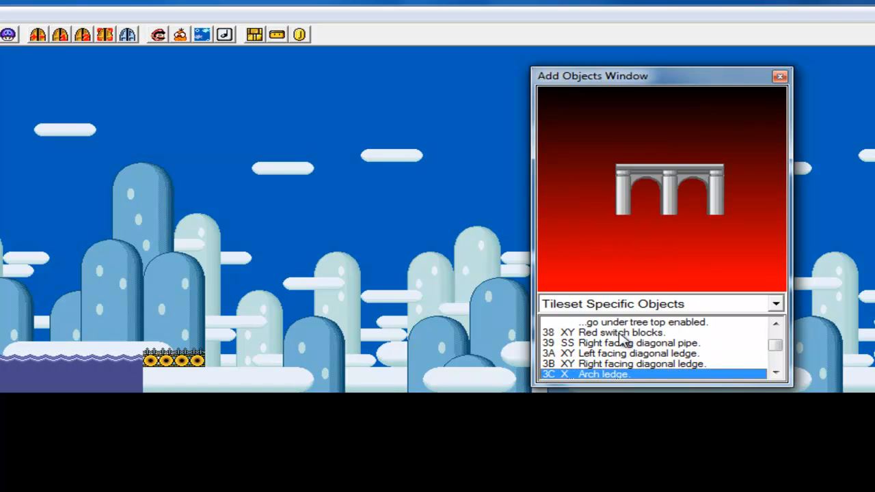
{"action": "key", "text": "Down"}
{"action": "key", "text": "Down"}
{"action": "key", "text": "Down"}
{"action": "key", "text": "Down"}
{"action": "key", "text": "Down"}
{"action": "key", "text": "Down"}
{"action": "key", "text": "Down"}
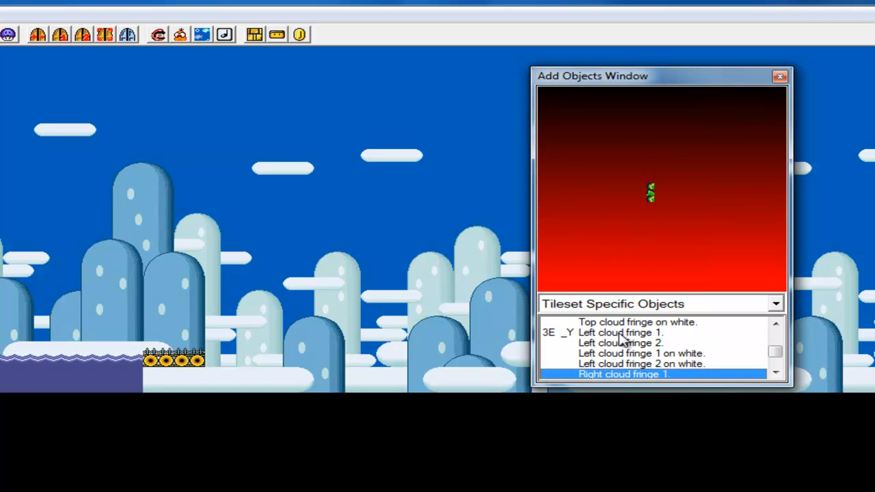
{"action": "key", "text": "Down"}
{"action": "key", "text": "Down"}
{"action": "key", "text": "Down"}
{"action": "key", "text": "Down"}
{"action": "key", "text": "Down"}
{"action": "key", "text": "Down"}
{"action": "key", "text": "Down"}
{"action": "key", "text": "Down"}
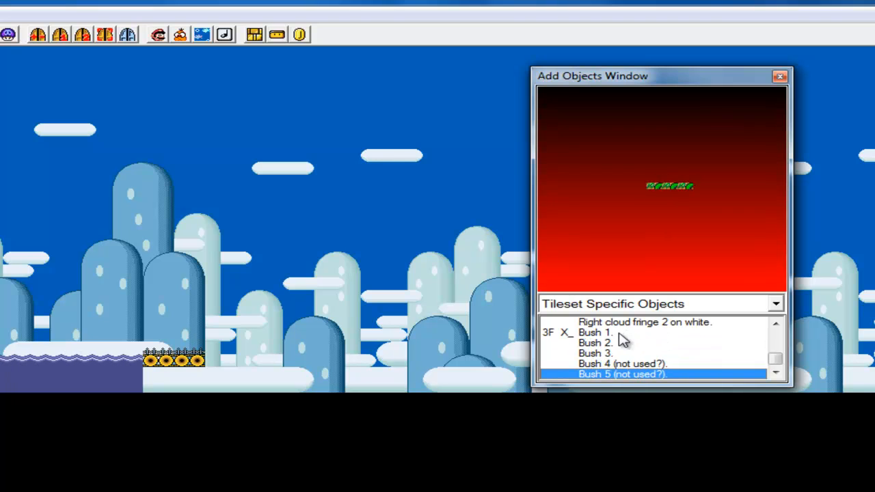
Place a Bush 1 on the second rope, between the pipe staircase and the following water pool.
{"action": "left_click", "coordinate": [622, 308]}
{"action": "left_click", "coordinate": [622, 309]}
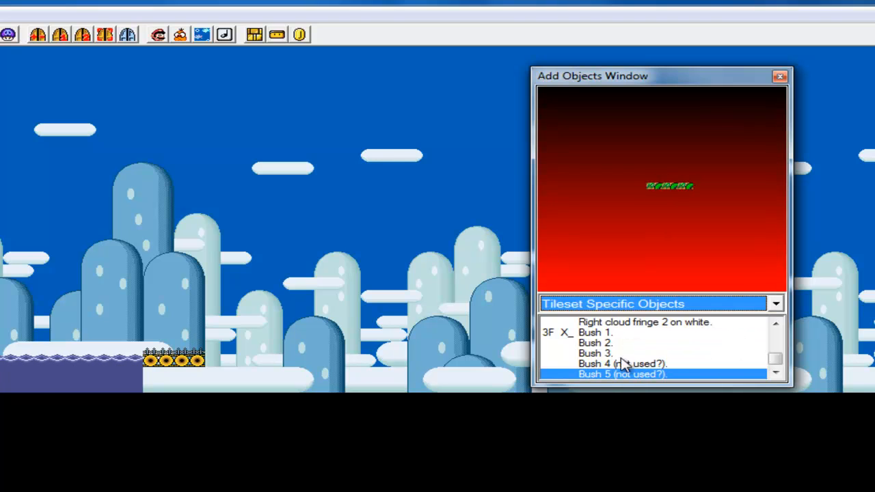
{"action": "left_click", "coordinate": [623, 366]}
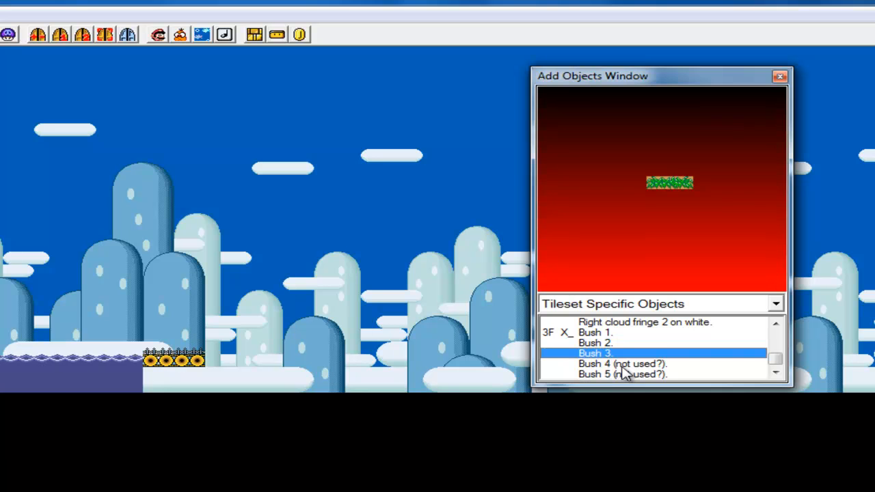
{"action": "key", "text": "Up"}
{"action": "key", "text": "Up"}
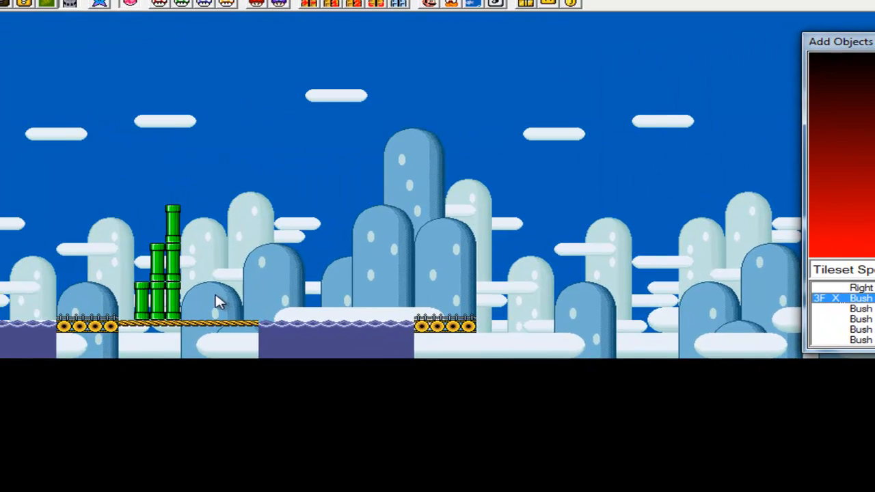
{"action": "left_click", "coordinate": [253, 296]}
{"action": "left_click_drag", "start_coordinate": [253, 296], "coordinate": [232, 304]}
{"action": "left_click", "coordinate": [293, 242]}
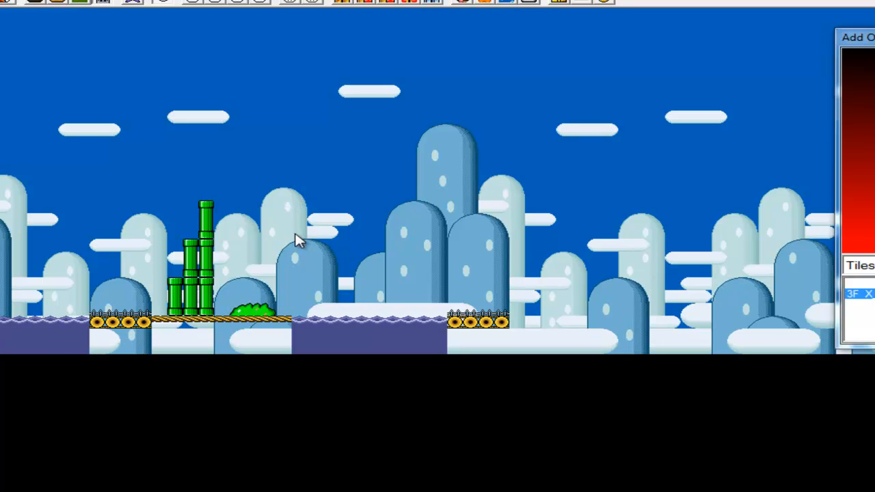
Switch the object list to Extended Objects and preview the Invisible 1-UP question block.
{"action": "left_click", "coordinate": [566, 282]}
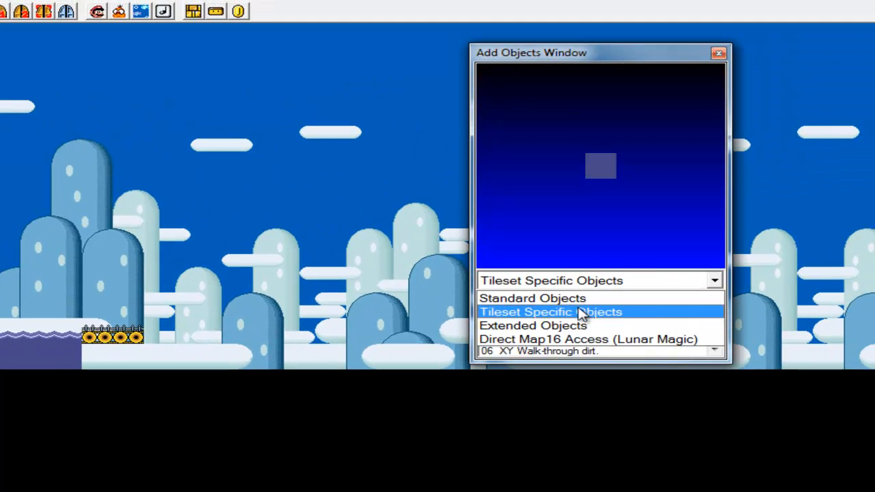
{"action": "left_click", "coordinate": [583, 326]}
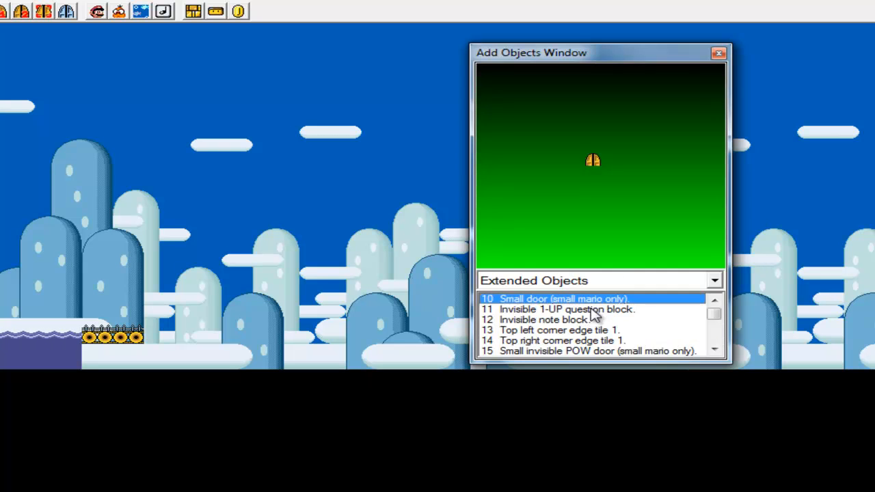
{"action": "left_click", "coordinate": [588, 310]}
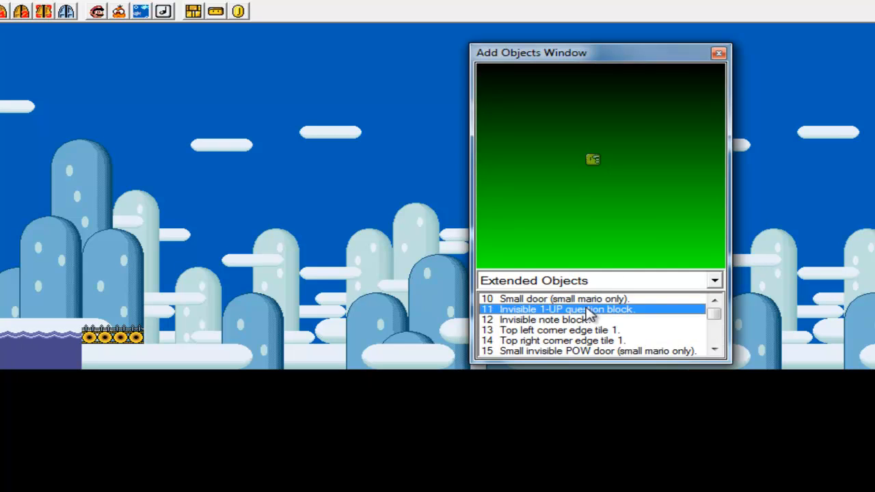
Browse the Extended Objects from Invisible note block through Note block, bounce on all sides, examining each object's preview.
{"action": "key", "text": "Down"}
{"action": "key", "text": "Down"}
{"action": "key", "text": "Down"}
{"action": "key", "text": "Down"}
{"action": "key", "text": "Down"}
{"action": "key", "text": "Down"}
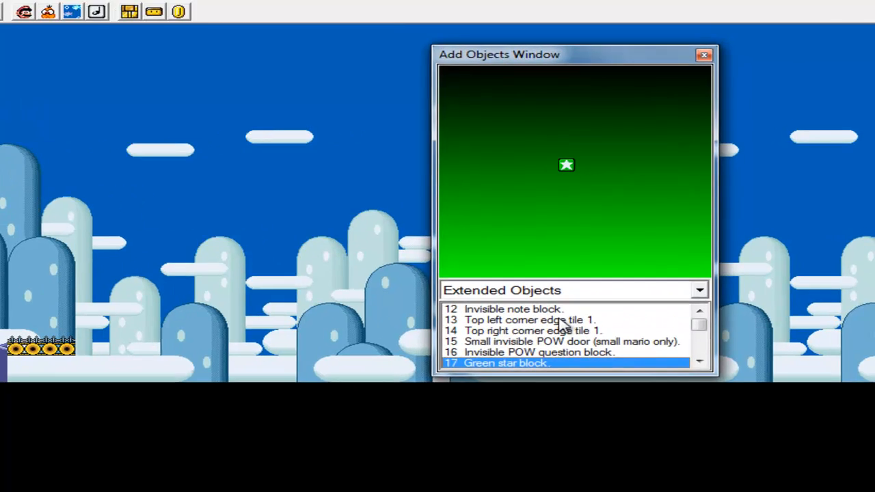
{"action": "key", "text": "Down"}
{"action": "key", "text": "Down"}
{"action": "key", "text": "Down"}
{"action": "key", "text": "Down"}
{"action": "key", "text": "Down"}
{"action": "key", "text": "Down"}
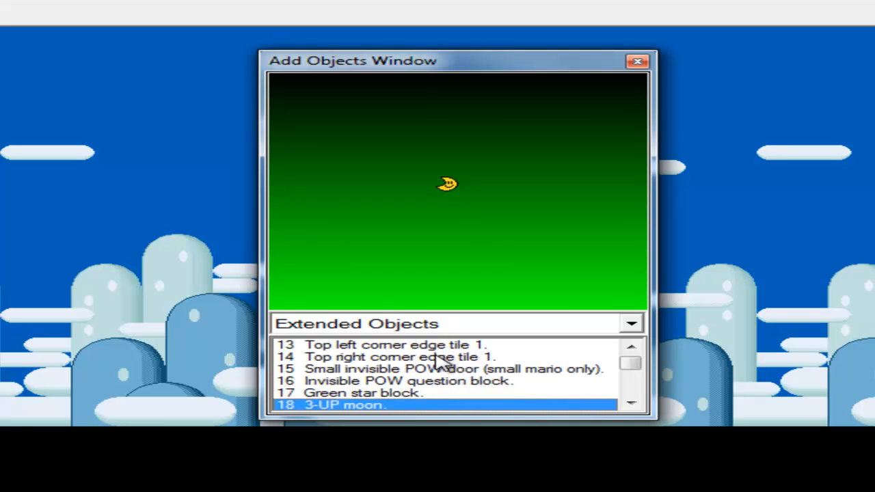
{"action": "key", "text": "Down"}
{"action": "key", "text": "Down"}
{"action": "key", "text": "Down"}
{"action": "key", "text": "Down"}
{"action": "key", "text": "Down"}
{"action": "key", "text": "Down"}
{"action": "key", "text": "Down"}
{"action": "key", "text": "Down"}
{"action": "key", "text": "Down"}
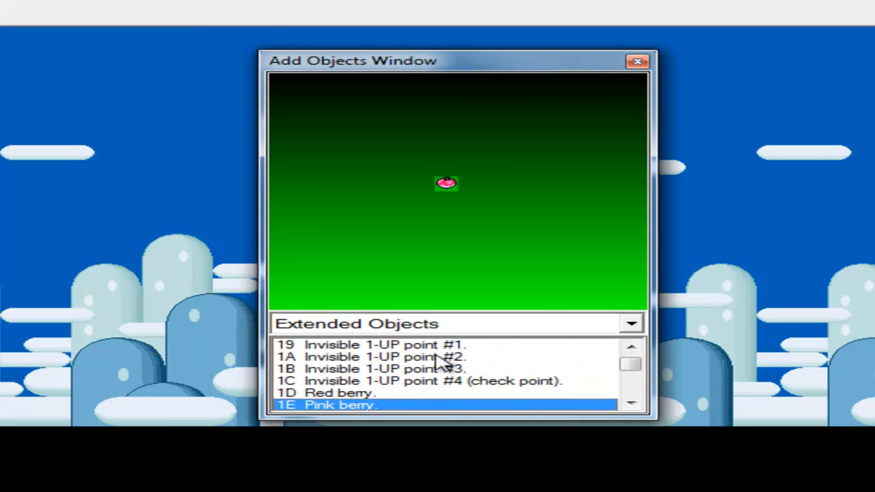
{"action": "key", "text": "Down"}
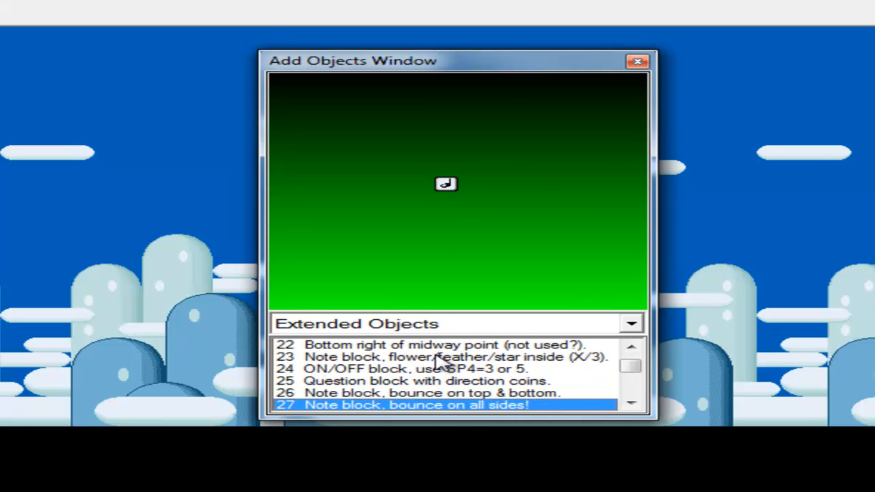
Examine the ON/OFF block, the turn blocks and the question blocks through Unbreakable turn block, side feather inside.
{"action": "key", "text": "Up"}
{"action": "key", "text": "Up"}
{"action": "key", "text": "Up"}
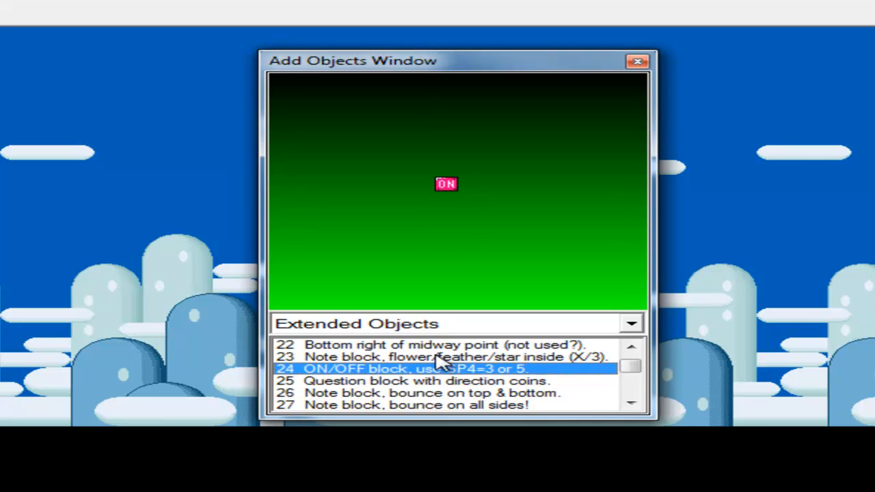
{"action": "key", "text": "Down"}
{"action": "key", "text": "Down"}
{"action": "key", "text": "Down"}
{"action": "key", "text": "Down"}
{"action": "key", "text": "Down"}
{"action": "key", "text": "Down"}
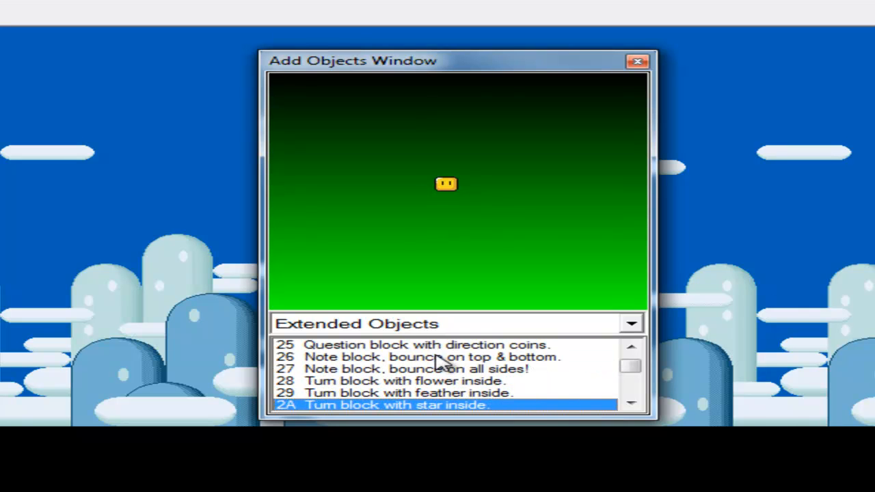
{"action": "key", "text": "Up"}
{"action": "key", "text": "Up"}
{"action": "key", "text": "Down"}
{"action": "key", "text": "Down"}
{"action": "key", "text": "Down"}
{"action": "key", "text": "Down"}
{"action": "key", "text": "Down"}
{"action": "key", "text": "Down"}
{"action": "key", "text": "Down"}
{"action": "key", "text": "Down"}
{"action": "key", "text": "Down"}
{"action": "key", "text": "Down"}
{"action": "key", "text": "Down"}
{"action": "key", "text": "Down"}
{"action": "key", "text": "Down"}
{"action": "key", "text": "Down"}
{"action": "key", "text": "Down"}
{"action": "key", "text": "Down"}
{"action": "key", "text": "Down"}
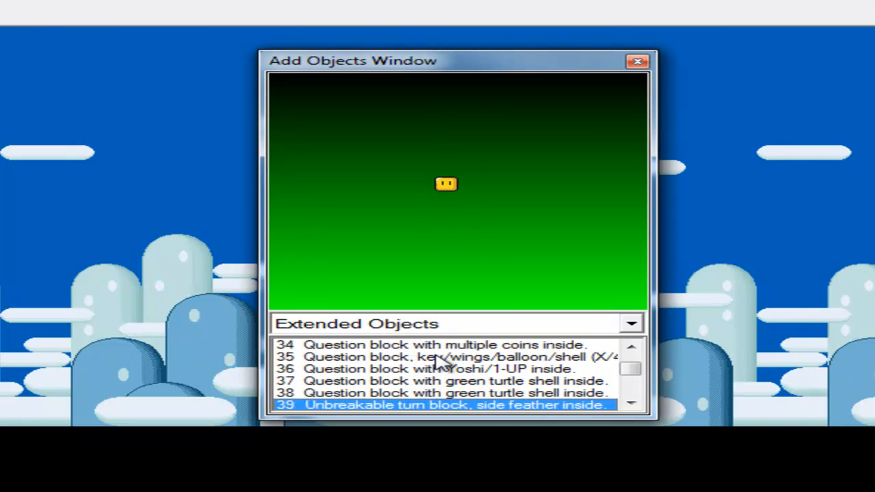
Place a Question block with Yoshi/1-UP inside above the second water pool and delete it again.
{"action": "key", "text": "Up"}
{"action": "key", "text": "Up"}
{"action": "key", "text": "Up"}
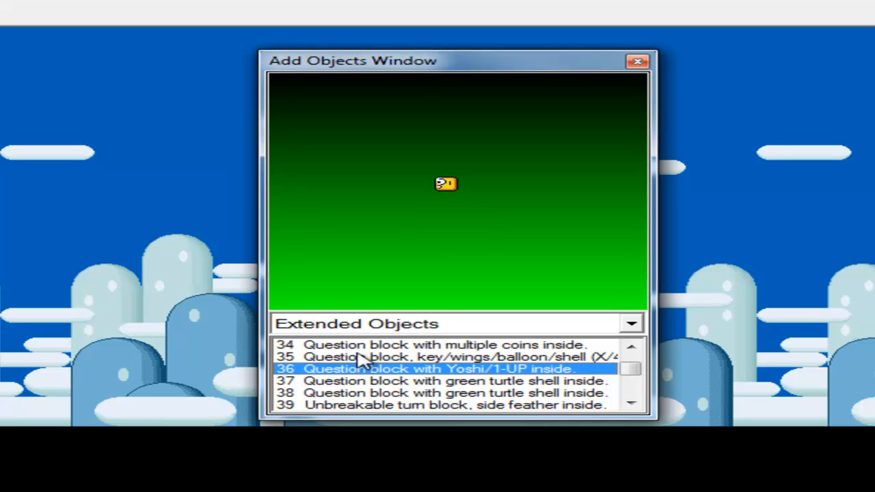
{"action": "key", "text": "Up"}
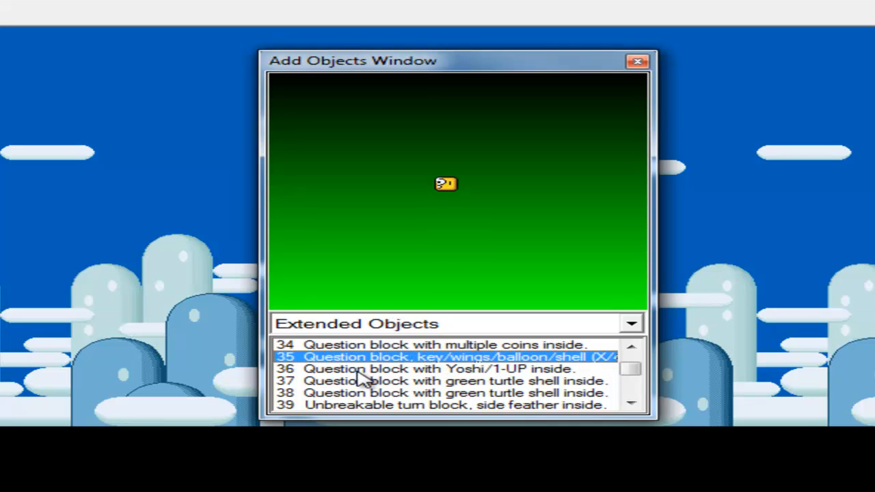
{"action": "key", "text": "Down"}
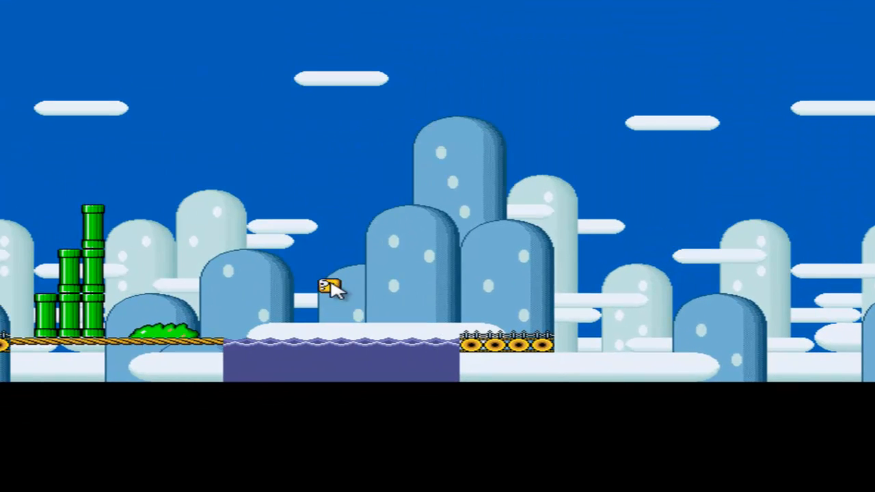
{"action": "mouse_move", "coordinate": [329, 288]}
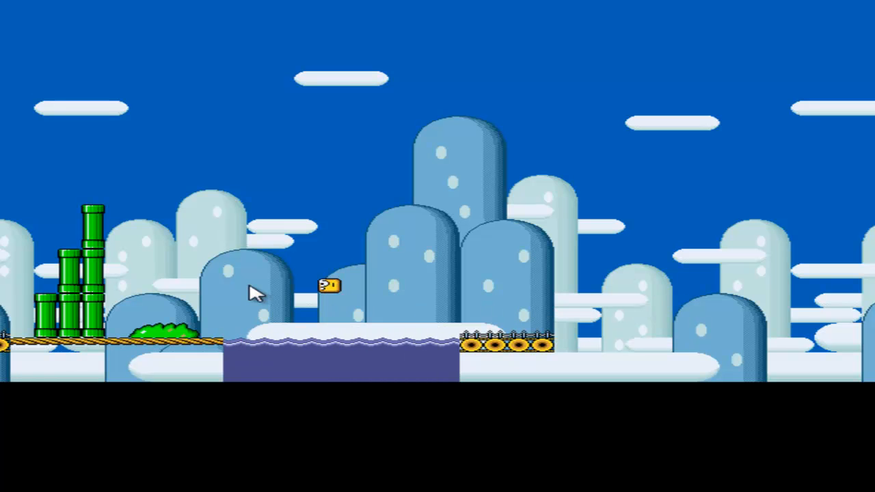
{"action": "key", "text": "Delete"}
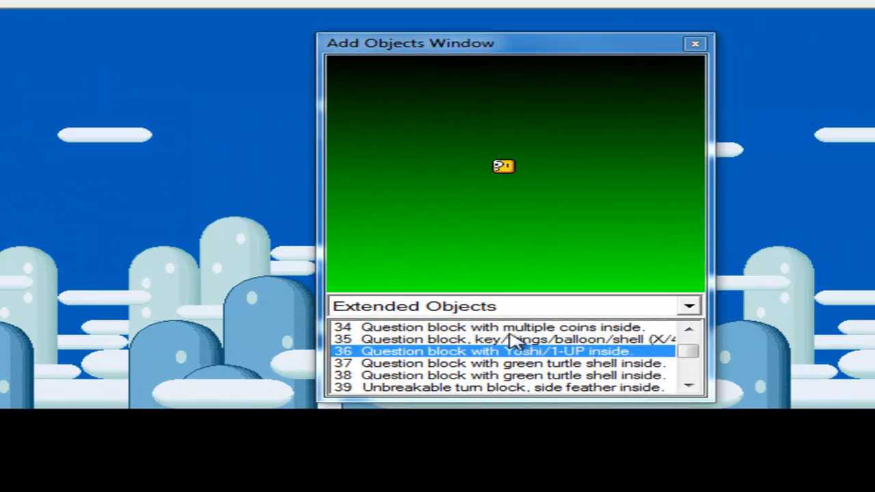
Place a Question block, key/wings/balloon/shell near the end of the second rope and move it above the bush's pipe-side end.
{"action": "left_click", "coordinate": [446, 343]}
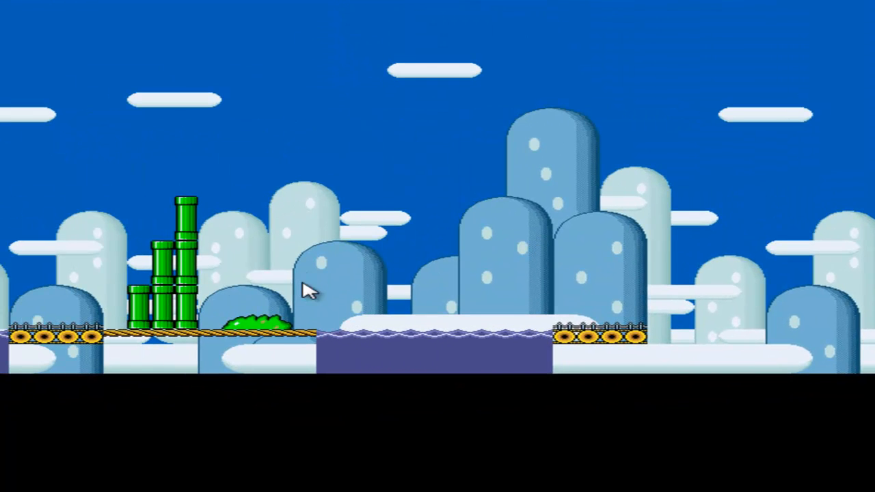
{"action": "left_click", "coordinate": [413, 250]}
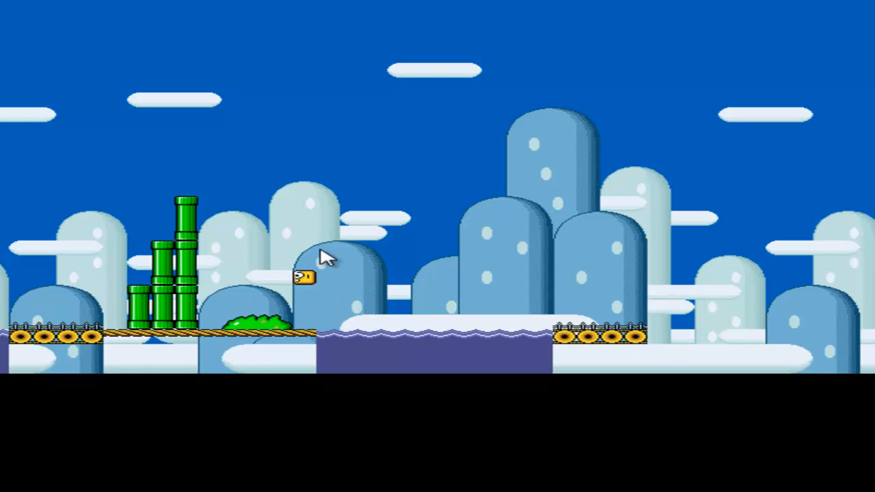
{"action": "left_click_drag", "start_coordinate": [308, 279], "coordinate": [281, 277]}
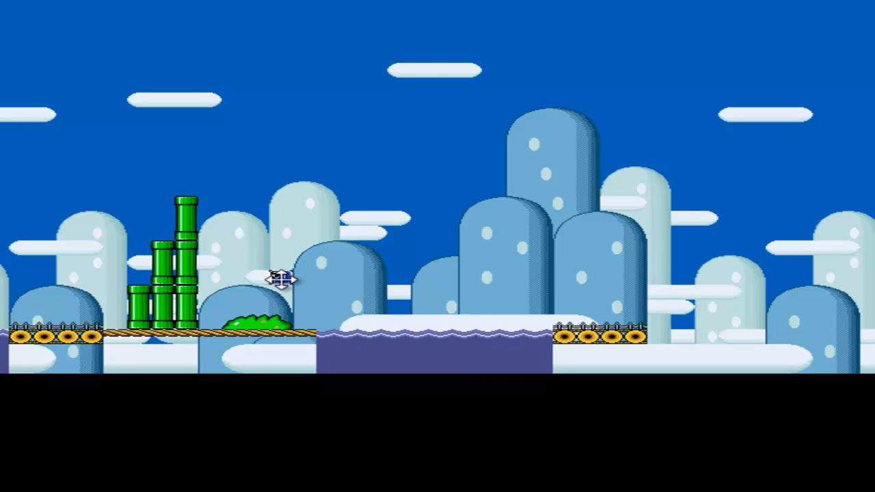
{"action": "left_click", "coordinate": [341, 226]}
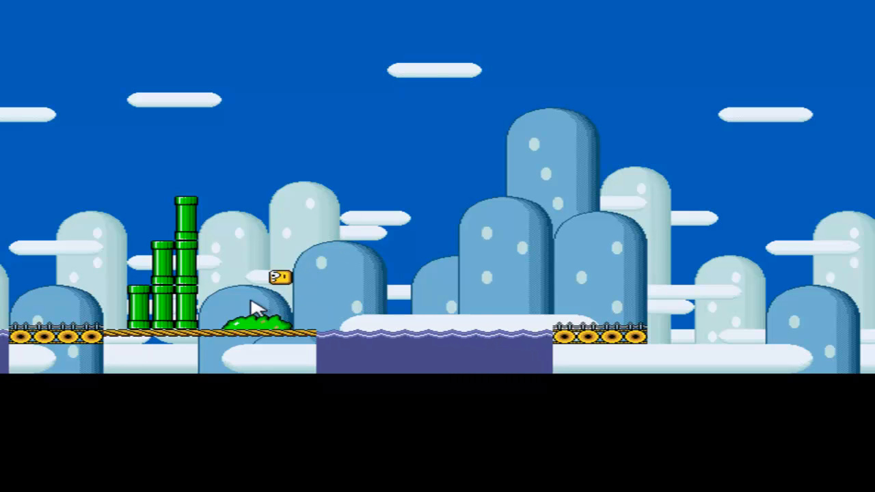
{"action": "mouse_move", "coordinate": [281, 283]}
{"action": "left_click_drag", "start_coordinate": [280, 278], "coordinate": [237, 274]}
{"action": "left_click", "coordinate": [275, 273]}
{"action": "mouse_move", "coordinate": [255, 274]}
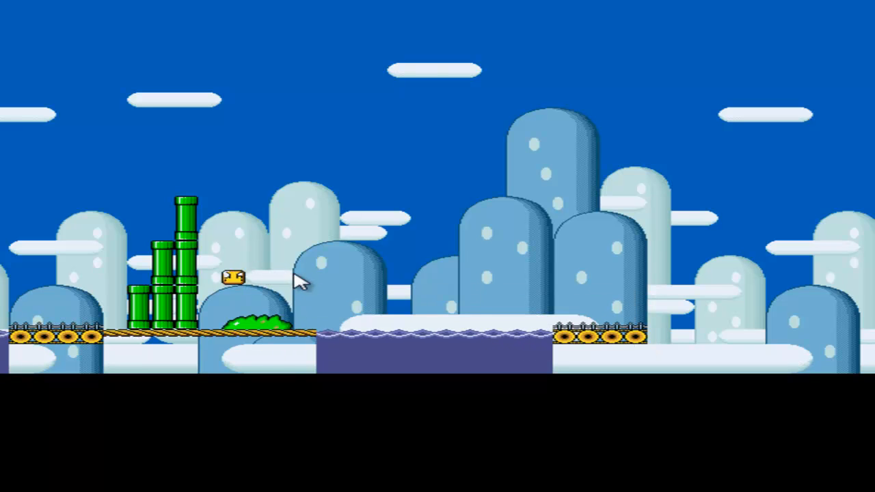
Build a horizontal row of four key/wings/balloon/shell question blocks above the bush, reaching to the rope's end.
{"action": "left_click", "coordinate": [238, 277]}
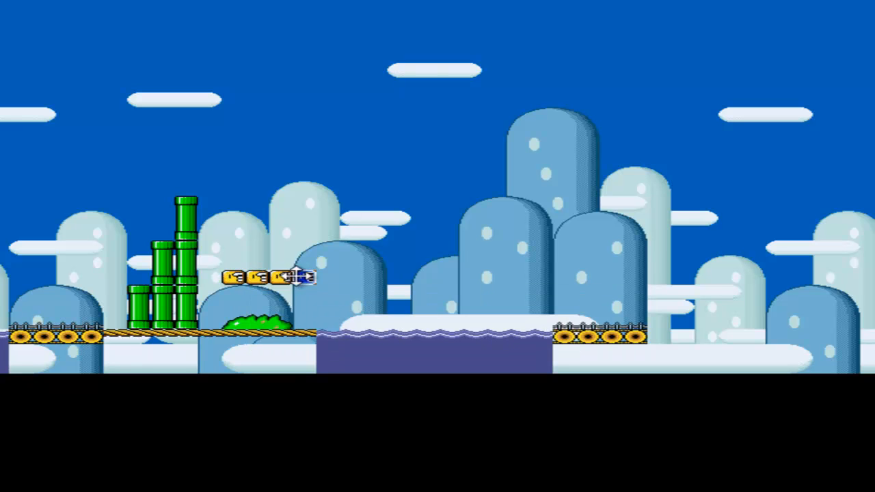
{"action": "left_click", "coordinate": [304, 277]}
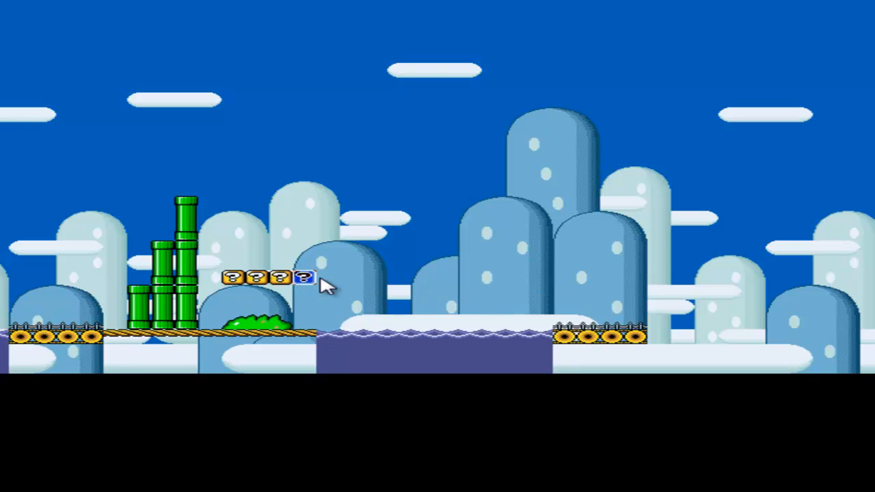
{"action": "left_click_drag", "start_coordinate": [415, 282], "coordinate": [331, 273]}
{"action": "left_click_drag", "start_coordinate": [222, 273], "coordinate": [233, 275]}
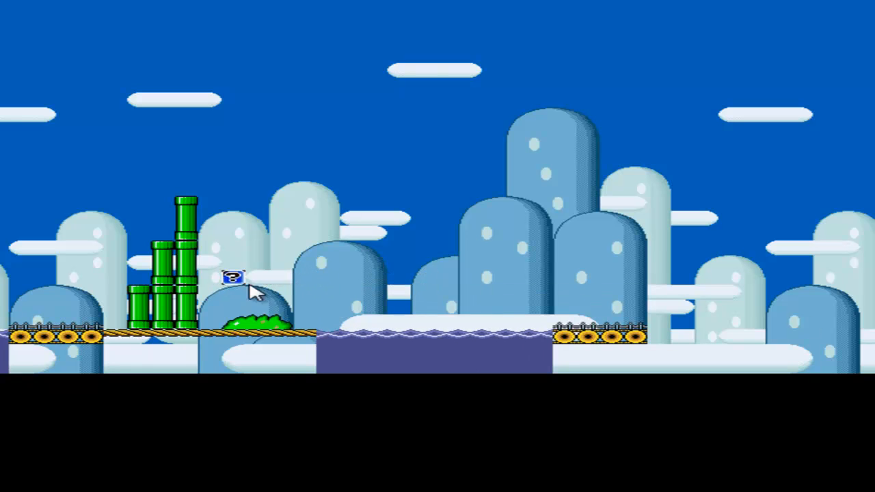
{"action": "left_click", "coordinate": [335, 264]}
{"action": "key", "text": "Delete"}
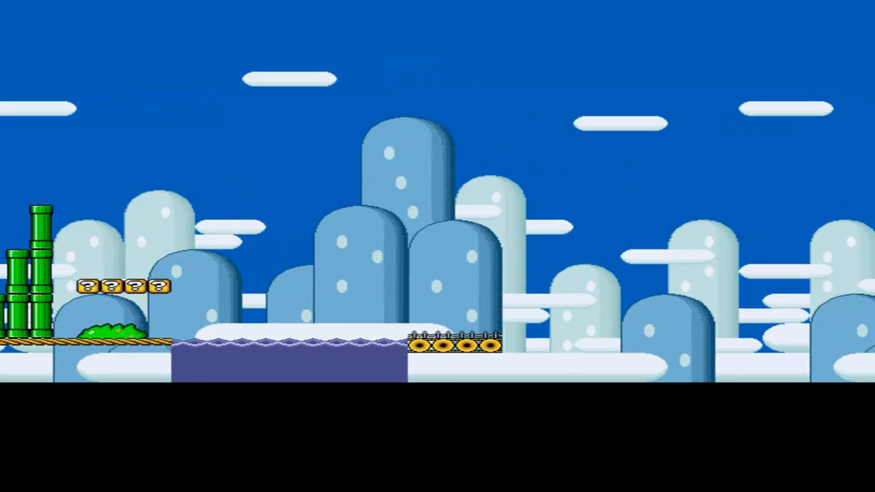
Browse the Extended Objects from Unbreakable turn block, side feather inside through Top left slope, examining each preview.
{"action": "key", "text": "Down"}
{"action": "key", "text": "Down"}
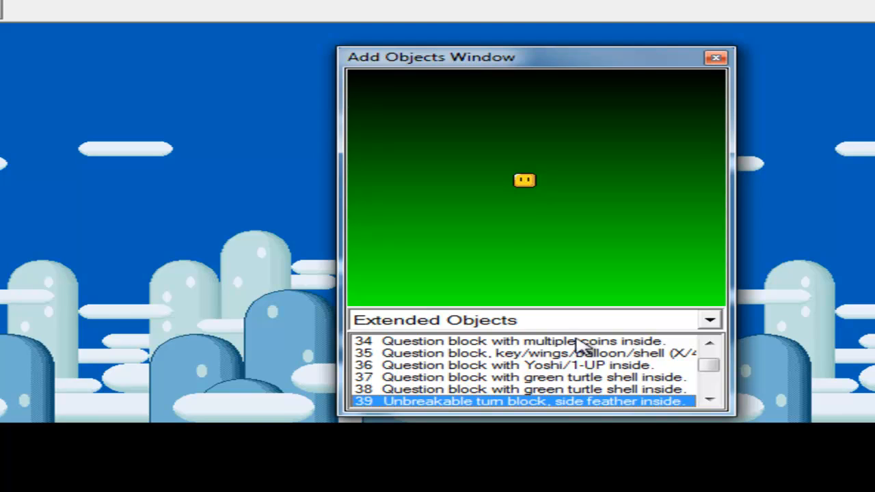
{"action": "key", "text": "Down"}
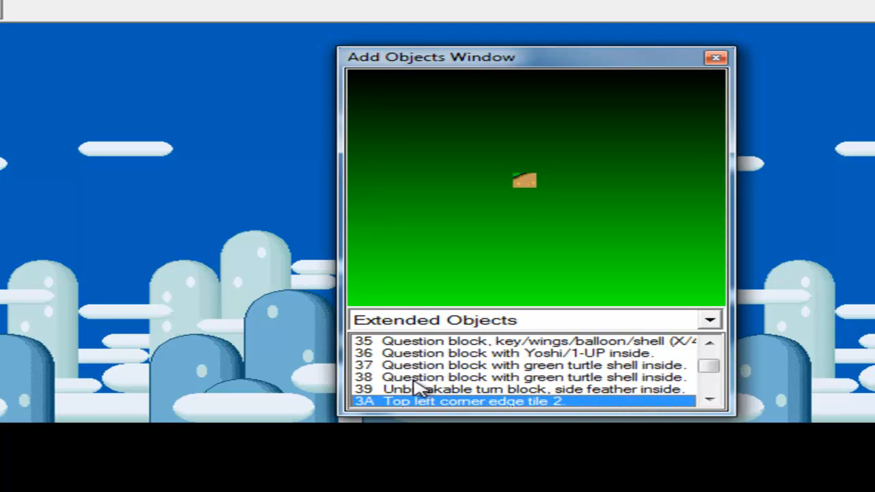
{"action": "key", "text": "Down"}
{"action": "key", "text": "Down"}
{"action": "key", "text": "Down"}
{"action": "key", "text": "Down"}
{"action": "key", "text": "Down"}
{"action": "key", "text": "Down"}
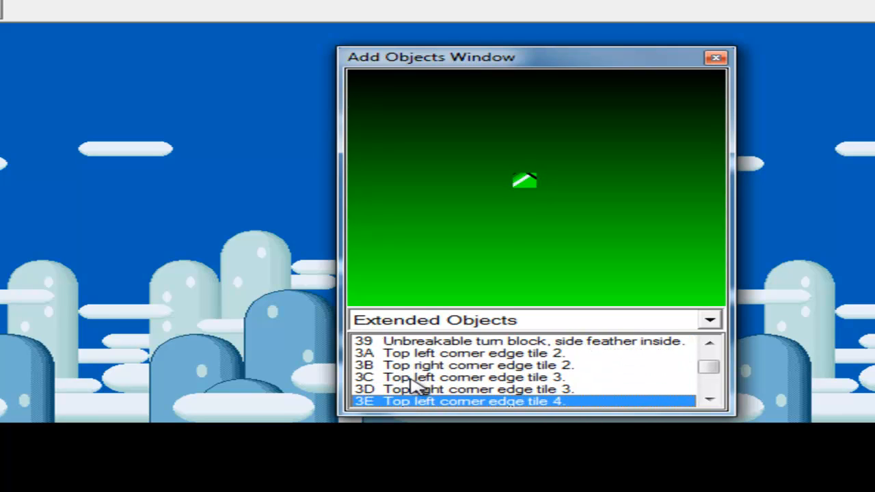
{"action": "key", "text": "Down"}
{"action": "key", "text": "Down"}
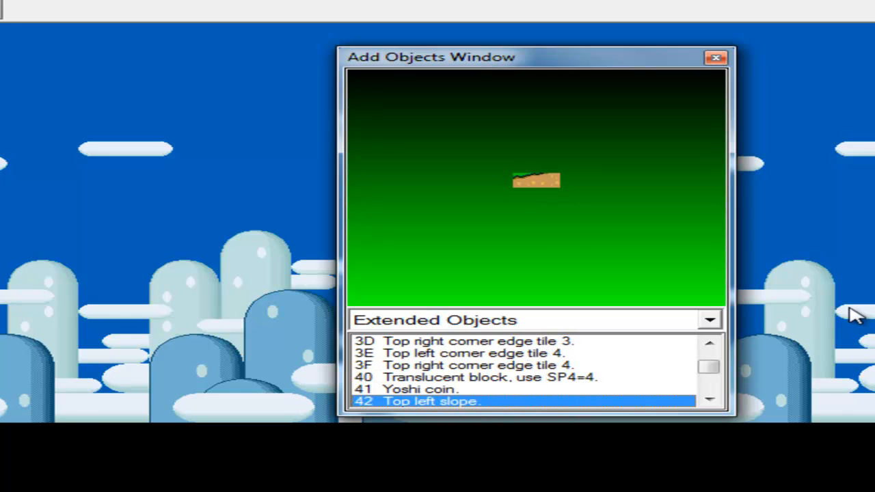
Scatter Yoshi coins from the level entrance across the first water pool to the pipe staircase.
{"action": "key", "text": "Down"}
{"action": "key", "text": "Up"}
{"action": "key", "text": "Up"}
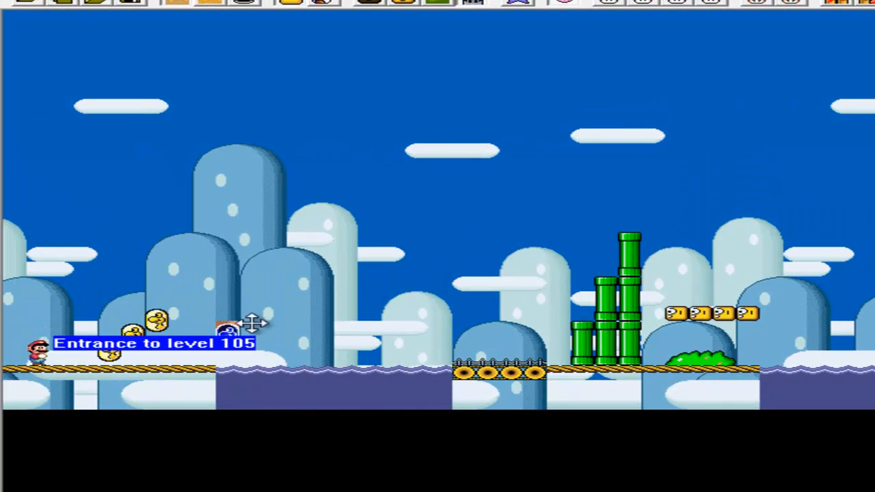
{"action": "right_click", "coordinate": [275, 328]}
{"action": "right_click", "coordinate": [369, 313]}
{"action": "right_click", "coordinate": [416, 284]}
{"action": "right_click", "coordinate": [276, 269]}
{"action": "right_click", "coordinate": [227, 268]}
{"action": "right_click", "coordinate": [346, 284]}
{"action": "right_click", "coordinate": [439, 298]}
{"action": "right_click", "coordinate": [606, 328]}
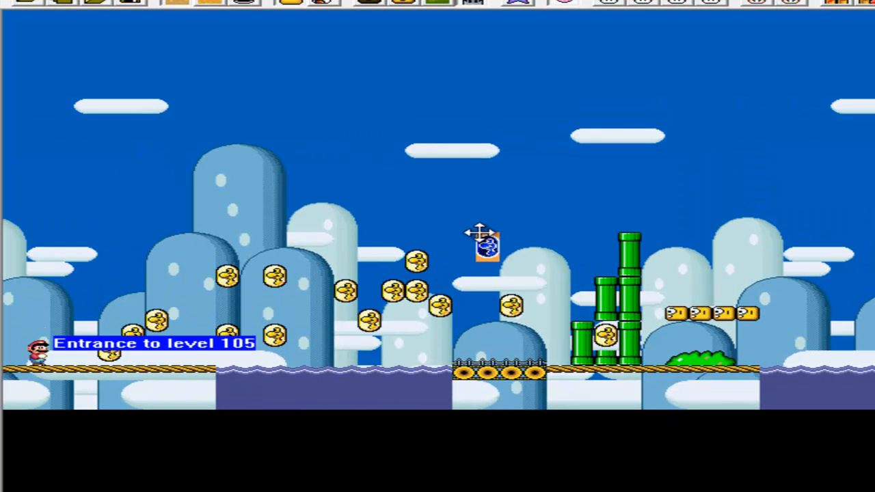
{"action": "right_click", "coordinate": [553, 257]}
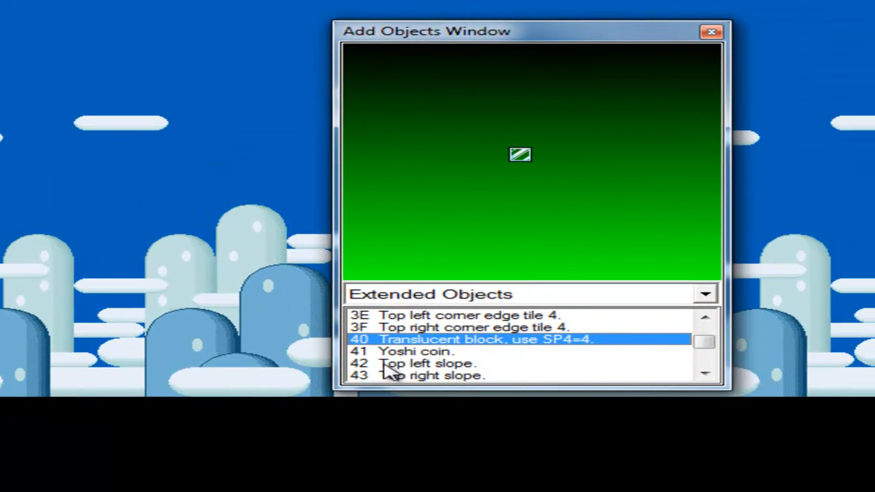
Place a Left facing purple triangle at the start of the second rope, directly before the pipe staircase.
{"action": "key", "text": "Down"}
{"action": "key", "text": "Down"}
{"action": "key", "text": "Down"}
{"action": "key", "text": "Down"}
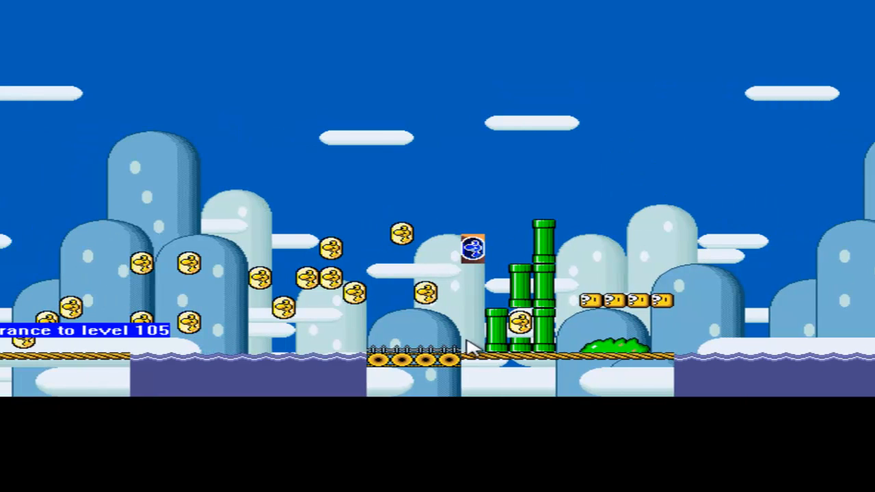
{"action": "right_click", "coordinate": [473, 344]}
{"action": "key", "text": "Delete"}
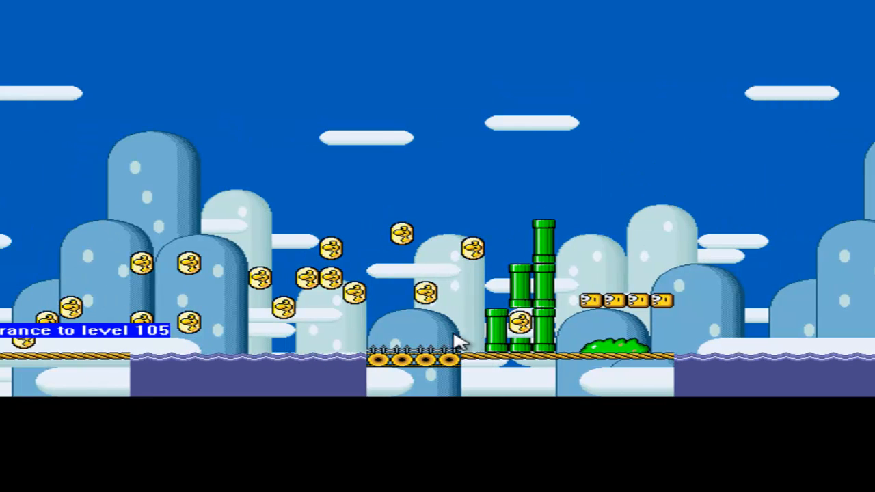
{"action": "right_click", "coordinate": [462, 347]}
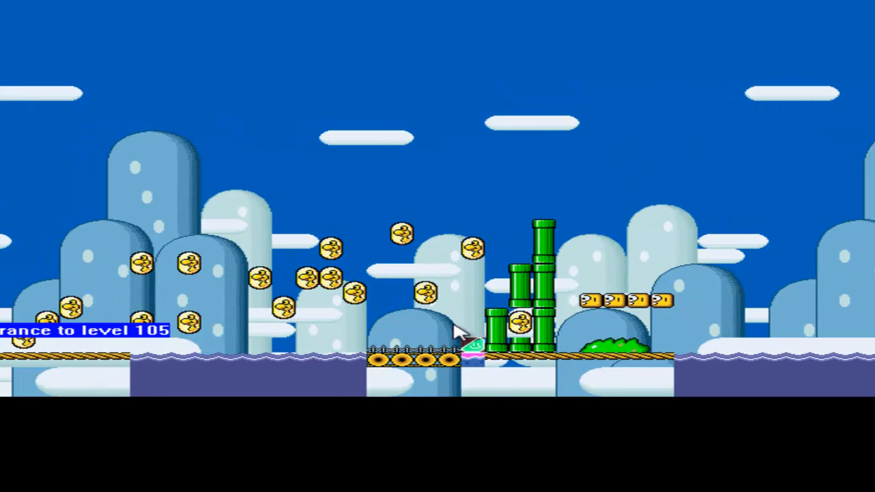
{"action": "mouse_move", "coordinate": [473, 345]}
{"action": "left_mouse_down"}
{"action": "mouse_move", "coordinate": [469, 365]}
{"action": "mouse_move", "coordinate": [471, 349]}
{"action": "left_mouse_up"}
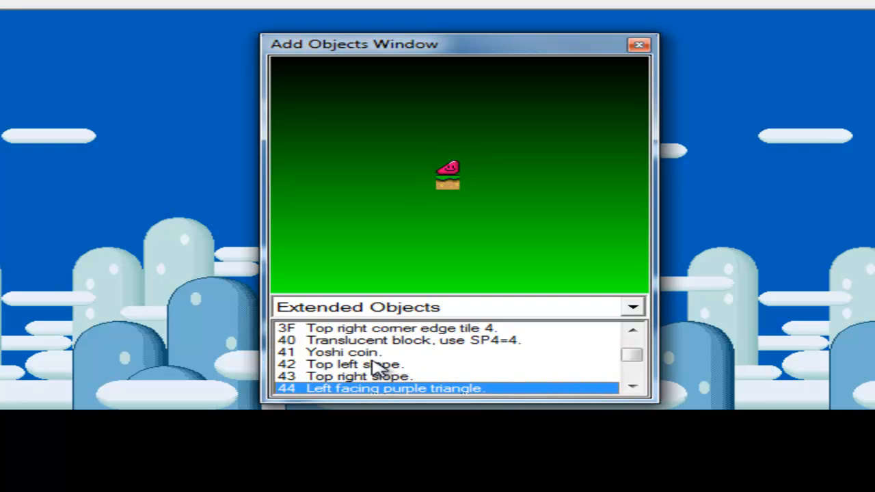
Place a Midway point bar above the spiked wheel platform that follows the second water pool.
{"action": "key", "text": "Down"}
{"action": "key", "text": "Down"}
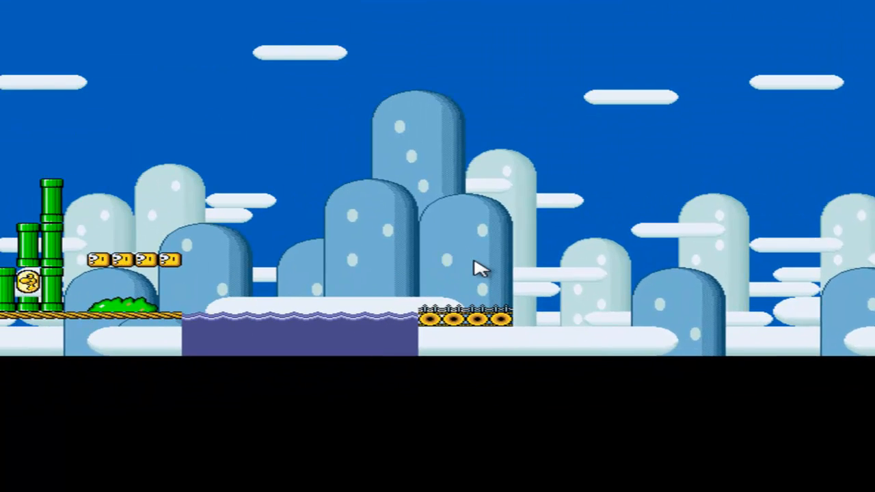
{"action": "right_click", "coordinate": [473, 269], "text": "shift"}
{"action": "left_click_drag", "start_coordinate": [477, 263], "coordinate": [456, 273]}
{"action": "left_click", "coordinate": [527, 257]}
Examine the Extended Objects around Midway point bar, Door and Invisible POW door in the preview.
{"action": "left_click", "coordinate": [454, 391]}
{"action": "key", "text": "Down"}
{"action": "key", "text": "Down"}
{"action": "key", "text": "Down"}
{"action": "key", "text": "Down"}
{"action": "key", "text": "Down"}
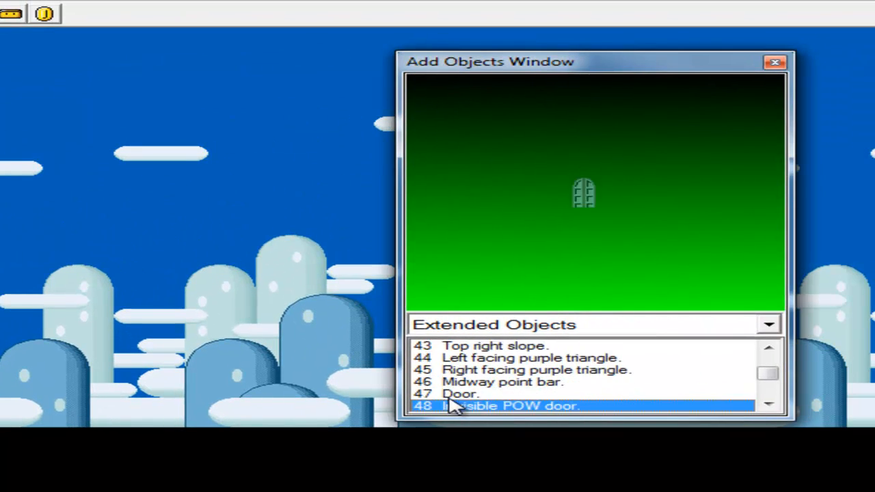
{"action": "key", "text": "Up"}
{"action": "key", "text": "Up"}
Look through Tileset Specific Objects and the Extended Objects up to Turn block with "nothing" inside for midway point parts.
{"action": "left_click", "coordinate": [488, 326]}
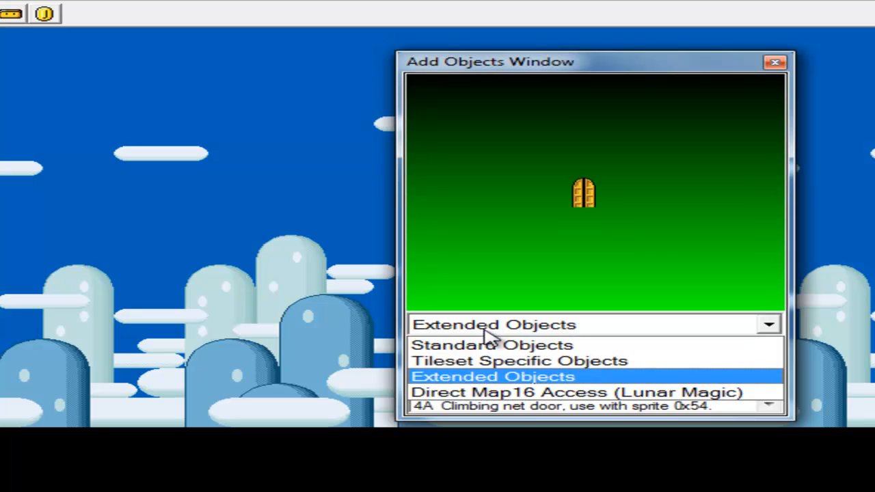
{"action": "left_click", "coordinate": [509, 370]}
{"action": "left_click", "coordinate": [502, 325]}
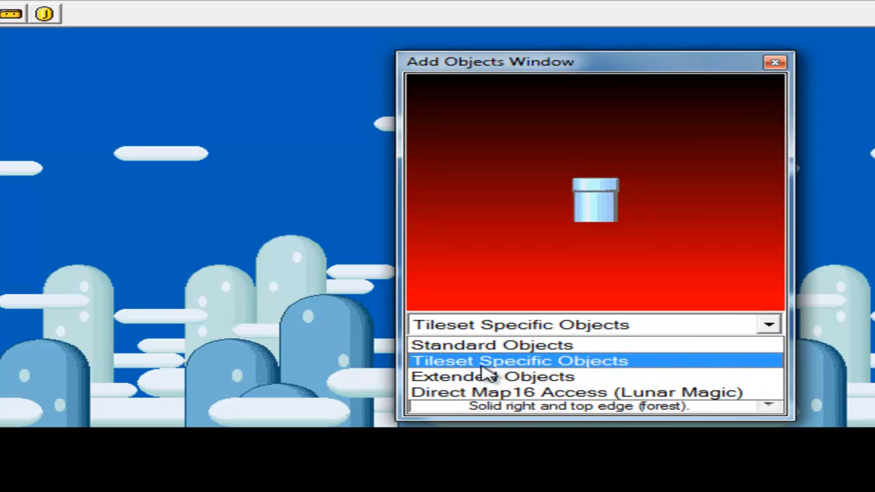
{"action": "left_click", "coordinate": [484, 376]}
{"action": "key", "text": "Down"}
{"action": "key", "text": "Down"}
{"action": "key", "text": "Down"}
{"action": "key", "text": "Down"}
{"action": "key", "text": "Down"}
{"action": "key", "text": "Down"}
{"action": "key", "text": "Down"}
{"action": "key", "text": "Down"}
{"action": "key", "text": "Down"}
{"action": "key", "text": "Down"}
{"action": "key", "text": "Down"}
{"action": "key", "text": "Down"}
{"action": "key", "text": "Down"}
{"action": "key", "text": "Down"}
{"action": "key", "text": "Down"}
{"action": "key", "text": "Down"}
{"action": "key", "text": "Down"}
{"action": "key", "text": "Down"}
{"action": "key", "text": "Down"}
{"action": "key", "text": "Down"}
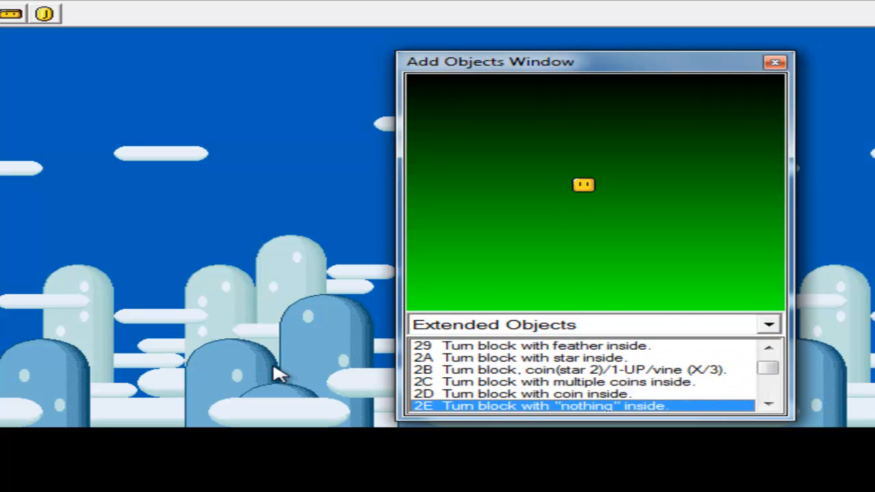
{"action": "key", "text": "Up"}
{"action": "key", "text": "Up"}
{"action": "key", "text": "Up"}
{"action": "key", "text": "Up"}
{"action": "key", "text": "Up"}
{"action": "key", "text": "Up"}
{"action": "key", "text": "Up"}
{"action": "key", "text": "Up"}
{"action": "key", "text": "Up"}
{"action": "key", "text": "Up"}
{"action": "key", "text": "Up"}
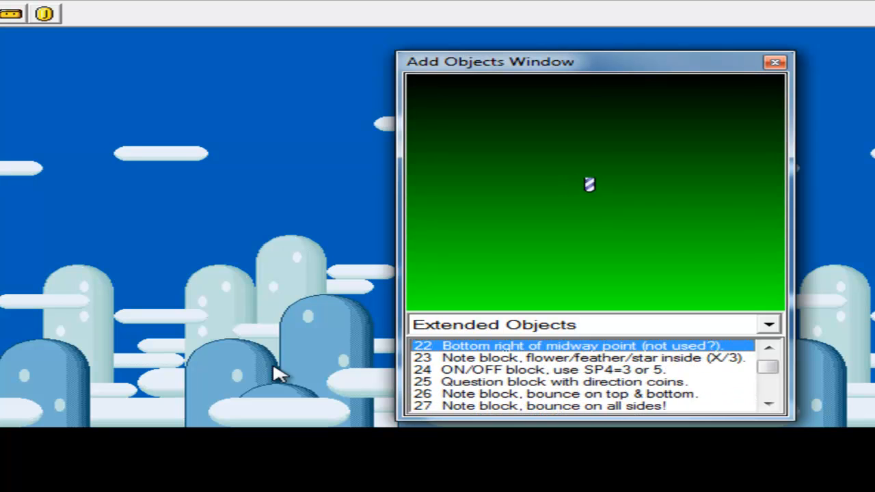
{"action": "key", "text": "Down"}
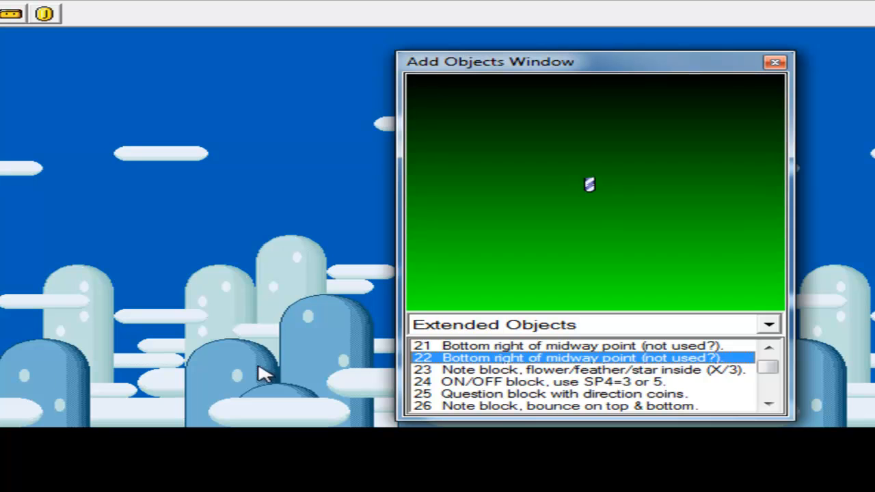
{"action": "key", "text": "Up"}
{"action": "key", "text": "Down"}
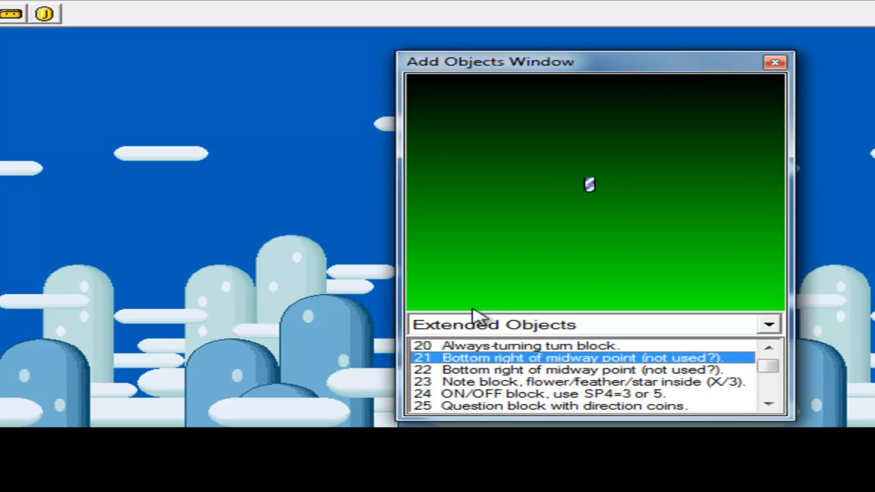
Place the Standard Object Midway point on the wheel platform, its two posts standing around the midway bar.
{"action": "left_click", "coordinate": [517, 331]}
{"action": "left_click", "coordinate": [493, 343]}
{"action": "key", "text": "Down"}
{"action": "key", "text": "Down"}
{"action": "key", "text": "Down"}
{"action": "key", "text": "Down"}
{"action": "key", "text": "Down"}
{"action": "key", "text": "Down"}
{"action": "key", "text": "Down"}
{"action": "key", "text": "Down"}
{"action": "key", "text": "Down"}
{"action": "key", "text": "Down"}
{"action": "key", "text": "Down"}
{"action": "key", "text": "Down"}
{"action": "key", "text": "Down"}
{"action": "key", "text": "Down"}
{"action": "key", "text": "Down"}
{"action": "key", "text": "Down"}
{"action": "key", "text": "Down"}
{"action": "key", "text": "Down"}
{"action": "key", "text": "Down"}
{"action": "key", "text": "Down"}
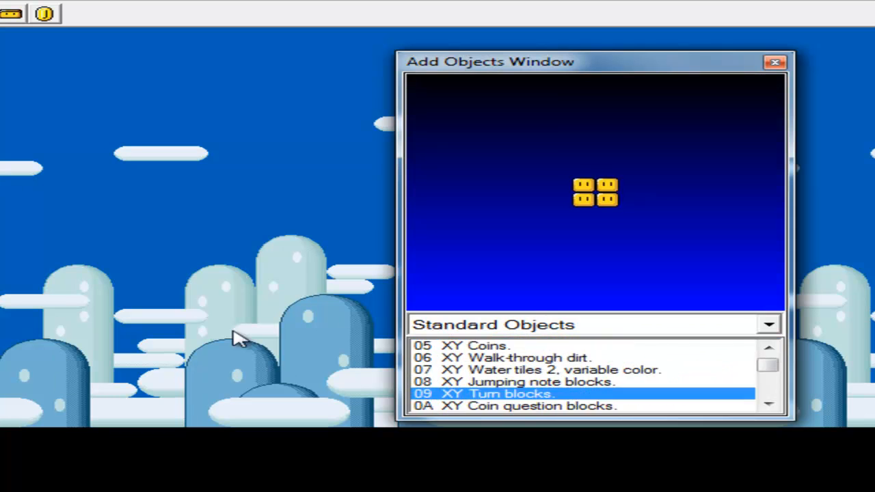
{"action": "key", "text": "Down"}
{"action": "key", "text": "Down"}
{"action": "key", "text": "Down"}
{"action": "key", "text": "Down"}
{"action": "key", "text": "Down"}
{"action": "key", "text": "Down"}
{"action": "key", "text": "Down"}
{"action": "key", "text": "Down"}
{"action": "key", "text": "Down"}
{"action": "key", "text": "Down"}
{"action": "key", "text": "Down"}
{"action": "key", "text": "Down"}
{"action": "key", "text": "Down"}
{"action": "key", "text": "Down"}
{"action": "key", "text": "Down"}
{"action": "key", "text": "Down"}
{"action": "key", "text": "Down"}
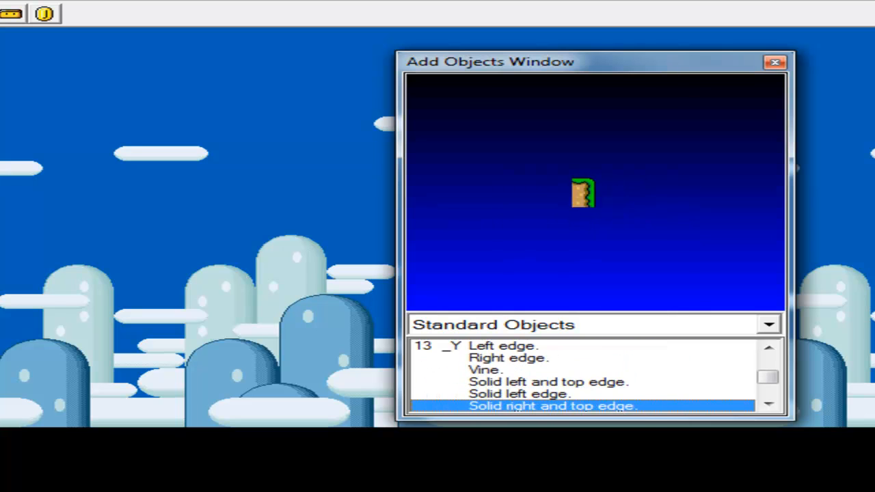
{"action": "key", "text": "Down"}
{"action": "key", "text": "Down"}
{"action": "key", "text": "Down"}
{"action": "key", "text": "Down"}
{"action": "key", "text": "Down"}
{"action": "key", "text": "Down"}
{"action": "key", "text": "Down"}
{"action": "key", "text": "Down"}
{"action": "key", "text": "Down"}
{"action": "key", "text": "Down"}
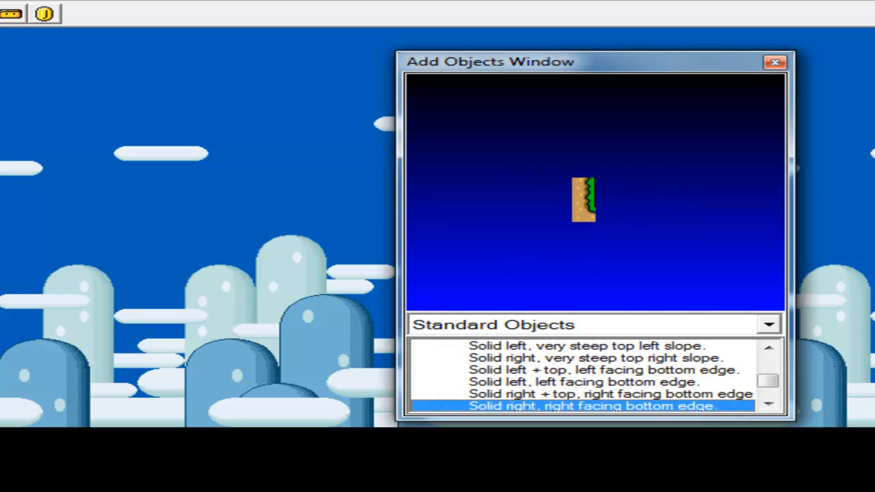
{"action": "key", "text": "Down"}
{"action": "key", "text": "Up"}
{"action": "key", "text": "Up"}
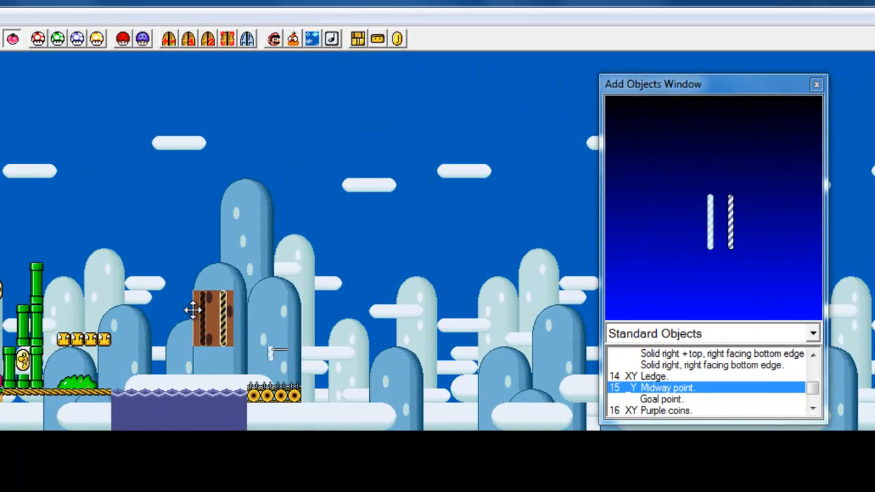
{"action": "left_click_drag", "start_coordinate": [0, 301], "coordinate": [62, 354]}
{"action": "left_click_drag", "start_coordinate": [284, 354], "coordinate": [279, 313]}
{"action": "left_click_drag", "start_coordinate": [225, 249], "coordinate": [351, 363]}
{"action": "left_click", "coordinate": [467, 308]}
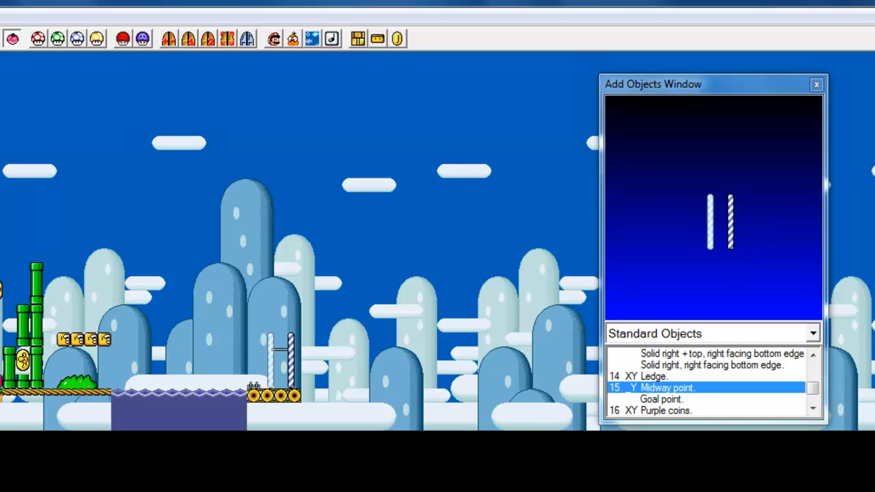
Place a Ledge from the Standard Objects directly beneath the Midway Entrance and enlarge it to three by three tiles.
{"action": "scroll", "coordinate": [300, 241], "scroll_direction": "right", "scroll_amount": 5}
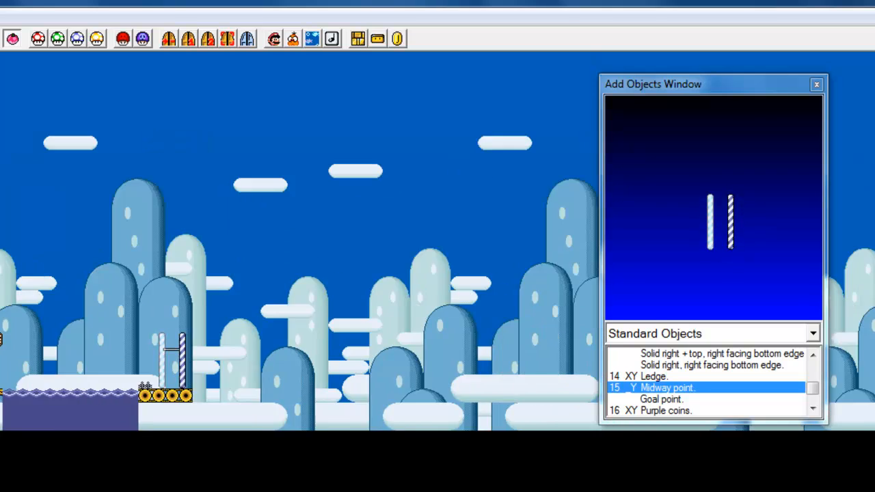
{"action": "scroll", "coordinate": [301, 273], "scroll_direction": "right", "scroll_amount": 10}
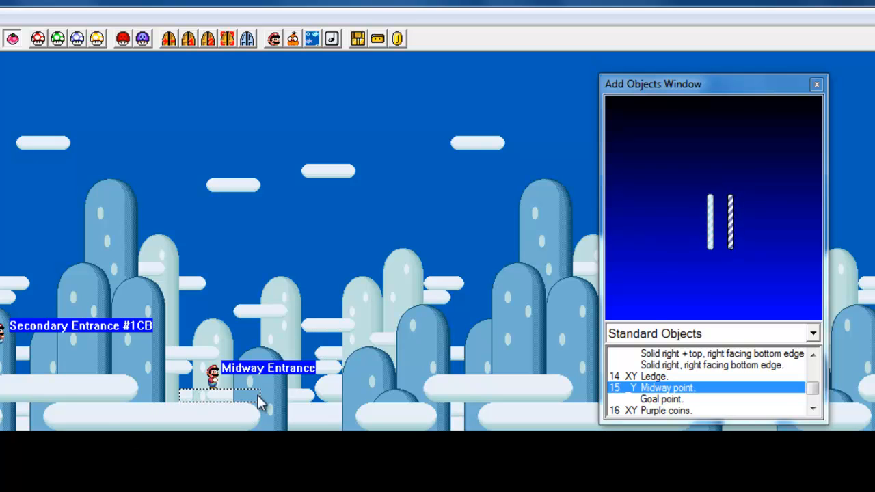
{"action": "left_click", "coordinate": [657, 400]}
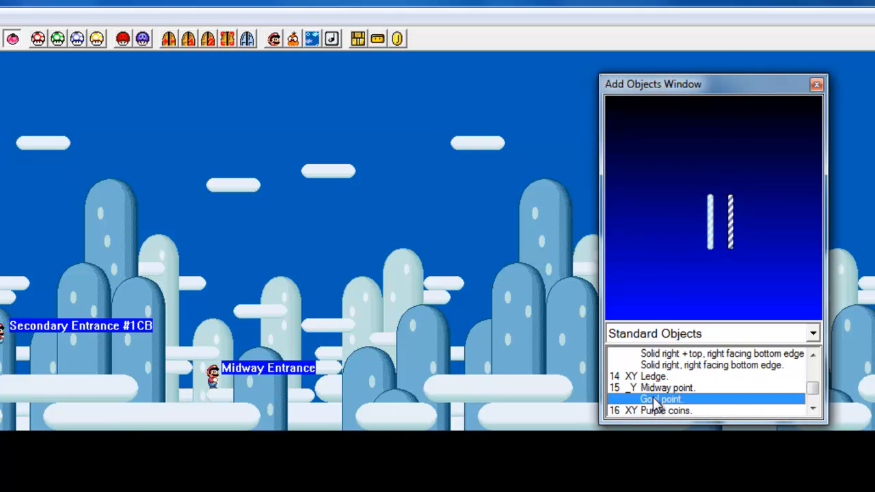
{"action": "key", "text": "Up"}
{"action": "key", "text": "Up"}
{"action": "key", "text": "Up"}
{"action": "key", "text": "Up"}
{"action": "key", "text": "Down"}
{"action": "key", "text": "Down"}
{"action": "key", "text": "Down"}
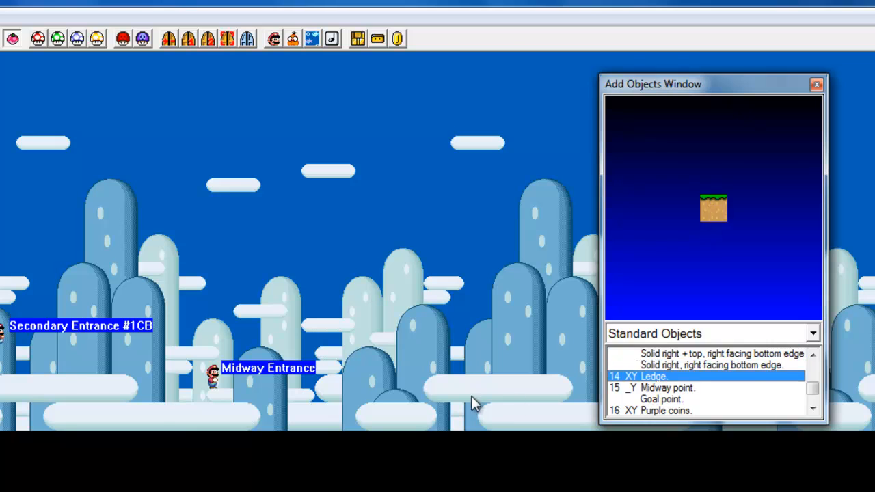
{"action": "key", "text": "Up"}
{"action": "right_click", "coordinate": [205, 396]}
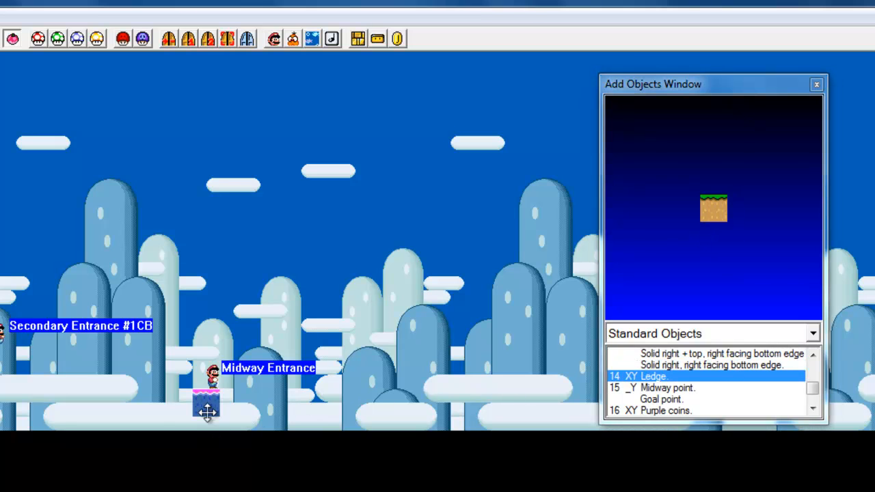
{"action": "left_click_drag", "start_coordinate": [206, 414], "coordinate": [230, 408]}
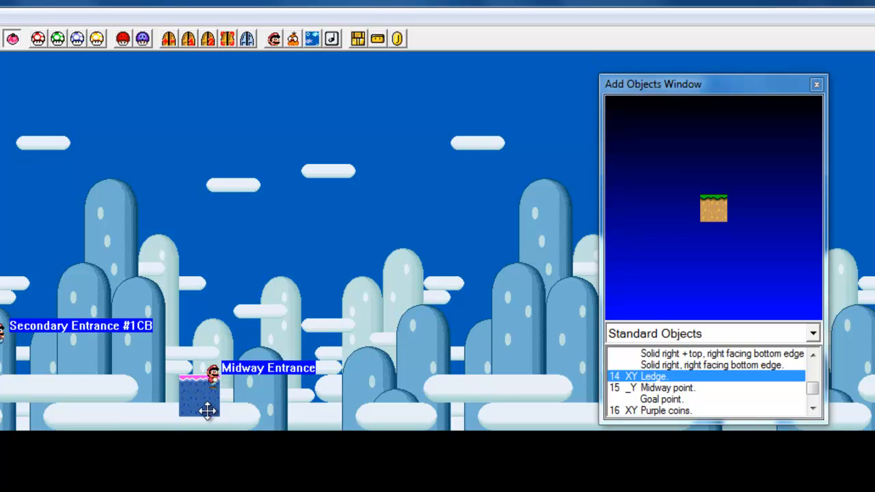
{"action": "left_click_drag", "start_coordinate": [207, 410], "coordinate": [215, 424]}
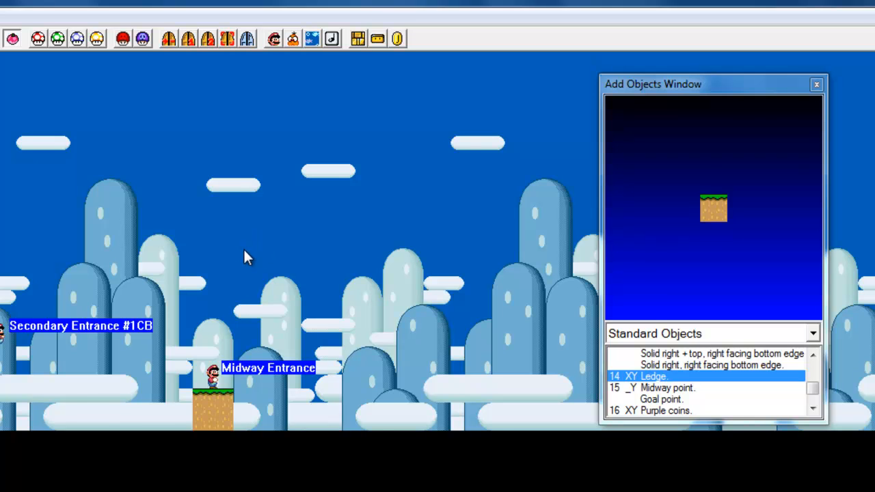
Place three spaced pairs of Clouds in a row beyond the midway point, level with the wheel platform.
{"action": "scroll", "coordinate": [243, 248], "scroll_direction": "left", "scroll_amount": 1}
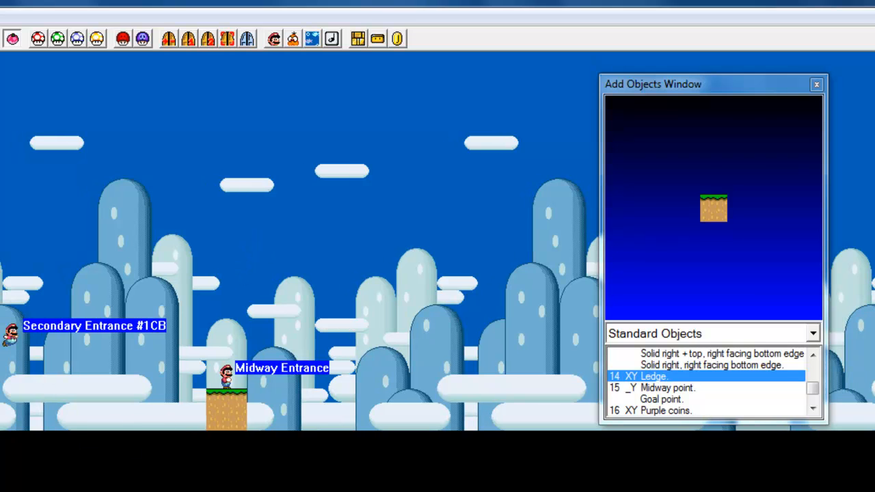
{"action": "scroll", "coordinate": [303, 283], "scroll_direction": "left", "scroll_amount": 10}
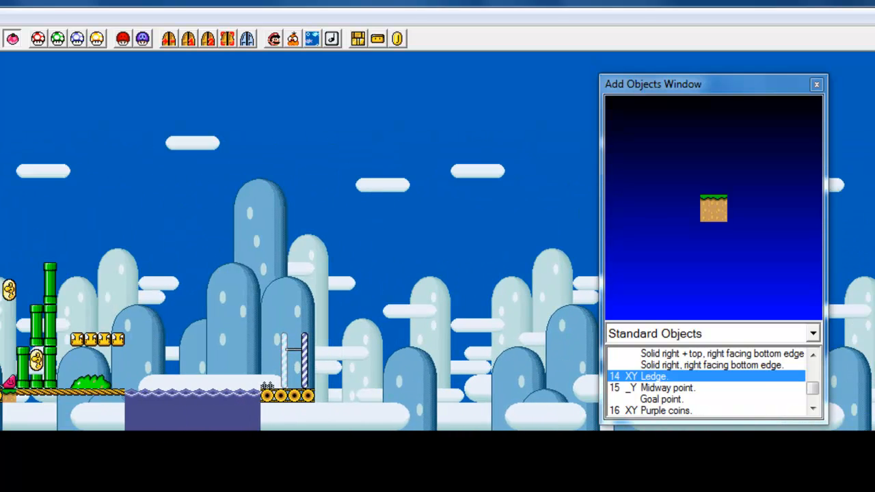
{"action": "left_click", "coordinate": [681, 399]}
{"action": "left_click", "coordinate": [679, 409]}
{"action": "key", "text": "Down"}
{"action": "key", "text": "Down"}
{"action": "key", "text": "Down"}
{"action": "key", "text": "Up"}
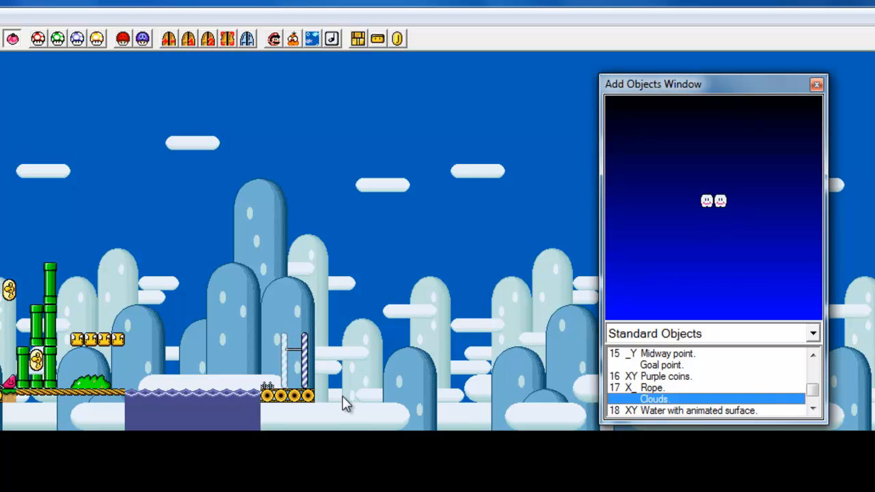
{"action": "right_click", "coordinate": [352, 352]}
{"action": "left_click_drag", "start_coordinate": [352, 353], "coordinate": [352, 393]}
{"action": "right_click", "coordinate": [407, 392]}
{"action": "right_click", "coordinate": [460, 391]}
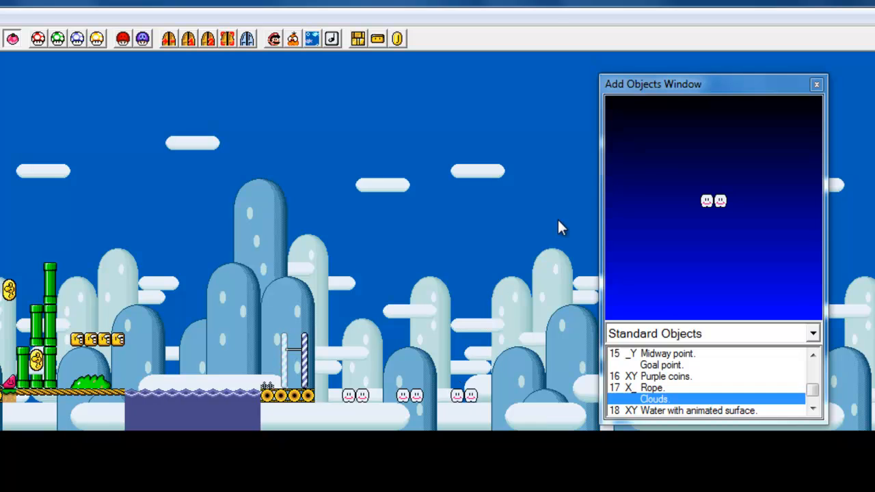
Try a row of Water with animated surface blocks beneath the three cloud pairs, and delete them.
{"action": "left_click", "coordinate": [676, 415]}
{"action": "left_click", "coordinate": [676, 399]}
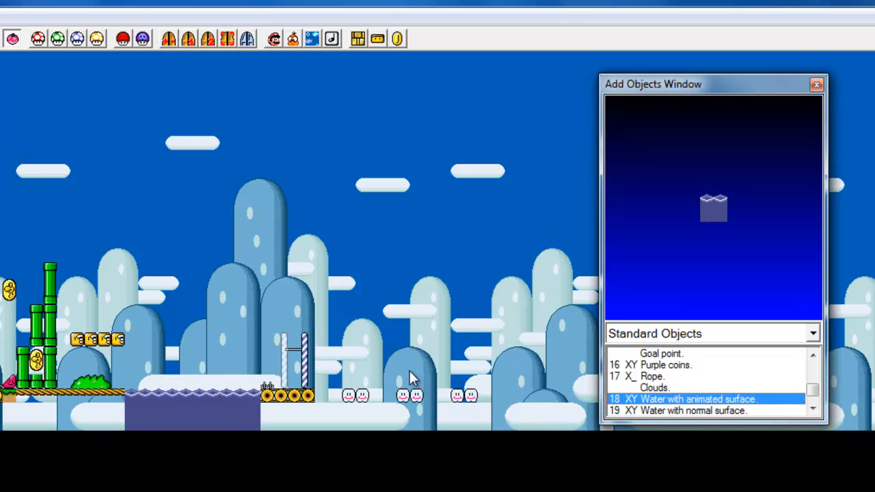
{"action": "right_click", "coordinate": [375, 408]}
{"action": "right_click", "coordinate": [429, 405]}
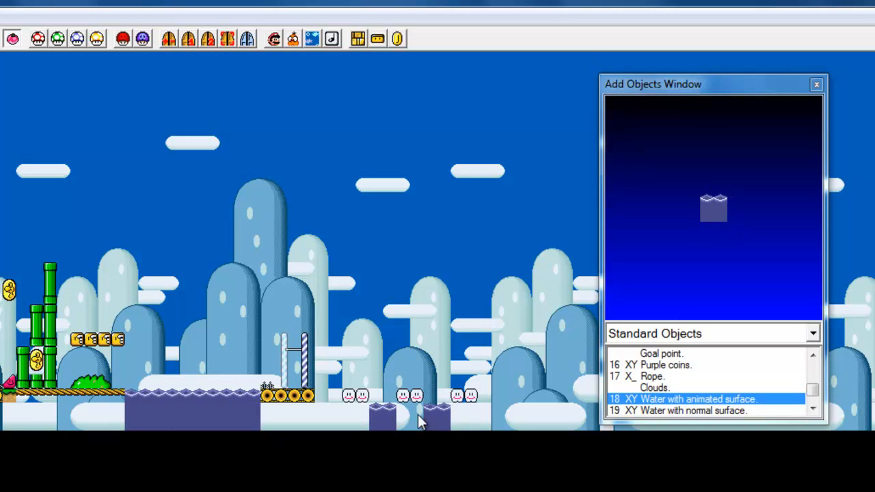
{"action": "right_click", "coordinate": [401, 409]}
{"action": "right_click", "coordinate": [352, 409]}
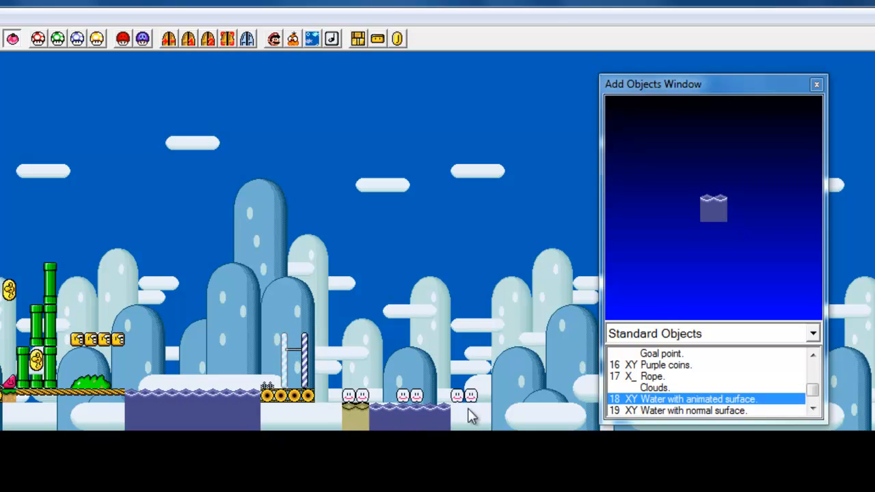
{"action": "right_click", "coordinate": [468, 410]}
{"action": "left_click_drag", "start_coordinate": [503, 402], "coordinate": [338, 442]}
{"action": "key", "text": "Delete"}
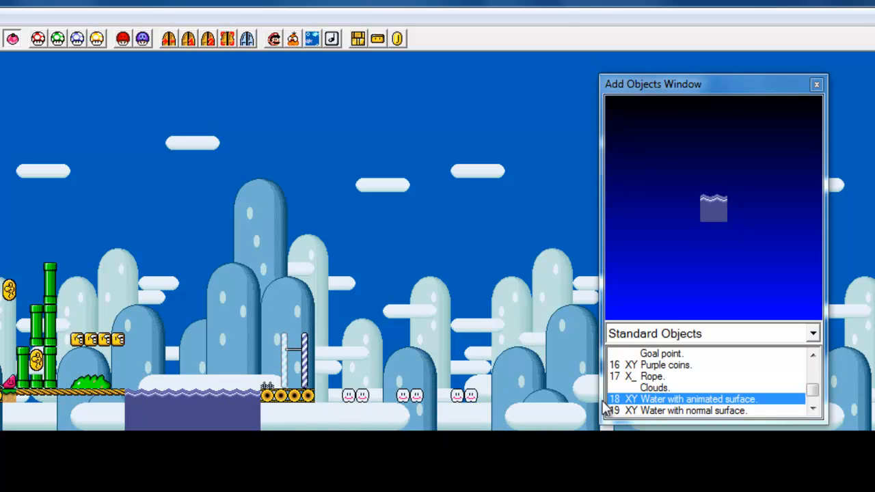
Add a Water with normal surface block and move it under the first rope near the level entrance.
{"action": "left_click", "coordinate": [640, 410]}
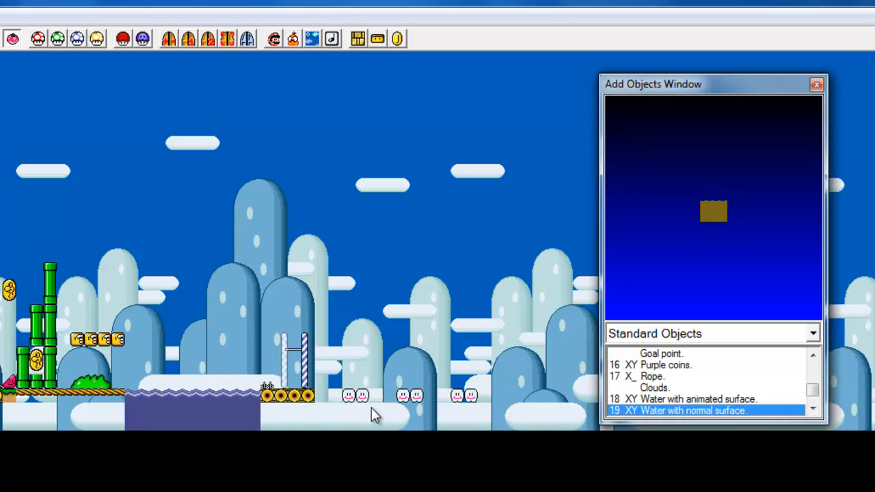
{"action": "right_click", "coordinate": [322, 405]}
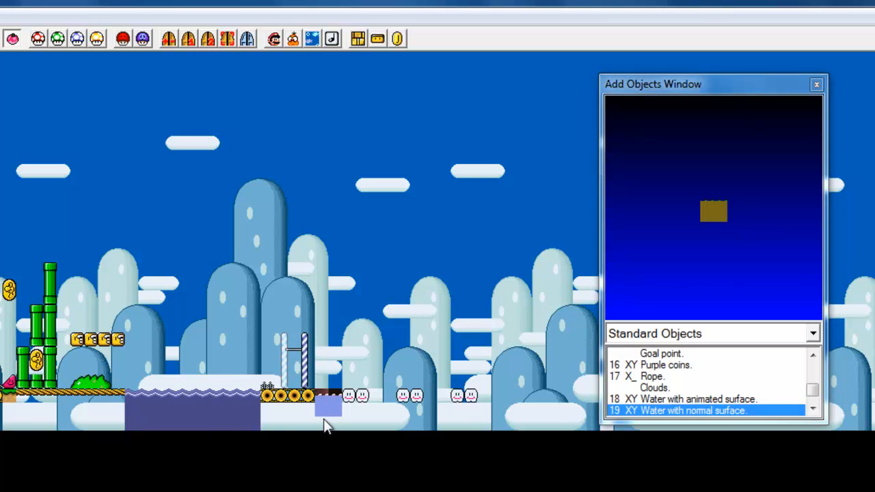
{"action": "left_click_drag", "start_coordinate": [324, 405], "coordinate": [81, 383]}
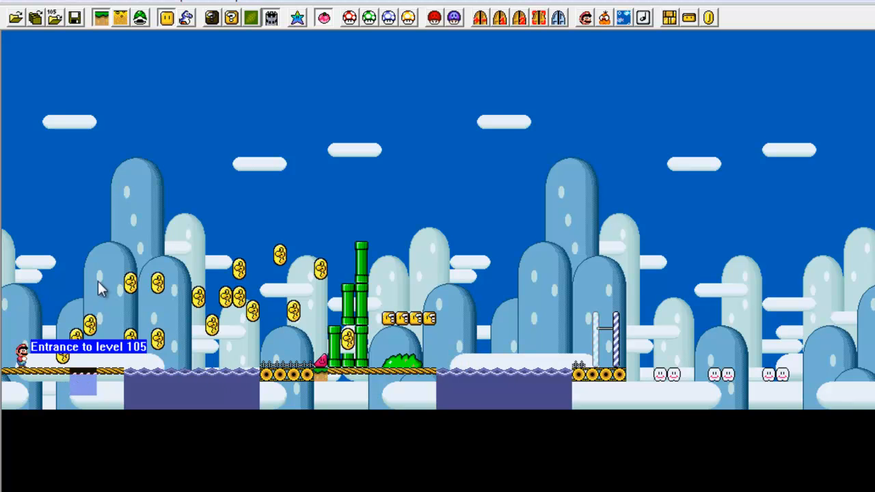
{"action": "left_click", "coordinate": [100, 287]}
{"action": "left_click", "coordinate": [82, 390]}
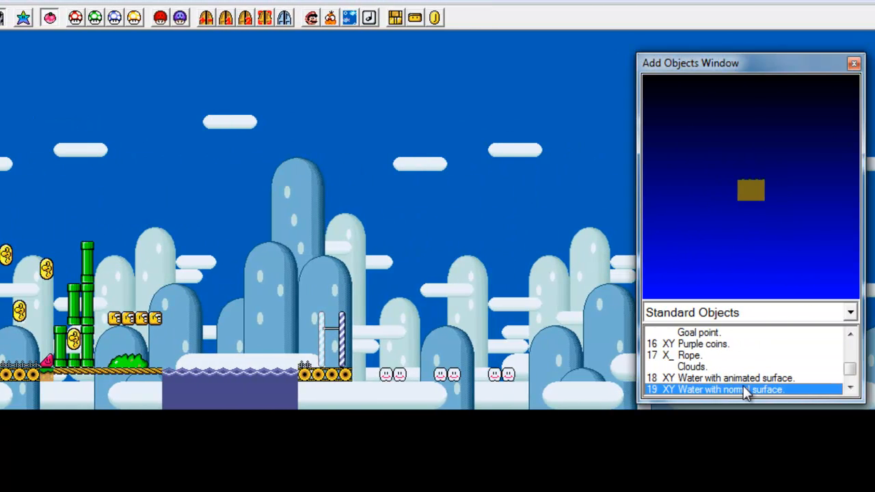
Place two Mud/lava with animated surface blocks in the gaps between the three cloud pairs.
{"action": "key", "text": "Down"}
{"action": "key", "text": "Down"}
{"action": "left_click", "coordinate": [788, 378]}
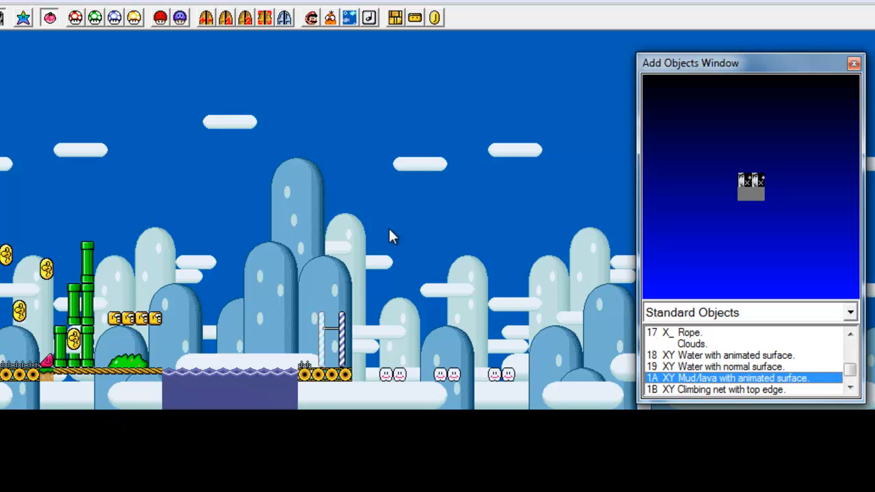
{"action": "key", "text": "Insert"}
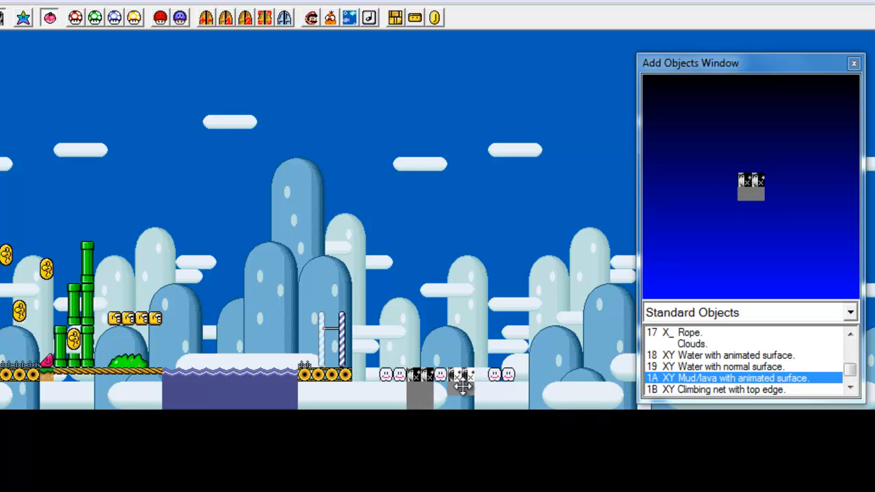
{"action": "mouse_move", "coordinate": [469, 388]}
{"action": "left_mouse_down"}
{"action": "mouse_move", "coordinate": [482, 385]}
{"action": "mouse_move", "coordinate": [466, 388]}
{"action": "left_mouse_up"}
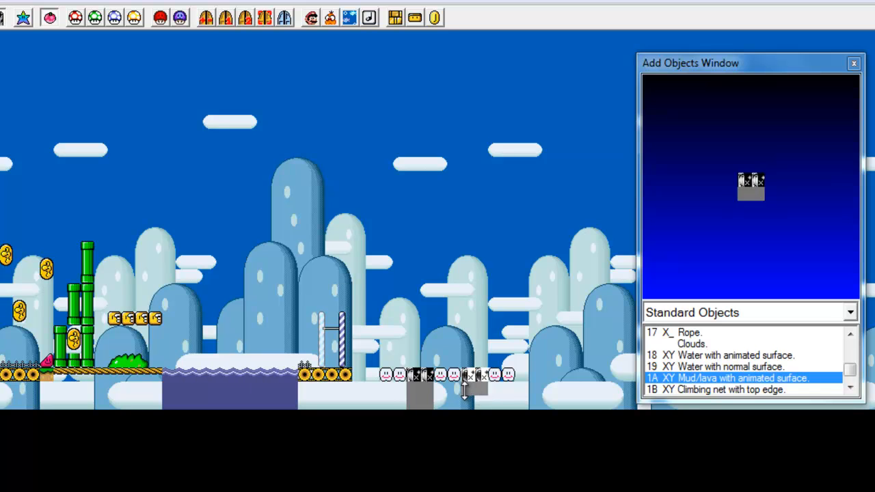
Add a Wide-scale ground ledge directly after the last cloud pair, level with the clouds.
{"action": "left_click", "coordinate": [698, 392]}
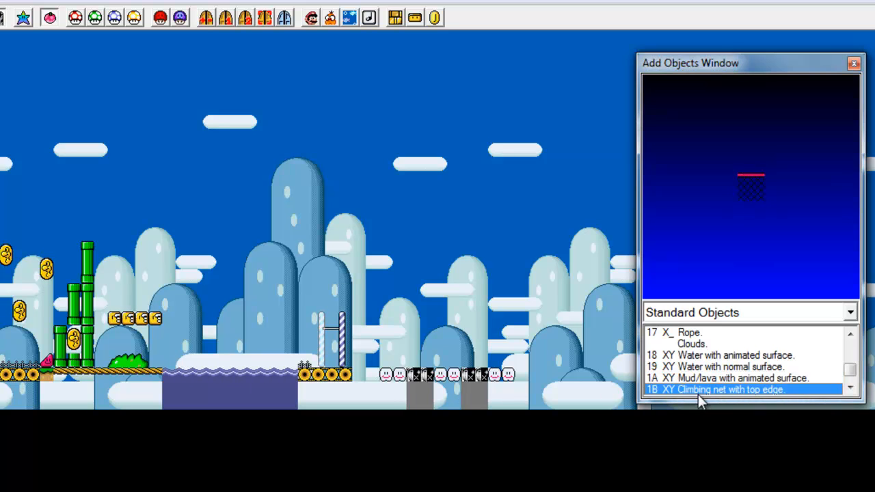
{"action": "key", "text": "Down"}
{"action": "key", "text": "Down"}
{"action": "key", "text": "Down"}
{"action": "key", "text": "Down"}
{"action": "key", "text": "Down"}
{"action": "key", "text": "Down"}
{"action": "key", "text": "Down"}
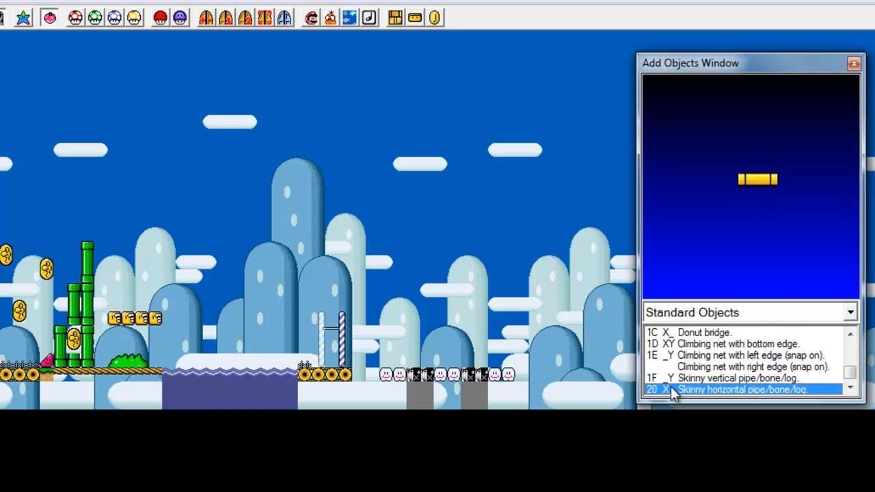
{"action": "right_click", "coordinate": [516, 306]}
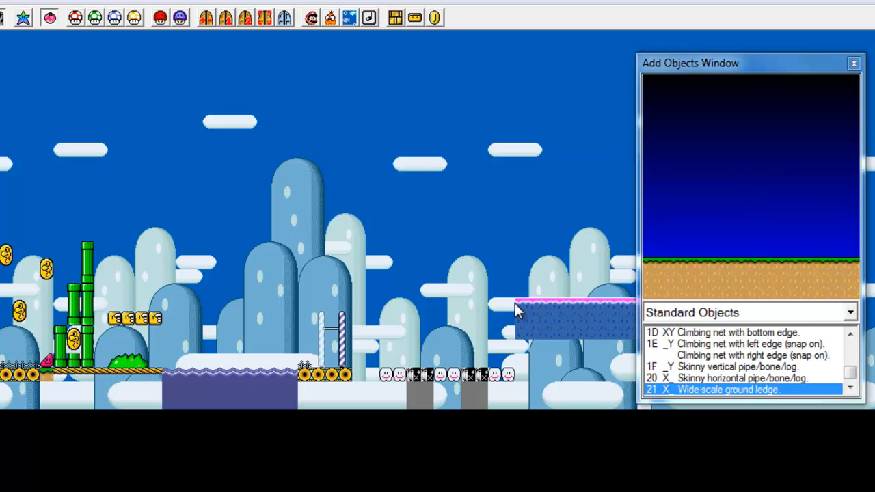
{"action": "left_click_drag", "start_coordinate": [537, 329], "coordinate": [533, 383]}
Add a Goal point from the Standard Objects and stand it on the wide-scale ground ledge.
{"action": "left_click", "coordinate": [703, 333]}
{"action": "key", "text": "Up"}
{"action": "key", "text": "Up"}
{"action": "key", "text": "Up"}
{"action": "key", "text": "Up"}
{"action": "key", "text": "Up"}
{"action": "key", "text": "Up"}
{"action": "key", "text": "Up"}
{"action": "key", "text": "Up"}
{"action": "key", "text": "Up"}
{"action": "key", "text": "Up"}
{"action": "key", "text": "Up"}
{"action": "key", "text": "Up"}
{"action": "key", "text": "Up"}
{"action": "key", "text": "Up"}
{"action": "key", "text": "Up"}
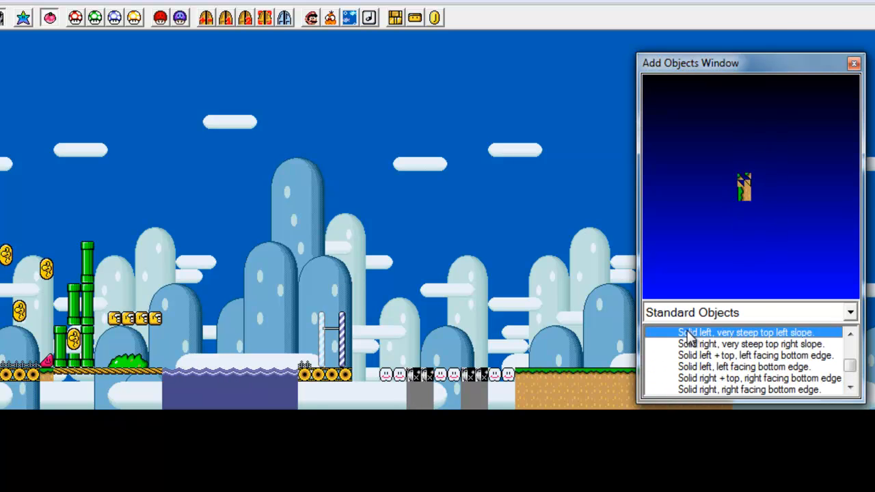
{"action": "key", "text": "Down"}
{"action": "key", "text": "Down"}
{"action": "key", "text": "Down"}
{"action": "key", "text": "Down"}
{"action": "key", "text": "Down"}
{"action": "key", "text": "Down"}
{"action": "key", "text": "Down"}
{"action": "key", "text": "Down"}
{"action": "left_click_drag", "start_coordinate": [733, 63], "coordinate": [874, 65]}
{"action": "right_click", "coordinate": [631, 97]}
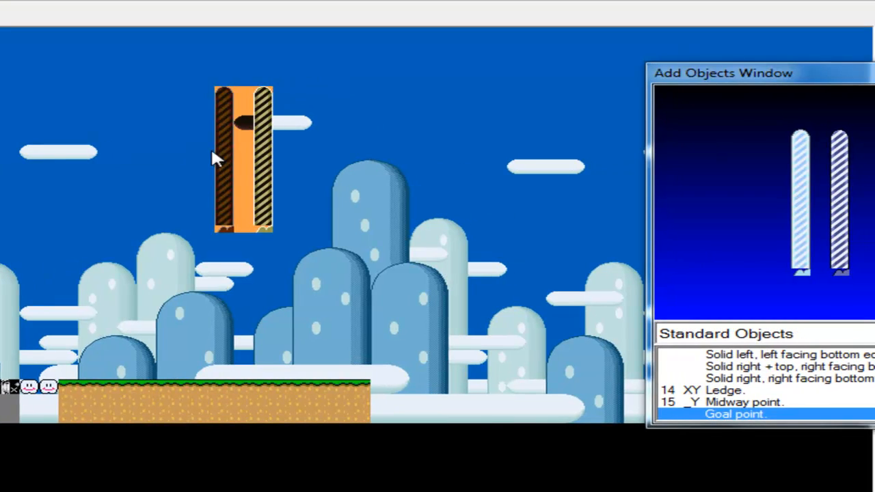
{"action": "left_click_drag", "start_coordinate": [642, 149], "coordinate": [634, 162]}
{"action": "left_click_drag", "start_coordinate": [229, 164], "coordinate": [222, 292]}
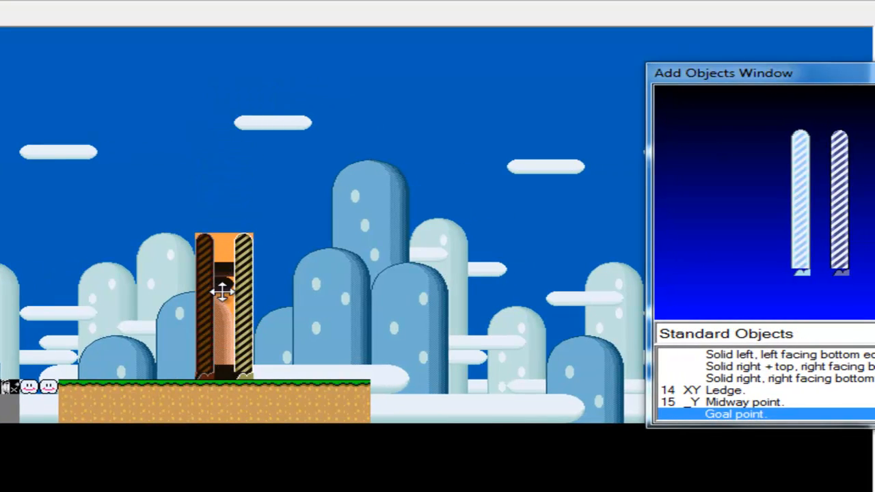
{"action": "left_click", "coordinate": [326, 289]}
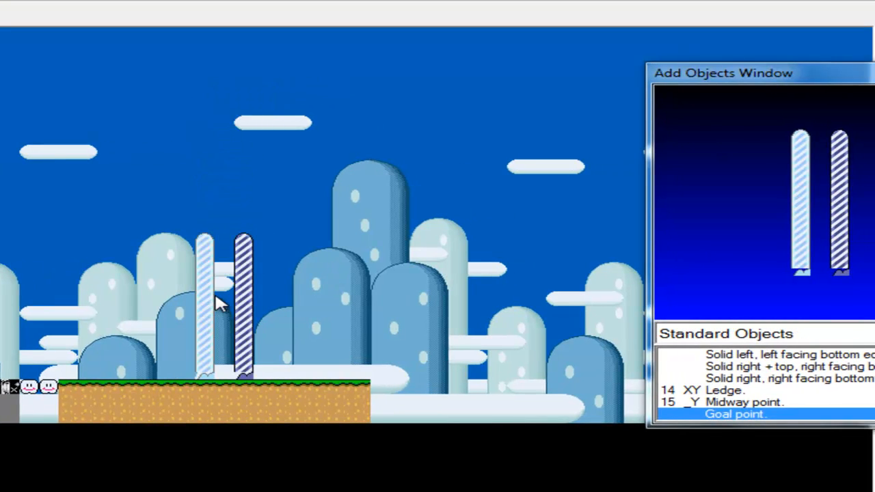
Lower the goal point slightly so its base sinks into the ground, with the ground ledge in front of it.
{"action": "left_click_drag", "start_coordinate": [120, 369], "coordinate": [268, 379]}
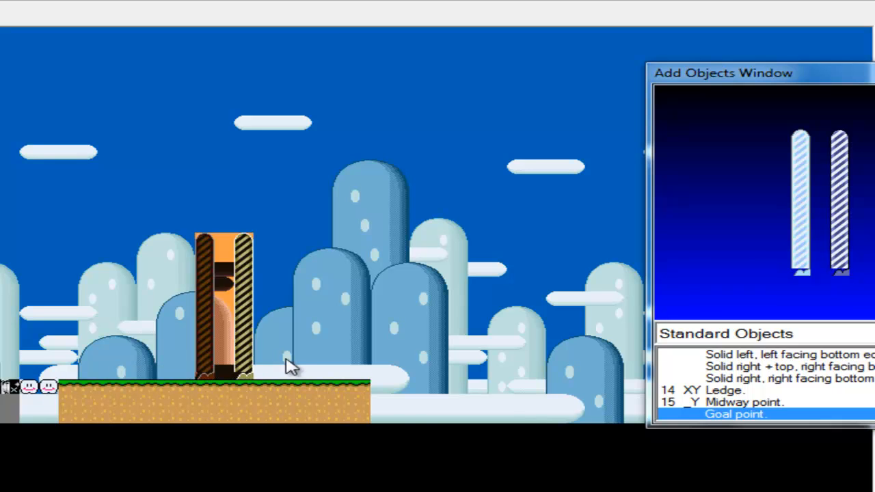
{"action": "left_click", "coordinate": [291, 367]}
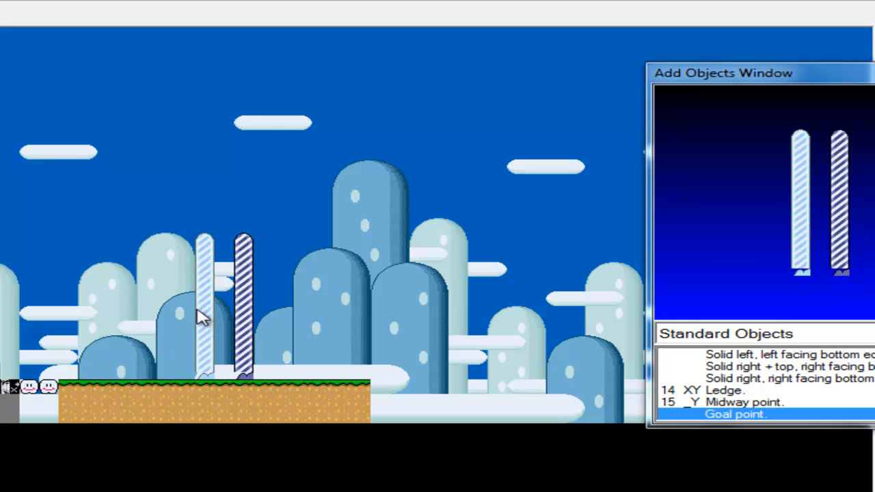
{"action": "left_click_drag", "start_coordinate": [201, 293], "coordinate": [201, 312]}
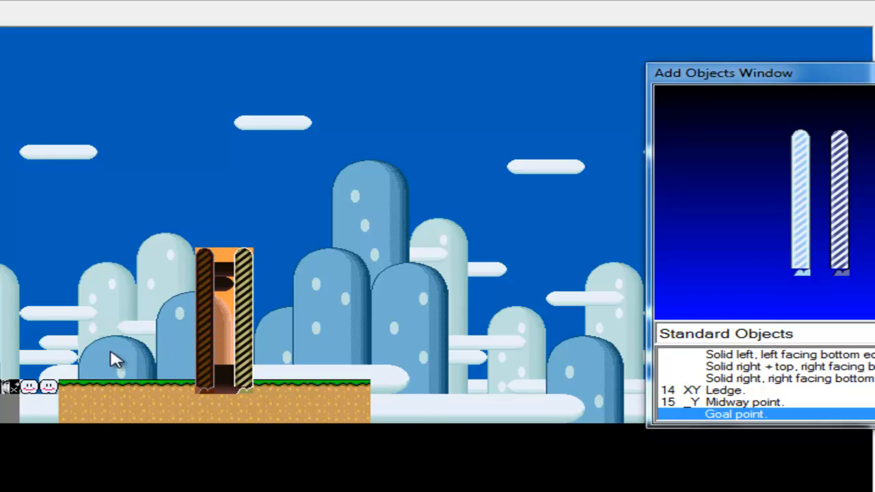
{"action": "left_click", "coordinate": [110, 353]}
{"action": "mouse_move", "coordinate": [123, 395]}
{"action": "left_mouse_down"}
{"action": "mouse_move", "coordinate": [123, 354]}
{"action": "mouse_move", "coordinate": [132, 383]}
{"action": "left_mouse_up"}
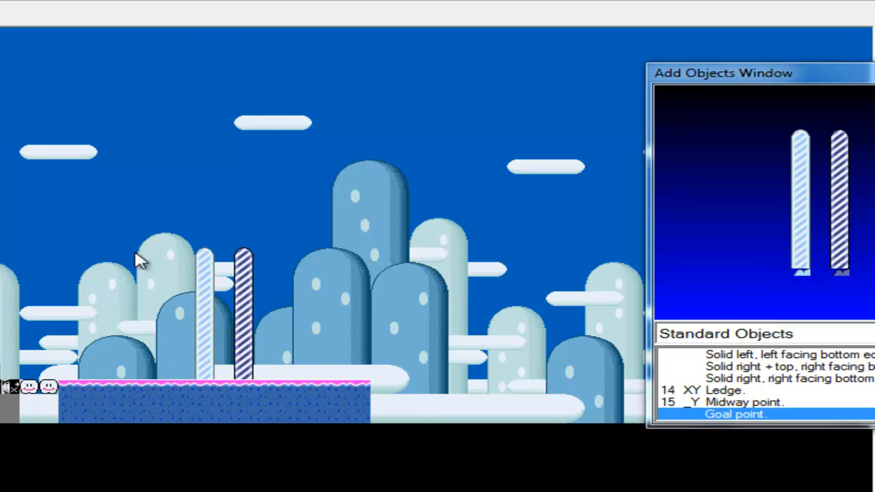
{"action": "left_click", "coordinate": [137, 260]}
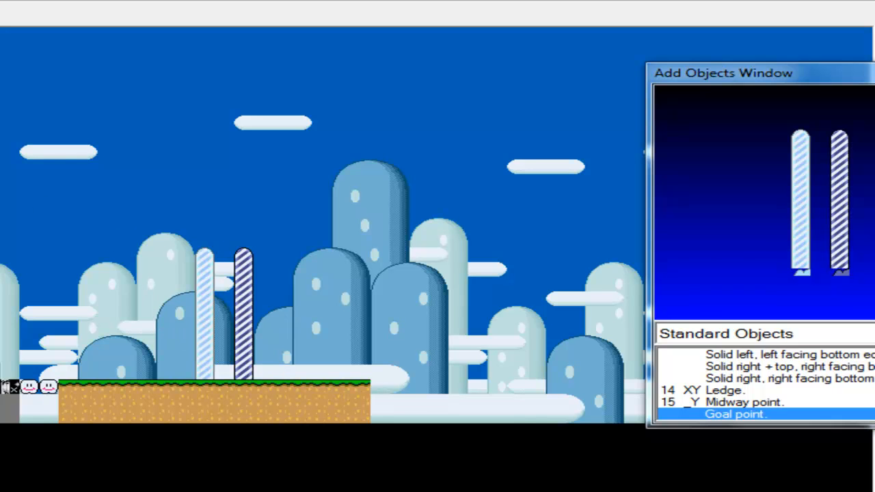
Close the Add Objects window and save the level.
{"action": "left_click_drag", "start_coordinate": [707, 76], "coordinate": [547, 94]}
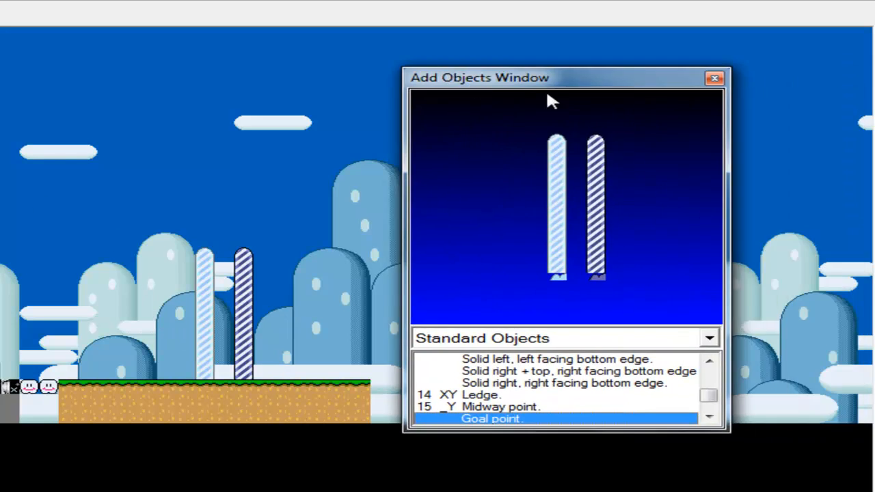
{"action": "left_click", "coordinate": [714, 79]}
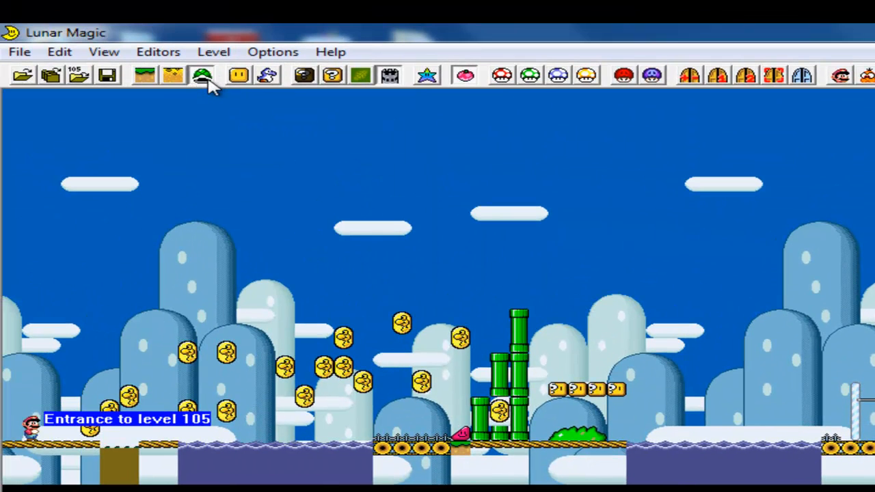
{"action": "left_click", "coordinate": [147, 77]}
{"action": "left_click", "coordinate": [107, 75]}
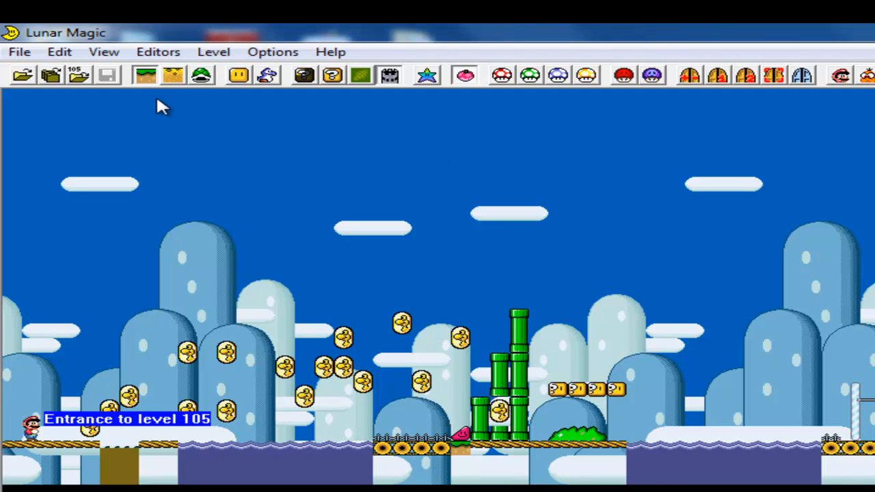
Switch to sprite editing and open the Add Sprites window, moving it clear of the level entrance.
{"action": "left_click", "coordinate": [202, 77]}
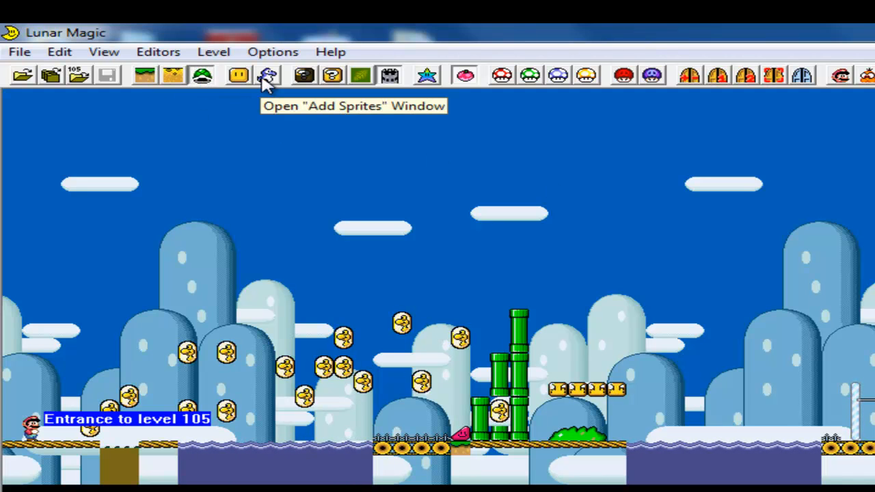
{"action": "left_click", "coordinate": [264, 75]}
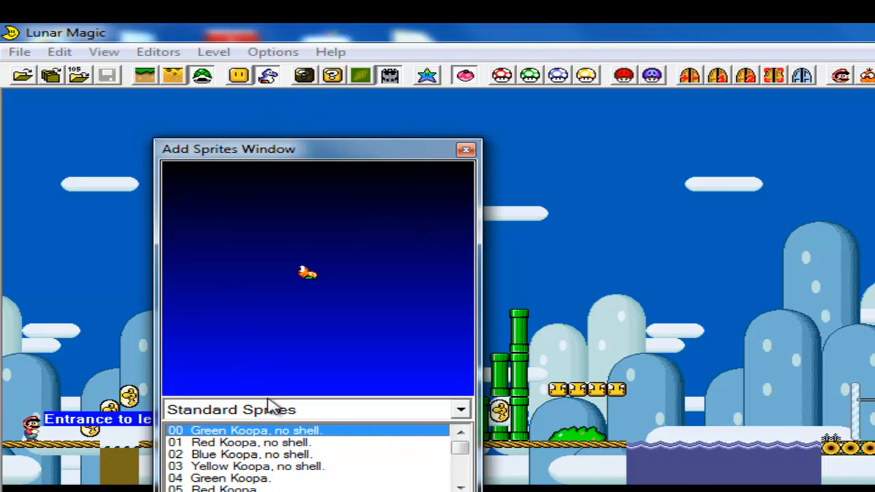
{"action": "left_click_drag", "start_coordinate": [248, 150], "coordinate": [874, 123]}
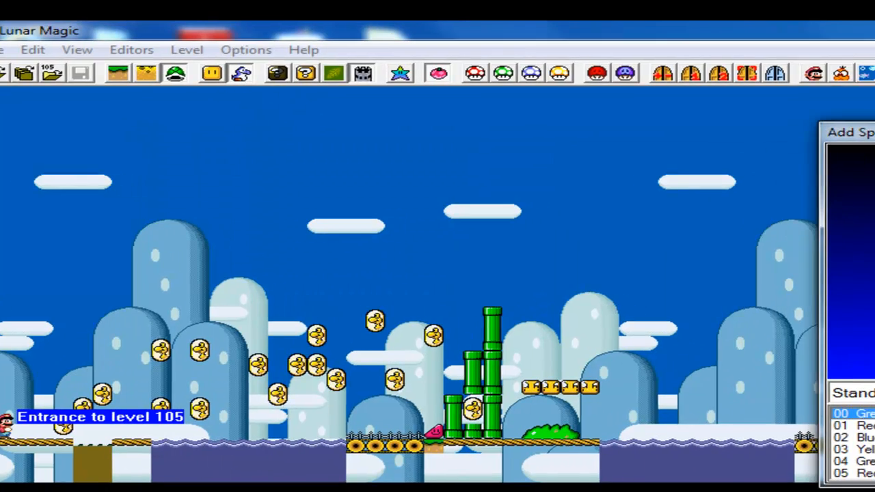
Look through the Standard Sprites from the Koopas past Green Yoshi to the Jumping Piranha Plants.
{"action": "key", "text": "Down"}
{"action": "key", "text": "Up"}
{"action": "key", "text": "Down"}
{"action": "key", "text": "Down"}
{"action": "key", "text": "Down"}
{"action": "key", "text": "Down"}
{"action": "key", "text": "Down"}
{"action": "key", "text": "Down"}
{"action": "key", "text": "Down"}
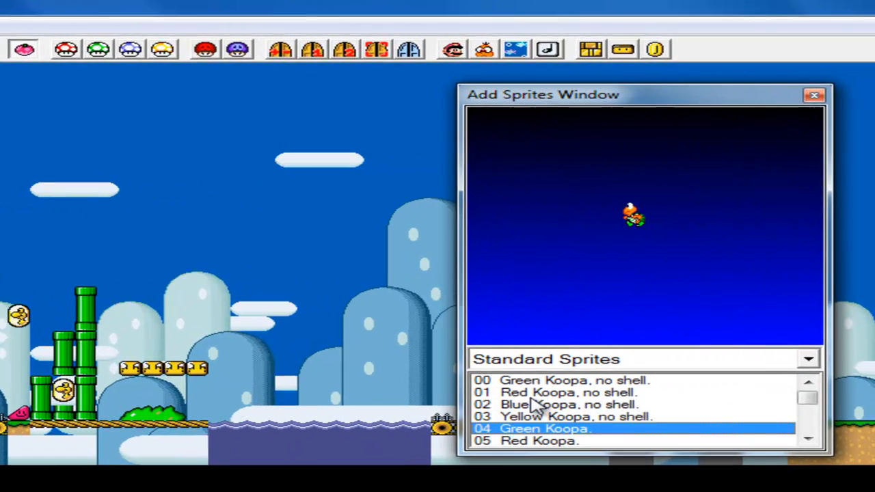
{"action": "key", "text": "Down"}
{"action": "key", "text": "Down"}
{"action": "key", "text": "Down"}
{"action": "key", "text": "Down"}
{"action": "key", "text": "Down"}
{"action": "key", "text": "Down"}
{"action": "key", "text": "Down"}
{"action": "key", "text": "Down"}
{"action": "key", "text": "Down"}
{"action": "key", "text": "Down"}
{"action": "key", "text": "Down"}
{"action": "key", "text": "Down"}
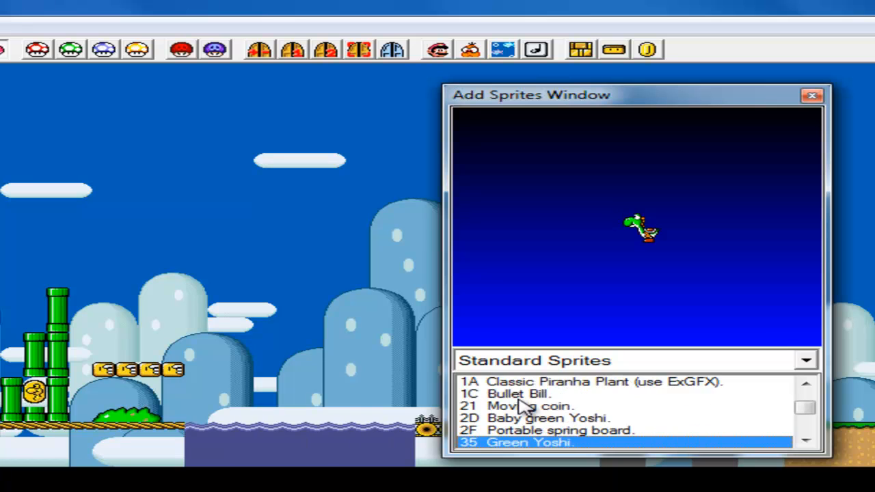
{"action": "key", "text": "Down"}
{"action": "key", "text": "Up"}
{"action": "key", "text": "Up"}
{"action": "key", "text": "Up"}
{"action": "key", "text": "Up"}
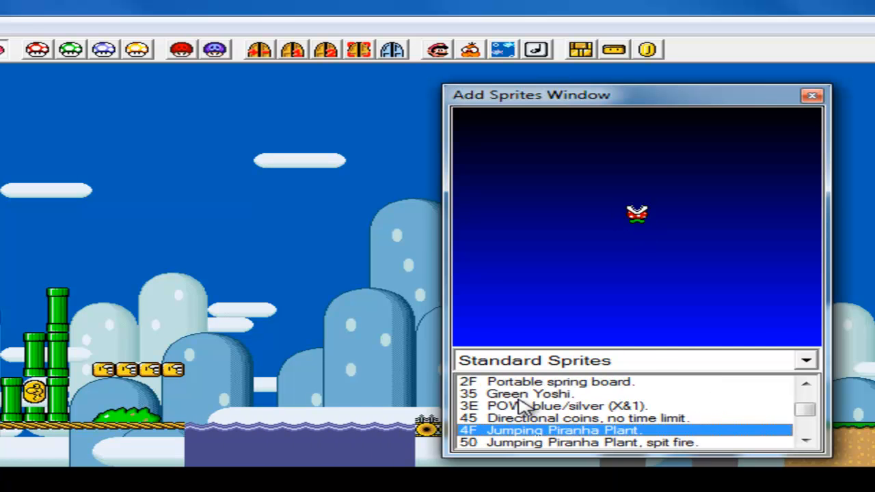
{"action": "key", "text": "Down"}
{"action": "key", "text": "Up"}
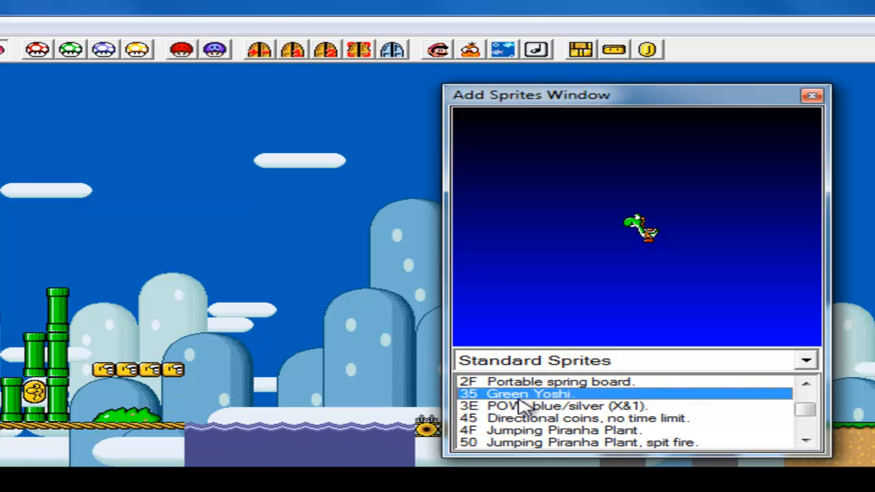
Place a Jumping Piranha Plant, spit fire sprite on the first wheel platform, just before the green pipes.
{"action": "key", "text": "Down"}
{"action": "key", "text": "Down"}
{"action": "key", "text": "Down"}
{"action": "key", "text": "Down"}
{"action": "key", "text": "Down"}
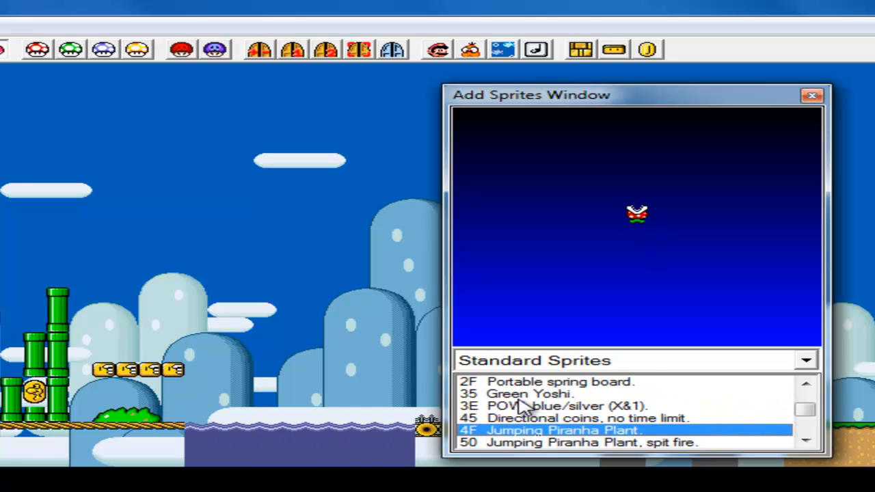
{"action": "key", "text": "Up"}
{"action": "key", "text": "Up"}
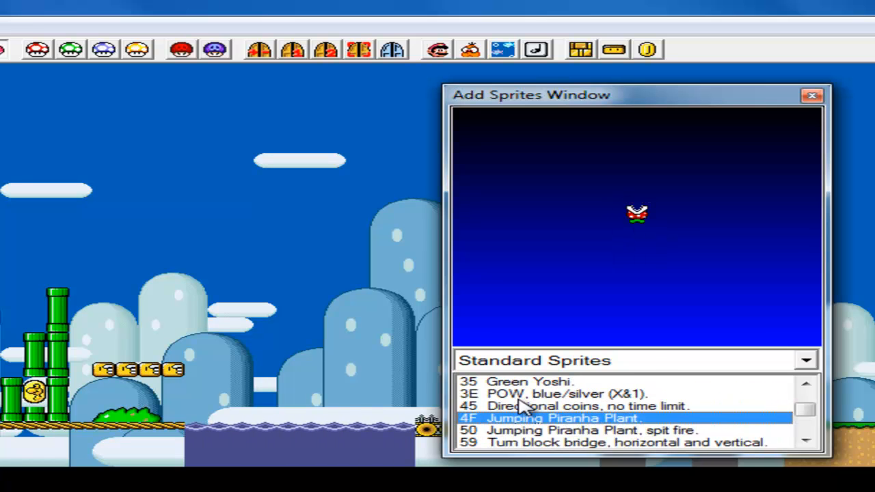
{"action": "key", "text": "Down"}
{"action": "key", "text": "Down"}
{"action": "key", "text": "Down"}
{"action": "key", "text": "Up"}
{"action": "key", "text": "Up"}
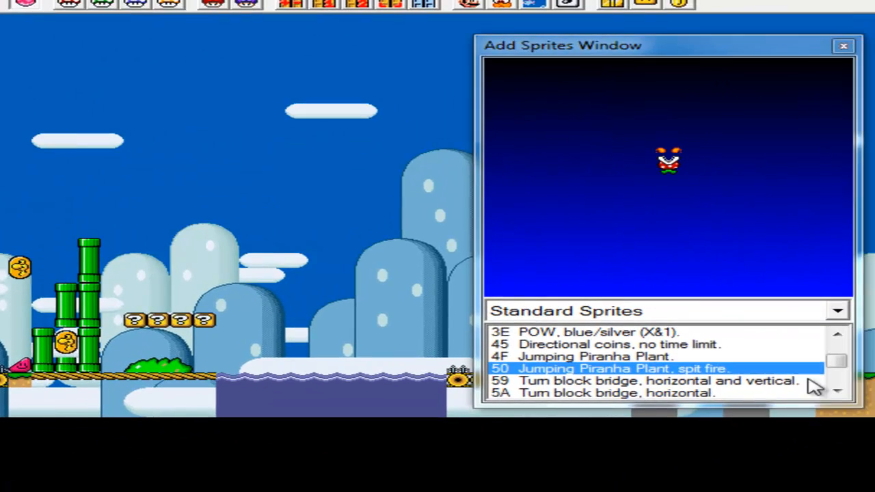
Place a Mushroom sprite in the bush beneath the row of four question blocks.
{"action": "left_click", "coordinate": [726, 394]}
{"action": "key", "text": "Down"}
{"action": "left_click", "coordinate": [680, 380]}
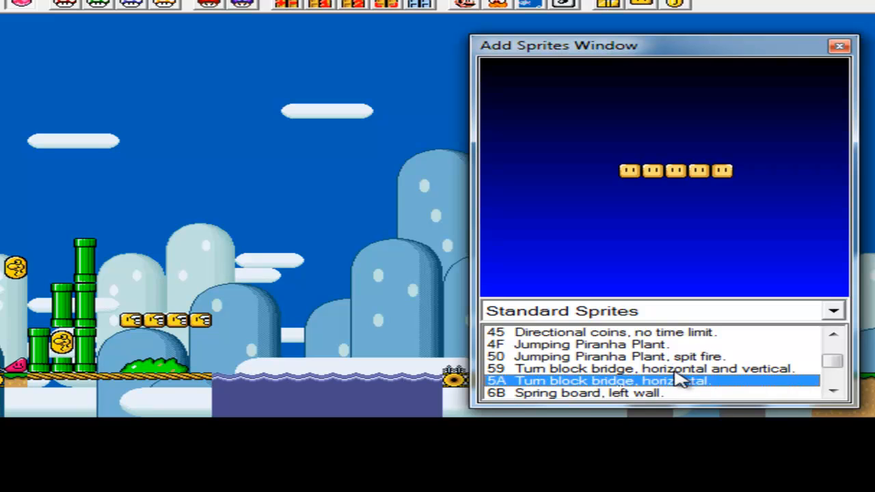
{"action": "key", "text": "Down"}
{"action": "key", "text": "Down"}
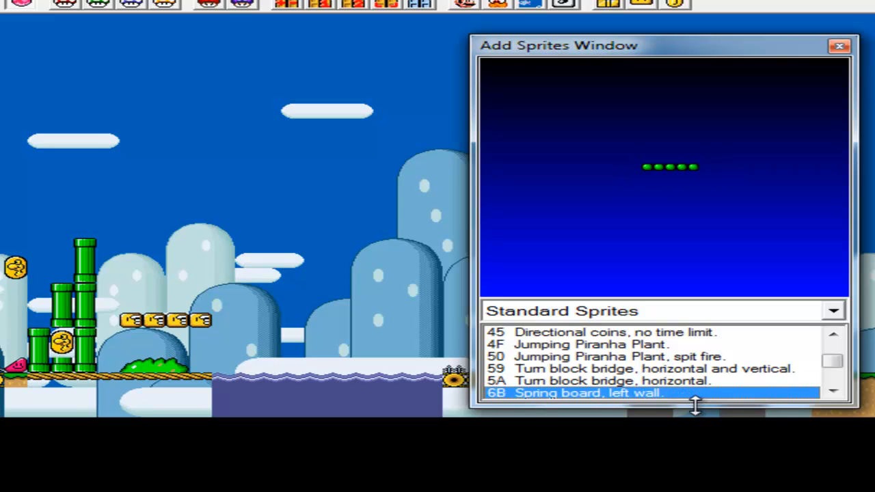
{"action": "key", "text": "Down"}
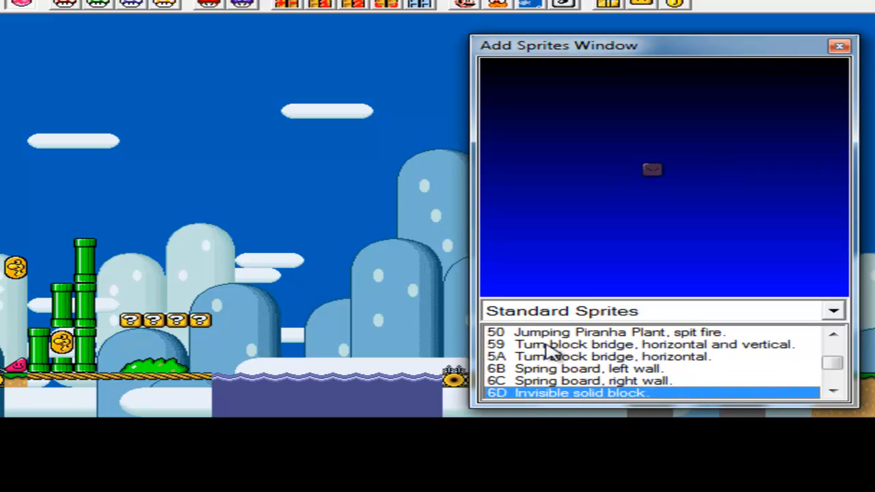
{"action": "key", "text": "Down"}
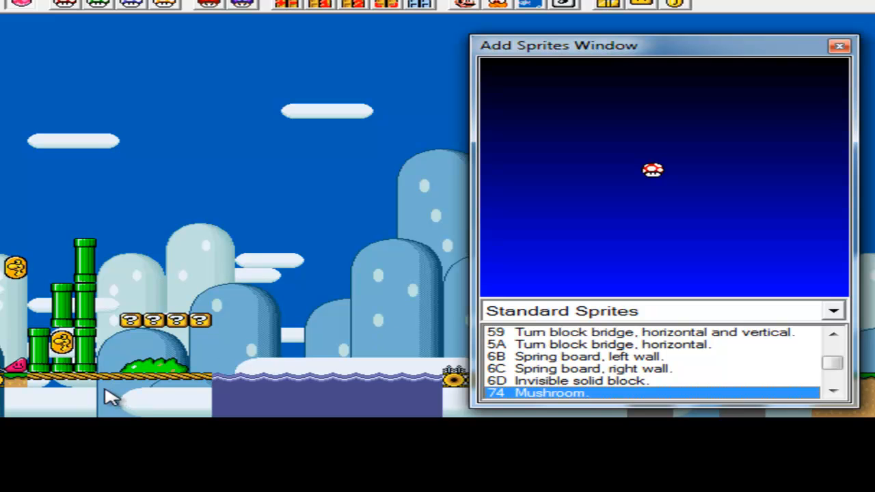
{"action": "left_click", "coordinate": [135, 367]}
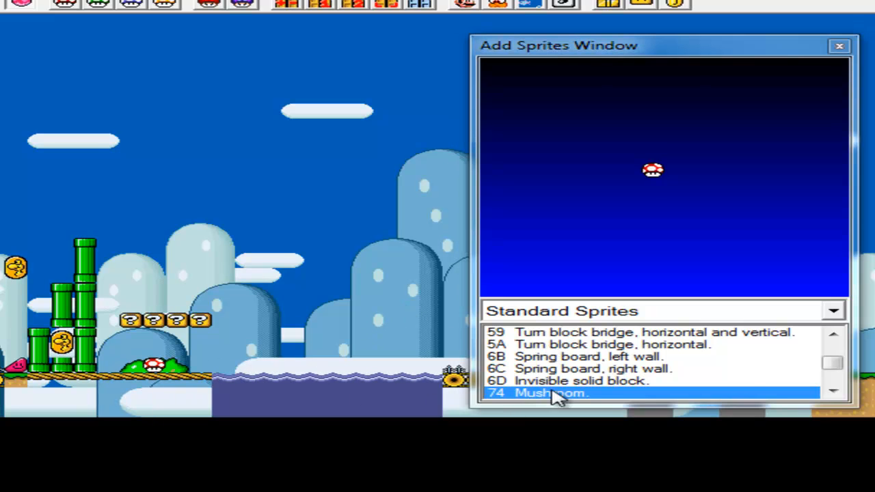
Choose the Star from the Standard Sprites and place it beside Mario at the level entrance.
{"action": "left_click", "coordinate": [557, 395]}
{"action": "key", "text": "Down"}
{"action": "key", "text": "Down"}
{"action": "key", "text": "Up"}
{"action": "key", "text": "Down"}
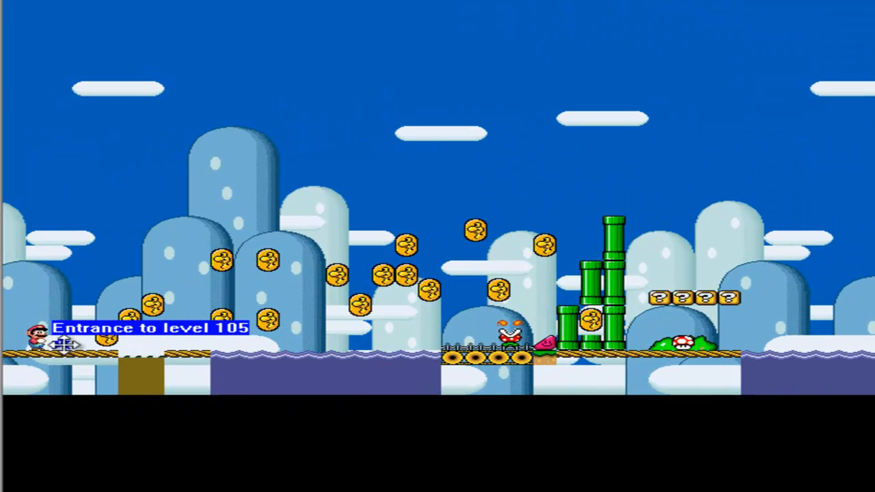
{"action": "left_click", "coordinate": [59, 343]}
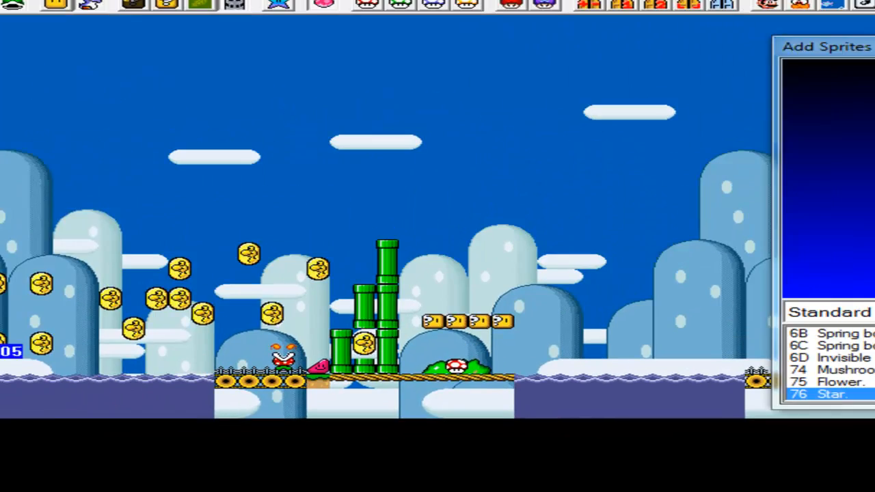
Choose the 1-UP from the Standard Sprites and stack three of them above Mario at the level entrance.
{"action": "left_click", "coordinate": [615, 416]}
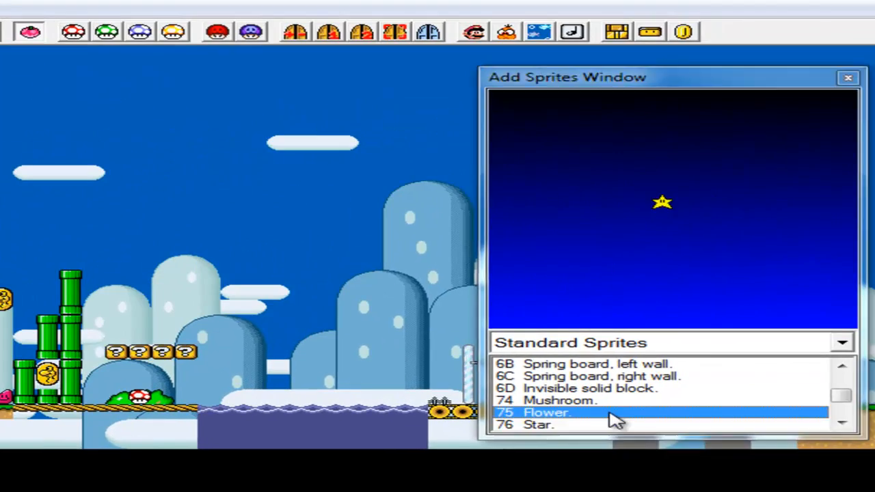
{"action": "key", "text": "Down"}
{"action": "key", "text": "Down"}
{"action": "key", "text": "Down"}
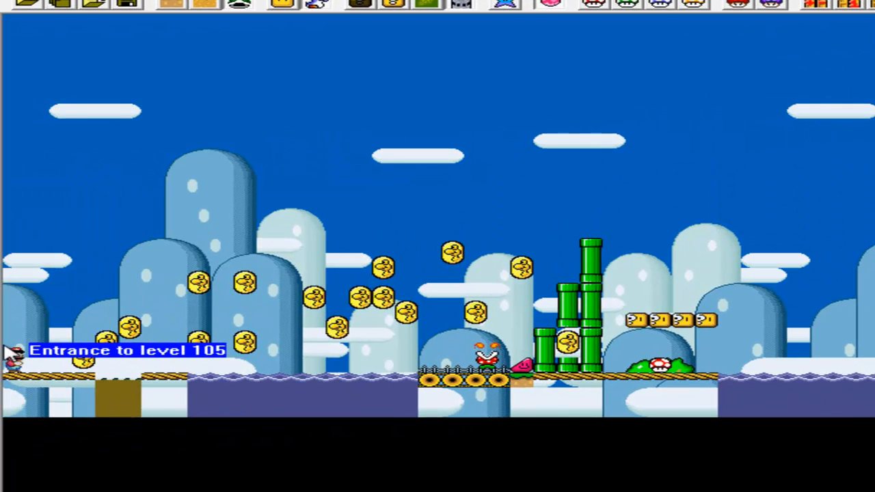
{"action": "right_click", "coordinate": [8, 329]}
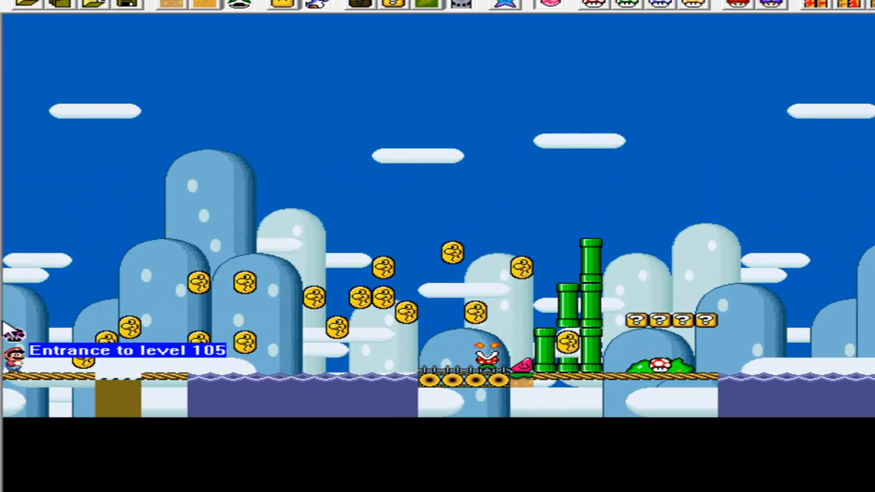
{"action": "right_click", "coordinate": [10, 312]}
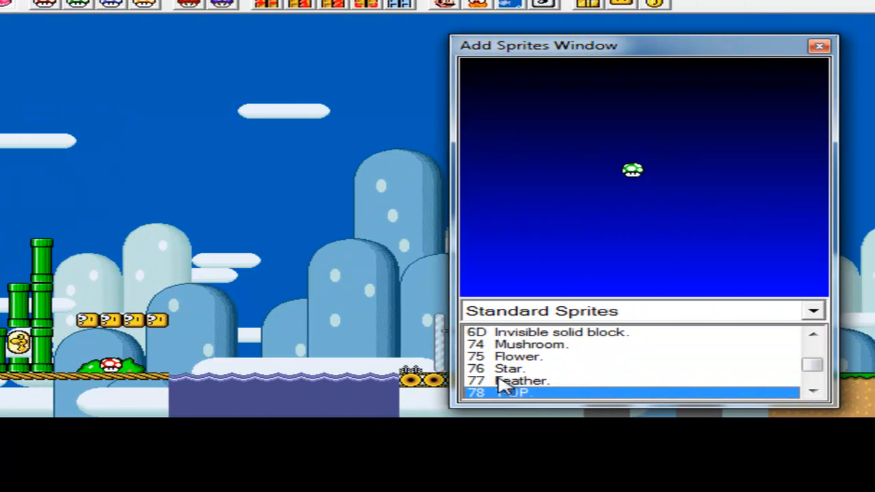
Place a Growing Vine sprite on the water surface just past the bush with the Mushroom.
{"action": "key", "text": "Down"}
{"action": "key", "text": "Down"}
{"action": "left_click", "coordinate": [498, 380]}
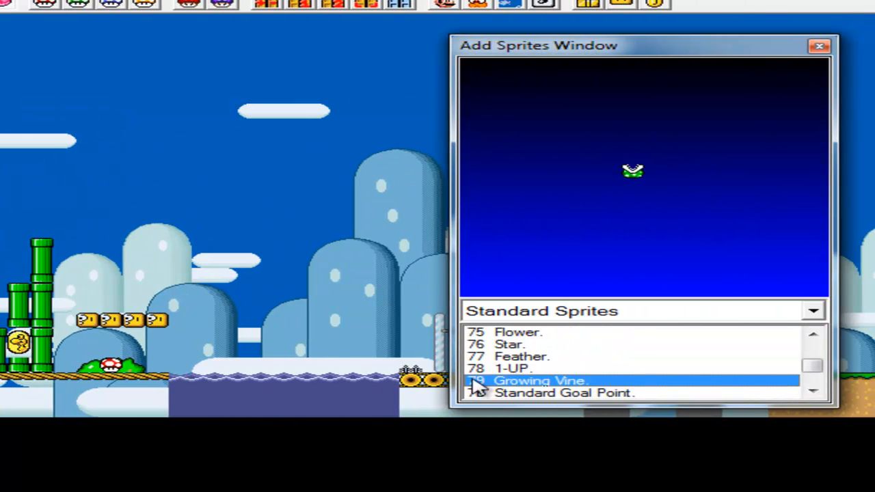
{"action": "left_click", "coordinate": [199, 355]}
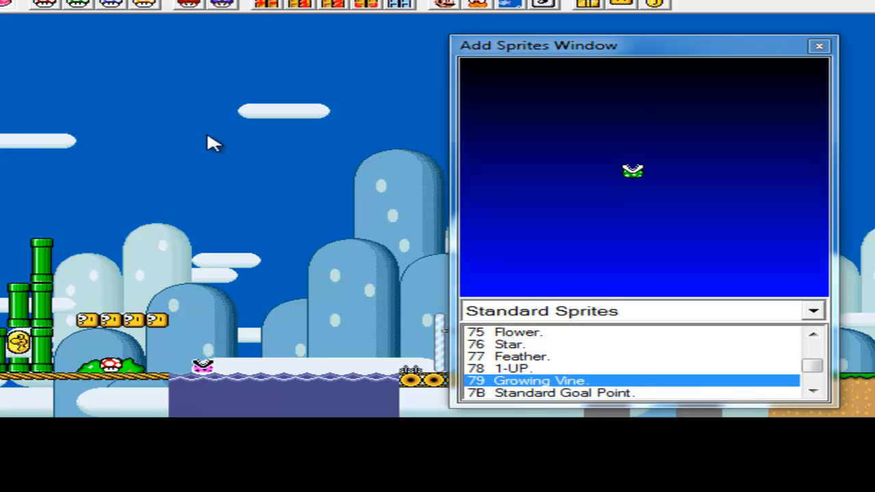
Place a Standard Goal Point sprite at the base of the two tall goal posts at the level's end.
{"action": "left_click", "coordinate": [565, 394]}
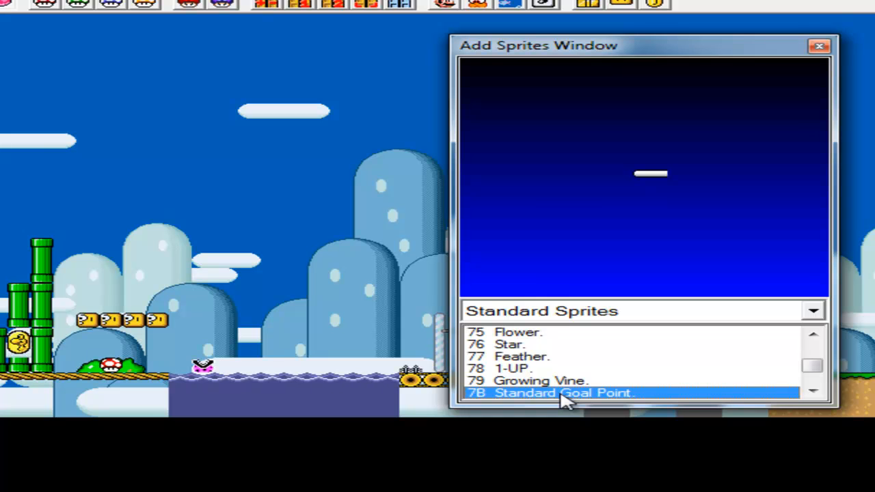
{"action": "key", "text": "Down"}
{"action": "key", "text": "Up"}
{"action": "left_click_drag", "start_coordinate": [551, 59], "coordinate": [114, 24]}
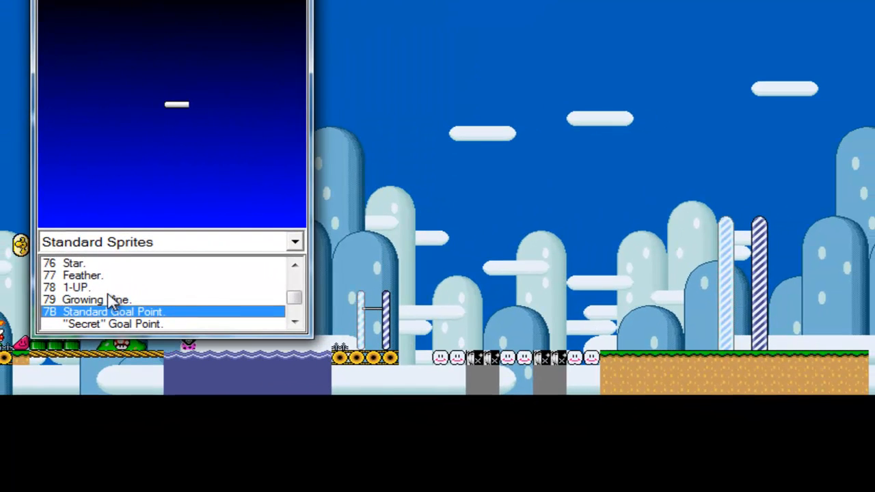
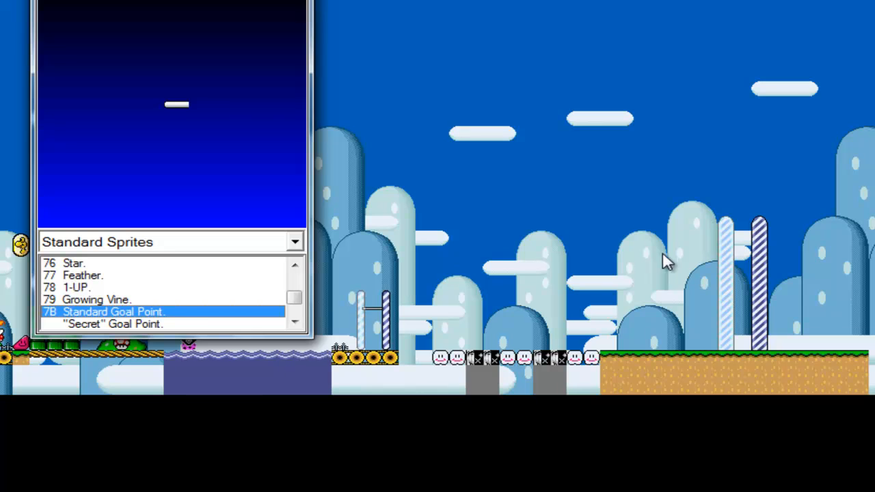
{"action": "right_click", "coordinate": [658, 283], "text": "shift"}
{"action": "key", "text": "Delete"}
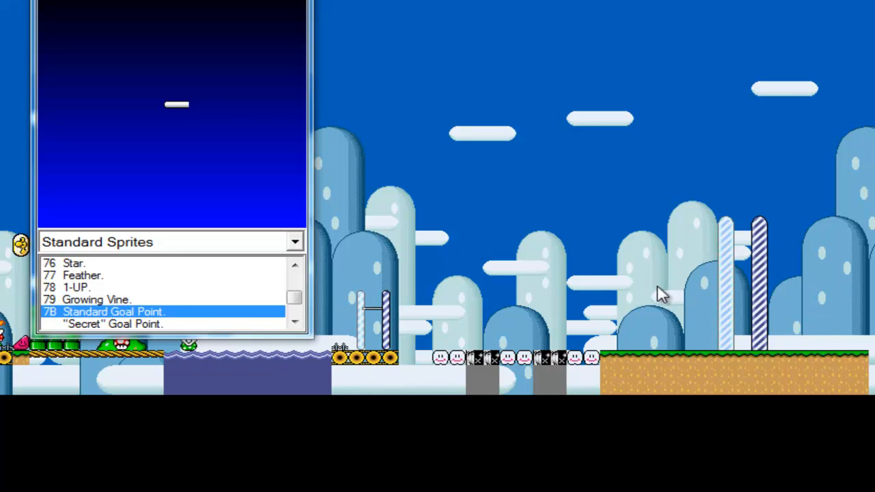
{"action": "left_click_drag", "start_coordinate": [655, 285], "coordinate": [742, 346]}
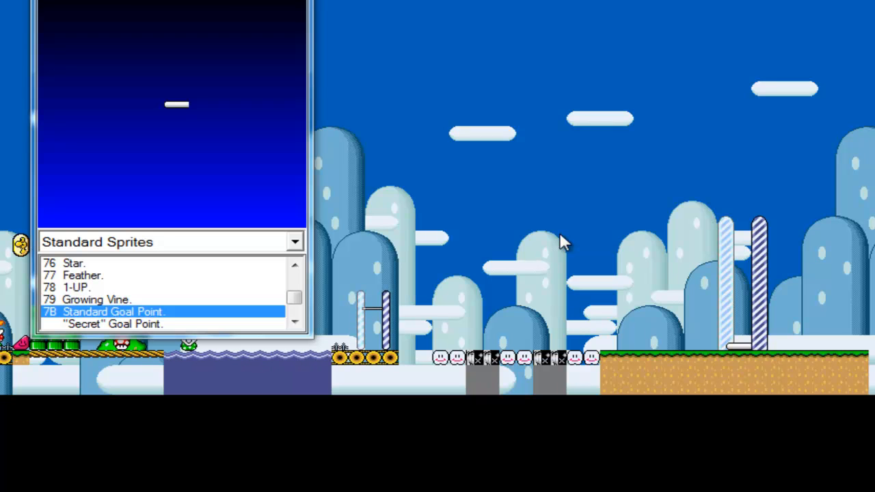
{"action": "left_click_drag", "start_coordinate": [533, 141], "coordinate": [874, 184]}
Try a "Secret" Goal Point sprite on the ground beyond the tall goal posts, and delete it.
{"action": "left_click", "coordinate": [78, 324]}
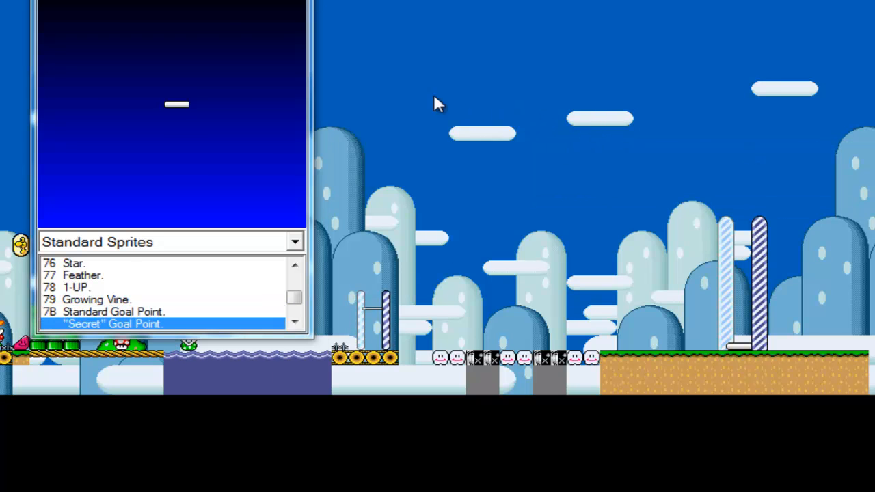
{"action": "left_click", "coordinate": [84, 316]}
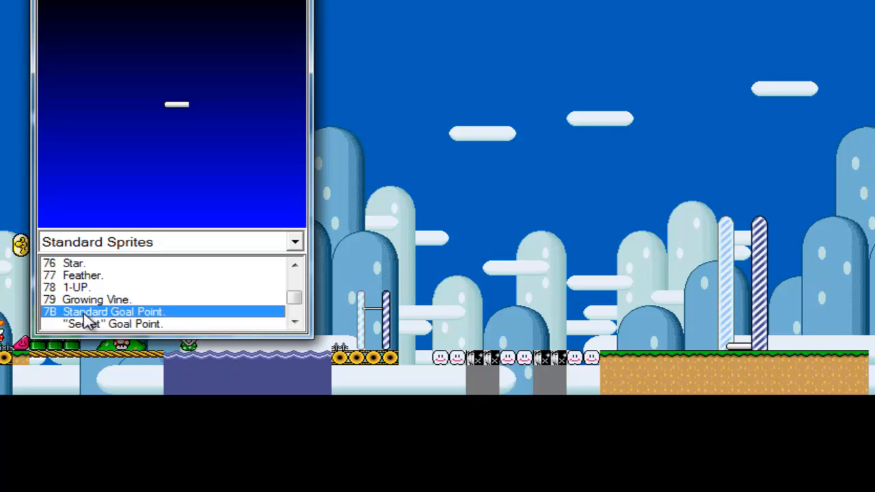
{"action": "left_click", "coordinate": [87, 324]}
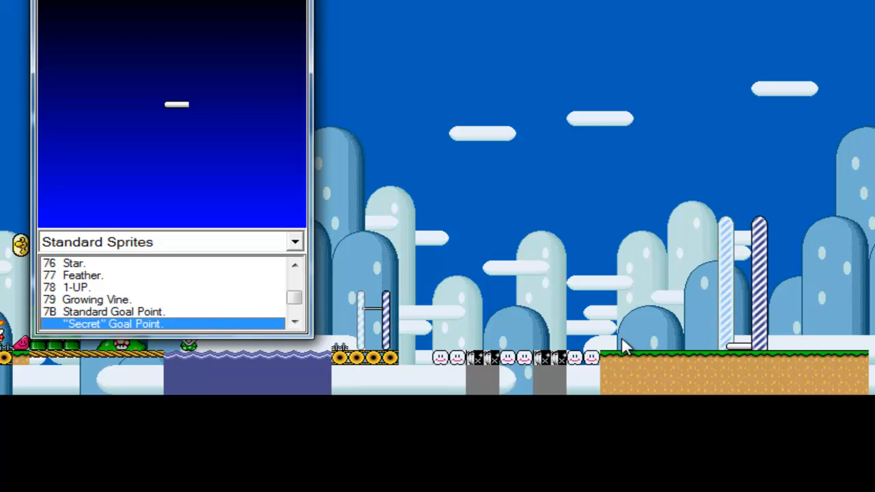
{"action": "right_click", "coordinate": [833, 335]}
{"action": "key", "text": "Delete"}
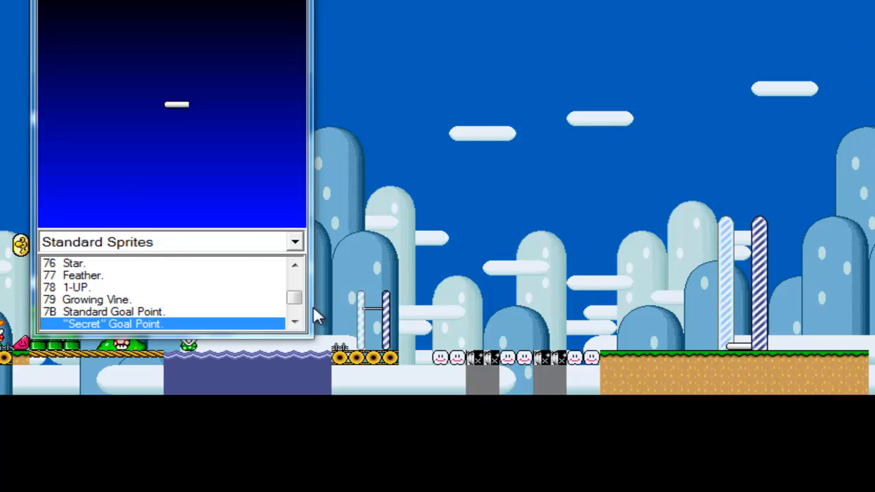
Place a Flying Red coin, worth 5 coins sprite in the air above the start of the final grass ground.
{"action": "left_click_drag", "start_coordinate": [294, 298], "coordinate": [294, 305]}
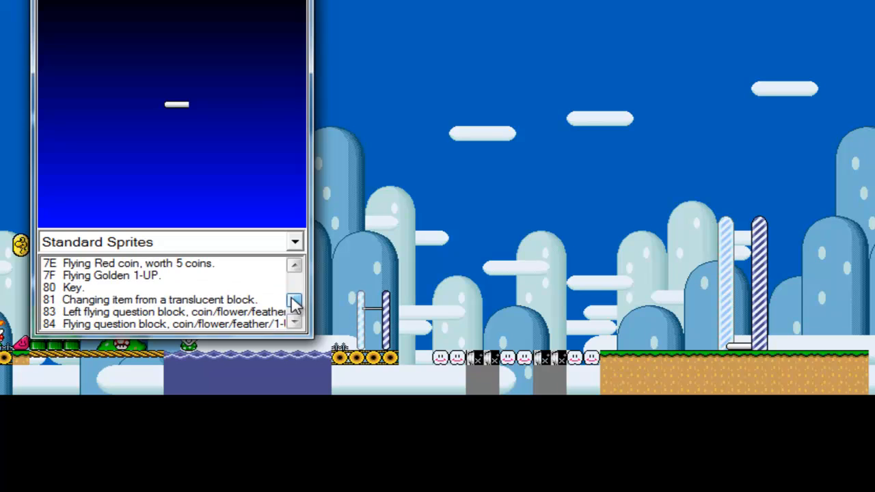
{"action": "left_click", "coordinate": [174, 266]}
{"action": "key", "text": "Up"}
{"action": "left_click", "coordinate": [173, 275]}
{"action": "right_click", "coordinate": [607, 308], "text": "shift"}
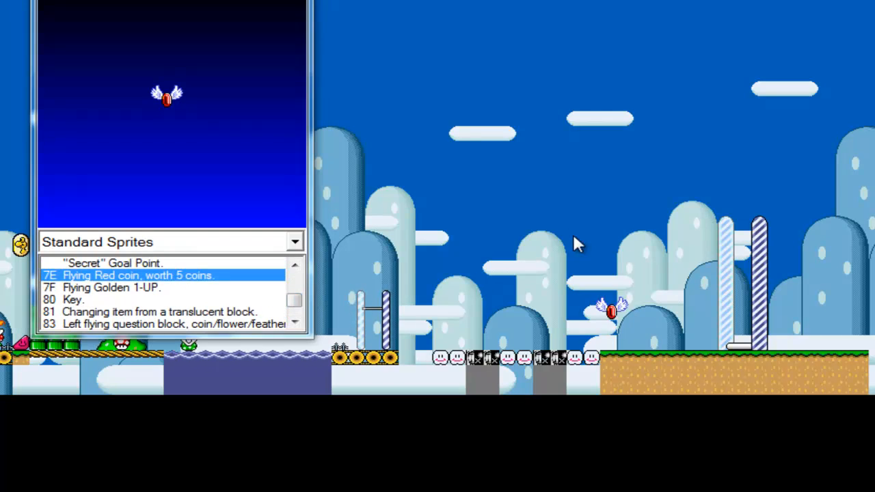
Look through the Standard Sprites from the Flying Golden 1-UP and Key to the Flying question block.
{"action": "left_click", "coordinate": [130, 288]}
{"action": "left_click", "coordinate": [121, 301]}
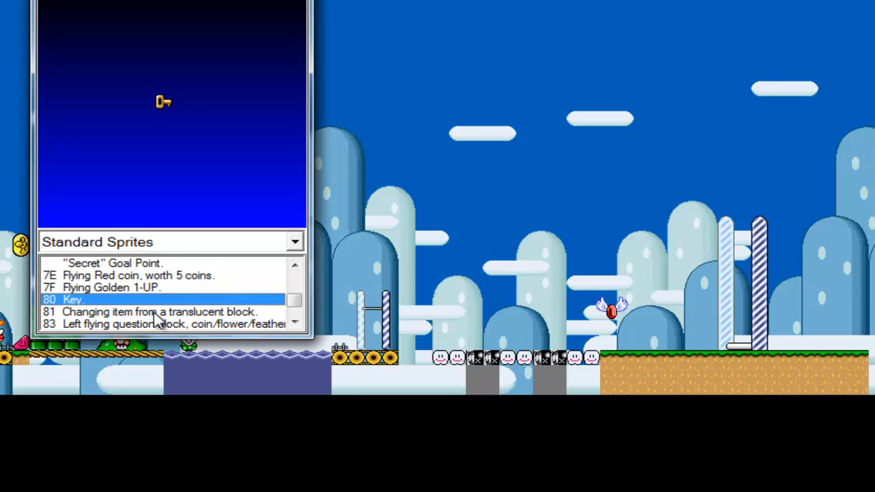
{"action": "left_click", "coordinate": [154, 313]}
{"action": "key", "text": "Up"}
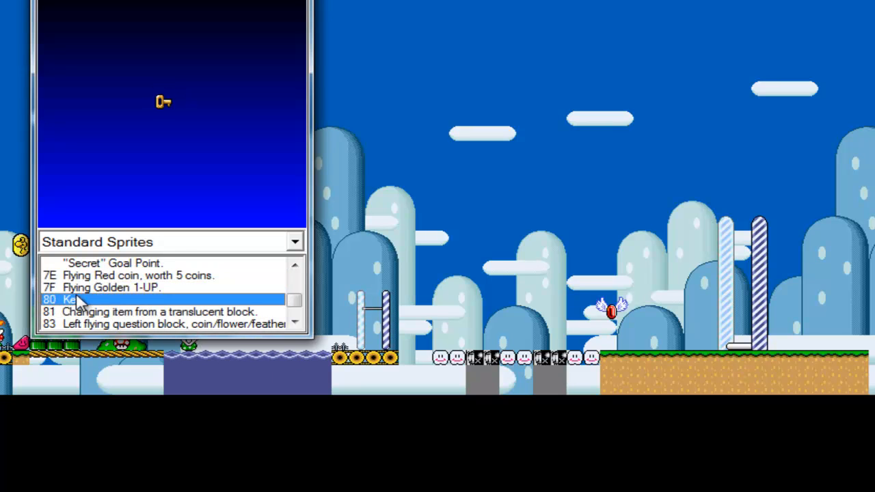
{"action": "key", "text": "Down"}
{"action": "key", "text": "Down"}
{"action": "key", "text": "Down"}
{"action": "key", "text": "Down"}
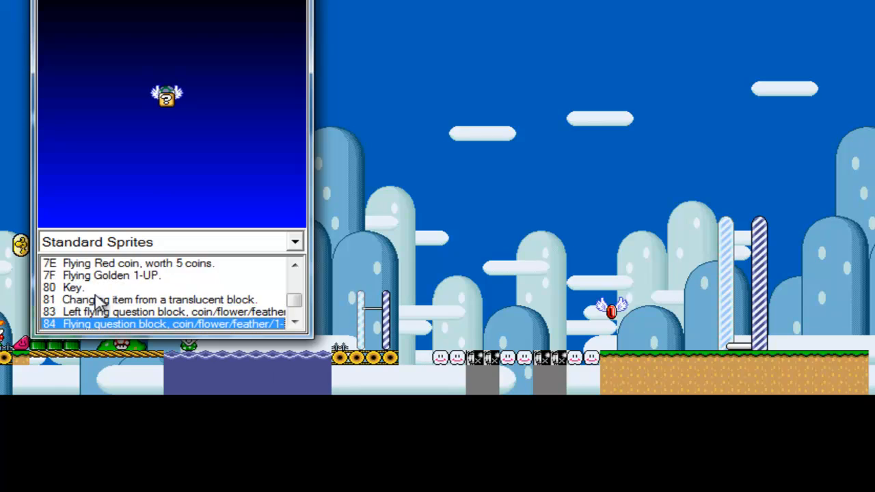
Place a Left flying question block sprite directly above the flying red coin.
{"action": "key", "text": "Up"}
{"action": "key", "text": "Up"}
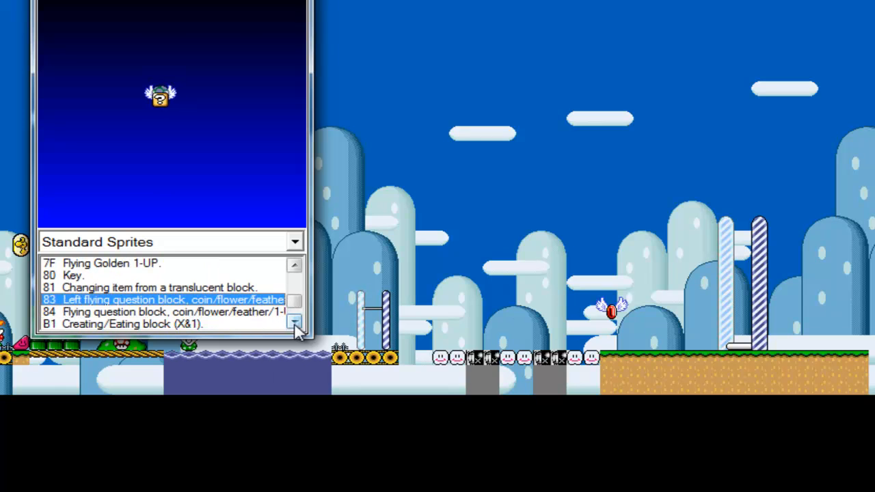
{"action": "left_click", "coordinate": [294, 323]}
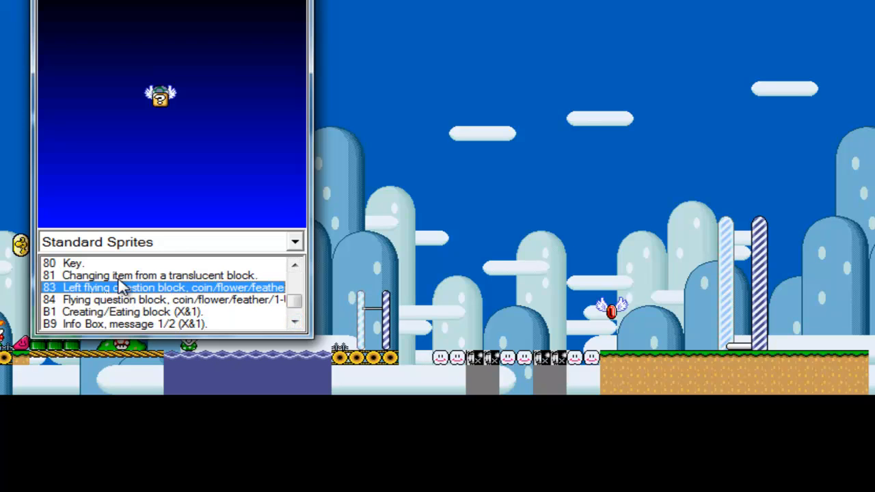
{"action": "left_click", "coordinate": [603, 277]}
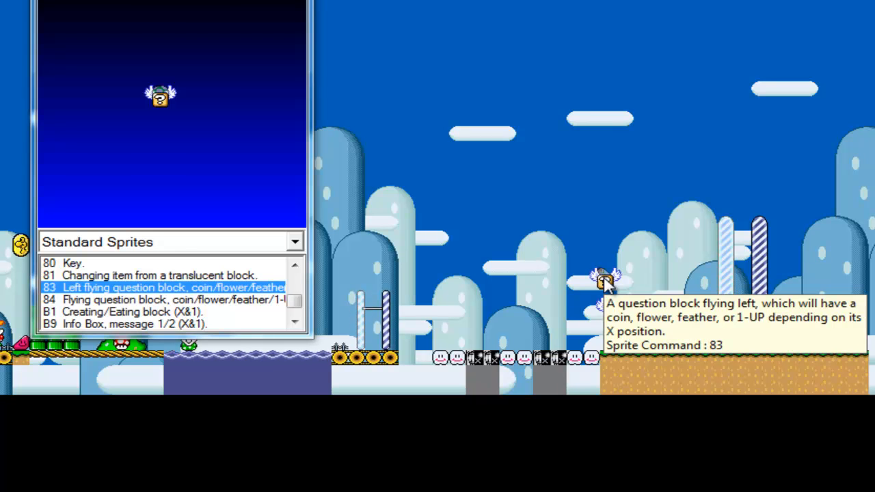
Place two Info Box sprites, message 1 and message 2, side by side next to the 1-UPs at the level entrance.
{"action": "left_click", "coordinate": [126, 301]}
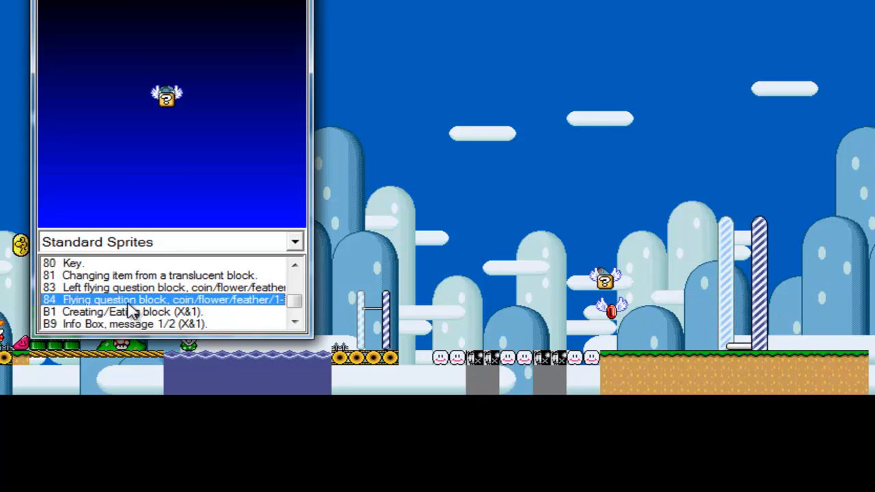
{"action": "left_click", "coordinate": [132, 311]}
{"action": "key", "text": "Down"}
{"action": "key", "text": "Up"}
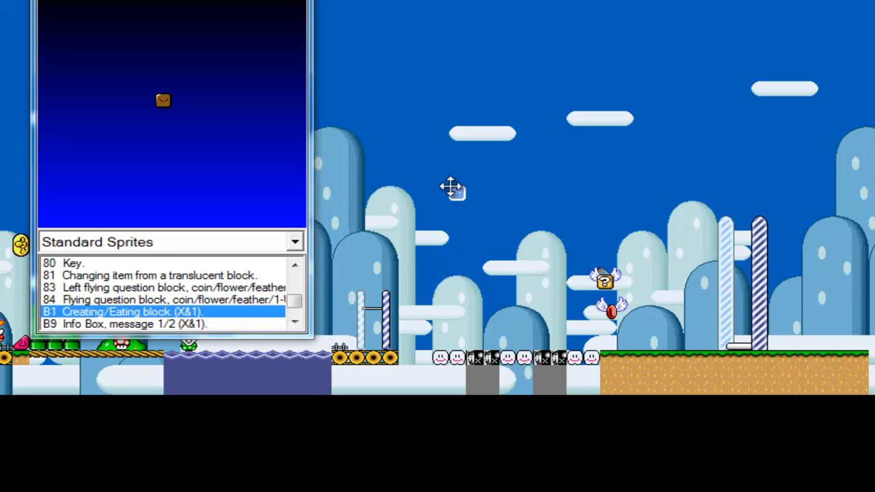
{"action": "mouse_move", "coordinate": [466, 195]}
{"action": "left_click", "coordinate": [130, 324]}
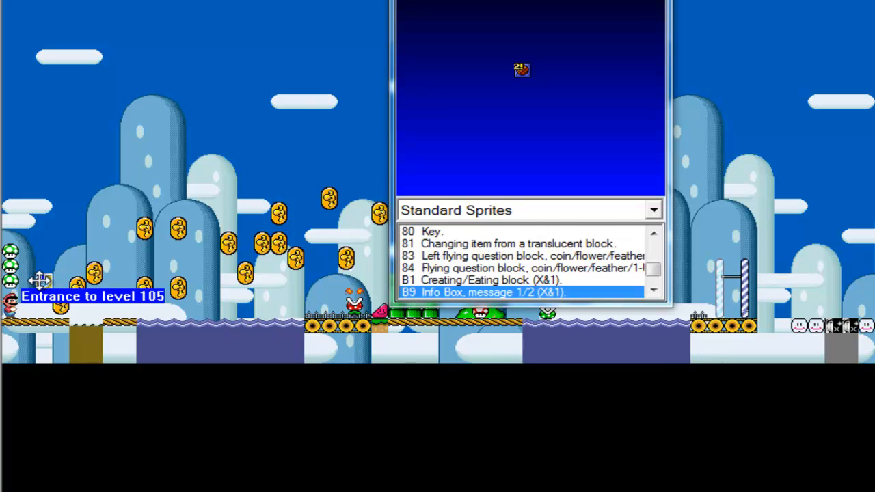
{"action": "right_click", "coordinate": [36, 279]}
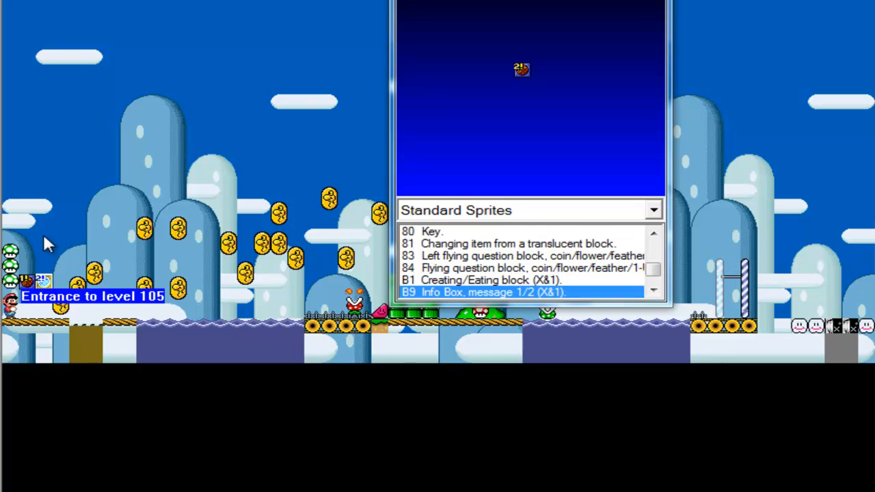
Look through the remaining Standard Sprites from the Creating/Eating block to the Koopa shells and the Green shell without Special World color.
{"action": "left_click", "coordinate": [537, 281]}
{"action": "scroll", "coordinate": [540, 280], "scroll_direction": "down", "scroll_amount": 5}
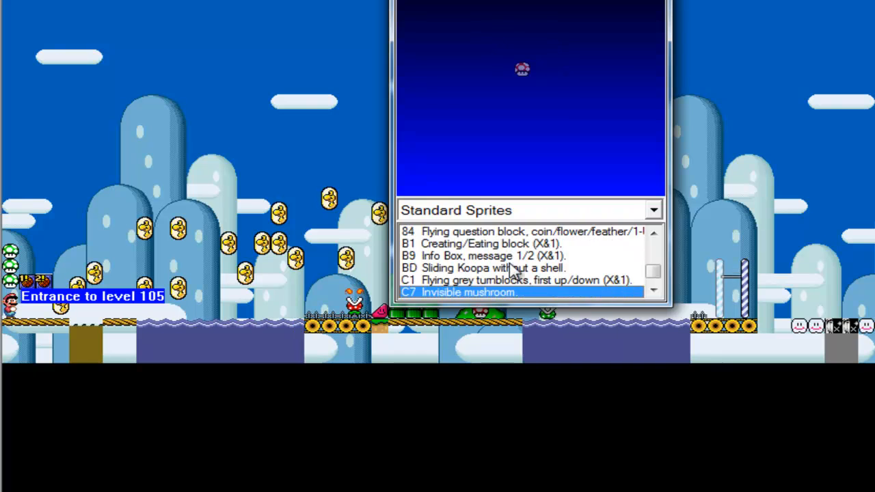
{"action": "left_click", "coordinate": [513, 269]}
{"action": "left_click", "coordinate": [581, 281]}
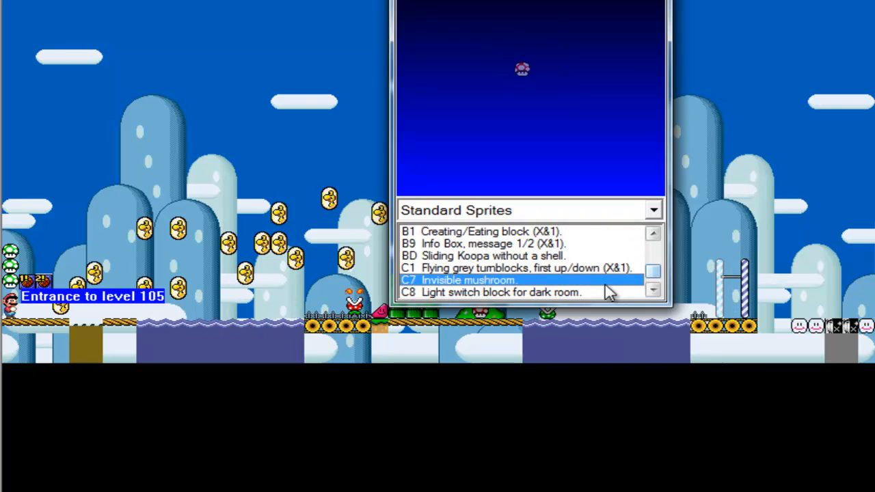
{"action": "key", "text": "Down"}
{"action": "key", "text": "Down"}
{"action": "key", "text": "Down"}
{"action": "key", "text": "Down"}
{"action": "key", "text": "Down"}
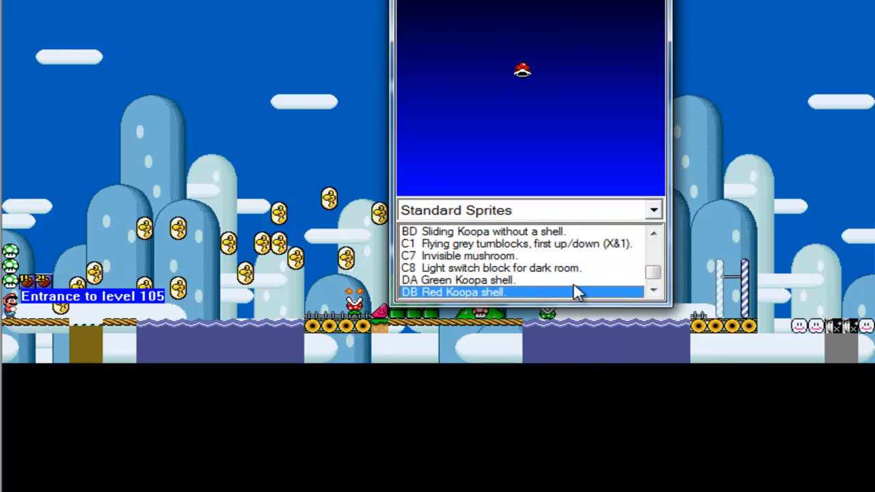
{"action": "key", "text": "Down"}
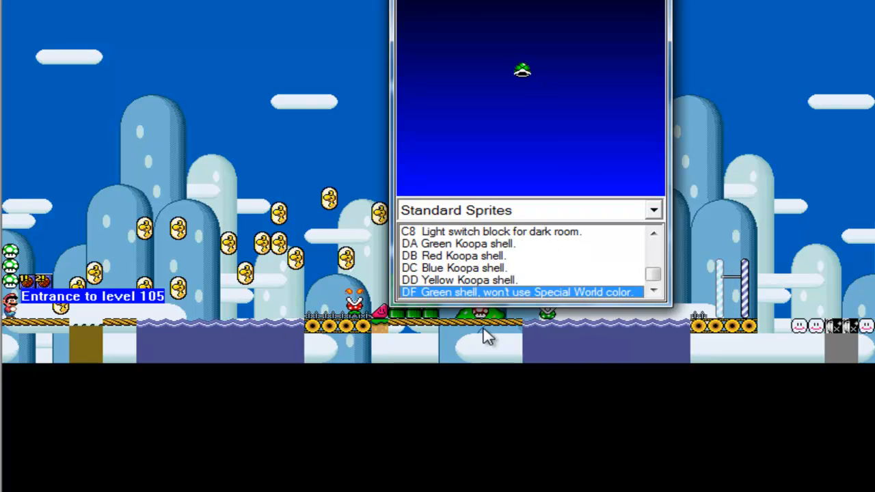
Switch to the Tileset Specific Sprites and place a Spiny falling sprite beside the piranha plant on the first wheel platform.
{"action": "left_click", "coordinate": [516, 217]}
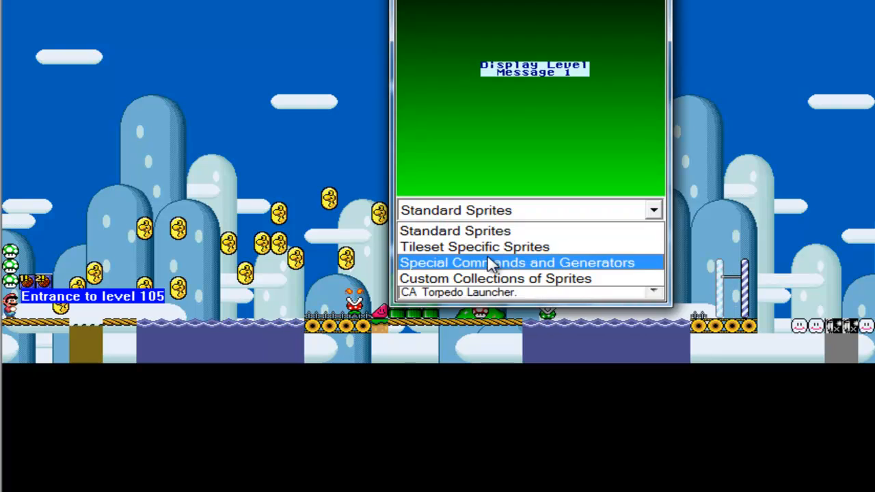
{"action": "left_click", "coordinate": [480, 250]}
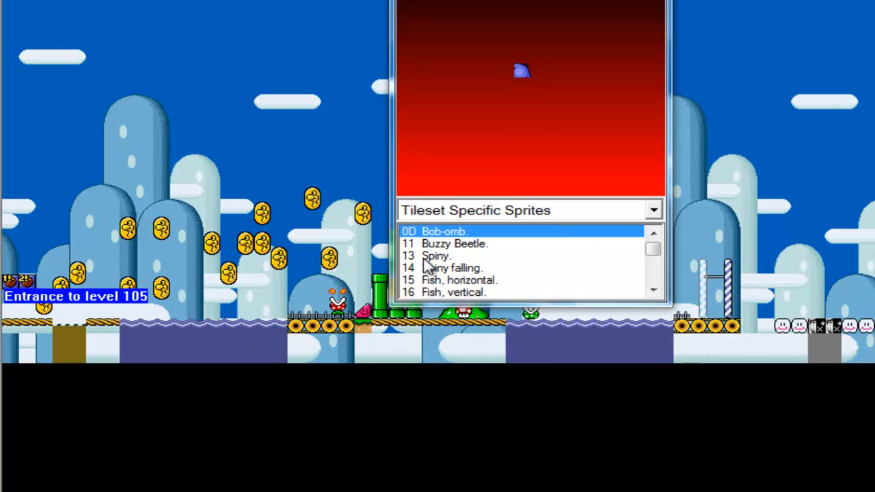
{"action": "left_click", "coordinate": [439, 246]}
{"action": "key", "text": "Down"}
{"action": "key", "text": "Down"}
{"action": "key", "text": "Down"}
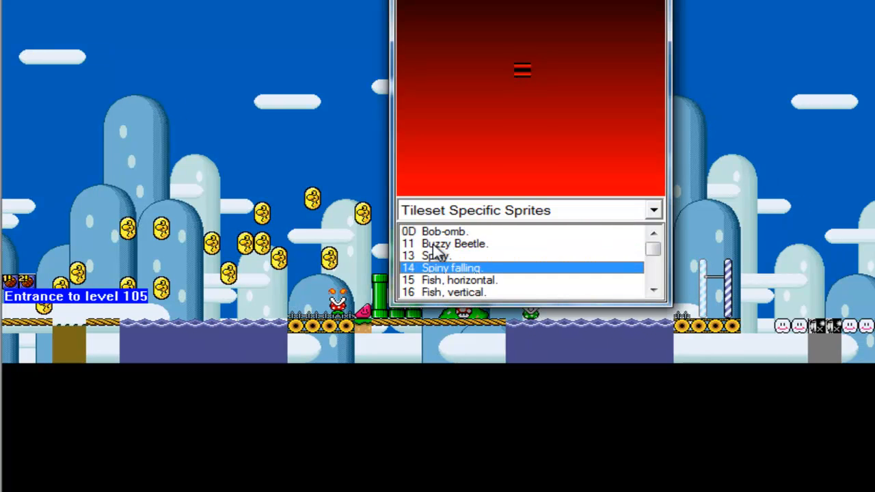
{"action": "key", "text": "Up"}
{"action": "right_click", "coordinate": [309, 300]}
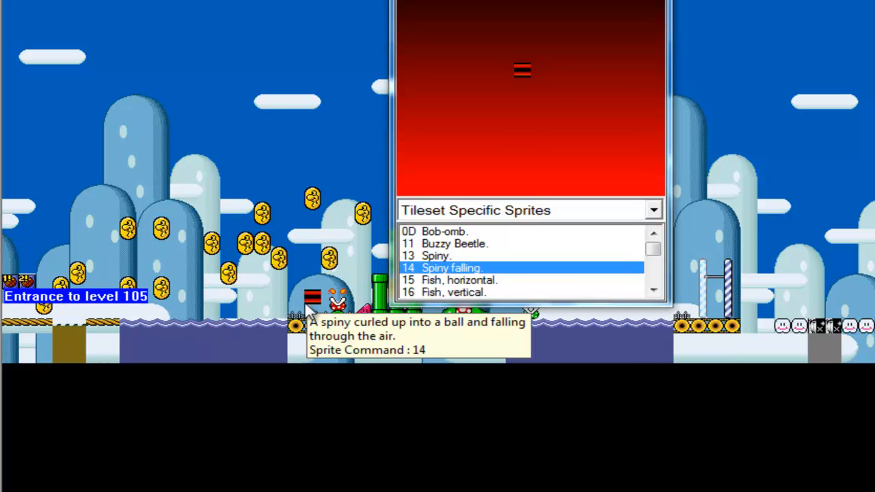
Place a Surface jumping fish sprite on the water's edge just before the first wheel platform.
{"action": "left_click", "coordinate": [466, 292]}
{"action": "key", "text": "Down"}
{"action": "key", "text": "Down"}
{"action": "key", "text": "Up"}
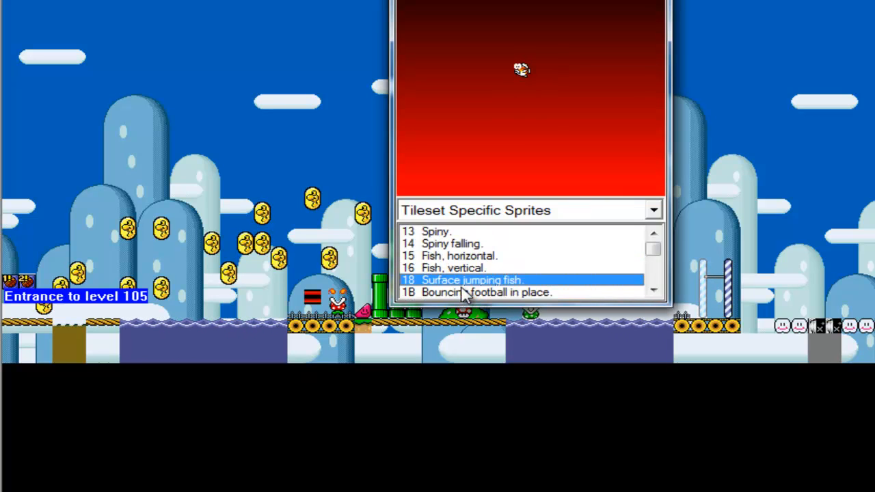
{"action": "key", "text": "Up"}
{"action": "key", "text": "Down"}
{"action": "key", "text": "Down"}
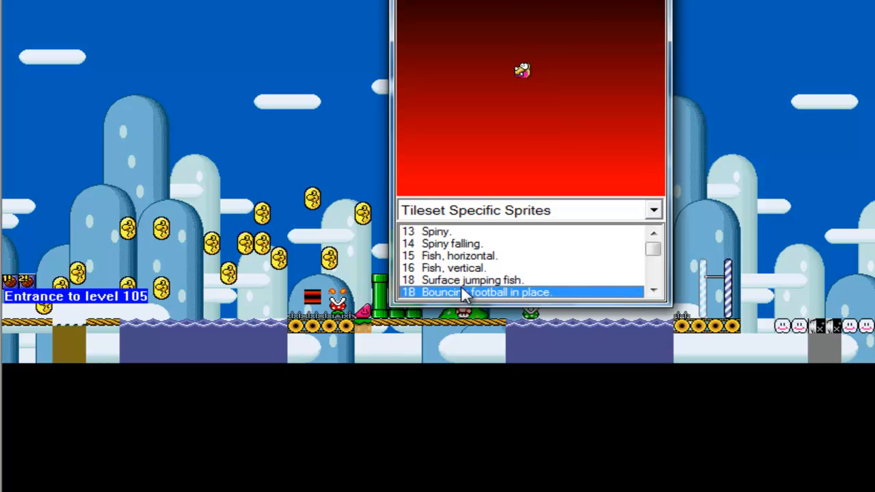
{"action": "key", "text": "Up"}
{"action": "right_click", "coordinate": [277, 322], "text": "shift"}
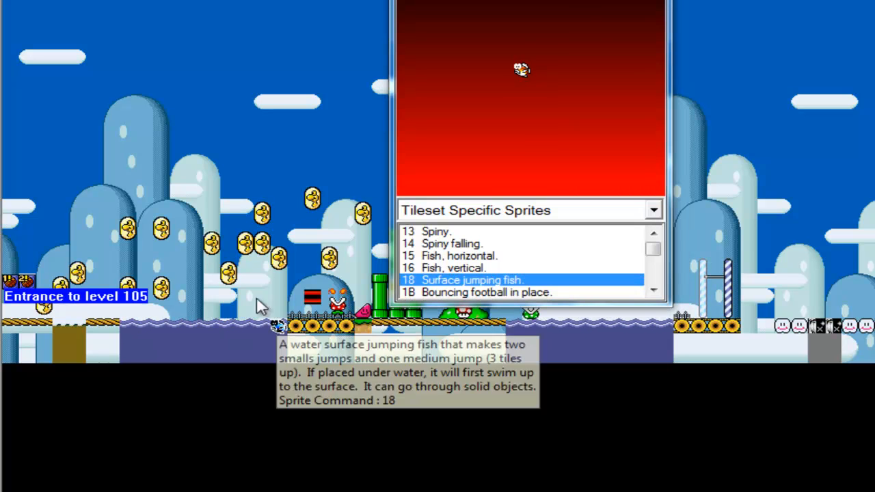
Look through the Tileset Specific Sprites from the Bouncing football in place to Diggin' Chuck's rock.
{"action": "left_click", "coordinate": [432, 297]}
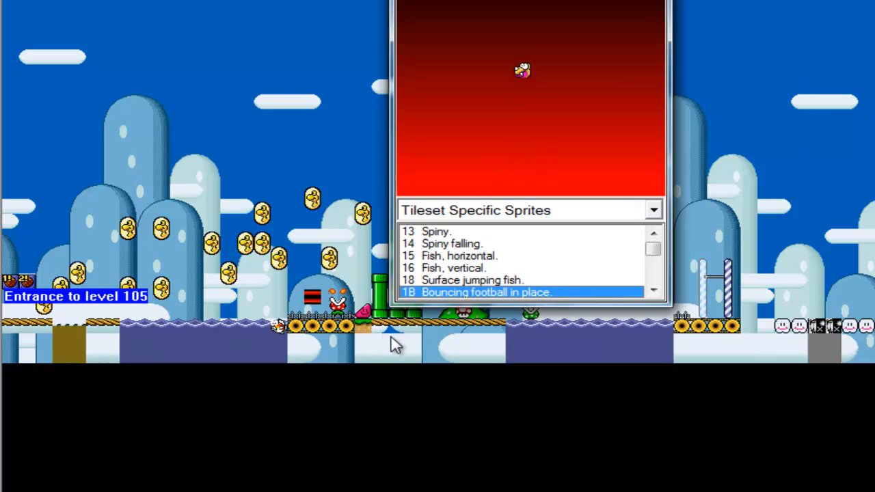
{"action": "key", "text": "Down"}
{"action": "key", "text": "Down"}
{"action": "key", "text": "Down"}
{"action": "key", "text": "Down"}
{"action": "key", "text": "Down"}
{"action": "key", "text": "Down"}
{"action": "key", "text": "Down"}
{"action": "key", "text": "Down"}
{"action": "key", "text": "Down"}
{"action": "key", "text": "Down"}
{"action": "key", "text": "Down"}
{"action": "key", "text": "Down"}
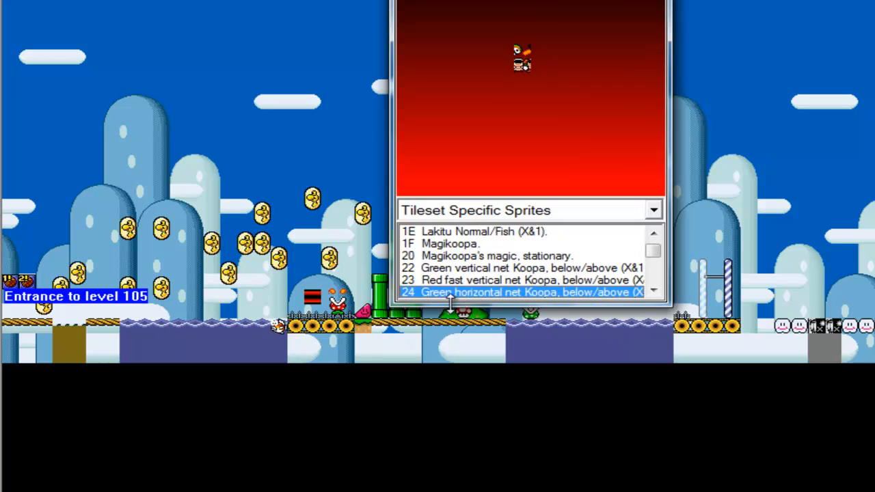
{"action": "key", "text": "Down"}
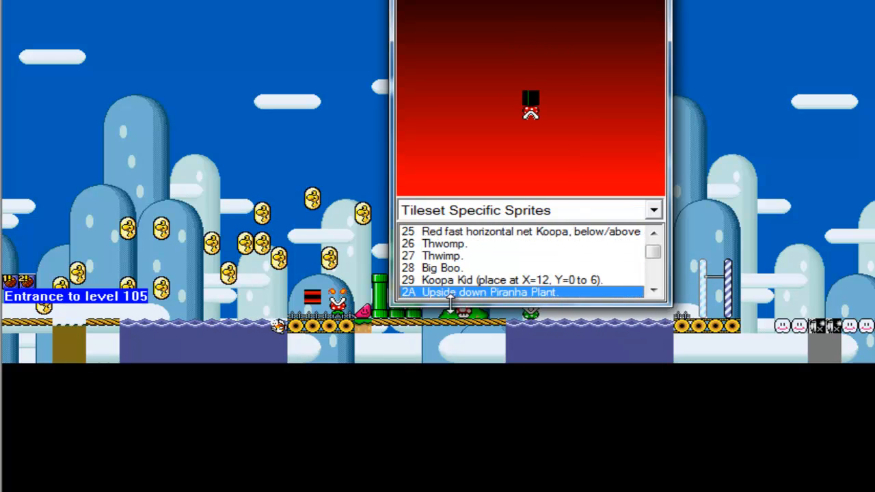
{"action": "key", "text": "Down"}
{"action": "key", "text": "Down"}
{"action": "key", "text": "Down"}
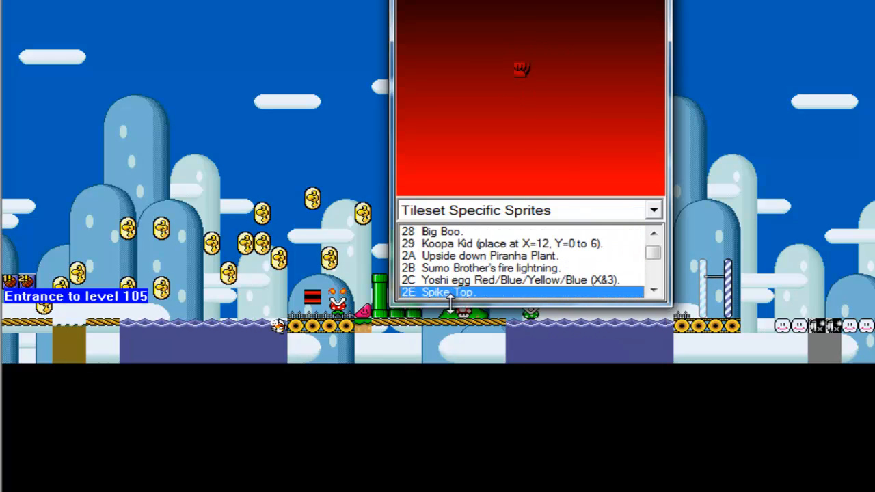
{"action": "key", "text": "Up"}
{"action": "key", "text": "Up"}
{"action": "key", "text": "Down"}
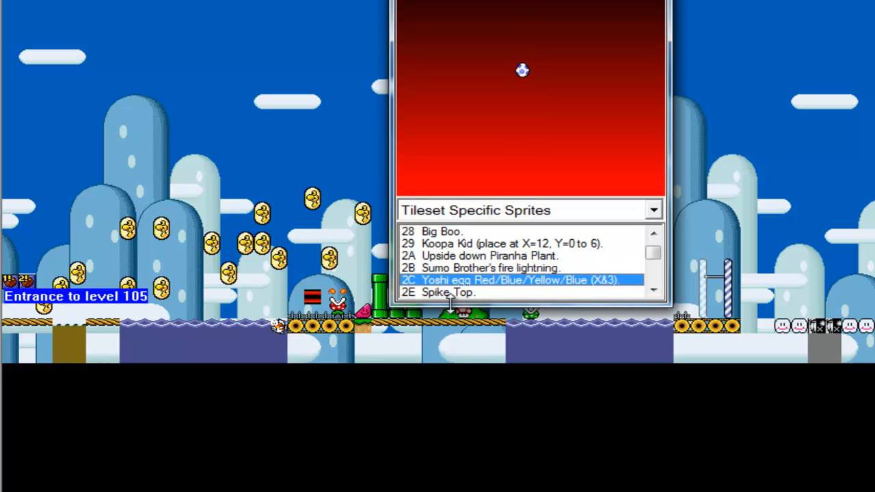
{"action": "key", "text": "Down"}
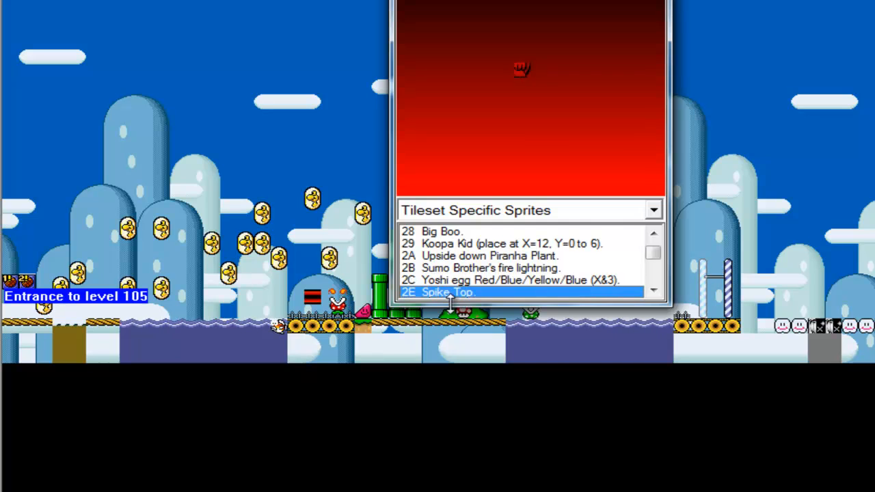
{"action": "key", "text": "Down"}
{"action": "key", "text": "Down"}
{"action": "key", "text": "Down"}
{"action": "key", "text": "Down"}
{"action": "key", "text": "Down"}
{"action": "key", "text": "Down"}
{"action": "key", "text": "Down"}
{"action": "key", "text": "Down"}
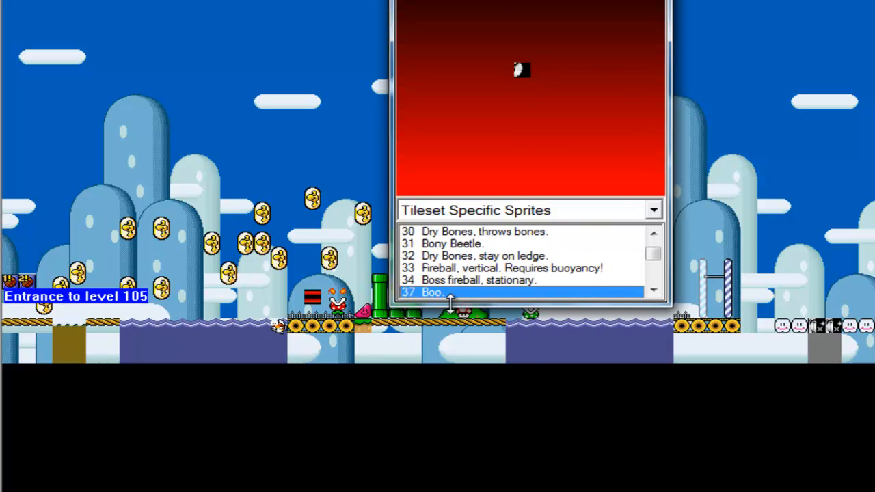
{"action": "key", "text": "Down"}
{"action": "key", "text": "Down"}
{"action": "key", "text": "Down"}
{"action": "key", "text": "Down"}
{"action": "key", "text": "Down"}
{"action": "key", "text": "Down"}
{"action": "key", "text": "Down"}
{"action": "key", "text": "Down"}
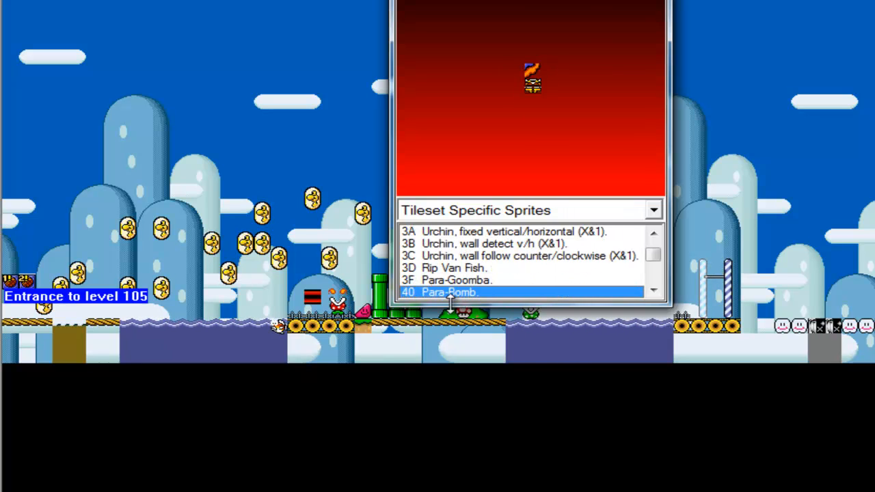
{"action": "key", "text": "Down"}
{"action": "key", "text": "Down"}
{"action": "key", "text": "Down"}
{"action": "key", "text": "Down"}
{"action": "key", "text": "Down"}
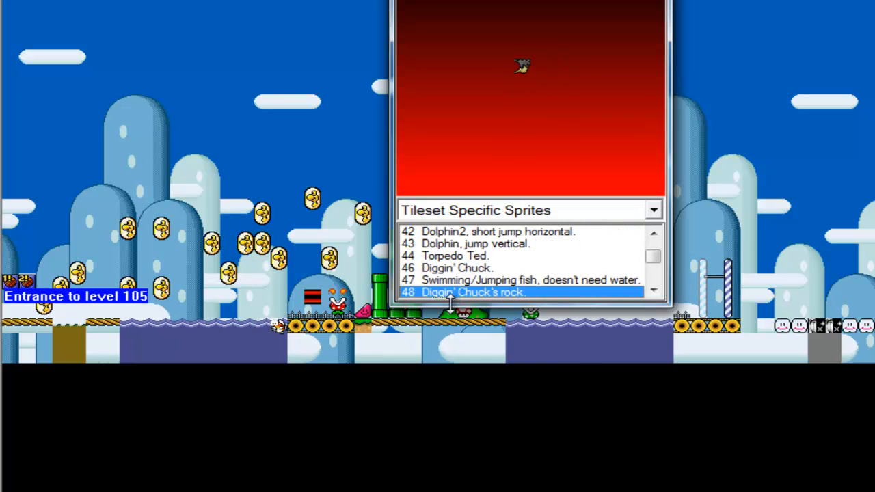
Place an Exploding Block sprite and move it onto the rope just below the level entrance.
{"action": "key", "text": "Up"}
{"action": "key", "text": "Up"}
{"action": "key", "text": "Down"}
{"action": "key", "text": "Down"}
{"action": "key", "text": "Down"}
{"action": "key", "text": "Down"}
{"action": "key", "text": "Down"}
{"action": "key", "text": "Down"}
{"action": "key", "text": "Down"}
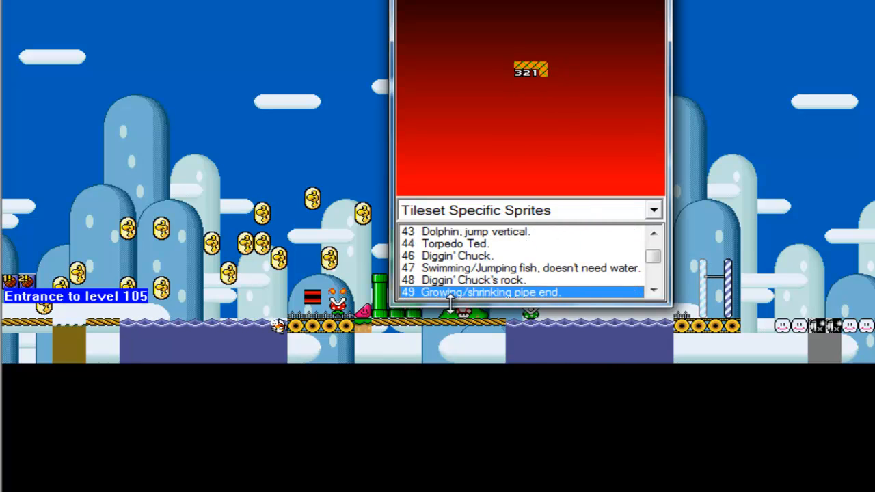
{"action": "key", "text": "Up"}
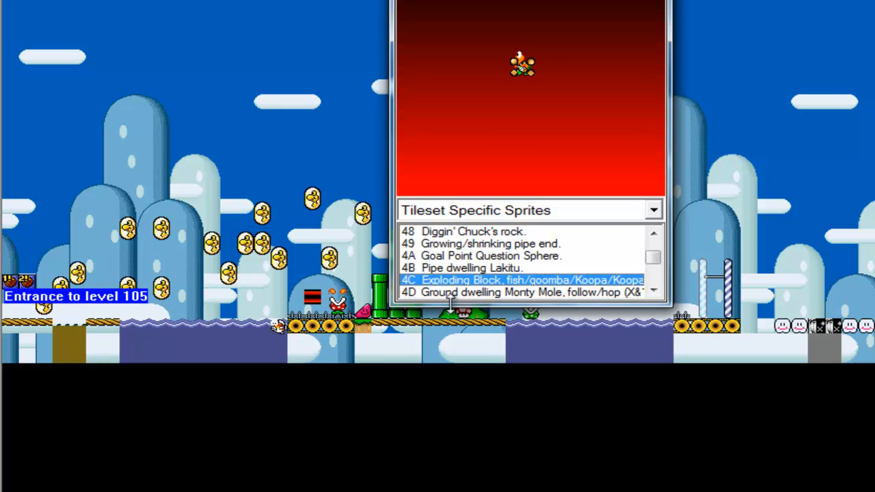
{"action": "right_click", "coordinate": [53, 334], "text": "shift"}
{"action": "left_click_drag", "start_coordinate": [53, 334], "coordinate": [30, 321]}
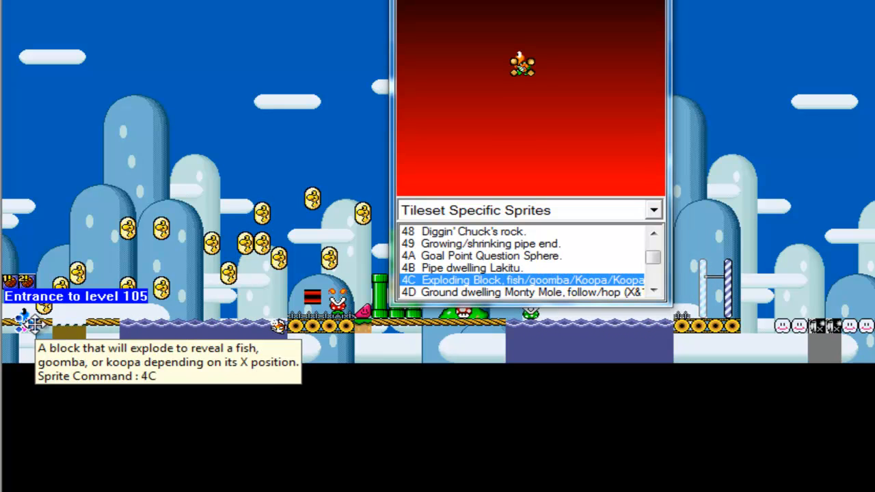
Look through the Tileset Specific Sprites from the Ground dwelling Monty Mole to the line-guided Checker/brown platform.
{"action": "key", "text": "Down"}
{"action": "key", "text": "Down"}
{"action": "key", "text": "Down"}
{"action": "key", "text": "Down"}
{"action": "key", "text": "Down"}
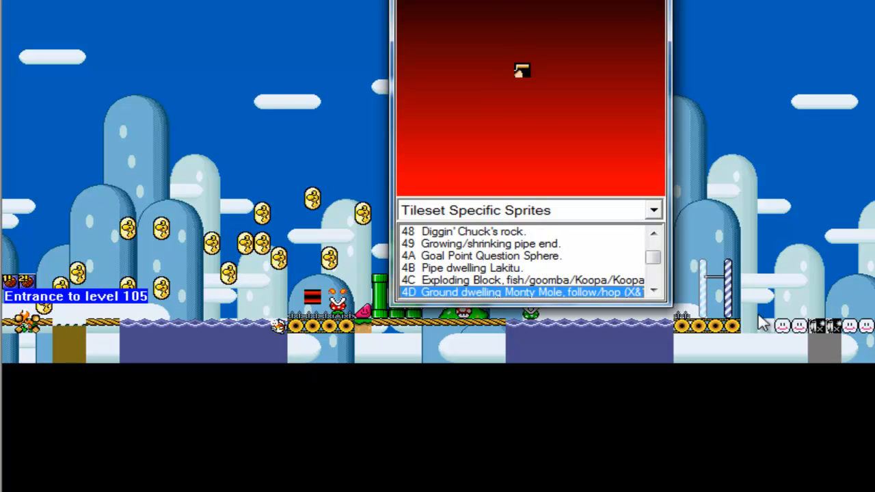
{"action": "key", "text": "Down"}
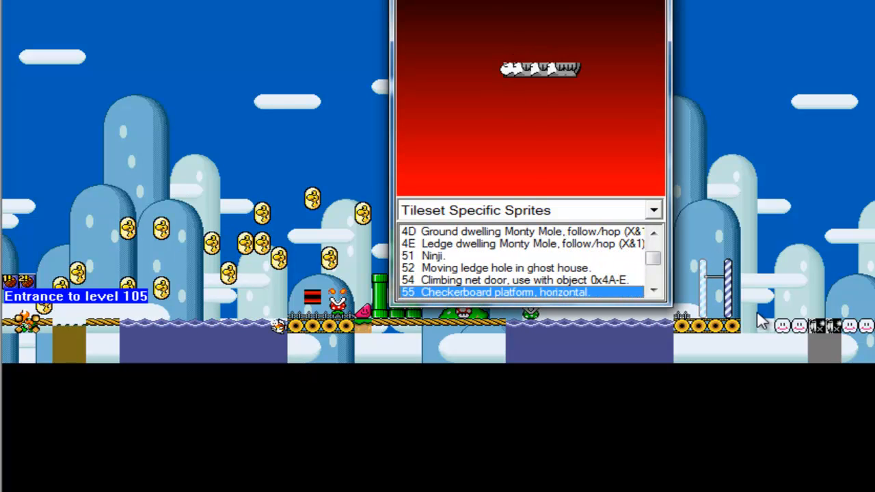
{"action": "key", "text": "Up"}
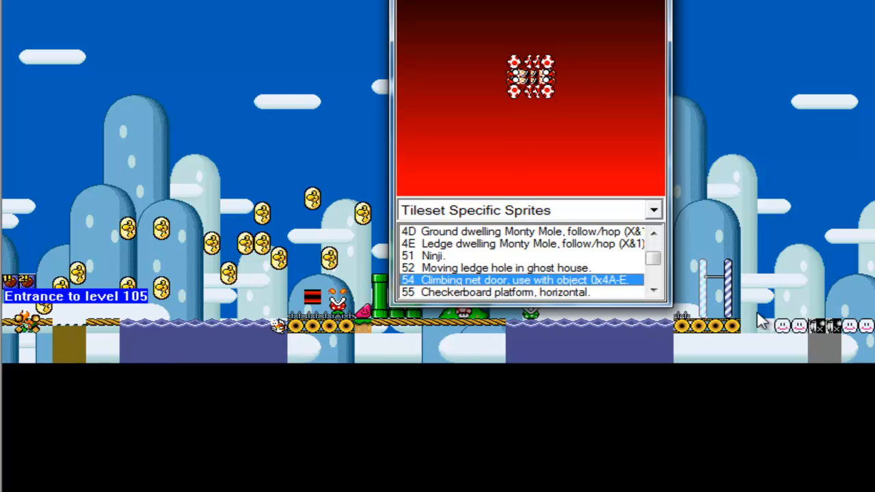
{"action": "key", "text": "Down"}
{"action": "key", "text": "Down"}
{"action": "key", "text": "Down"}
{"action": "key", "text": "Down"}
{"action": "key", "text": "Down"}
{"action": "key", "text": "Down"}
{"action": "key", "text": "Down"}
{"action": "key", "text": "Down"}
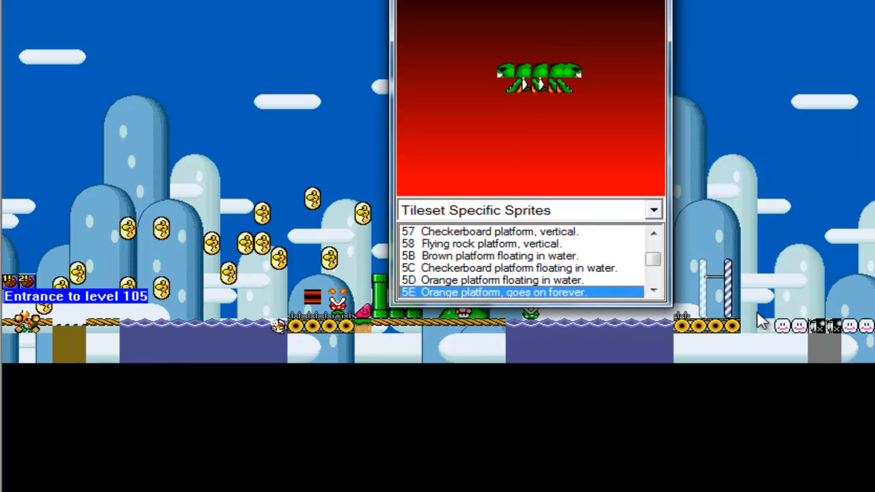
{"action": "key", "text": "Down"}
{"action": "key", "text": "Down"}
{"action": "key", "text": "Down"}
{"action": "key", "text": "Down"}
{"action": "key", "text": "Down"}
Go back to the vertical Flying rock platform and place it on the grassy ground beside the flying red coin.
{"action": "key", "text": "Up"}
{"action": "key", "text": "Up"}
{"action": "key", "text": "Up"}
{"action": "key", "text": "Up"}
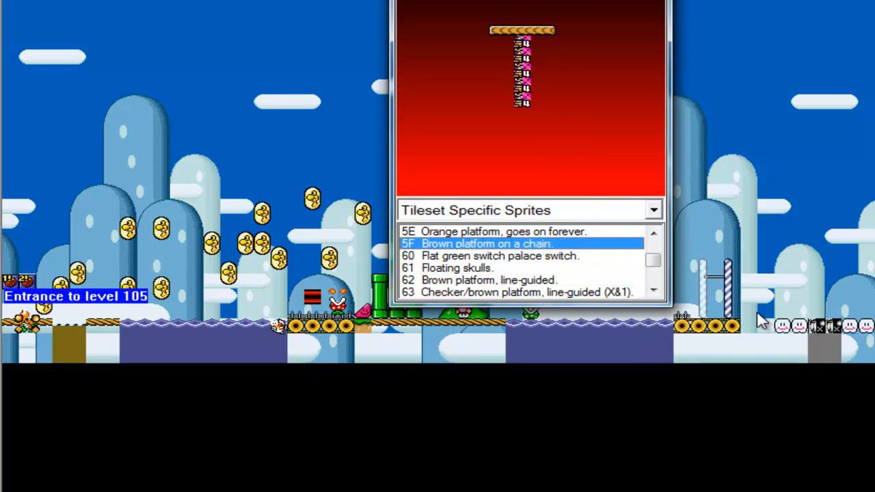
{"action": "key", "text": "Up"}
{"action": "key", "text": "Up"}
{"action": "key", "text": "Up"}
{"action": "key", "text": "Up"}
{"action": "key", "text": "Up"}
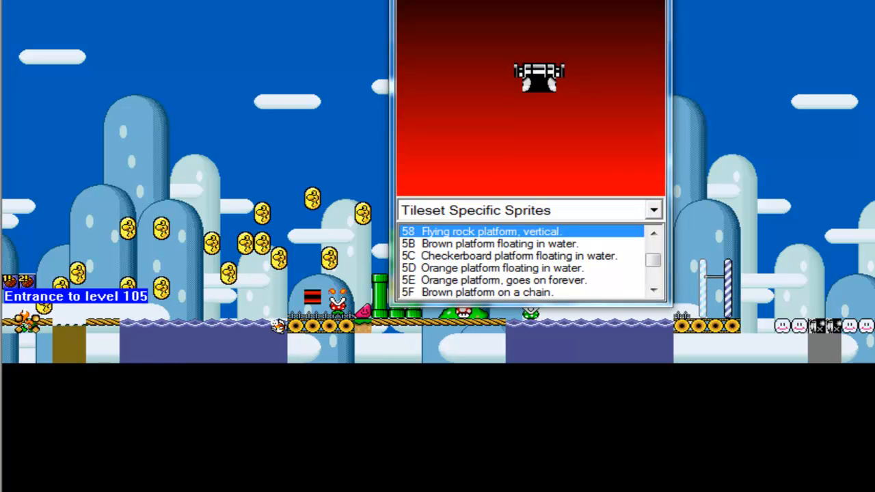
Look through the Tileset Specific Sprites from the Brown platform floating in water to the MechaKoopa.
{"action": "key", "text": "Down"}
{"action": "key", "text": "Down"}
{"action": "key", "text": "Down"}
{"action": "key", "text": "Down"}
{"action": "key", "text": "Down"}
{"action": "key", "text": "Down"}
{"action": "key", "text": "Down"}
{"action": "key", "text": "Down"}
{"action": "key", "text": "Down"}
{"action": "key", "text": "Down"}
{"action": "key", "text": "Down"}
{"action": "key", "text": "Down"}
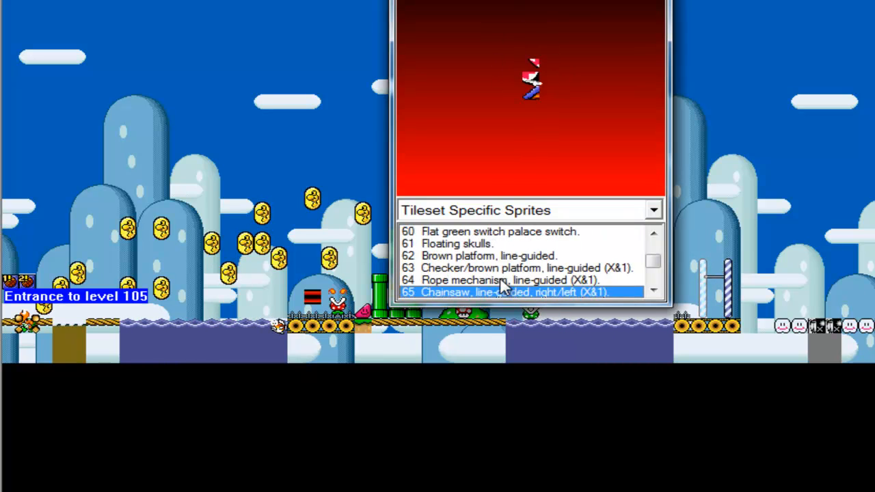
{"action": "key", "text": "Down"}
{"action": "key", "text": "Down"}
{"action": "key", "text": "Down"}
{"action": "key", "text": "Down"}
{"action": "key", "text": "Down"}
{"action": "key", "text": "Up"}
{"action": "key", "text": "Up"}
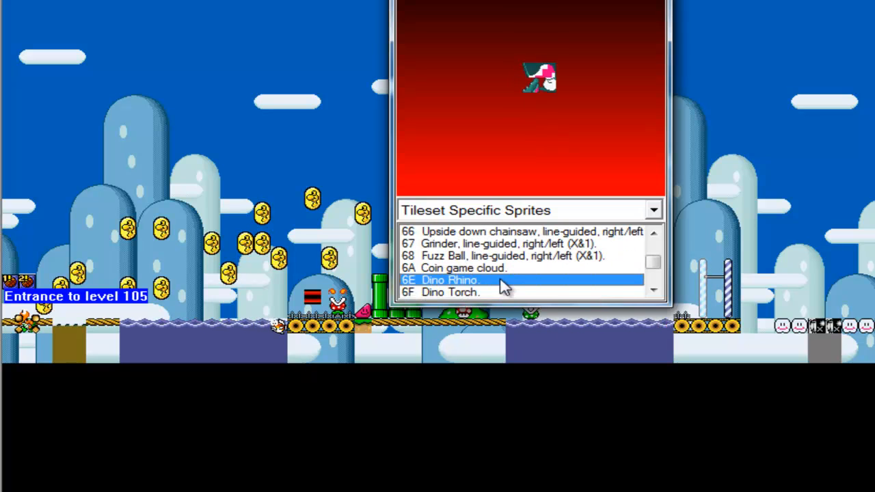
{"action": "key", "text": "Down"}
{"action": "key", "text": "Down"}
{"action": "key", "text": "Down"}
{"action": "key", "text": "Down"}
{"action": "key", "text": "Down"}
{"action": "key", "text": "Down"}
{"action": "key", "text": "Down"}
{"action": "key", "text": "Down"}
{"action": "key", "text": "Down"}
{"action": "key", "text": "Down"}
{"action": "key", "text": "Down"}
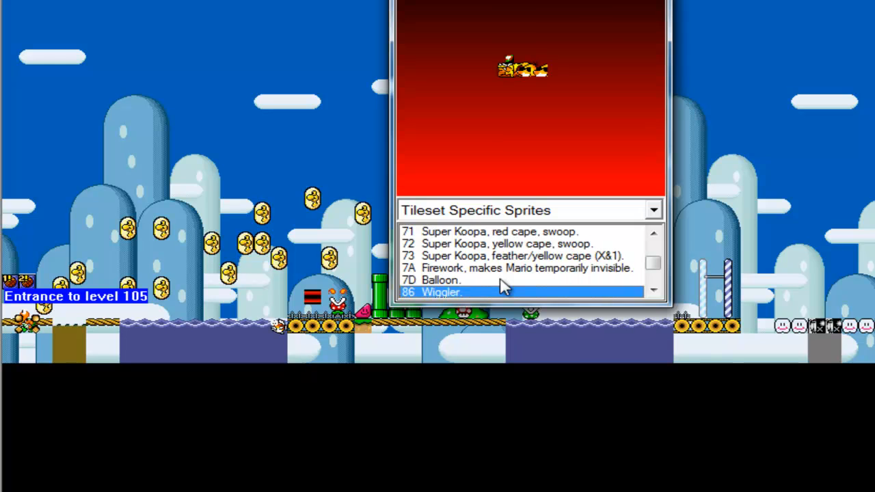
{"action": "key", "text": "Down"}
{"action": "key", "text": "Down"}
{"action": "key", "text": "Down"}
{"action": "key", "text": "Down"}
{"action": "key", "text": "Down"}
{"action": "key", "text": "Down"}
{"action": "key", "text": "Down"}
{"action": "key", "text": "Down"}
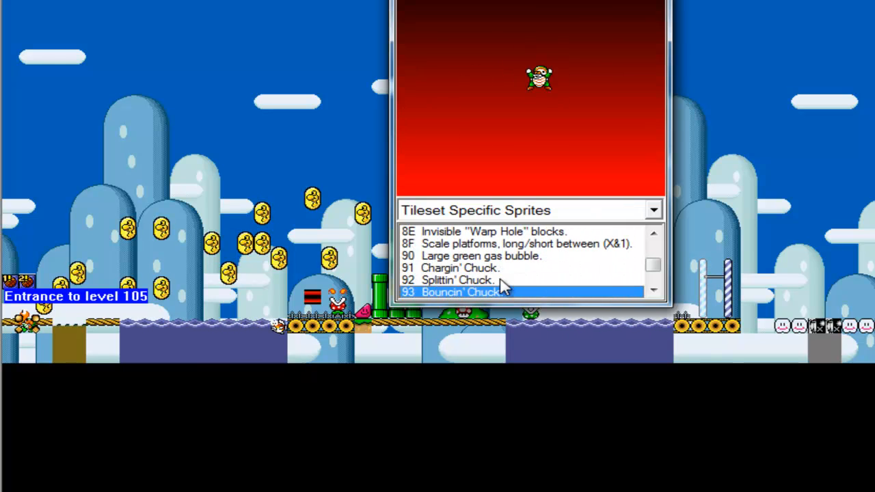
{"action": "key", "text": "Up"}
{"action": "key", "text": "Down"}
{"action": "key", "text": "Down"}
{"action": "key", "text": "Down"}
{"action": "key", "text": "Down"}
{"action": "key", "text": "Down"}
{"action": "key", "text": "Down"}
{"action": "key", "text": "Down"}
{"action": "key", "text": "Down"}
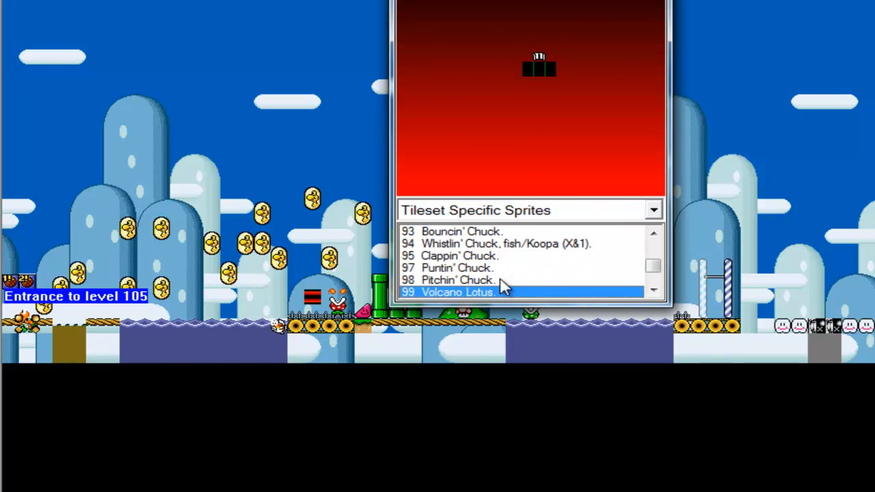
{"action": "key", "text": "Down"}
{"action": "key", "text": "Down"}
{"action": "key", "text": "Down"}
{"action": "key", "text": "Down"}
{"action": "key", "text": "Down"}
{"action": "key", "text": "Down"}
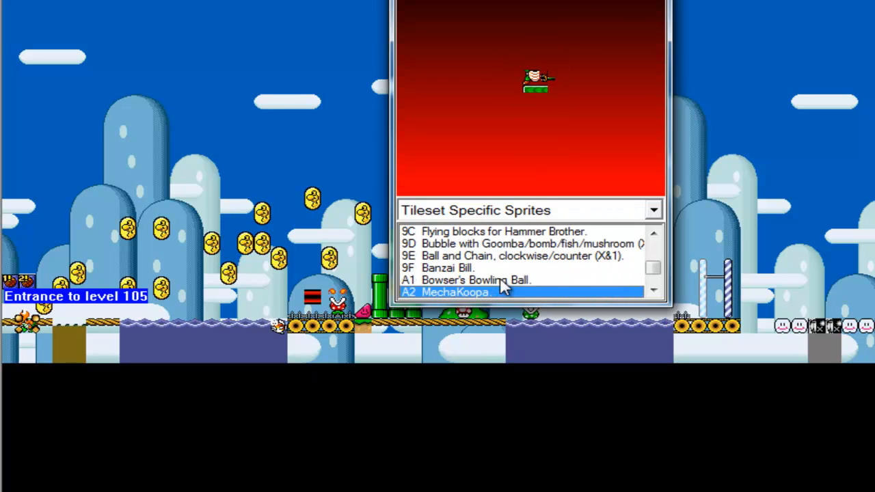
Place a Banzai Bill sprite in the air above the row of cloud blocks before the flying question block.
{"action": "key", "text": "Up"}
{"action": "key", "text": "Up"}
{"action": "right_click", "coordinate": [815, 202]}
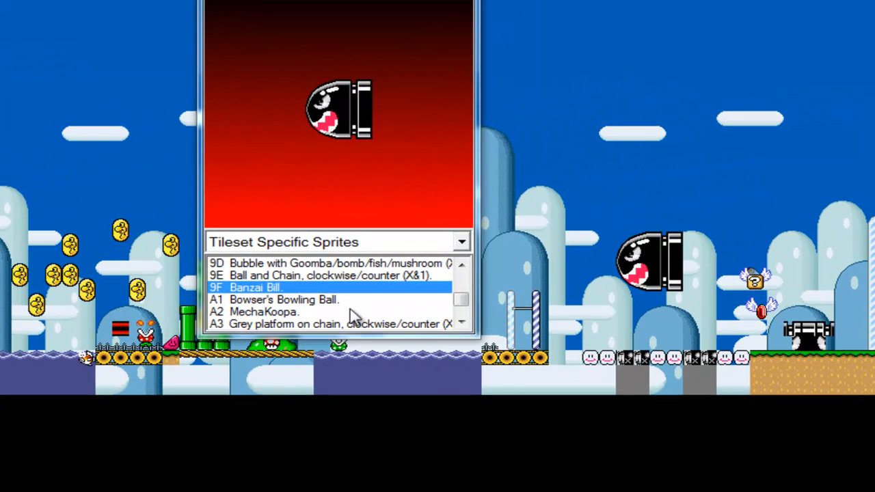
Look through the Tileset Specific Sprites from Bowser's Bowling Ball to the Reflecting stream of Boo Buddies.
{"action": "key", "text": "Down"}
{"action": "key", "text": "Down"}
{"action": "key", "text": "Down"}
{"action": "key", "text": "Down"}
{"action": "key", "text": "Down"}
{"action": "key", "text": "Down"}
{"action": "key", "text": "Down"}
{"action": "key", "text": "Down"}
{"action": "key", "text": "Down"}
{"action": "key", "text": "Down"}
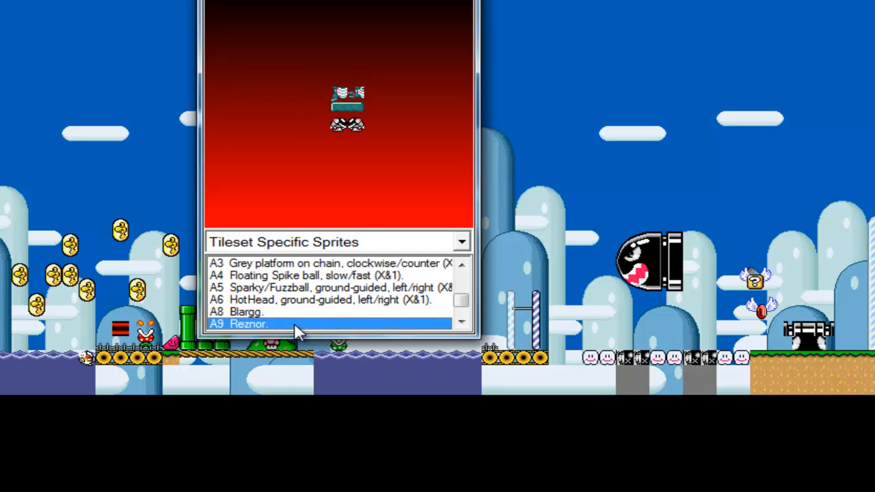
{"action": "key", "text": "Down"}
{"action": "key", "text": "Down"}
{"action": "key", "text": "Down"}
{"action": "key", "text": "Down"}
{"action": "key", "text": "Down"}
{"action": "key", "text": "Down"}
{"action": "key", "text": "Down"}
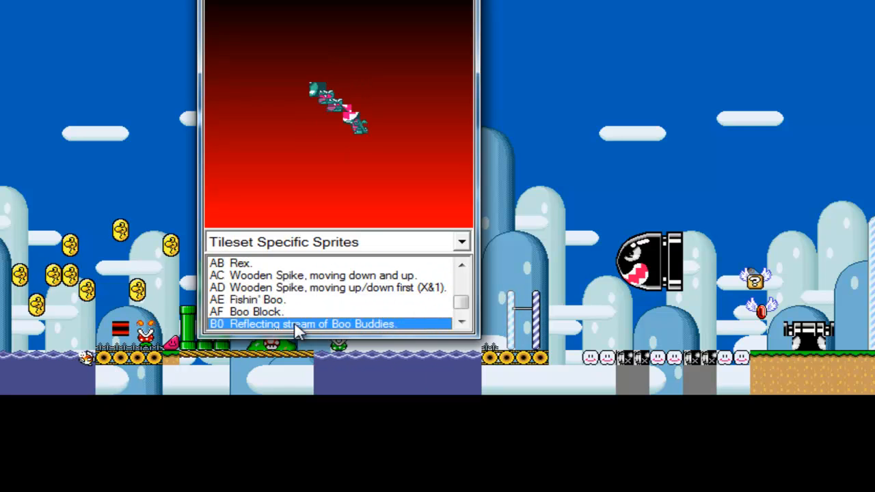
Place a Carrot Top lift, upper right, in the gap between the yellow wheel blocks and the row of cloud blocks.
{"action": "key", "text": "Down"}
{"action": "key", "text": "Down"}
{"action": "key", "text": "Down"}
{"action": "key", "text": "Down"}
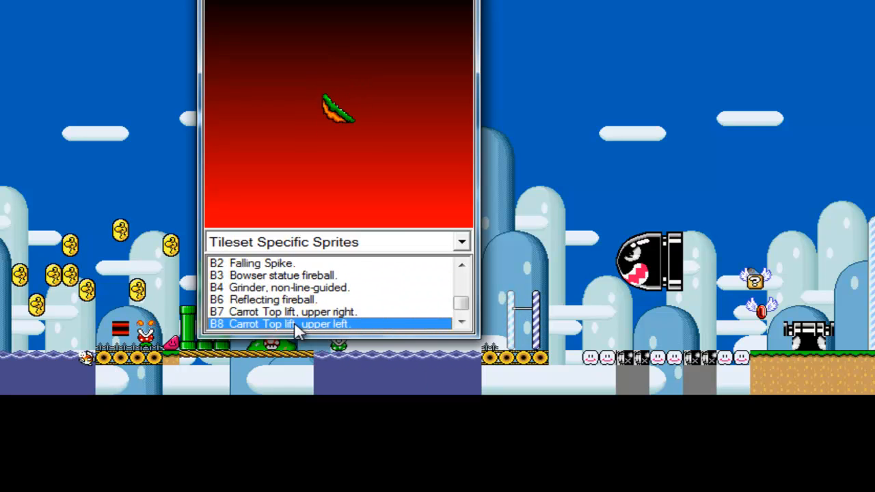
{"action": "left_click", "coordinate": [297, 312]}
{"action": "right_click", "coordinate": [555, 344]}
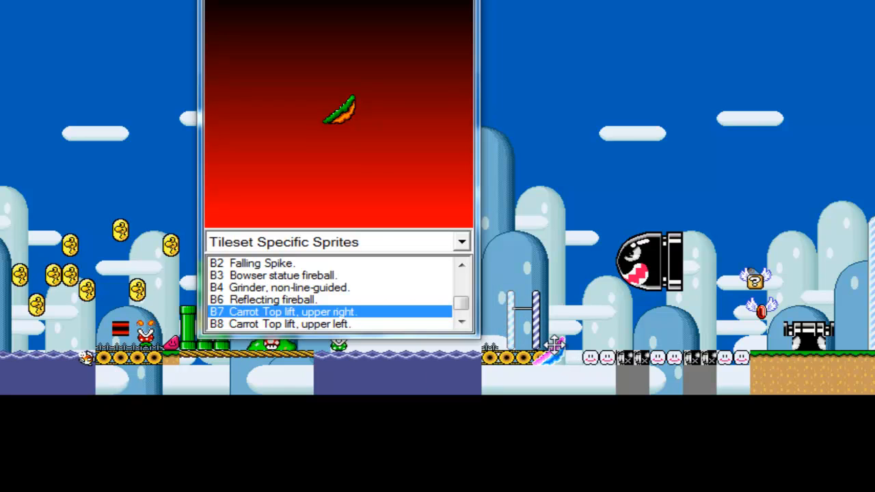
Look through the Tileset Specific Sprites from the Carrot Top lift, upper left, to the clockwise Boo Buddies.
{"action": "left_click", "coordinate": [303, 325]}
{"action": "key", "text": "Down"}
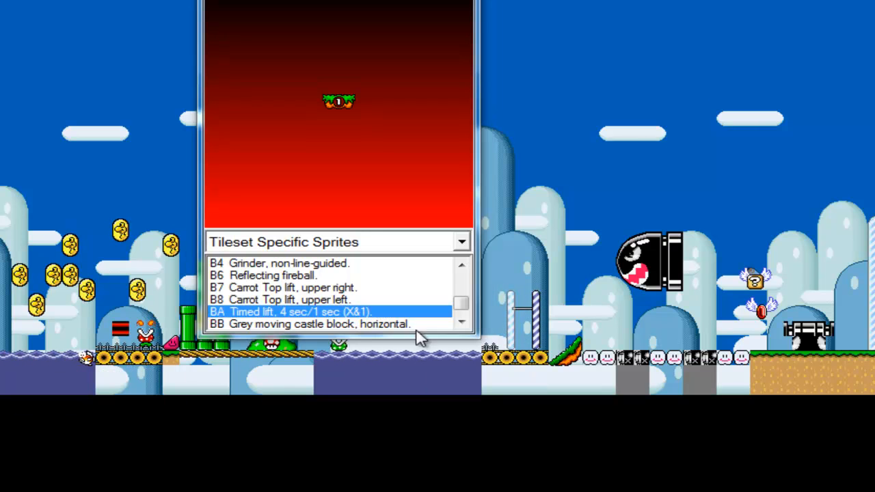
{"action": "key", "text": "Down"}
{"action": "key", "text": "Down"}
{"action": "key", "text": "Down"}
{"action": "key", "text": "Down"}
{"action": "key", "text": "Down"}
{"action": "key", "text": "Down"}
{"action": "key", "text": "Up"}
{"action": "key", "text": "Up"}
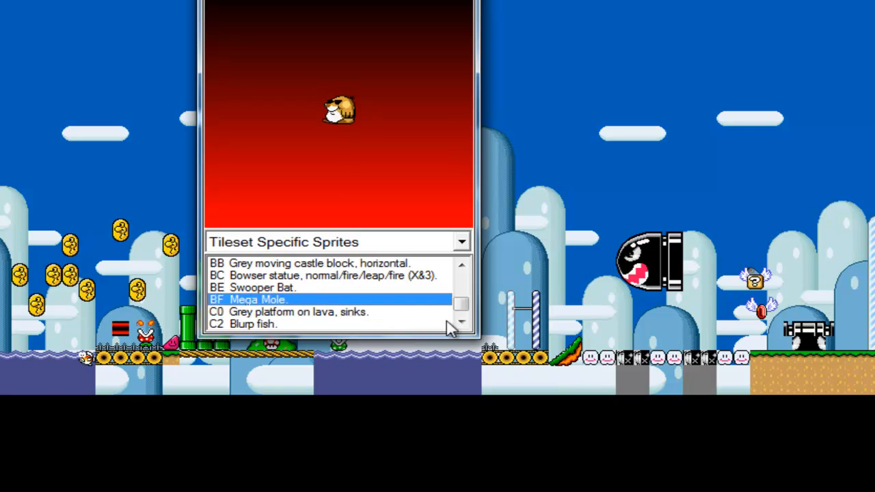
{"action": "key", "text": "Down"}
{"action": "key", "text": "Down"}
{"action": "key", "text": "Down"}
{"action": "key", "text": "Down"}
{"action": "key", "text": "Down"}
{"action": "key", "text": "Down"}
{"action": "key", "text": "Down"}
{"action": "key", "text": "Down"}
{"action": "key", "text": "Down"}
{"action": "key", "text": "Down"}
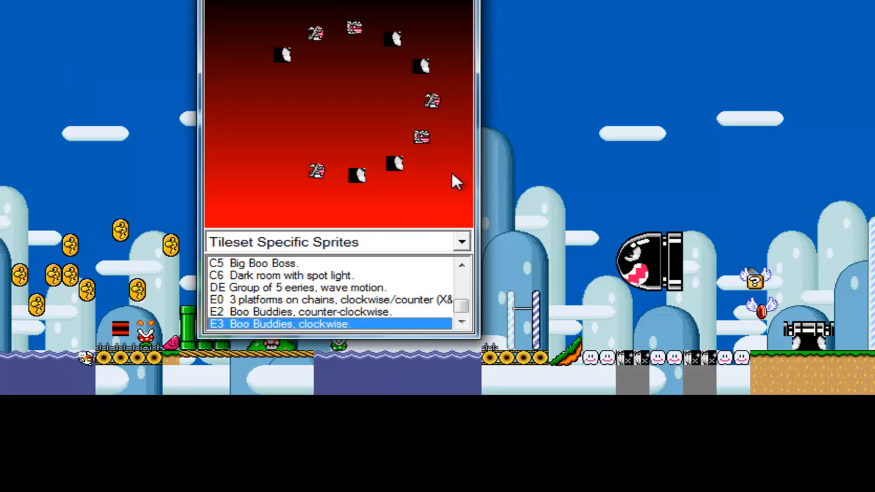
Switch the sprite list to Special Commands and Generators and examine its first entries, including the Layer 3 smash.
{"action": "left_click", "coordinate": [356, 244]}
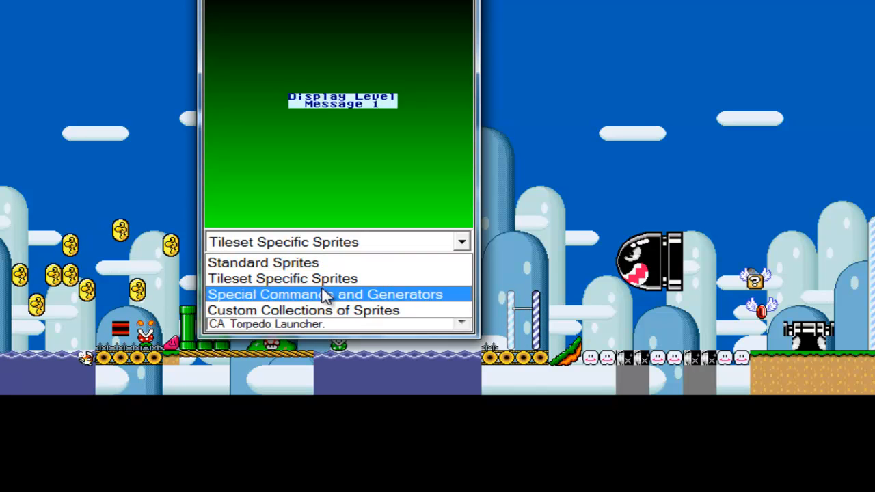
{"action": "left_click", "coordinate": [325, 295]}
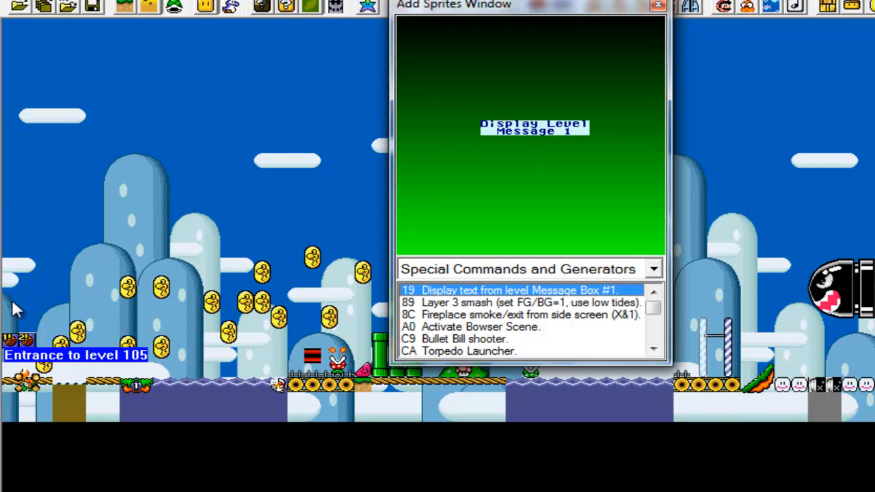
{"action": "left_click_drag", "start_coordinate": [12, 302], "coordinate": [22, 354]}
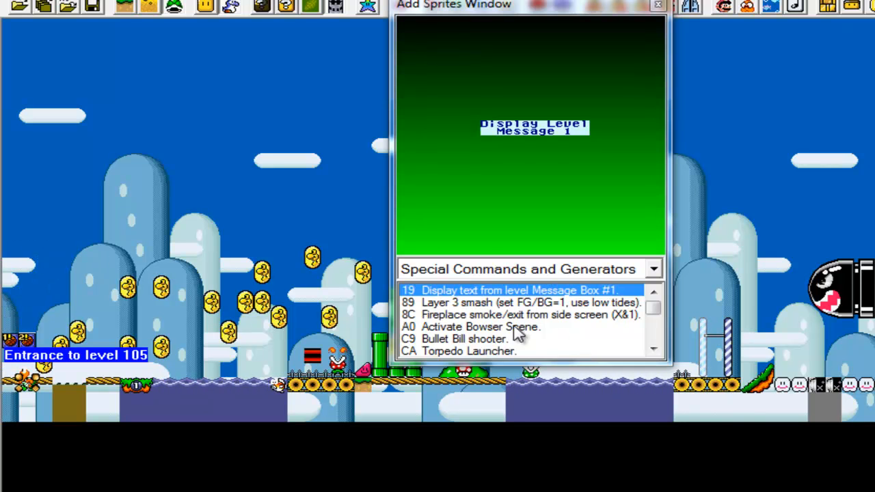
{"action": "left_click", "coordinate": [462, 303]}
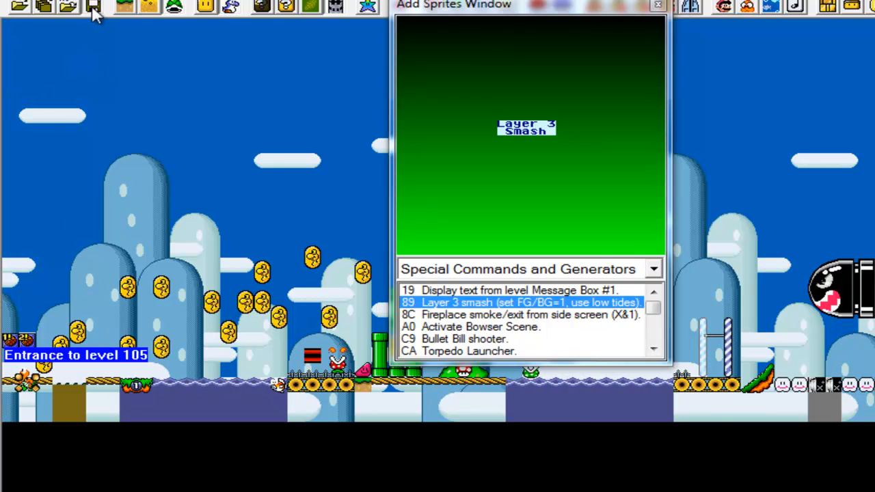
{"action": "left_click", "coordinate": [423, 327]}
{"action": "left_click", "coordinate": [445, 305]}
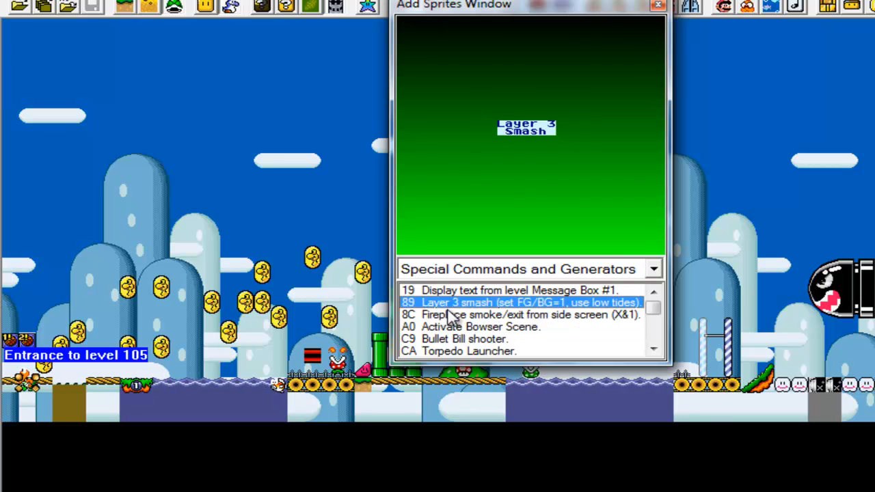
{"action": "left_click", "coordinate": [436, 315]}
{"action": "key", "text": "Up"}
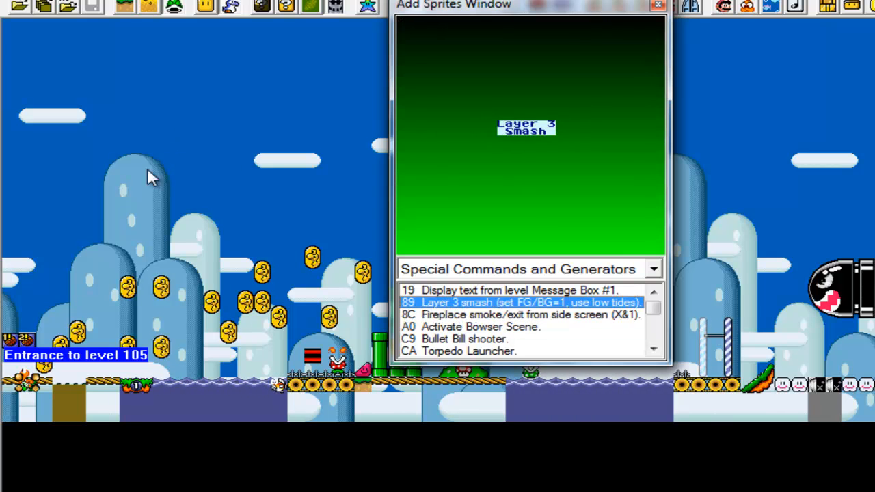
Place the Fireplace smoke/exit from side screen command above the entrance to level 105 and read its description.
{"action": "key", "text": "Down"}
{"action": "left_click_drag", "start_coordinate": [571, 309], "coordinate": [42, 282]}
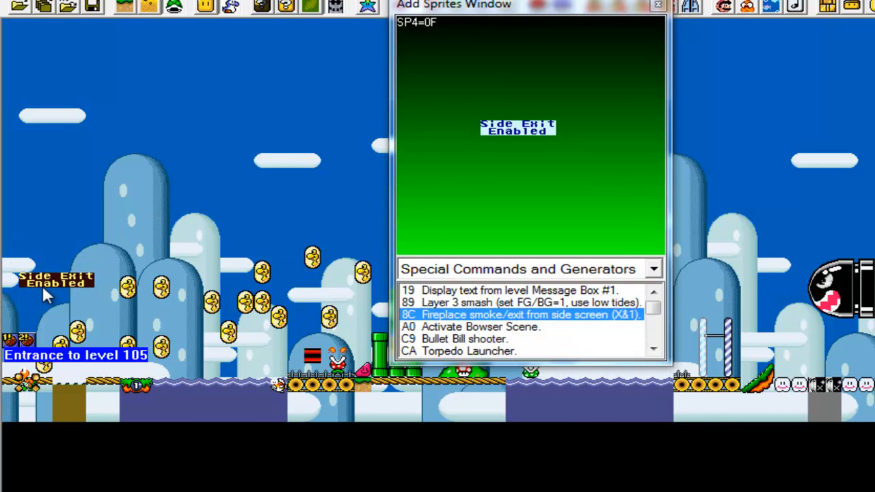
{"action": "left_click", "coordinate": [99, 206]}
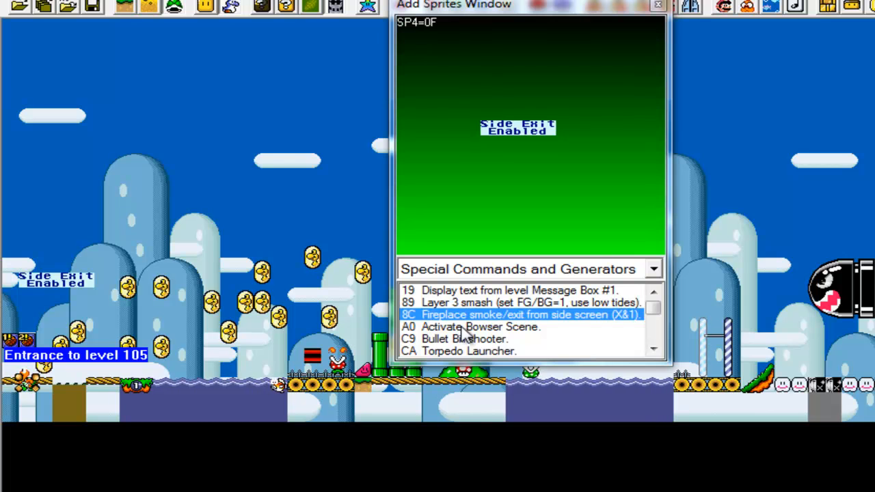
{"action": "left_click", "coordinate": [68, 280]}
{"action": "key", "text": "Left"}
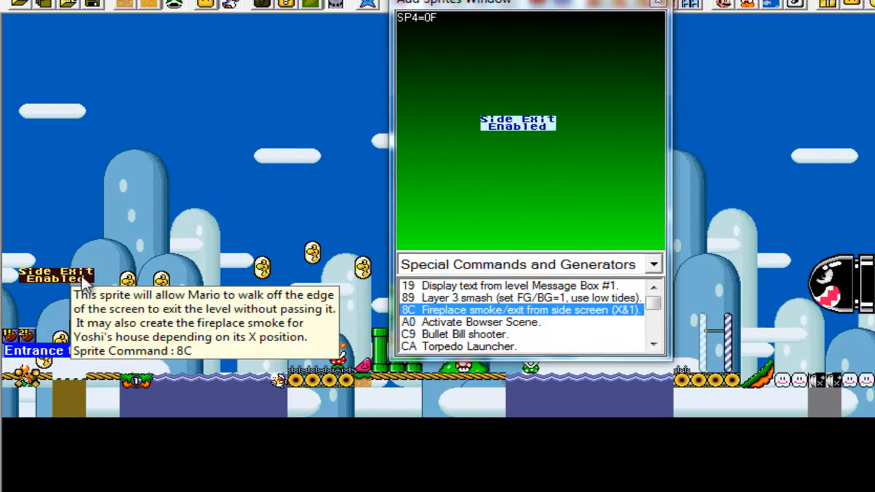
{"action": "left_click", "coordinate": [287, 332]}
Add a Bullet Bill shooter with a cannon block at the start of the grassy ground below the flying red coin.
{"action": "left_click", "coordinate": [528, 325]}
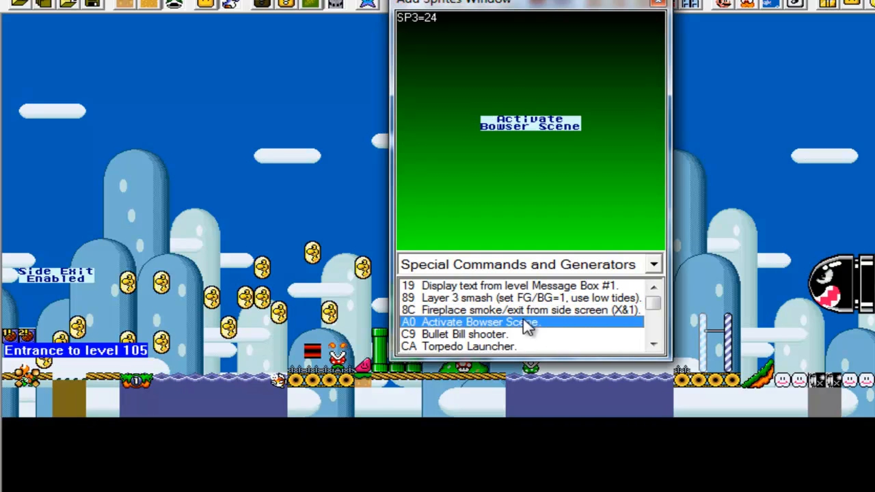
{"action": "left_click", "coordinate": [483, 335]}
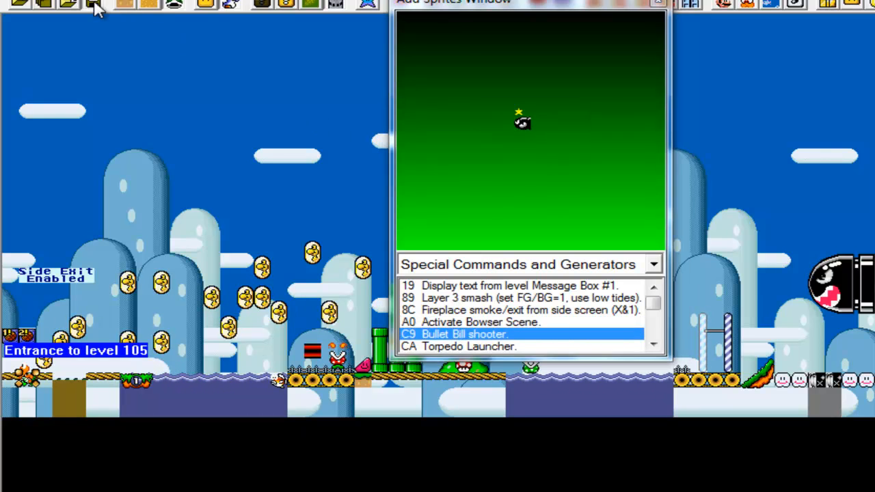
{"action": "left_click", "coordinate": [127, 7]}
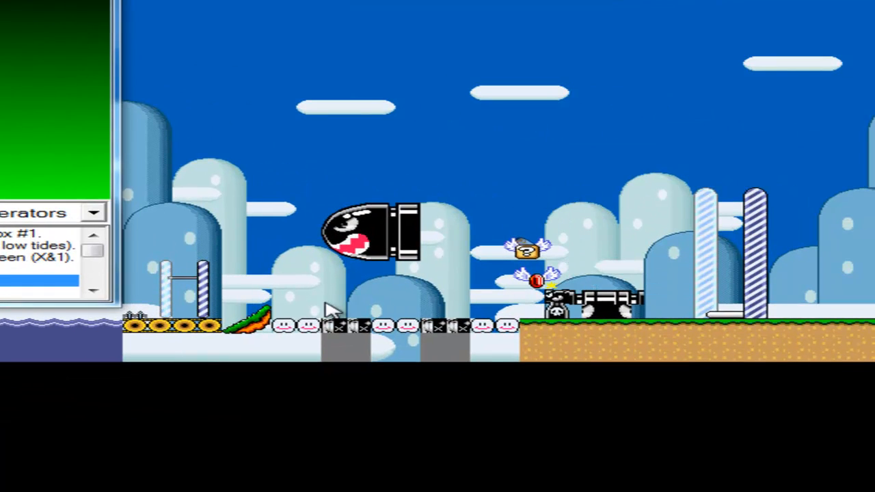
Look through the Special Commands and Generators from the Torpedo Launcher to the surrounded Bullet Bill generator.
{"action": "left_click", "coordinate": [38, 292]}
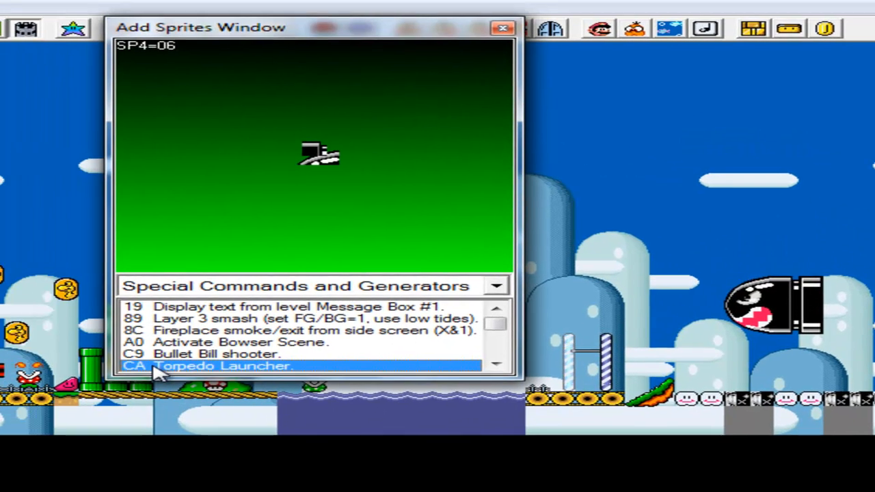
{"action": "key", "text": "Down"}
{"action": "key", "text": "Down"}
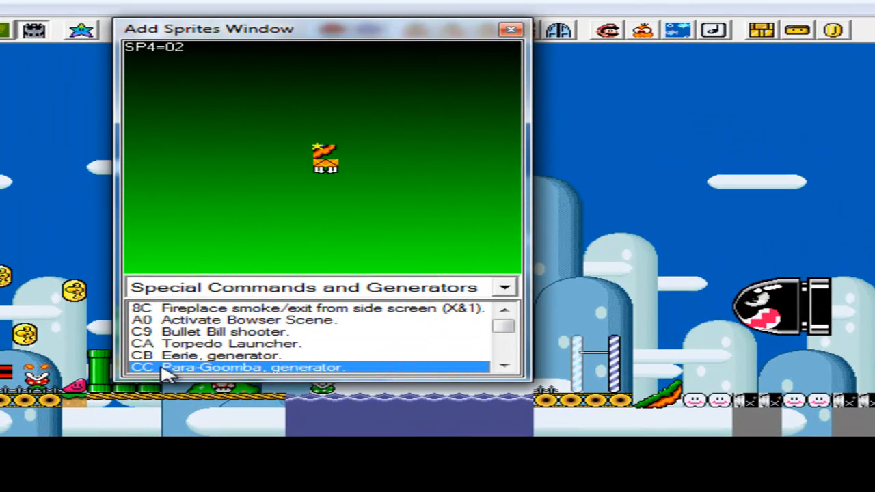
{"action": "key", "text": "Down"}
{"action": "key", "text": "Down"}
{"action": "key", "text": "Down"}
{"action": "key", "text": "Down"}
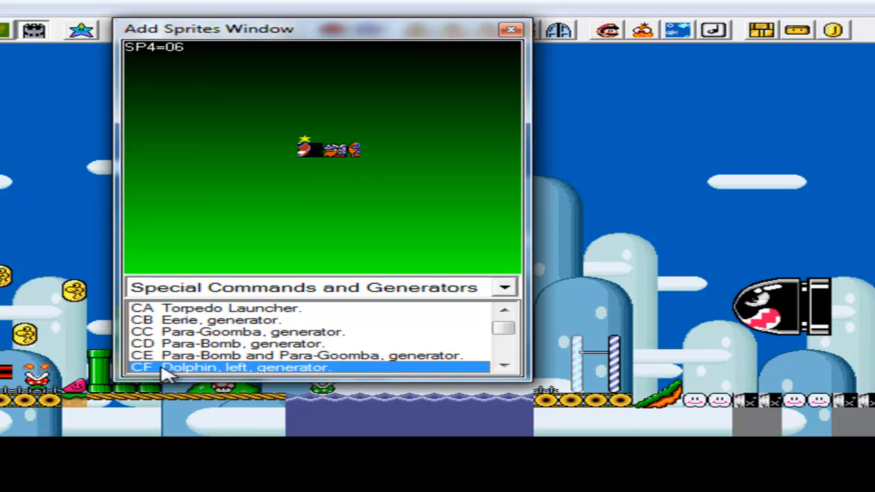
{"action": "key", "text": "Down"}
{"action": "key", "text": "Down"}
{"action": "key", "text": "Down"}
{"action": "key", "text": "Down"}
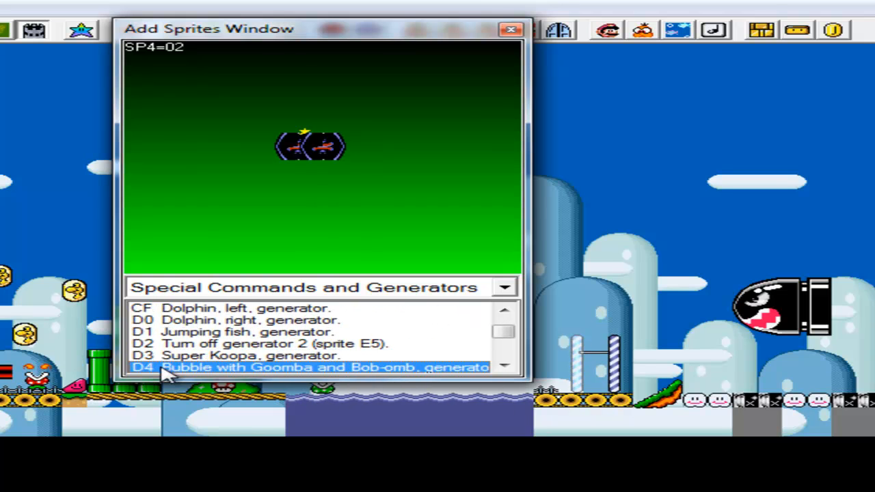
{"action": "key", "text": "Up"}
{"action": "key", "text": "Down"}
{"action": "key", "text": "Down"}
{"action": "key", "text": "Down"}
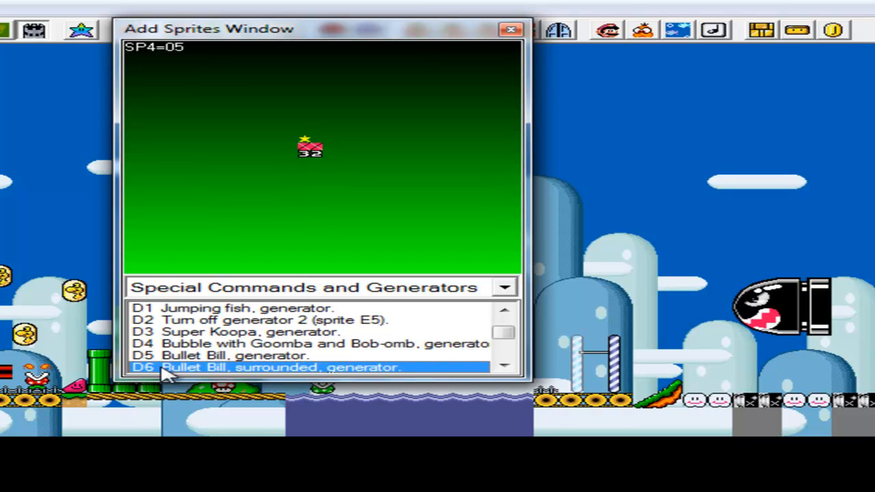
Look through the special commands that follow, including the ghost ceiling and Auto-Scroll entries, up to Layer 2 Smash 3.
{"action": "key", "text": "Down"}
{"action": "key", "text": "Down"}
{"action": "key", "text": "Down"}
{"action": "key", "text": "Down"}
{"action": "key", "text": "Down"}
{"action": "key", "text": "Down"}
{"action": "key", "text": "Down"}
{"action": "key", "text": "Down"}
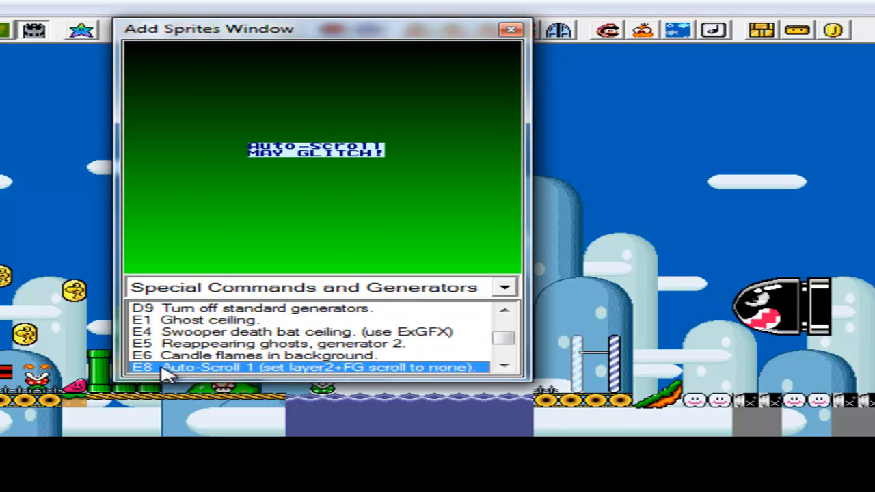
{"action": "key", "text": "Down"}
{"action": "key", "text": "Down"}
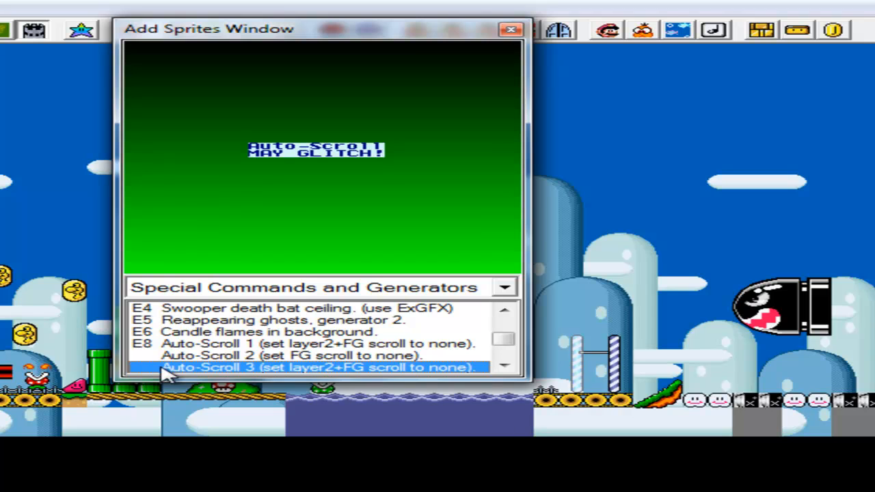
{"action": "key", "text": "Up"}
{"action": "key", "text": "Up"}
{"action": "key", "text": "Down"}
{"action": "key", "text": "Down"}
{"action": "key", "text": "Down"}
{"action": "key", "text": "Down"}
{"action": "key", "text": "Down"}
{"action": "key", "text": "Down"}
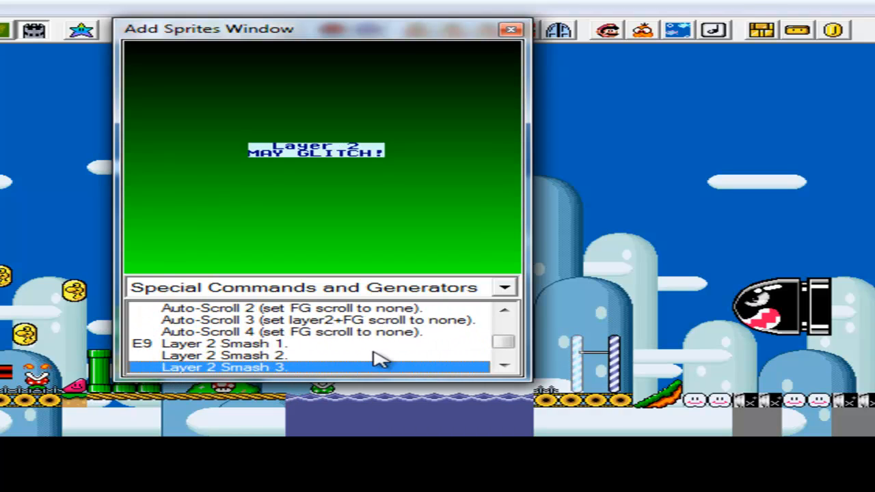
Look through the special commands from Layer 2 Scroll 1 to Layer 2 rise up when touched, and close the sprite list.
{"action": "key", "text": "Down"}
{"action": "key", "text": "Down"}
{"action": "key", "text": "Down"}
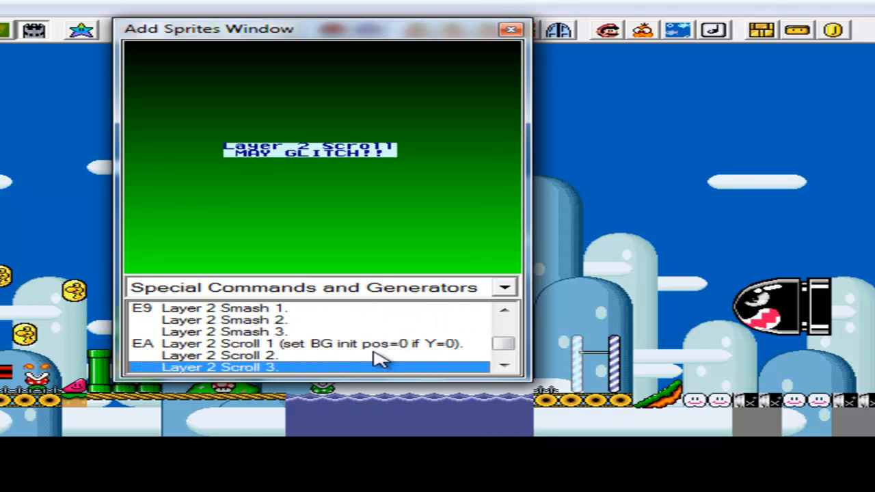
{"action": "key", "text": "Down"}
{"action": "key", "text": "Down"}
{"action": "key", "text": "Down"}
{"action": "key", "text": "Down"}
{"action": "key", "text": "Down"}
{"action": "key", "text": "Down"}
{"action": "key", "text": "Down"}
{"action": "key", "text": "Down"}
{"action": "key", "text": "Down"}
{"action": "key", "text": "Down"}
{"action": "key", "text": "Down"}
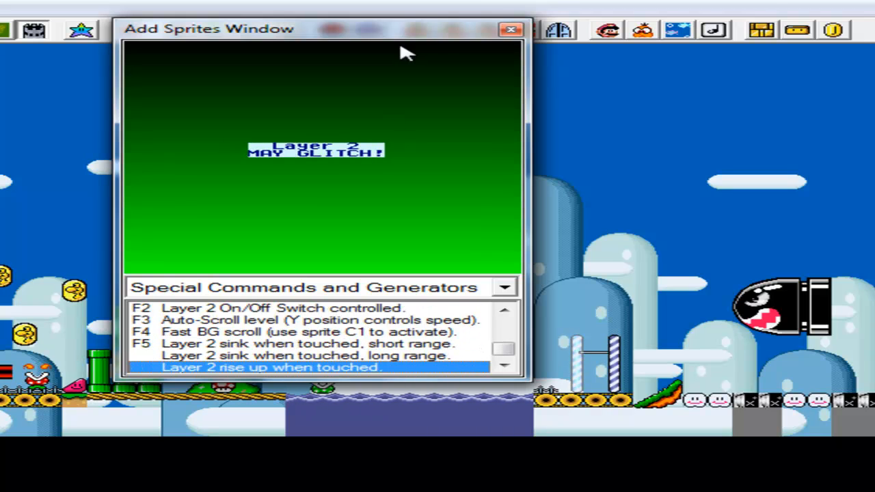
{"action": "left_click", "coordinate": [510, 30]}
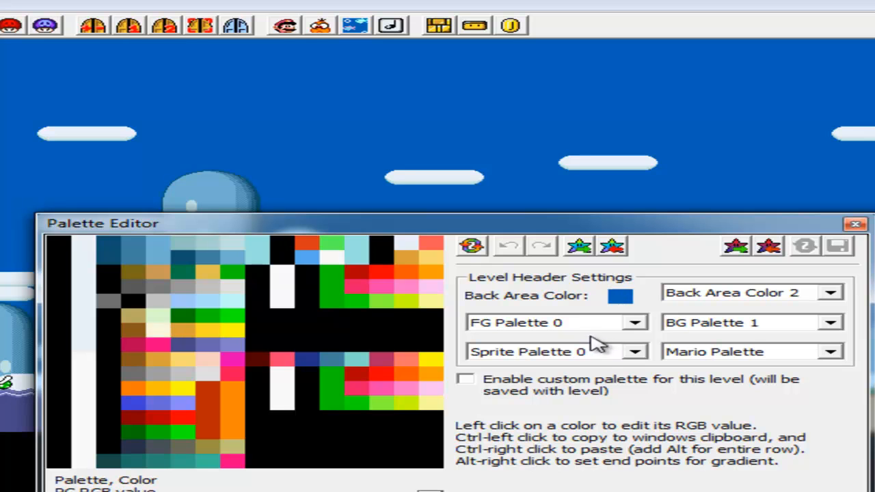
Preview the available FG palettes in the Palette Editor and return to FG Palette 0.
{"action": "left_click", "coordinate": [635, 323]}
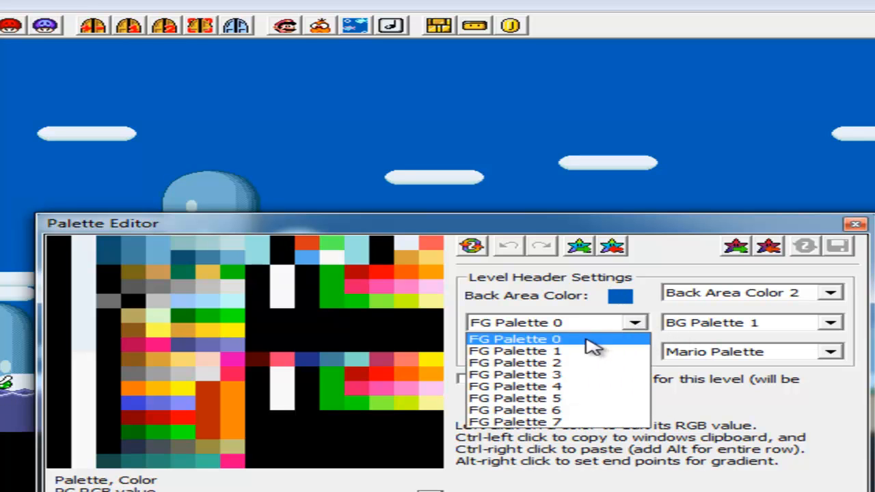
{"action": "left_click", "coordinate": [588, 342]}
{"action": "key", "text": "Down"}
{"action": "key", "text": "Down"}
{"action": "key", "text": "Down"}
{"action": "key", "text": "Down"}
{"action": "key", "text": "Down"}
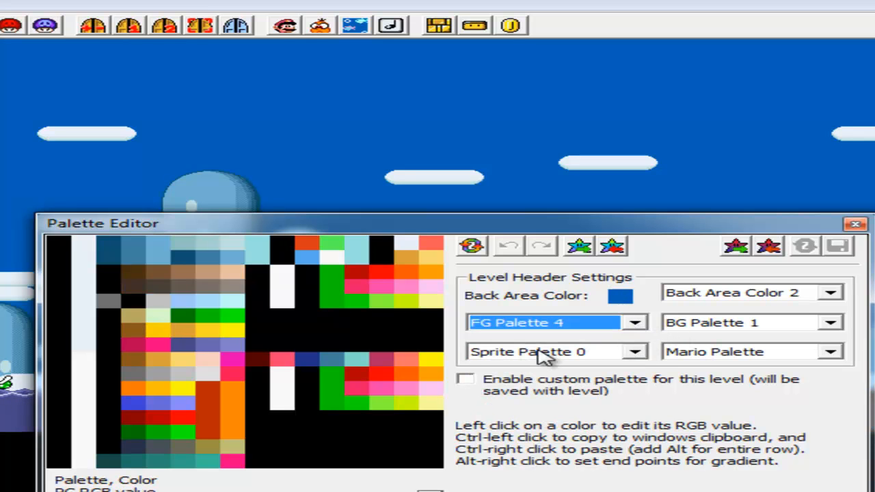
{"action": "key", "text": "Up"}
{"action": "key", "text": "Up"}
{"action": "key", "text": "Up"}
{"action": "key", "text": "Up"}
{"action": "key", "text": "Up"}
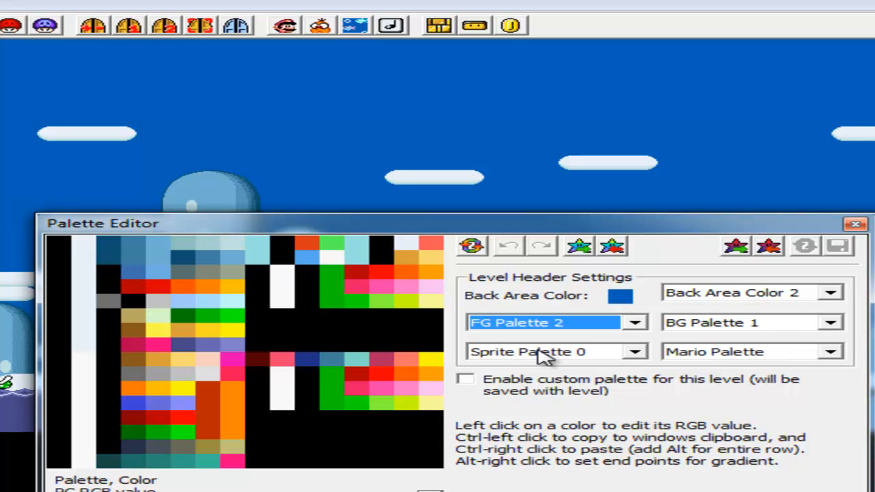
{"action": "key", "text": "Down"}
{"action": "key", "text": "Down"}
{"action": "key", "text": "Down"}
{"action": "key", "text": "Down"}
{"action": "key", "text": "Down"}
{"action": "key", "text": "Down"}
{"action": "key", "text": "Down"}
{"action": "key", "text": "Up"}
{"action": "key", "text": "Up"}
{"action": "key", "text": "Up"}
{"action": "key", "text": "Up"}
{"action": "key", "text": "Up"}
{"action": "key", "text": "Up"}
{"action": "key", "text": "Up"}
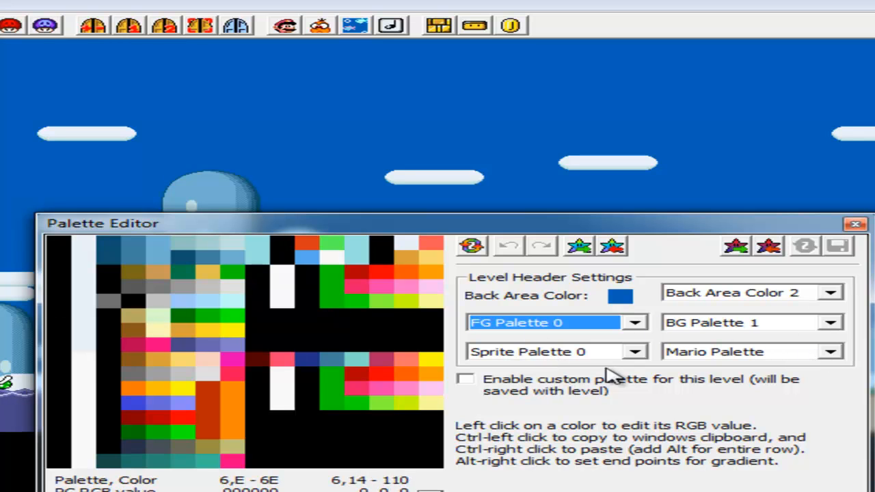
Preview the available sprite palettes and return to Sprite Palette 0.
{"action": "left_click", "coordinate": [634, 352]}
{"action": "left_click", "coordinate": [558, 381]}
{"action": "key", "text": "Down"}
{"action": "key", "text": "Down"}
{"action": "key", "text": "Down"}
{"action": "key", "text": "Down"}
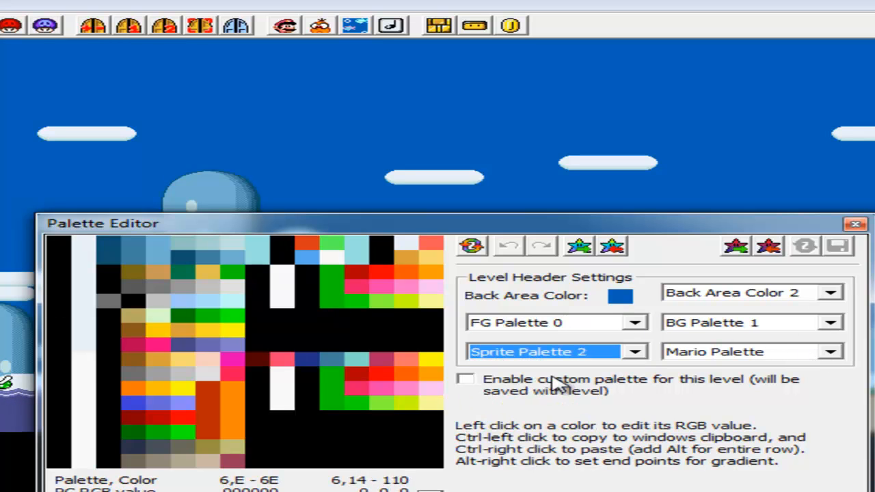
{"action": "key", "text": "Down"}
{"action": "key", "text": "Down"}
{"action": "key", "text": "Up"}
{"action": "key", "text": "Up"}
{"action": "key", "text": "Up"}
{"action": "key", "text": "Up"}
{"action": "key", "text": "Up"}
{"action": "key", "text": "Up"}
{"action": "key", "text": "Up"}
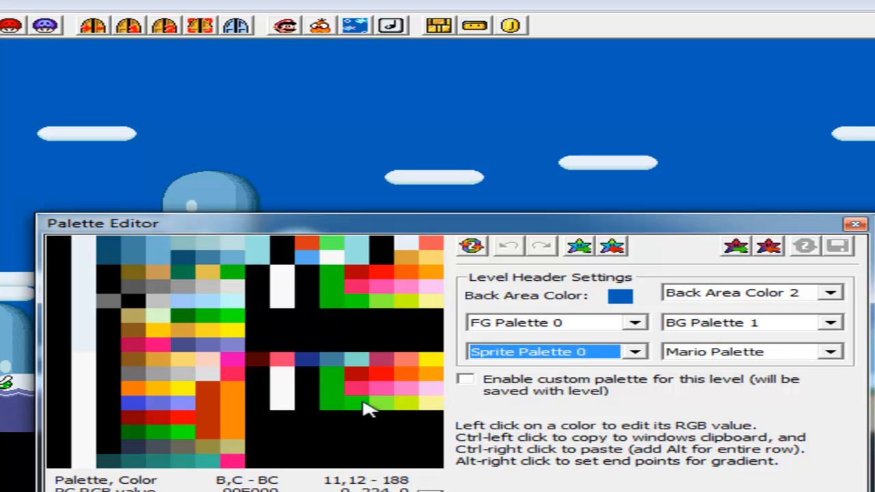
Recolor the two darker green shades in palette row D to hot pink (red 255, green 0).
{"action": "left_click", "coordinate": [152, 436]}
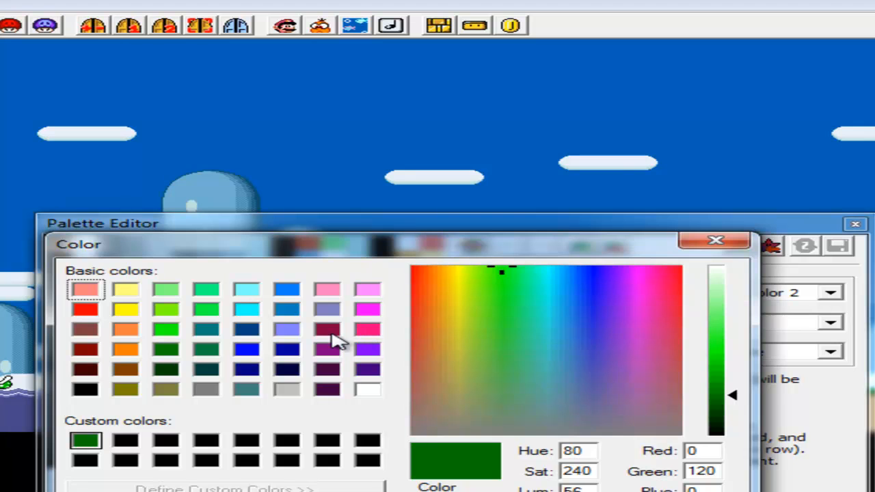
{"action": "left_click", "coordinate": [367, 329]}
{"action": "key", "text": "Escape"}
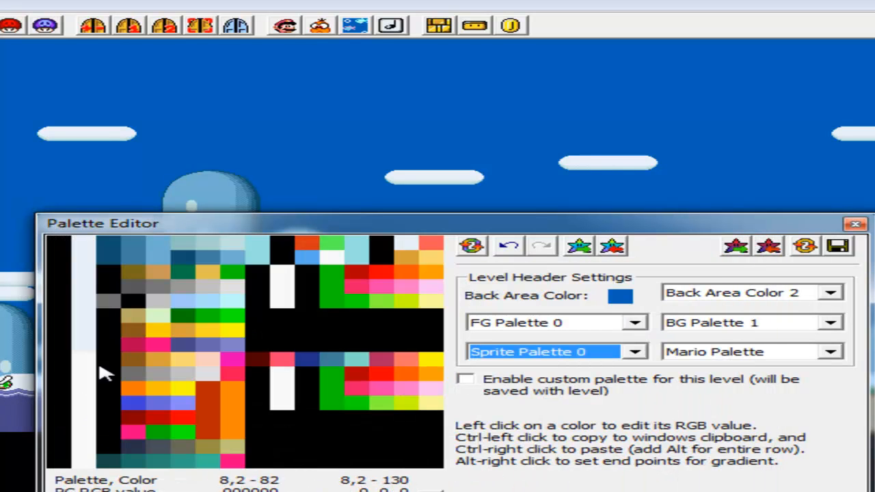
{"action": "left_click", "coordinate": [150, 437]}
{"action": "left_click", "coordinate": [367, 329]}
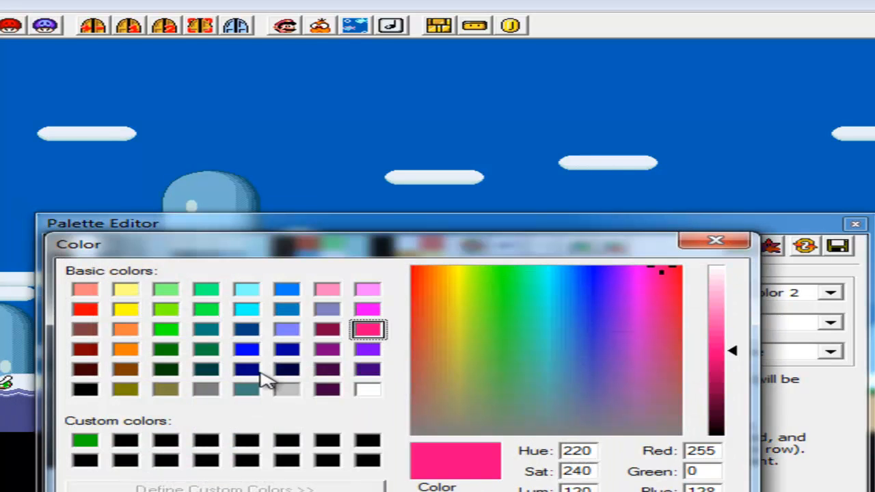
{"action": "key", "text": "Return"}
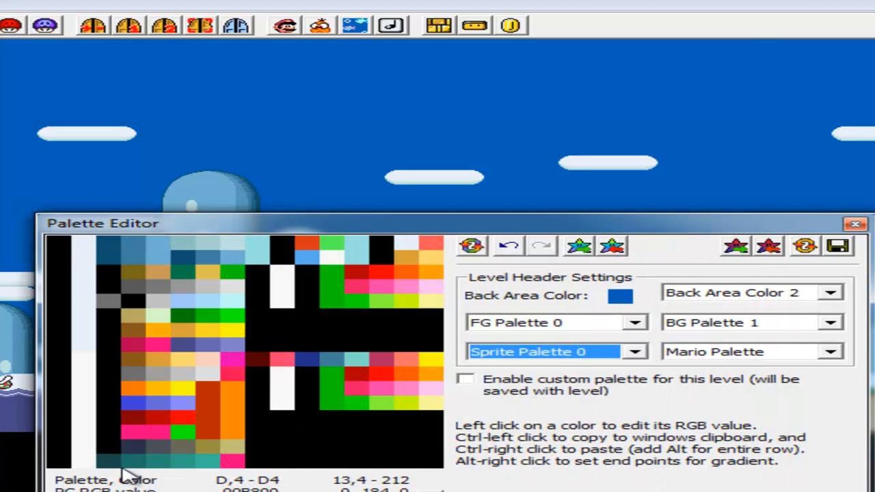
Recolor the remaining bright green shade in palette row D to the light pink-violet basic color.
{"action": "left_click", "coordinate": [180, 441]}
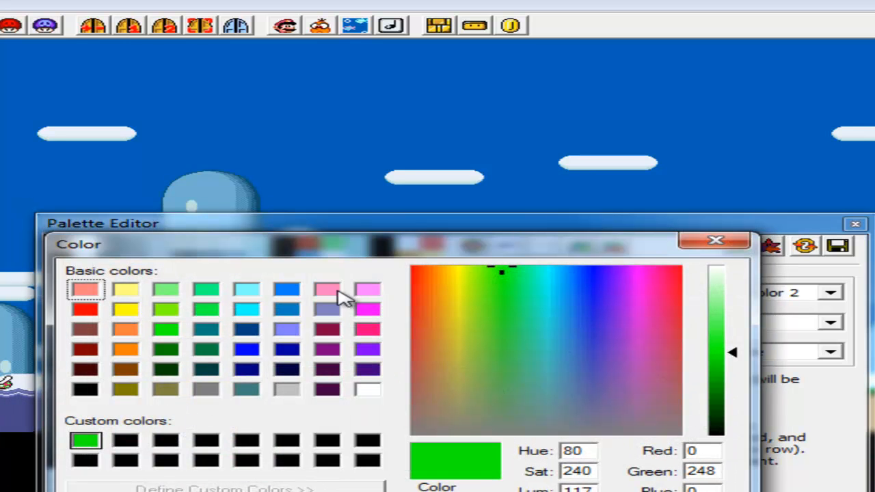
{"action": "left_click", "coordinate": [367, 291]}
{"action": "key", "text": "Return"}
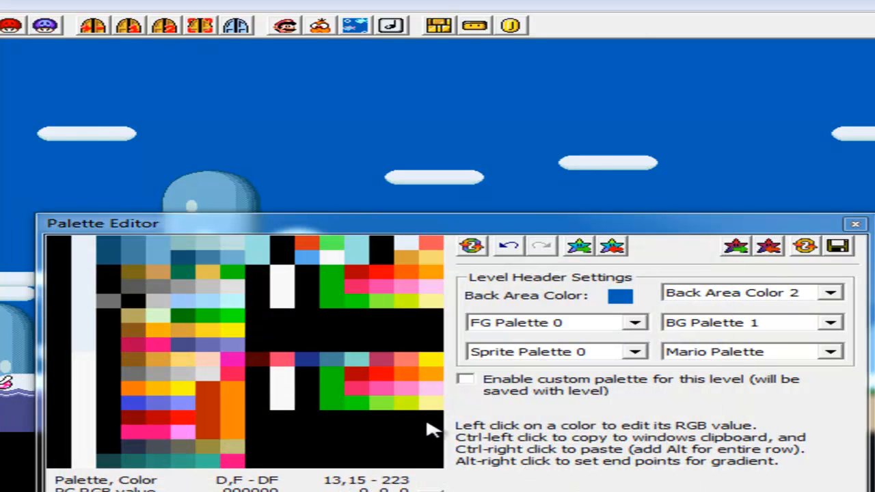
Preview the background palettes one after another, from BG Palette 0 to BG Palette 6.
{"action": "left_click", "coordinate": [775, 326]}
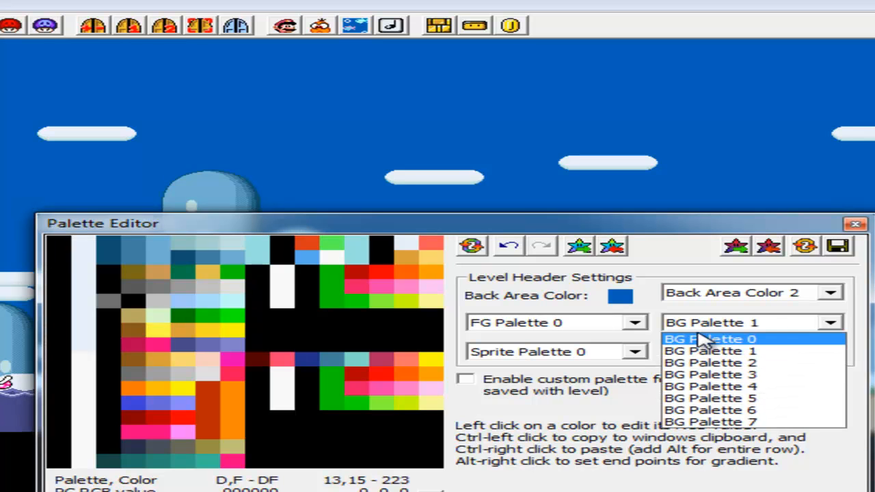
{"action": "left_click", "coordinate": [707, 340]}
{"action": "key", "text": "Down"}
{"action": "key", "text": "Down"}
{"action": "key", "text": "Down"}
{"action": "key", "text": "Down"}
{"action": "key", "text": "Down"}
{"action": "key", "text": "Up"}
{"action": "key", "text": "Down"}
{"action": "key", "text": "Down"}
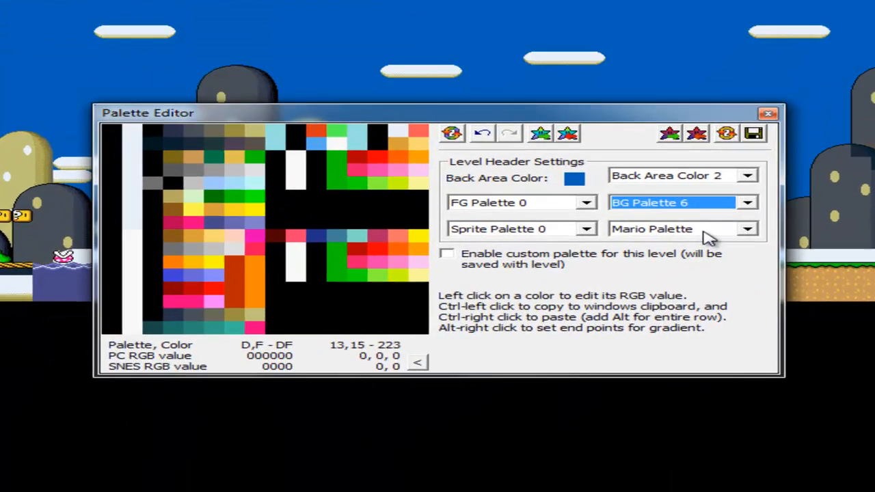
Switch the player palette repeatedly between Mario Palette and Luigi Palette to compare the colors they affect, ending on Mario Palette.
{"action": "left_click", "coordinate": [709, 234]}
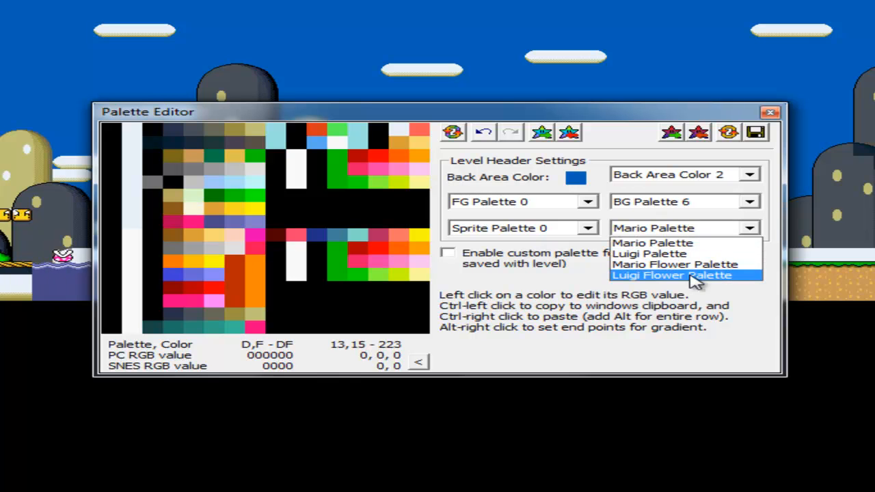
{"action": "left_click", "coordinate": [676, 245]}
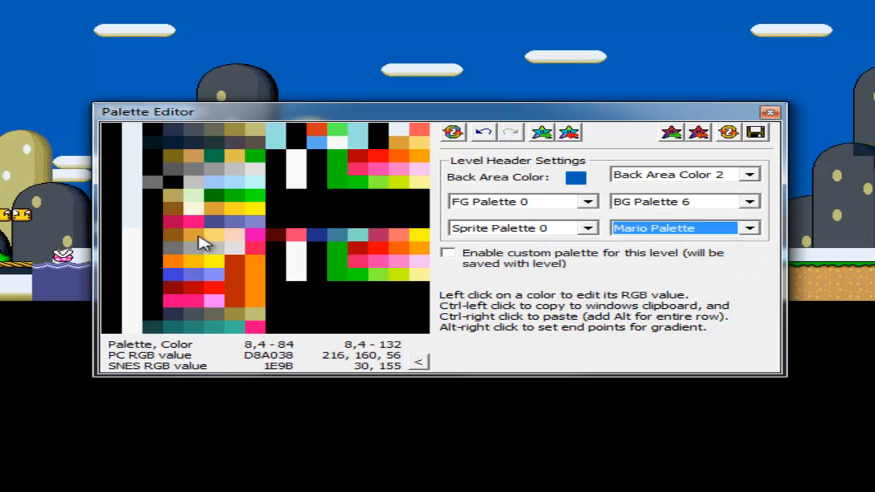
{"action": "key", "text": "Down"}
{"action": "key", "text": "Up"}
{"action": "key", "text": "Down"}
{"action": "key", "text": "Up"}
{"action": "key", "text": "Down"}
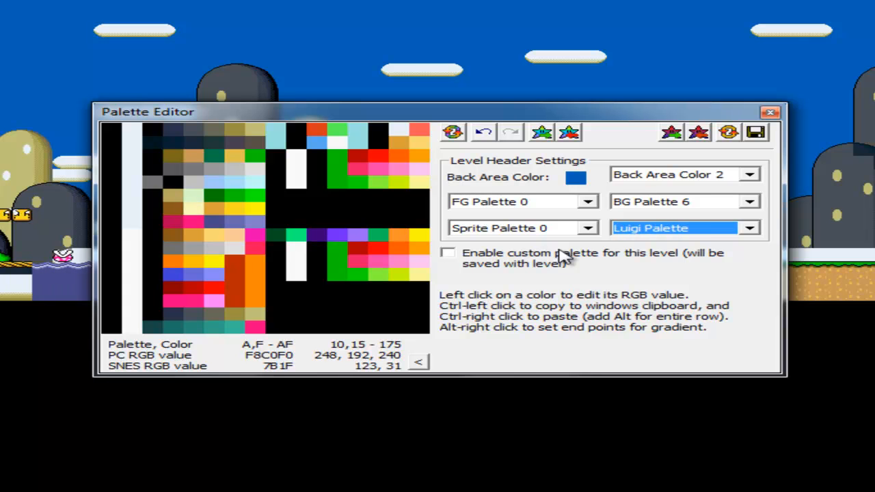
{"action": "key", "text": "Up"}
{"action": "key", "text": "Down"}
{"action": "key", "text": "Up"}
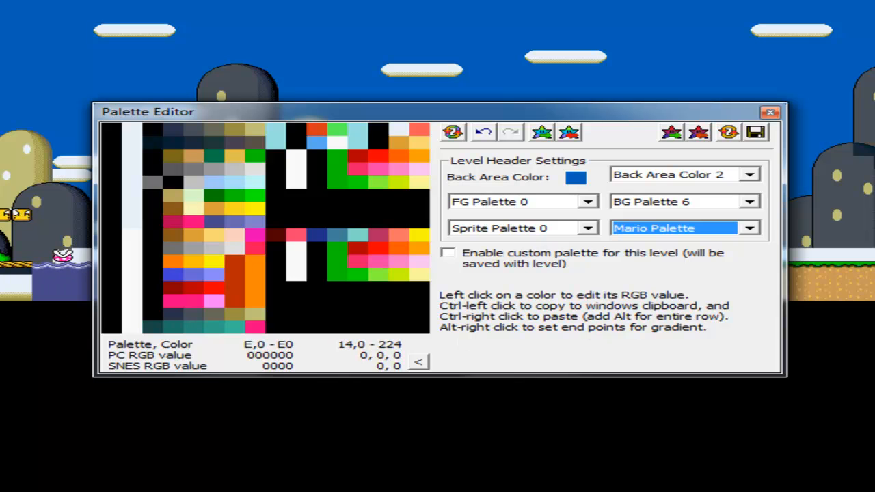
{"action": "key", "text": "Left"}
{"action": "key", "text": "Left"}
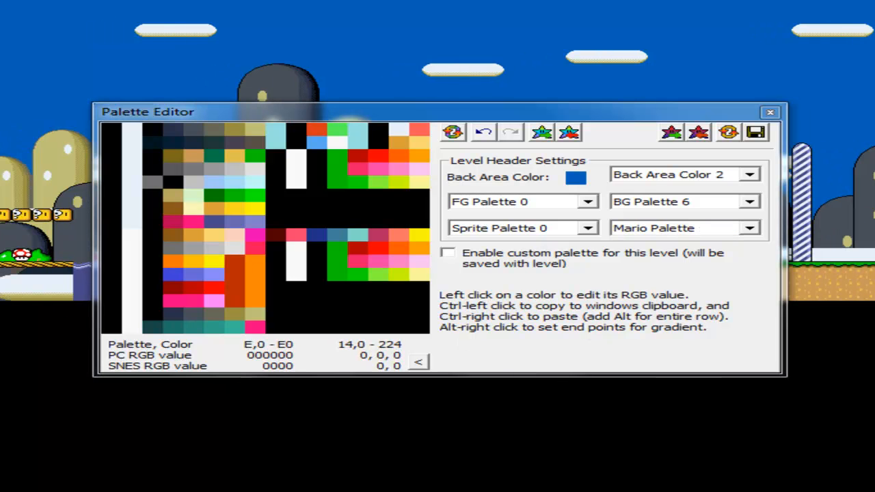
{"action": "left_click", "coordinate": [661, 229]}
{"action": "left_click", "coordinate": [660, 236]}
{"action": "key", "text": "Down"}
{"action": "key", "text": "Up"}
Set color 8 of palette 8 to pure blue (0, 0, 255) and copy it across the row's colors through E.
{"action": "left_click", "coordinate": [281, 236]}
{"action": "left_click", "coordinate": [268, 226]}
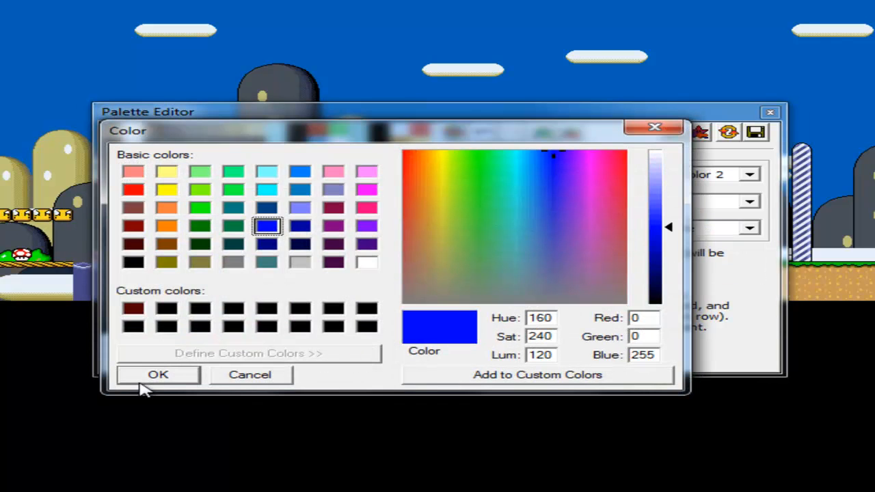
{"action": "left_click", "coordinate": [159, 376]}
{"action": "right_click", "coordinate": [301, 240], "text": "ctrl"}
{"action": "right_click", "coordinate": [318, 239], "text": "ctrl"}
{"action": "right_click", "coordinate": [337, 239], "text": "ctrl"}
{"action": "right_click", "coordinate": [358, 239], "text": "ctrl"}
{"action": "right_click", "coordinate": [397, 238], "text": "ctrl"}
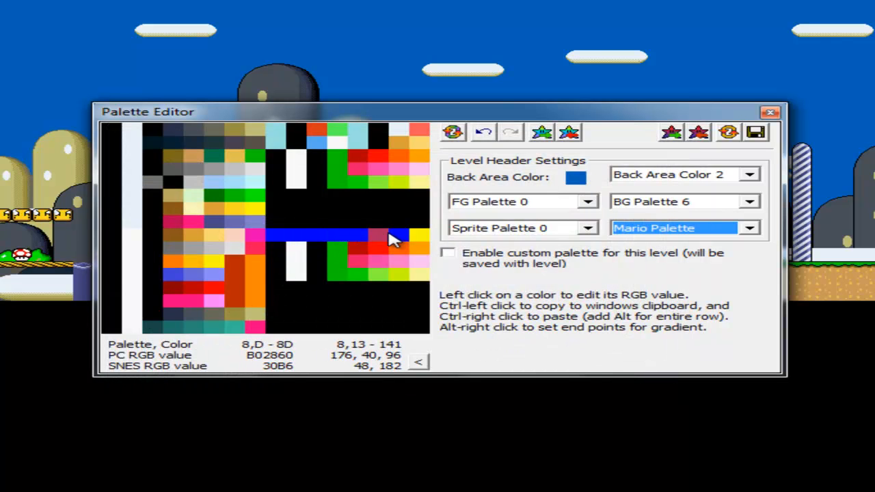
Compare the recolored Mario Palette with the Luigi Palette by switching between the two, ending on Mario Palette.
{"action": "key", "text": "Down"}
{"action": "key", "text": "Up"}
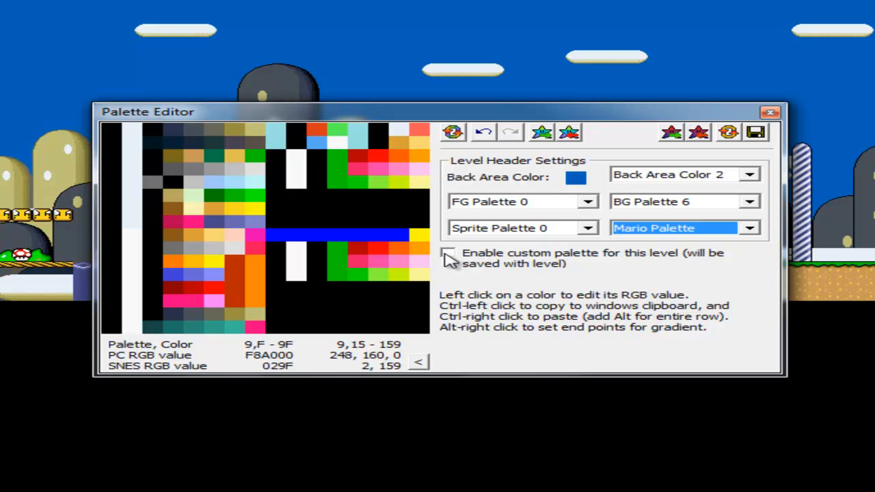
{"action": "key", "text": "Down"}
{"action": "key", "text": "Up"}
{"action": "key", "text": "Down"}
{"action": "key", "text": "Up"}
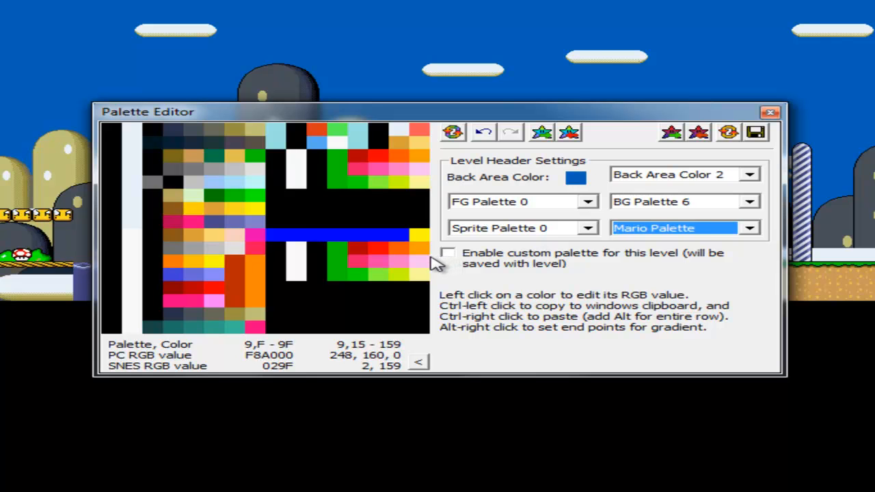
{"action": "key", "text": "Down"}
{"action": "key", "text": "Up"}
{"action": "key", "text": "Down"}
{"action": "key", "text": "Up"}
{"action": "key", "text": "Down"}
{"action": "key", "text": "Up"}
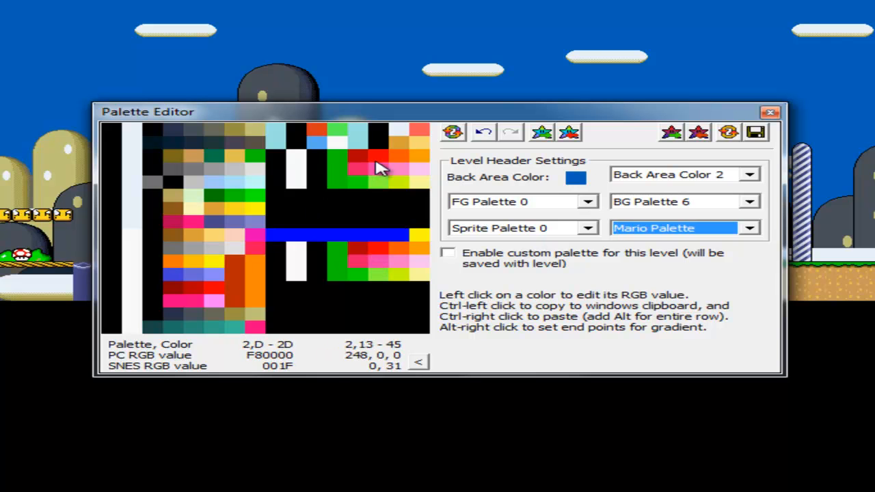
Paste blue over colors C and D of palettes 2 and 3 and the red swatches of palette C, and save the palette changes.
{"action": "right_click", "coordinate": [356, 170], "text": "ctrl"}
{"action": "key", "text": "Down"}
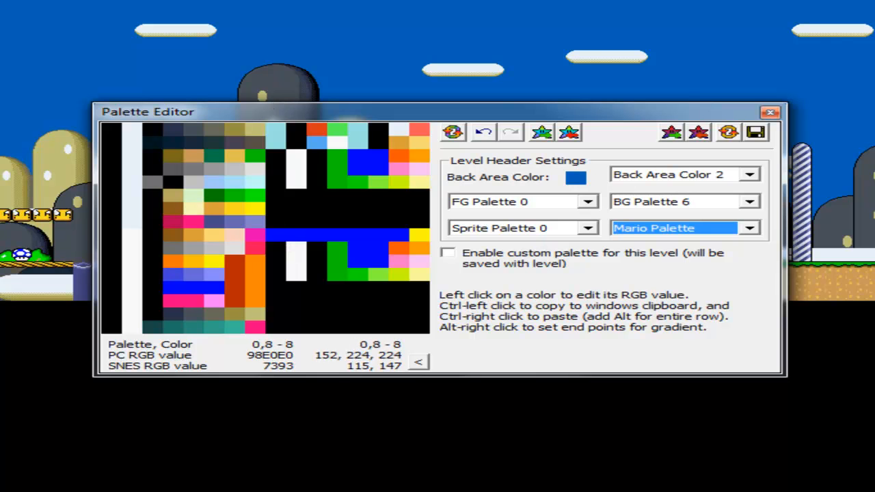
{"action": "left_click", "coordinate": [757, 134]}
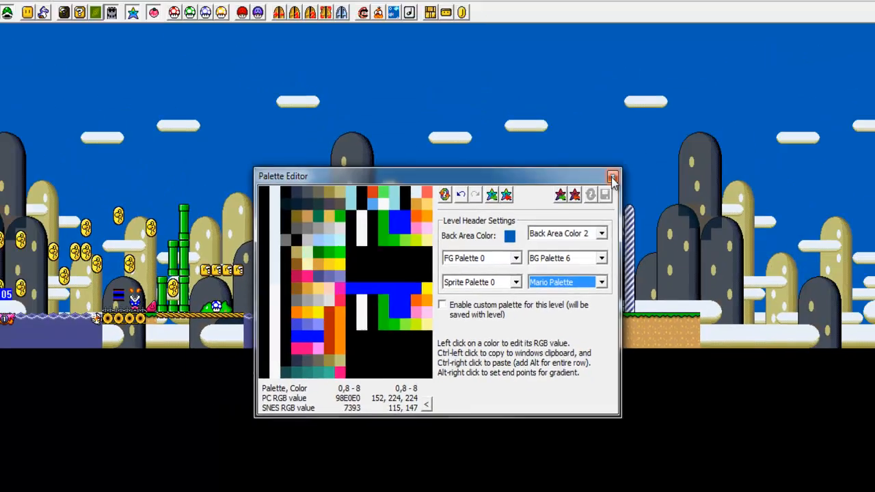
{"action": "left_click", "coordinate": [770, 111]}
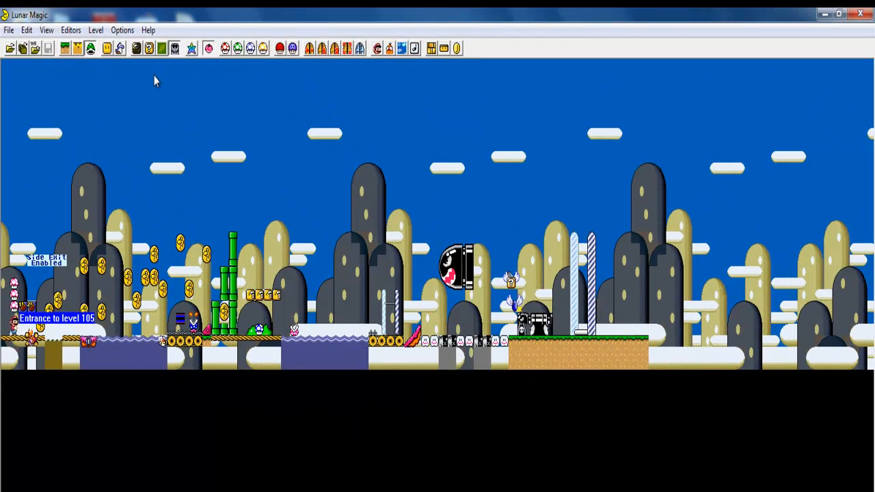
Preview Sprite Palette 2 in the Palette Editor and return to Sprite Palette 0.
{"action": "left_click", "coordinate": [191, 48]}
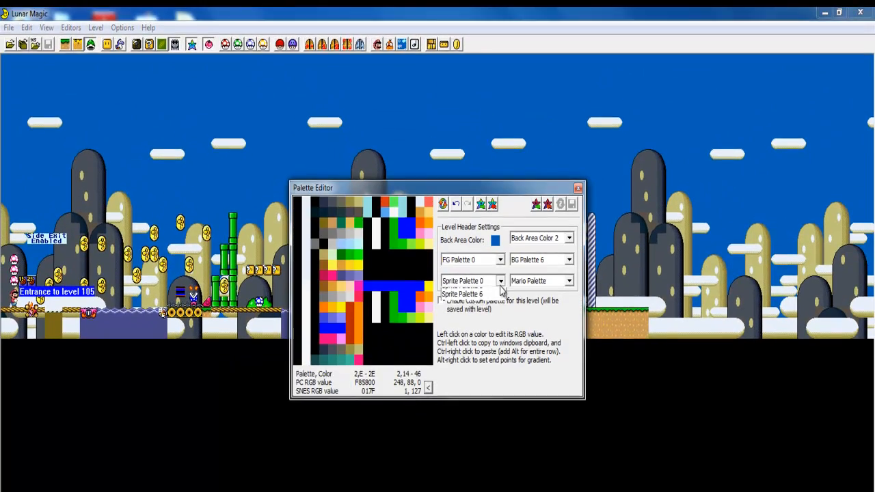
{"action": "left_click", "coordinate": [500, 306]}
{"action": "left_click", "coordinate": [462, 325]}
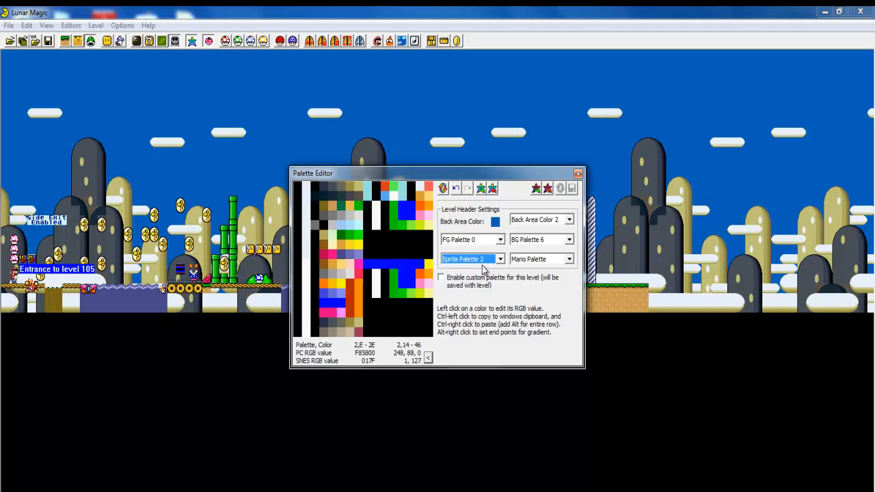
{"action": "scroll", "coordinate": [482, 266], "scroll_direction": "up", "scroll_amount": 7}
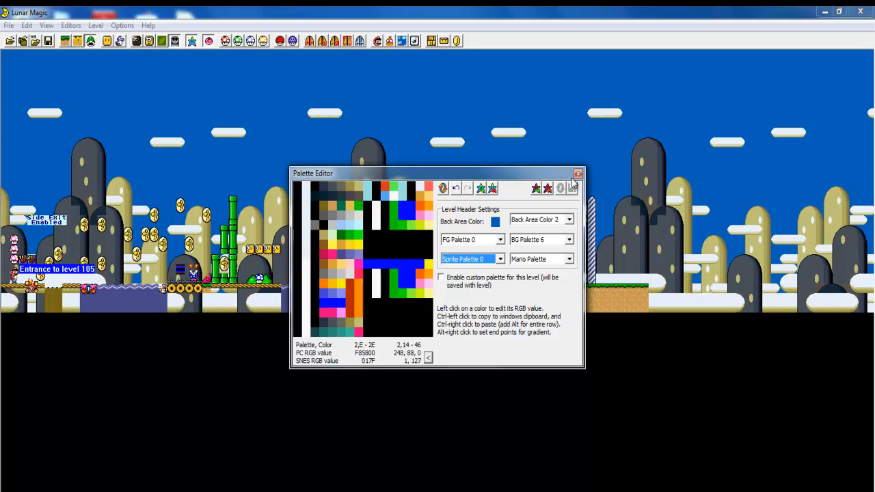
{"action": "left_click", "coordinate": [578, 173]}
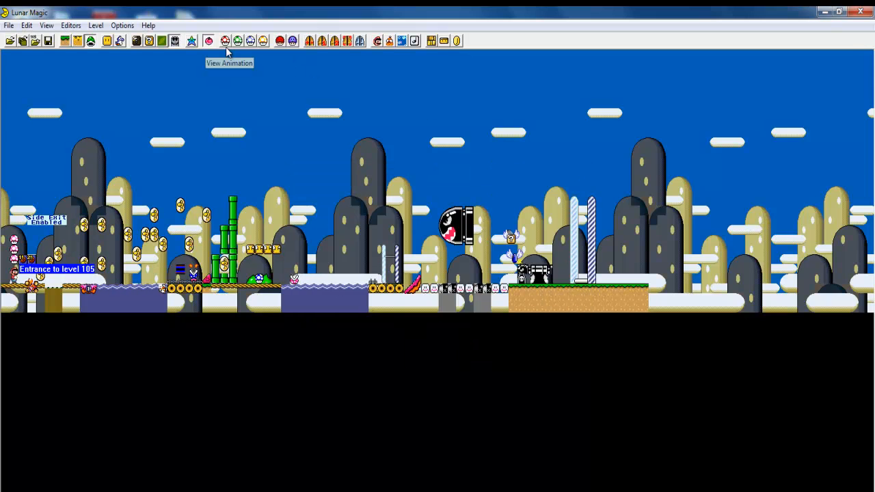
Change the level header's sprite GFX to set 5 (SP1=00, SP2=01, SP3=13, SP4=09, Pokey).
{"action": "left_click", "coordinate": [292, 41]}
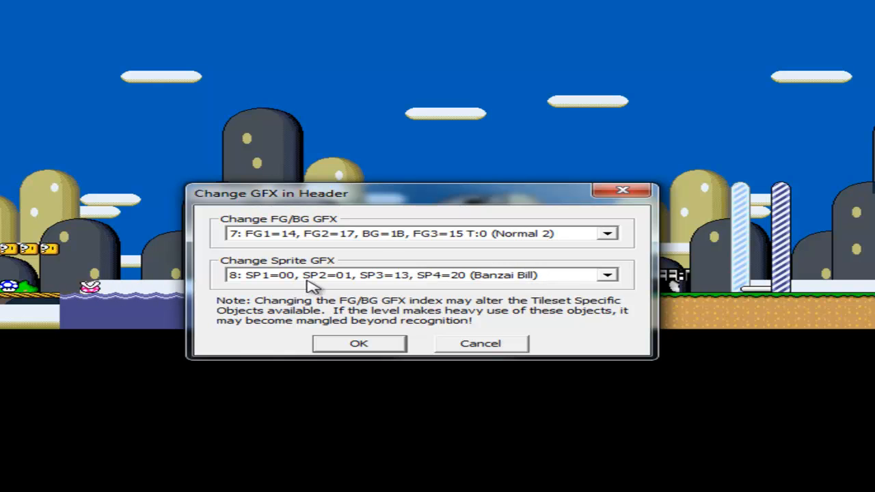
{"action": "left_click_drag", "start_coordinate": [538, 197], "coordinate": [62, 10]}
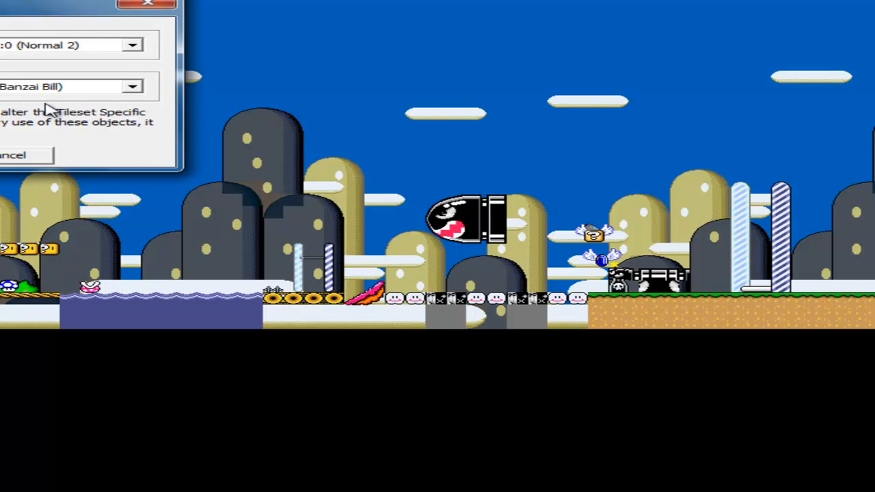
{"action": "left_click", "coordinate": [20, 86]}
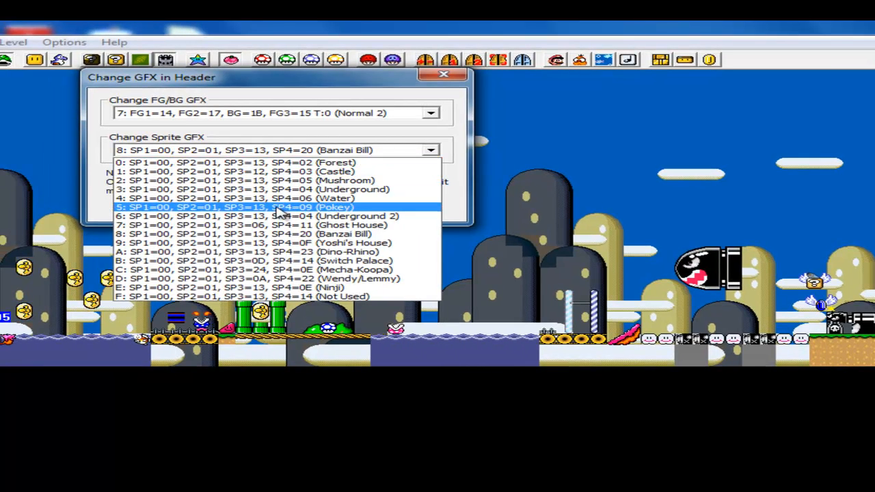
{"action": "left_click", "coordinate": [276, 207]}
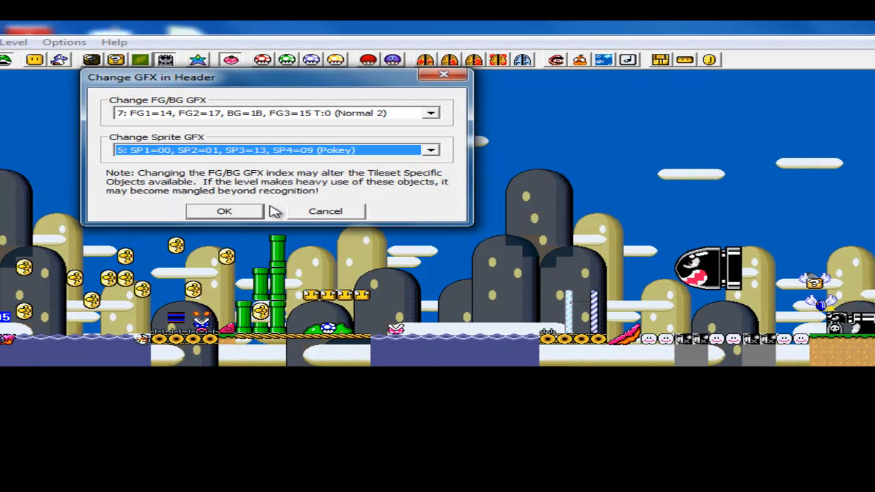
{"action": "left_click", "coordinate": [224, 212]}
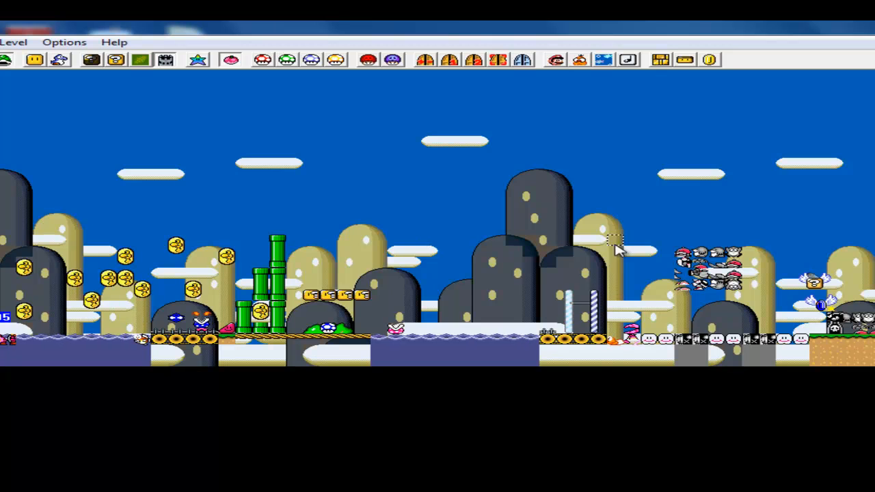
{"action": "left_click_drag", "start_coordinate": [491, 270], "coordinate": [487, 271]}
{"action": "left_click_drag", "start_coordinate": [649, 241], "coordinate": [602, 218]}
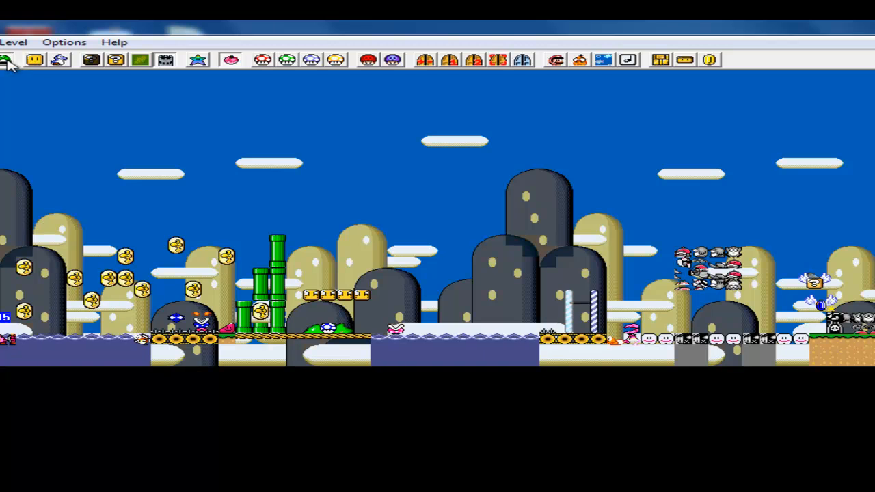
Add sprite 70 Pokey from the Tileset Specific Sprites near the entrance to level 105.
{"action": "left_click", "coordinate": [59, 61]}
{"action": "left_click", "coordinate": [388, 255]}
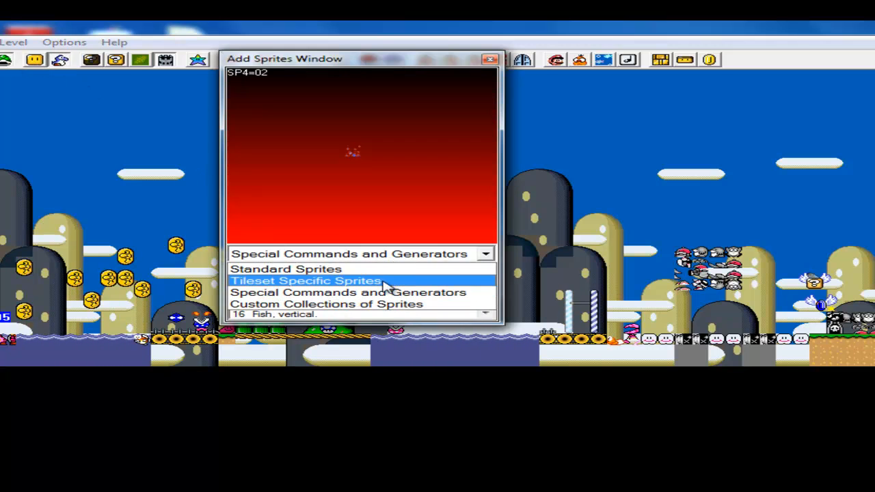
{"action": "left_click", "coordinate": [369, 280]}
{"action": "key", "text": "Down"}
{"action": "key", "text": "Down"}
{"action": "key", "text": "Down"}
{"action": "key", "text": "Down"}
{"action": "key", "text": "Down"}
{"action": "key", "text": "Down"}
{"action": "key", "text": "Down"}
{"action": "key", "text": "Down"}
{"action": "key", "text": "Down"}
{"action": "key", "text": "Down"}
{"action": "key", "text": "Down"}
{"action": "key", "text": "Down"}
{"action": "key", "text": "Down"}
{"action": "key", "text": "Down"}
{"action": "key", "text": "Down"}
{"action": "key", "text": "Down"}
{"action": "key", "text": "Down"}
{"action": "key", "text": "Down"}
{"action": "key", "text": "Down"}
{"action": "key", "text": "Down"}
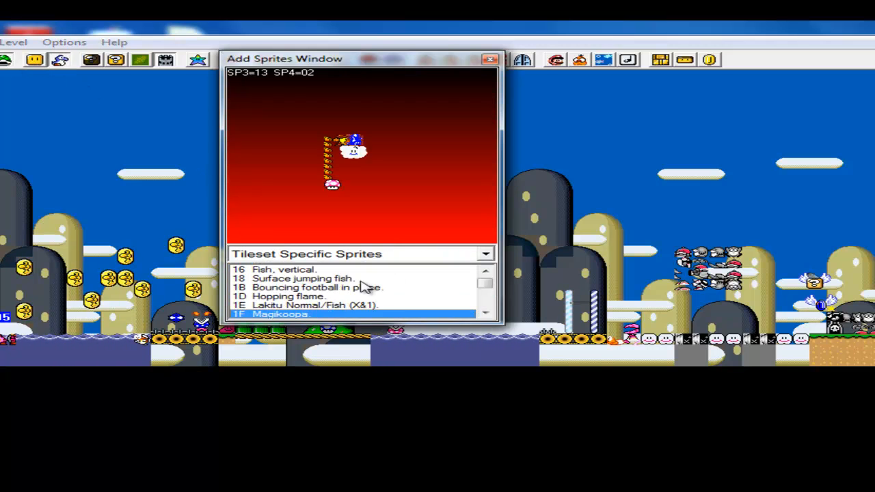
{"action": "key", "text": "Down"}
{"action": "key", "text": "Down"}
{"action": "key", "text": "Down"}
{"action": "key", "text": "Down"}
{"action": "key", "text": "Down"}
{"action": "key", "text": "Down"}
{"action": "key", "text": "Down"}
{"action": "key", "text": "Down"}
{"action": "key", "text": "Down"}
{"action": "key", "text": "Down"}
{"action": "key", "text": "Down"}
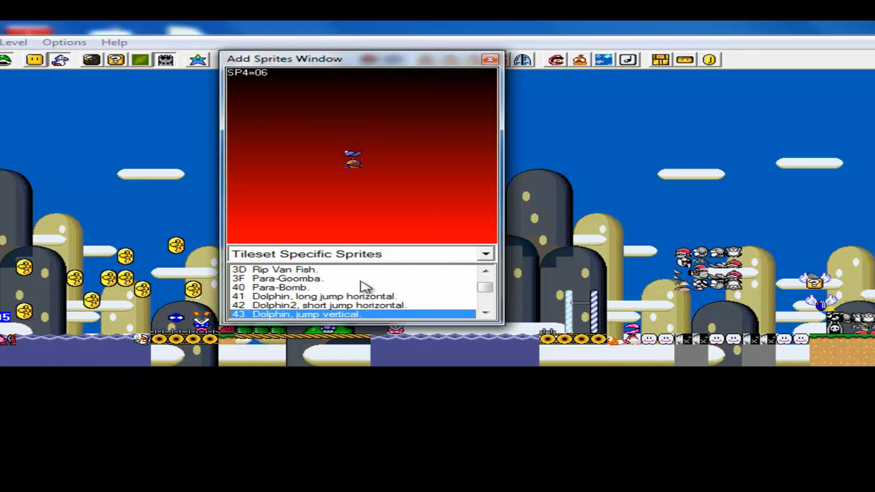
{"action": "key", "text": "Down"}
{"action": "key", "text": "Down"}
{"action": "key", "text": "Down"}
{"action": "key", "text": "Down"}
{"action": "key", "text": "Down"}
{"action": "key", "text": "Down"}
{"action": "key", "text": "Down"}
{"action": "key", "text": "Down"}
{"action": "key", "text": "Down"}
{"action": "key", "text": "Down"}
{"action": "key", "text": "Down"}
{"action": "key", "text": "Down"}
{"action": "key", "text": "Down"}
{"action": "key", "text": "Down"}
{"action": "key", "text": "Down"}
{"action": "key", "text": "Down"}
{"action": "key", "text": "Down"}
{"action": "key", "text": "Down"}
{"action": "key", "text": "Down"}
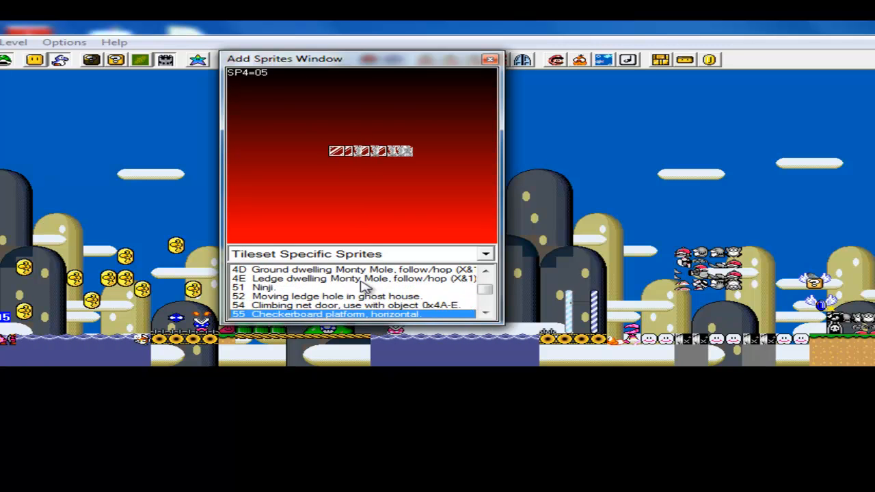
{"action": "key", "text": "Down"}
{"action": "key", "text": "Down"}
{"action": "key", "text": "Down"}
{"action": "key", "text": "Down"}
{"action": "key", "text": "Down"}
{"action": "key", "text": "Down"}
{"action": "key", "text": "Down"}
{"action": "key", "text": "Down"}
{"action": "key", "text": "Down"}
{"action": "key", "text": "Down"}
{"action": "key", "text": "Down"}
{"action": "key", "text": "Down"}
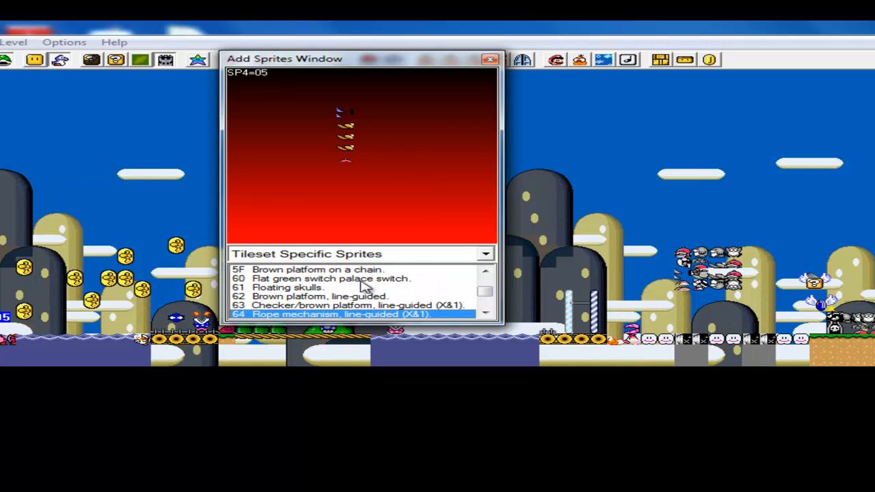
{"action": "key", "text": "Down"}
{"action": "key", "text": "Down"}
{"action": "key", "text": "Down"}
{"action": "key", "text": "Down"}
{"action": "key", "text": "Down"}
{"action": "key", "text": "Up"}
{"action": "key", "text": "Up"}
{"action": "key", "text": "Up"}
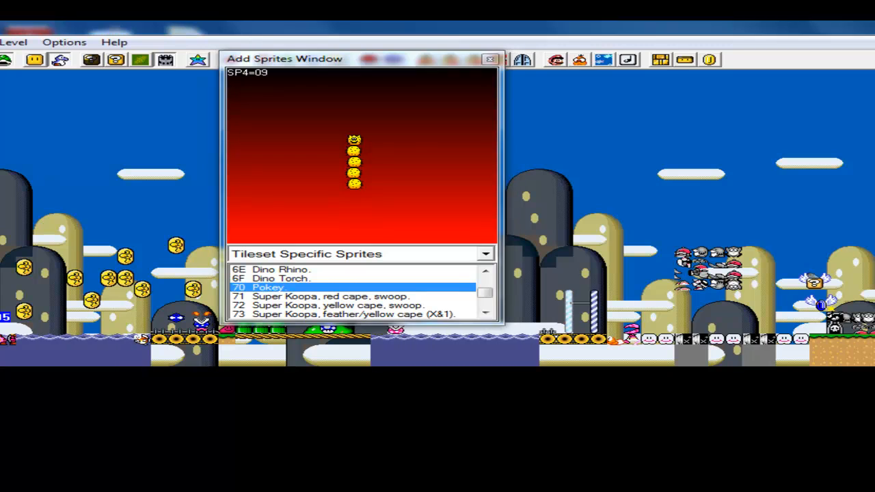
{"action": "left_click", "coordinate": [489, 59]}
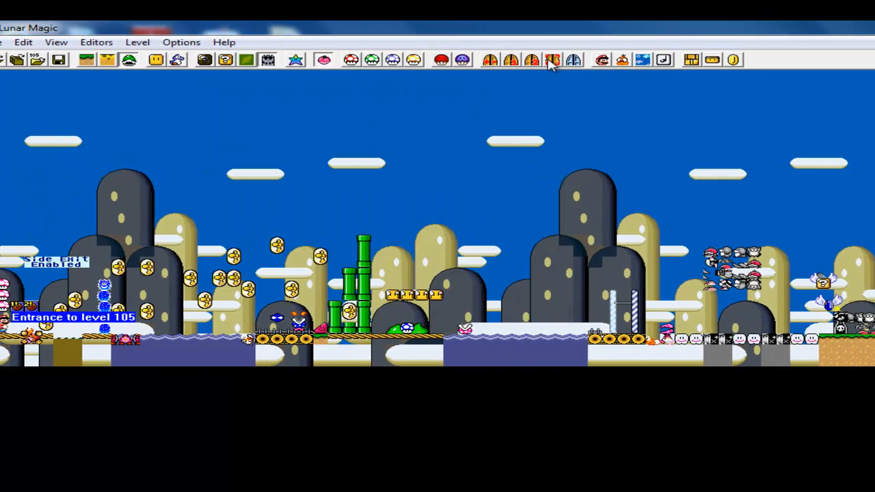
Set the level header's sprite GFX to set 8 (SP4=20, Banzai Bill) and save the level.
{"action": "left_click", "coordinate": [553, 60]}
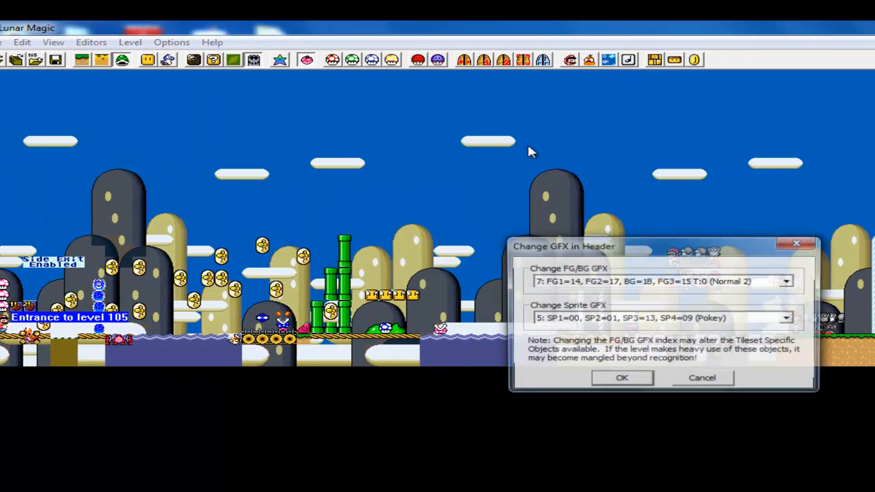
{"action": "left_click", "coordinate": [677, 318]}
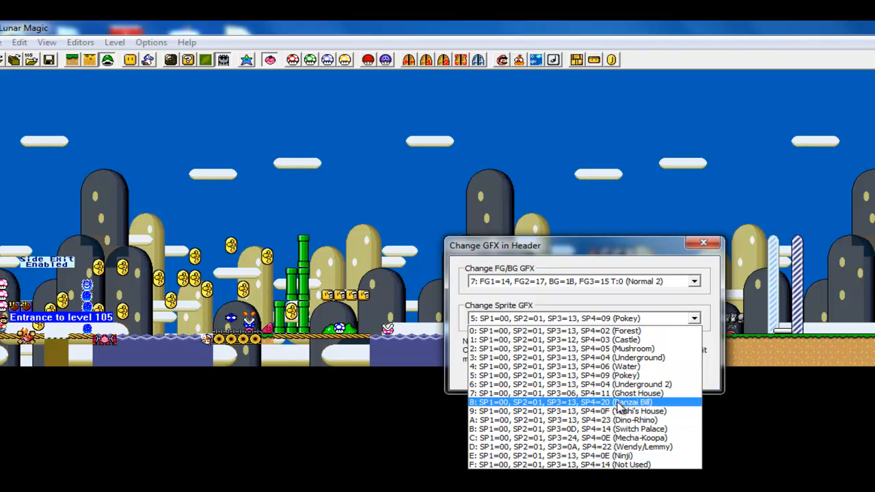
{"action": "left_click", "coordinate": [643, 403]}
{"action": "left_click", "coordinate": [547, 380]}
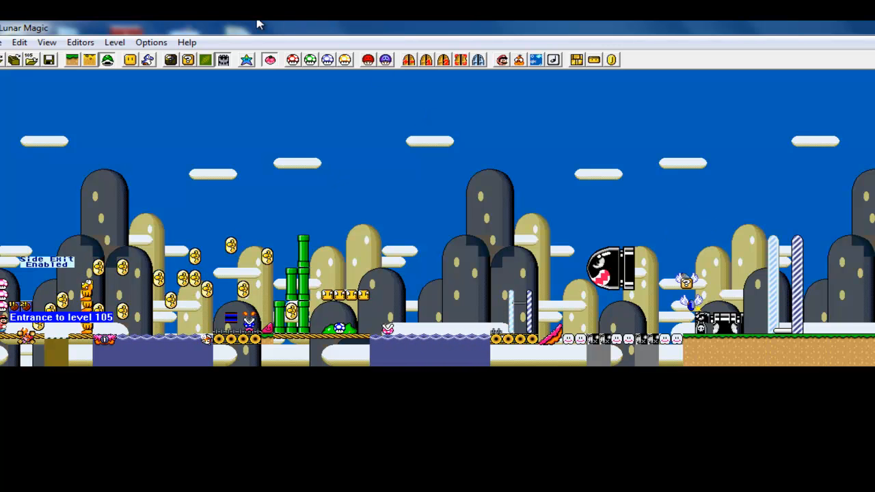
{"action": "left_click", "coordinate": [49, 59]}
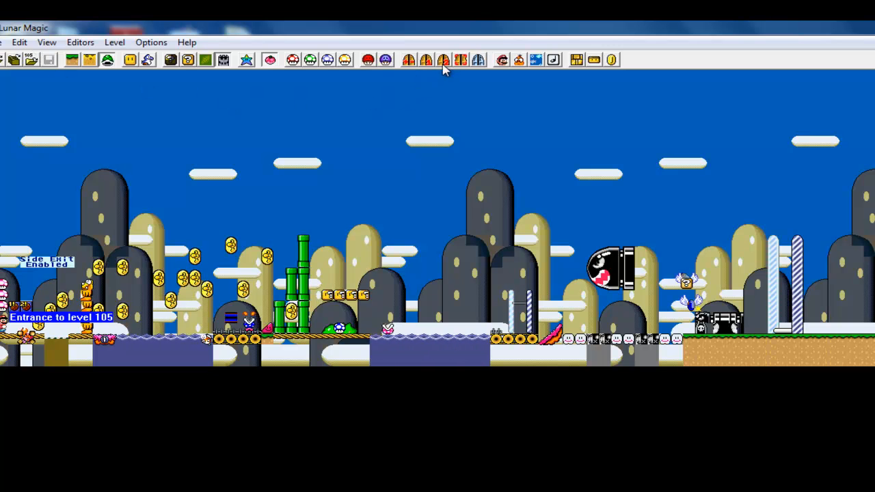
Change the level header's FG/BG GFX to set 1 (FG3=18, Castle 1).
{"action": "left_click", "coordinate": [386, 60]}
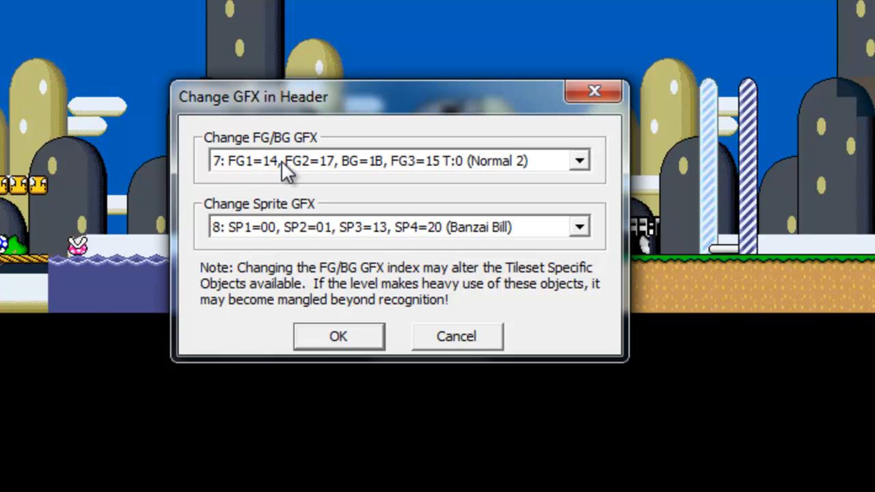
{"action": "left_click", "coordinate": [281, 160]}
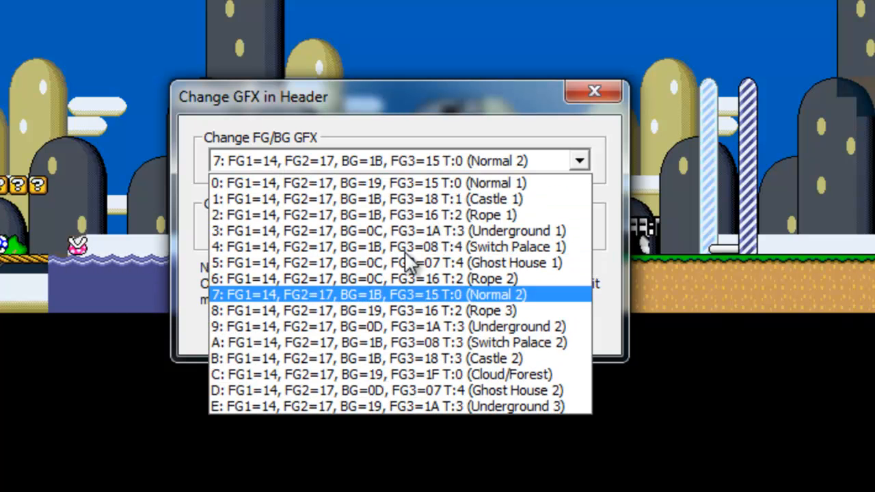
{"action": "left_click", "coordinate": [457, 199]}
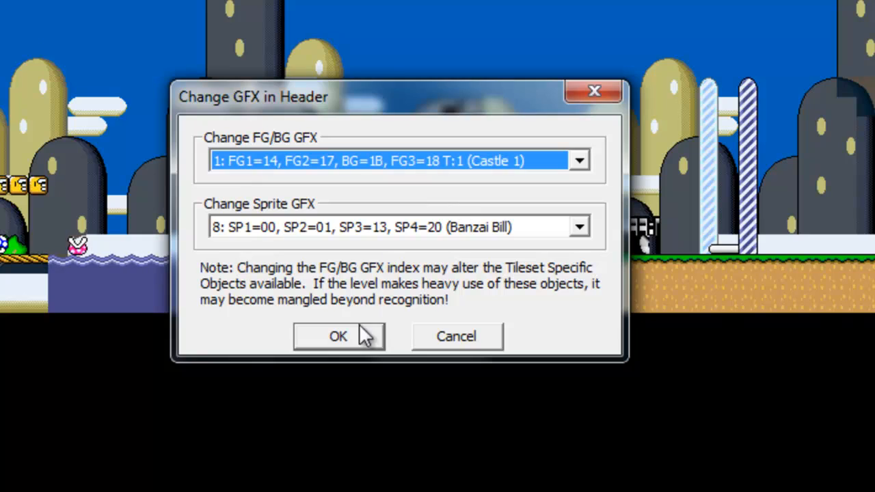
{"action": "left_click", "coordinate": [339, 335]}
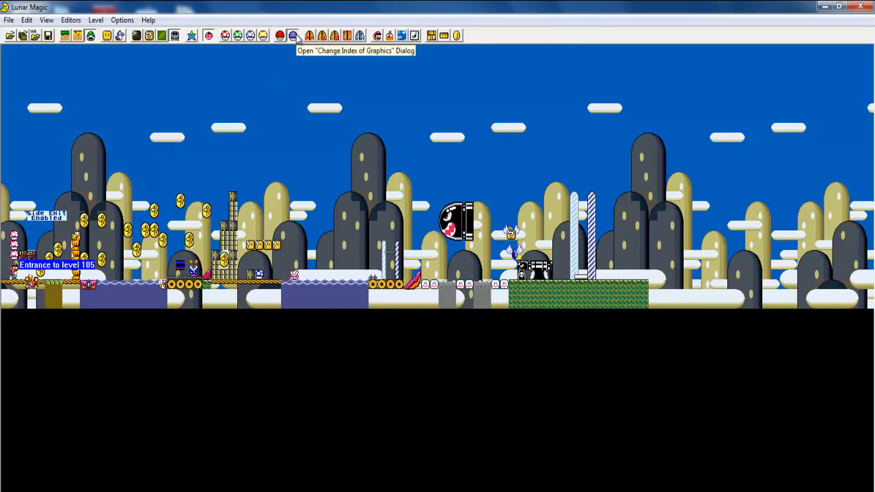
Change the level header's FG/BG GFX to set 0 (BG=19, FG3=15, Normal 1).
{"action": "left_click", "coordinate": [292, 35]}
{"action": "left_click", "coordinate": [398, 233]}
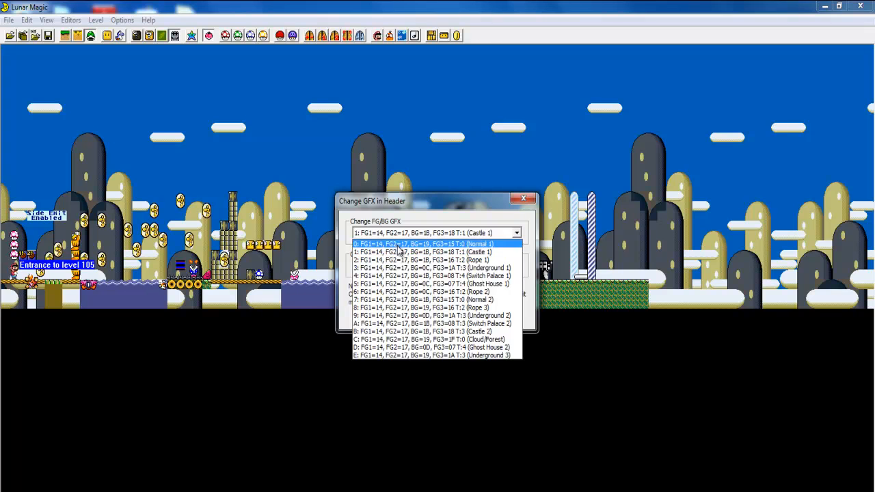
{"action": "left_click", "coordinate": [386, 243]}
{"action": "left_click", "coordinate": [410, 320]}
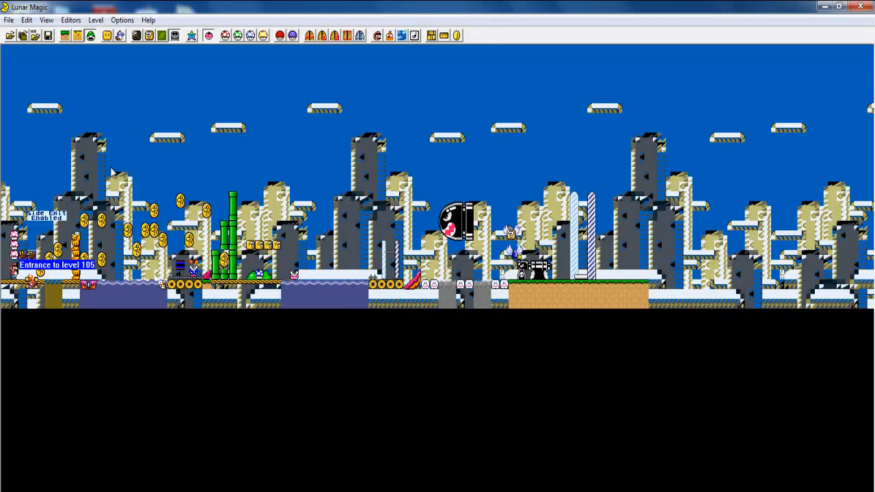
Inspect the level's background in the Background Tile Map Editor and close the editor again.
{"action": "left_click_drag", "start_coordinate": [73, 76], "coordinate": [370, 152]}
{"action": "left_click", "coordinate": [150, 35]}
{"action": "left_click", "coordinate": [44, 76]}
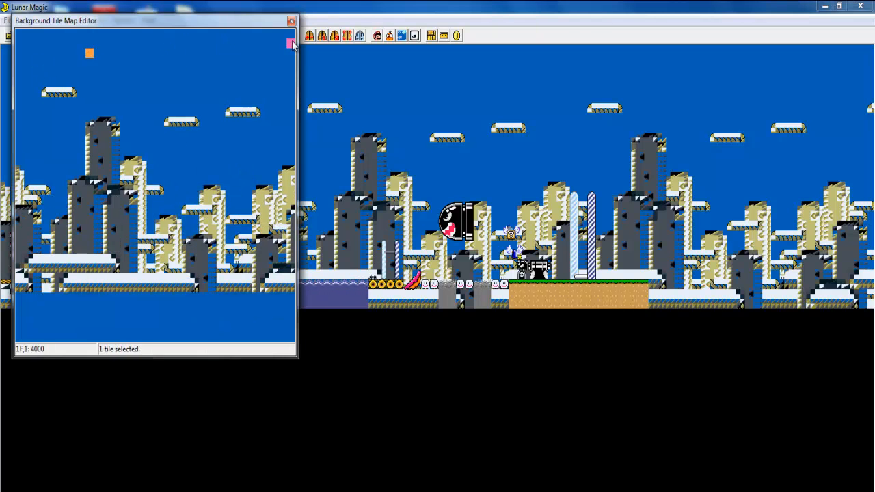
{"action": "left_click", "coordinate": [292, 21]}
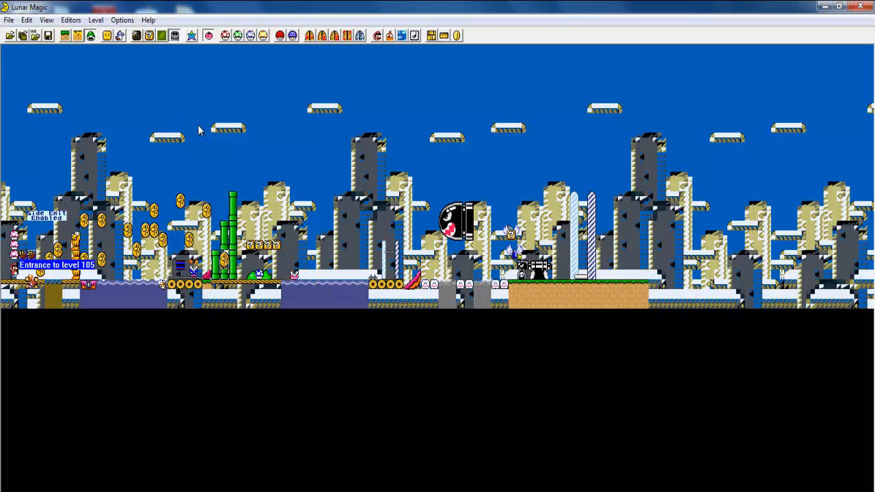
Set the level header's FG/BG GFX back to set 7 (BG=1B, FG3=15, Normal 2).
{"action": "left_click", "coordinate": [295, 35]}
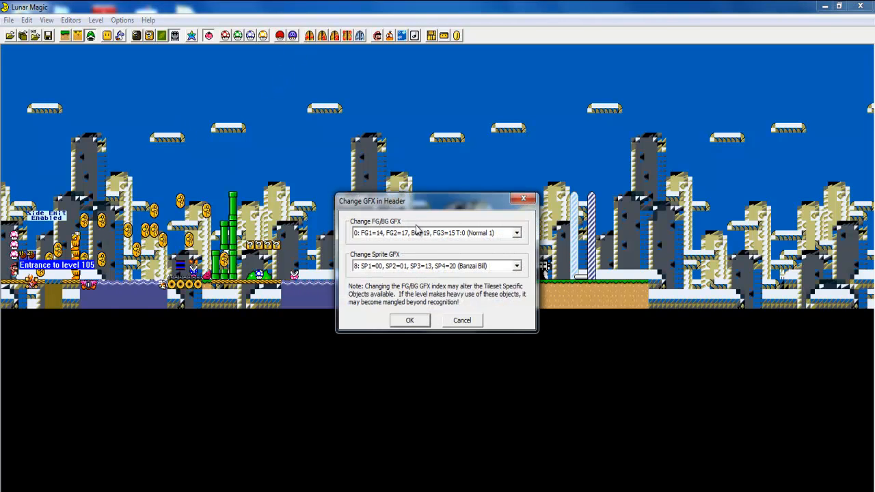
{"action": "left_click", "coordinate": [517, 233]}
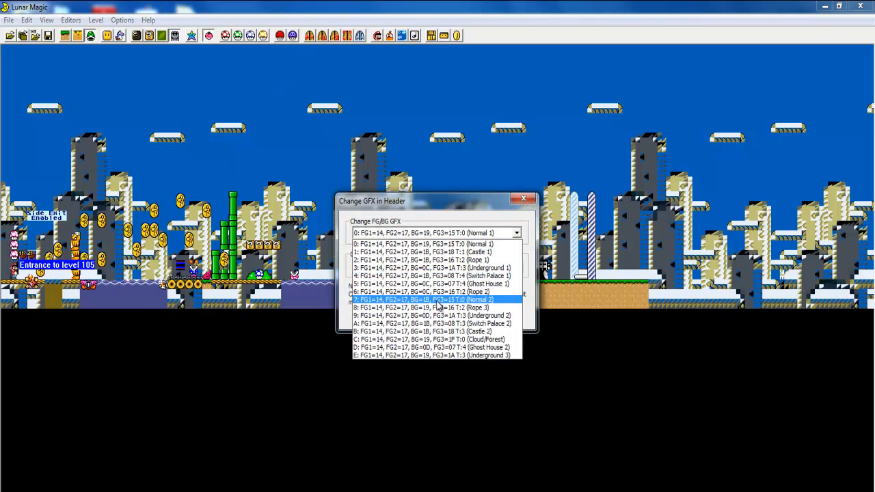
{"action": "left_click", "coordinate": [437, 299]}
{"action": "left_click", "coordinate": [409, 321]}
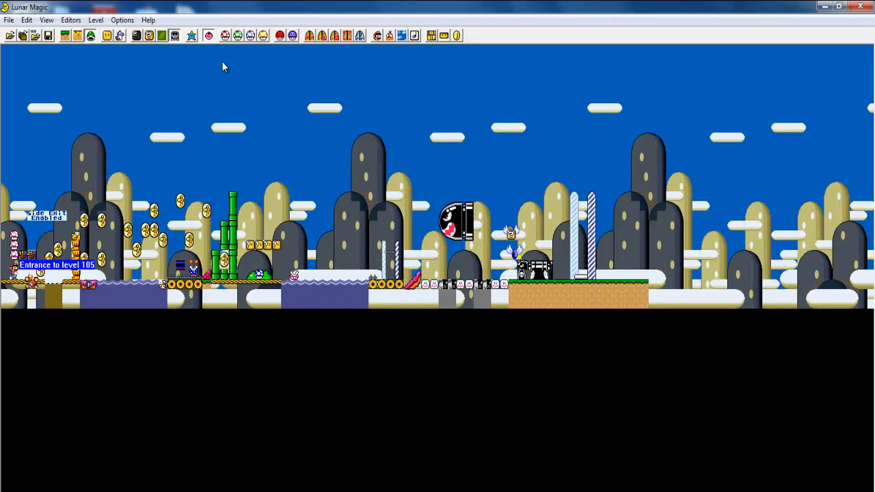
Place a copy of a cloud in the empty sky above the hills in the Background Tile Map Editor.
{"action": "left_click", "coordinate": [159, 38]}
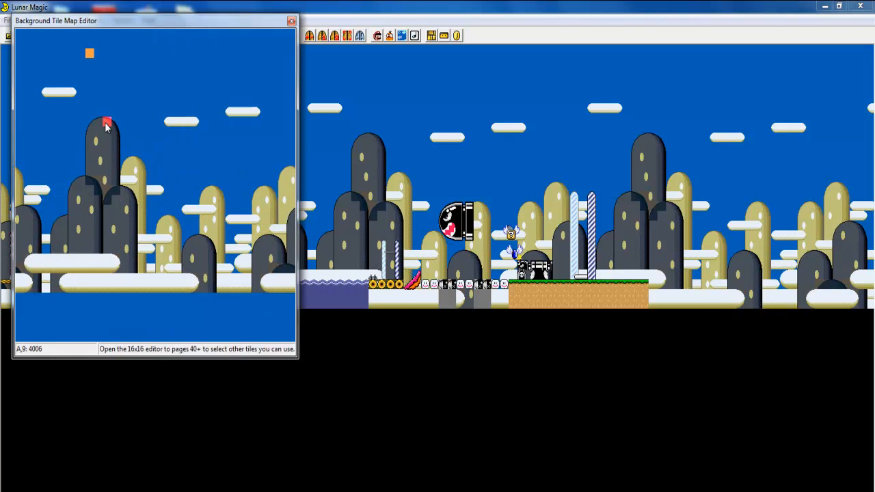
{"action": "left_click_drag", "start_coordinate": [30, 80], "coordinate": [92, 106]}
{"action": "left_click_drag", "start_coordinate": [24, 71], "coordinate": [182, 71]}
{"action": "left_click_drag", "start_coordinate": [243, 82], "coordinate": [164, 66]}
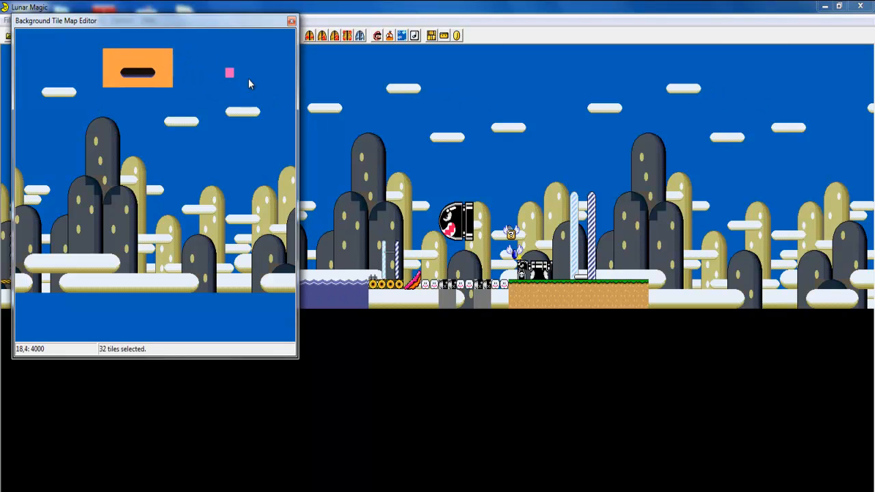
{"action": "left_click", "coordinate": [209, 62]}
Copy the upper part of the tall dark hill into the gap among the lower hills beside it and save the level.
{"action": "left_click_drag", "start_coordinate": [86, 117], "coordinate": [114, 186]}
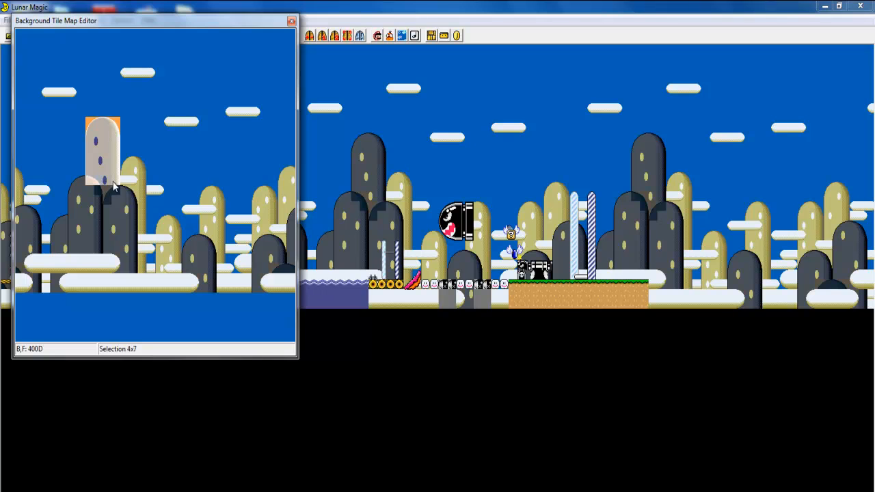
{"action": "left_click_drag", "start_coordinate": [96, 123], "coordinate": [159, 236]}
{"action": "left_click", "coordinate": [230, 82]}
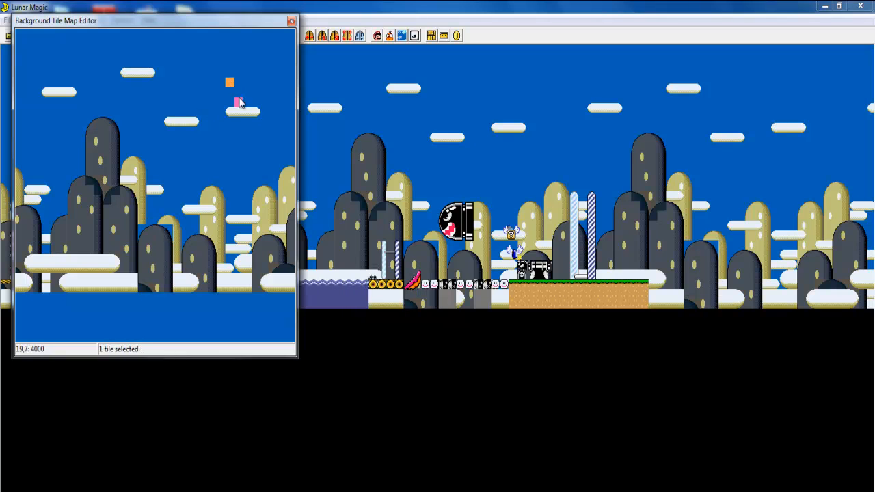
{"action": "left_click", "coordinate": [292, 21]}
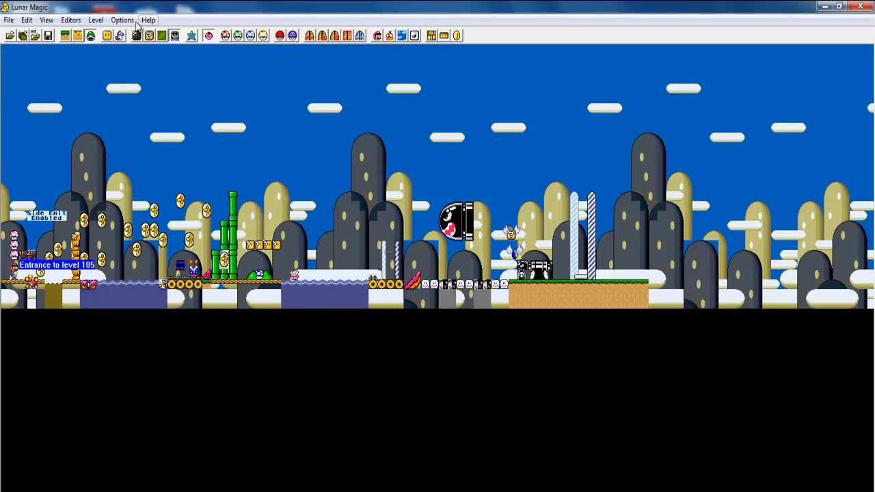
{"action": "left_click", "coordinate": [49, 37]}
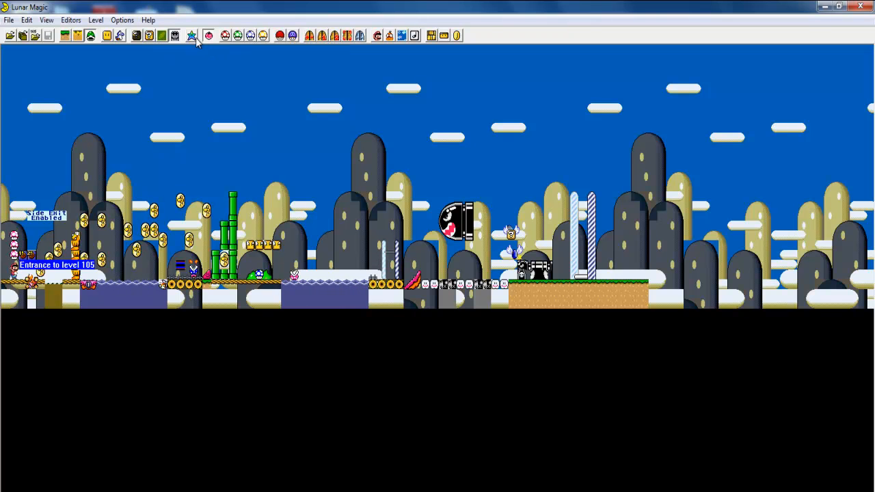
Move vine tile 6 onto tile 2E in the 16x16 Tile Map Editor.
{"action": "left_click", "coordinate": [147, 37]}
{"action": "scroll", "coordinate": [481, 255], "scroll_direction": "down", "scroll_amount": 2}
{"action": "scroll", "coordinate": [476, 262], "scroll_direction": "up", "scroll_amount": 2}
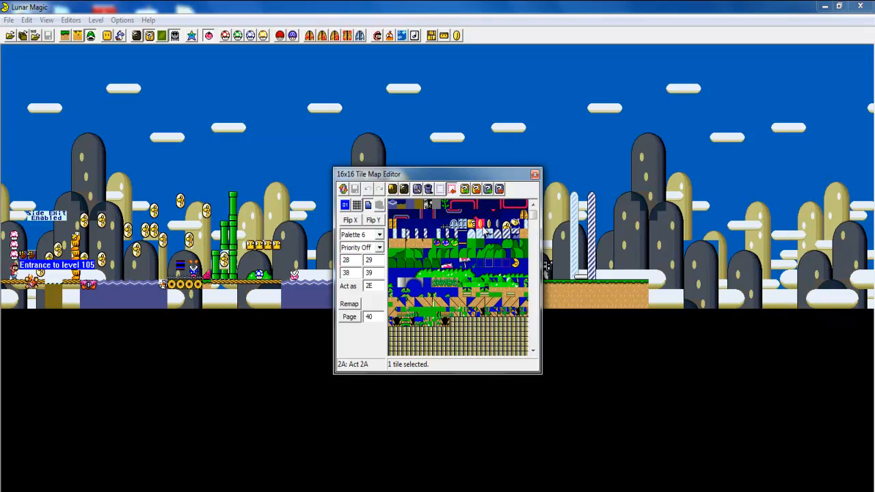
{"action": "left_click", "coordinate": [448, 212]}
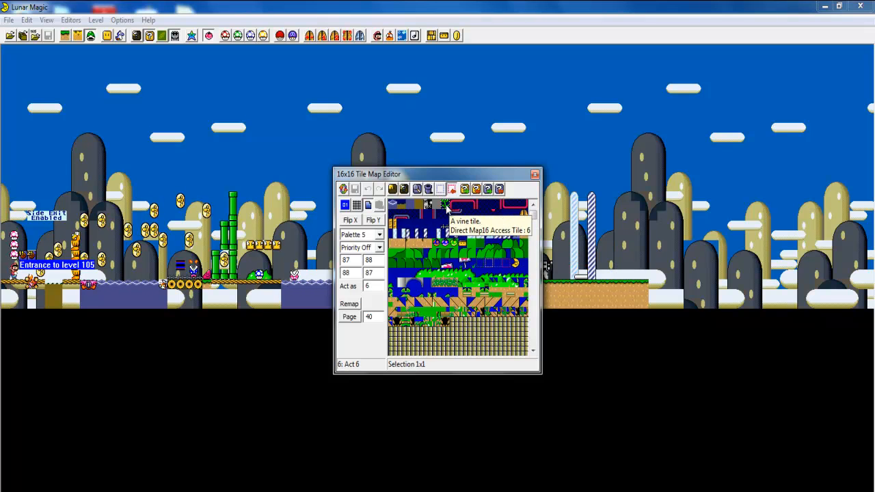
{"action": "left_click_drag", "start_coordinate": [444, 205], "coordinate": [516, 225]}
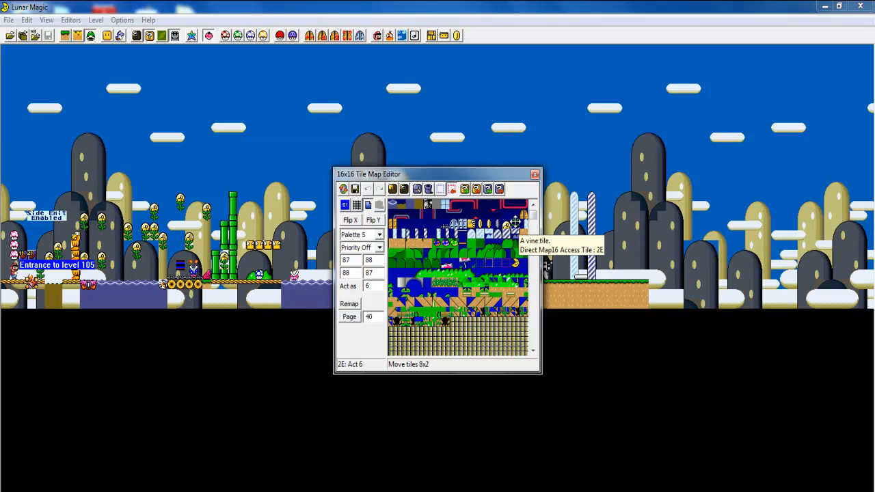
{"action": "left_click", "coordinate": [546, 135]}
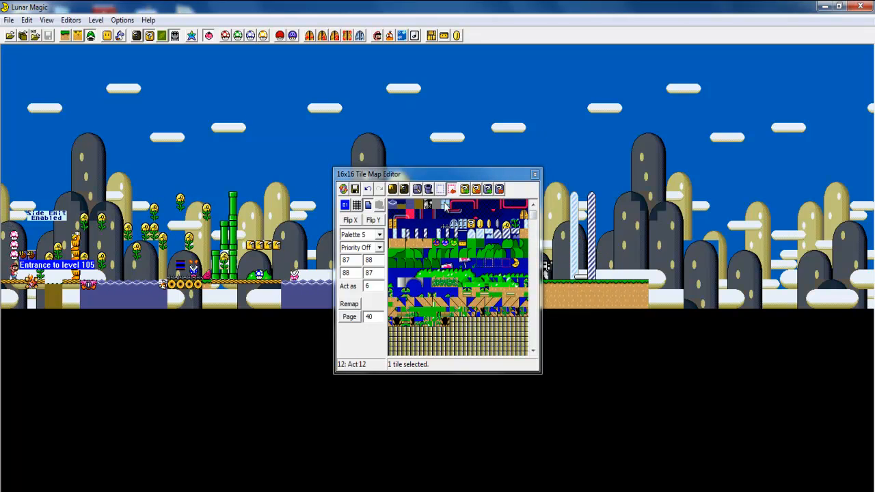
{"action": "left_click", "coordinate": [535, 175]}
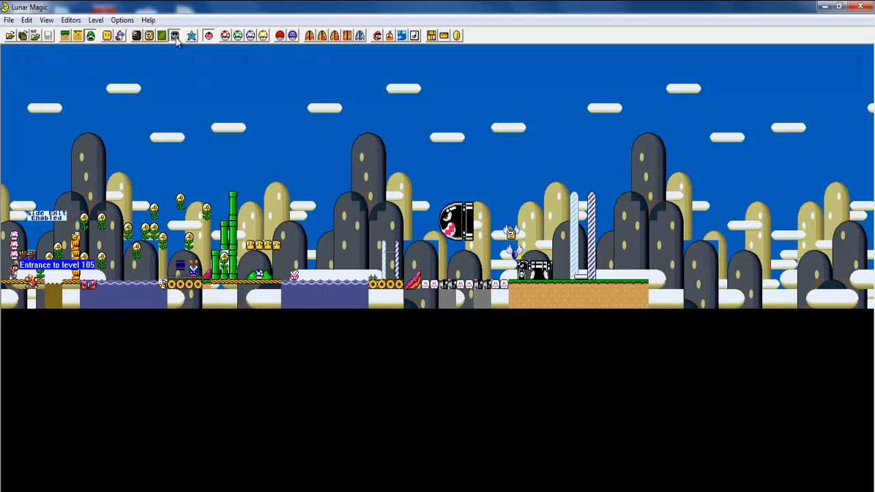
Save the Map16 data to the ROM in the 16x16 Tile Map Editor and reload it, accepting the discard of unsaved changes.
{"action": "left_click", "coordinate": [156, 36]}
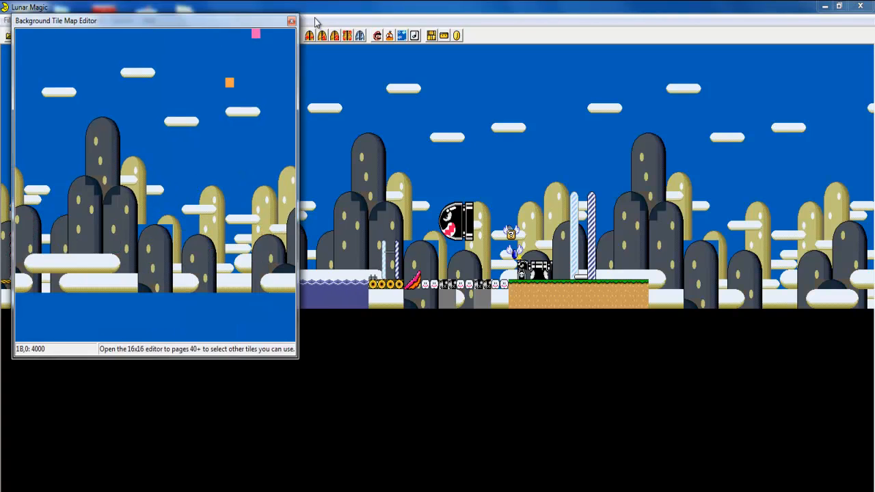
{"action": "left_click", "coordinate": [293, 21]}
{"action": "left_click", "coordinate": [163, 36]}
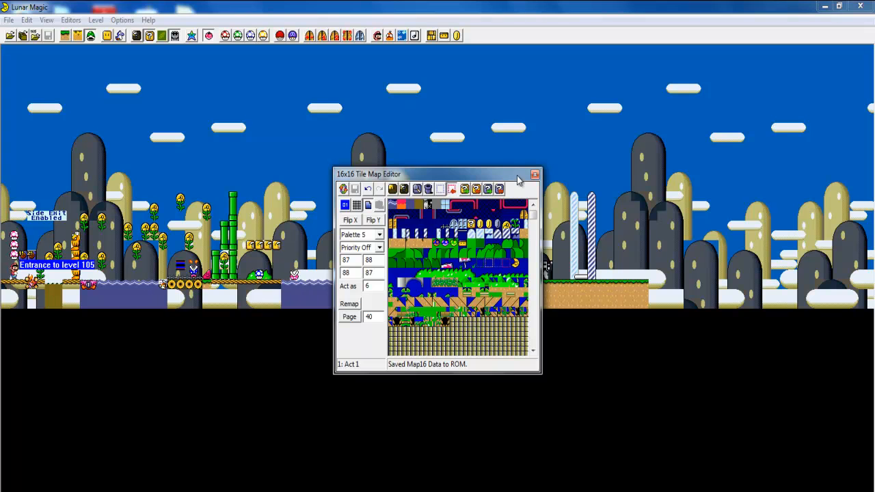
{"action": "left_click", "coordinate": [344, 190]}
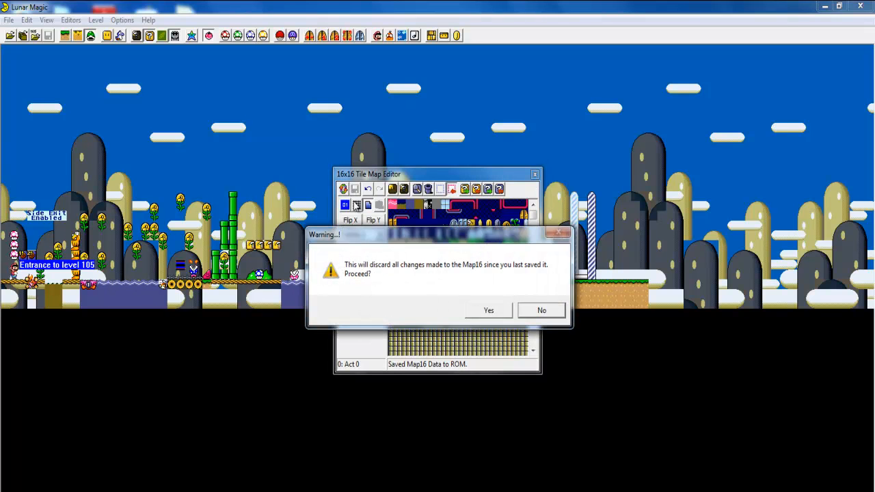
{"action": "left_click", "coordinate": [493, 311]}
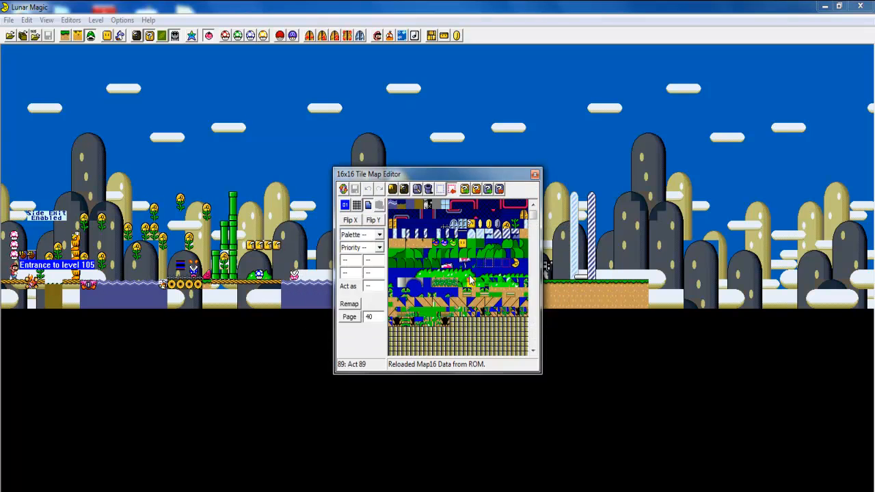
{"action": "left_click", "coordinate": [534, 174]}
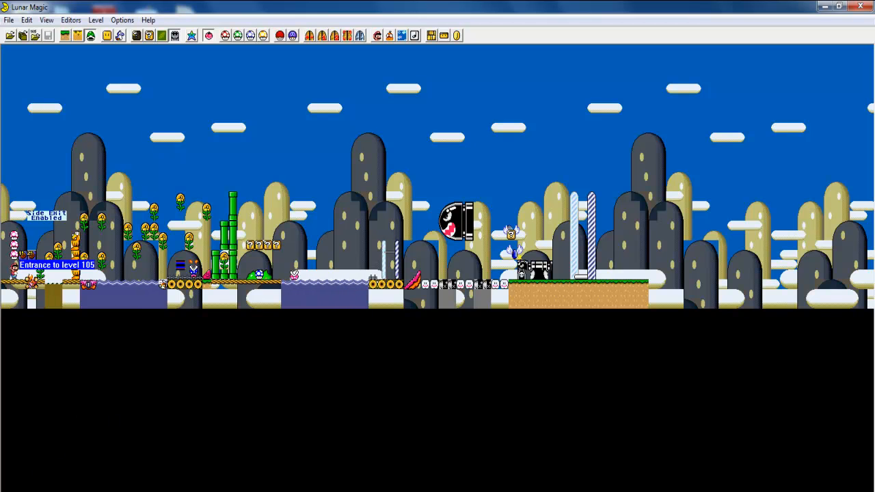
{"action": "scroll", "coordinate": [438, 177], "scroll_direction": "right", "scroll_amount": 6}
{"action": "left_click_drag", "start_coordinate": [304, 490], "coordinate": [2, 488]}
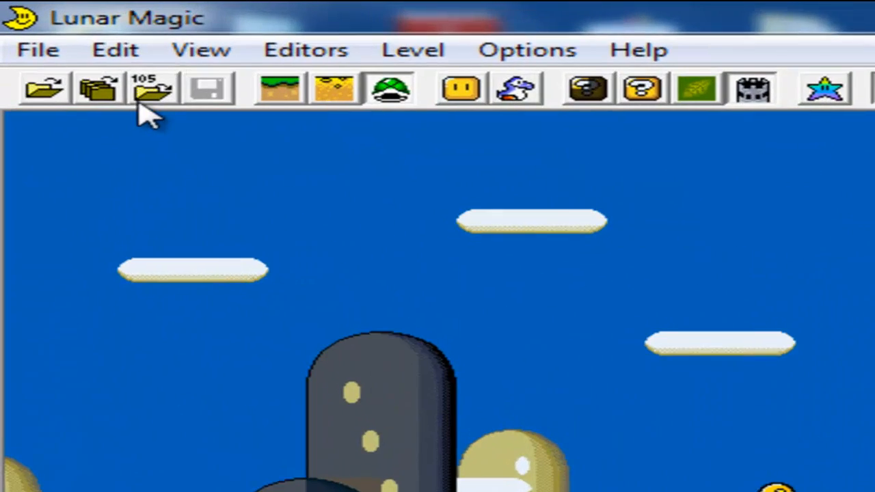
{"action": "left_click", "coordinate": [154, 90]}
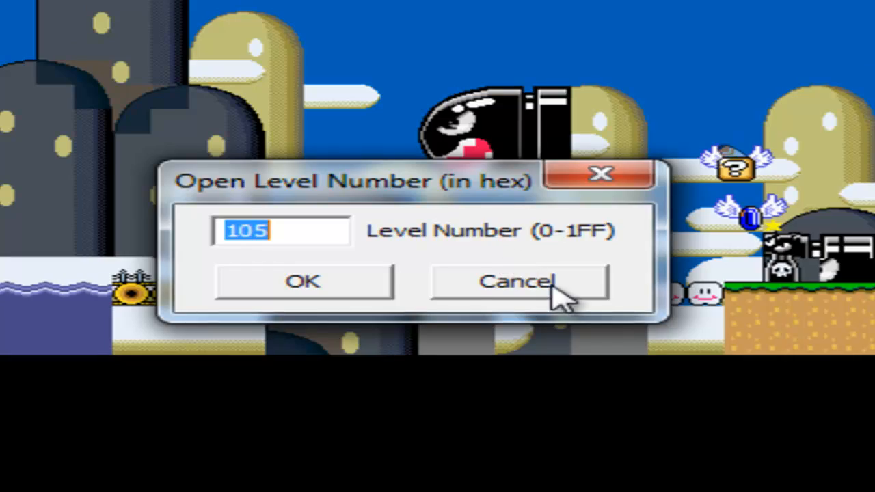
{"action": "left_click", "coordinate": [520, 282]}
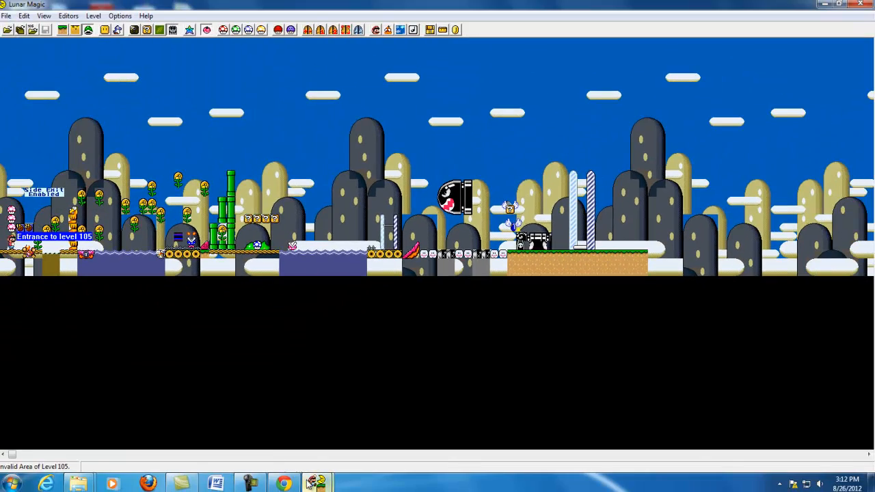
Switch to the Overworld Editor, enlarge its window and look over the main map and the submaps.
{"action": "mouse_move", "coordinate": [314, 483]}
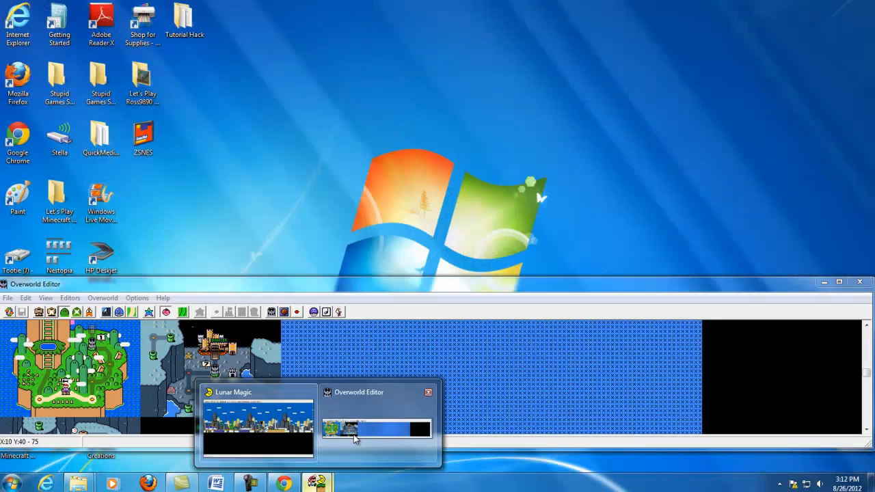
{"action": "left_click", "coordinate": [356, 439]}
{"action": "scroll", "coordinate": [104, 350], "scroll_direction": "down", "scroll_amount": 3}
{"action": "scroll", "coordinate": [104, 350], "scroll_direction": "up", "scroll_amount": 5}
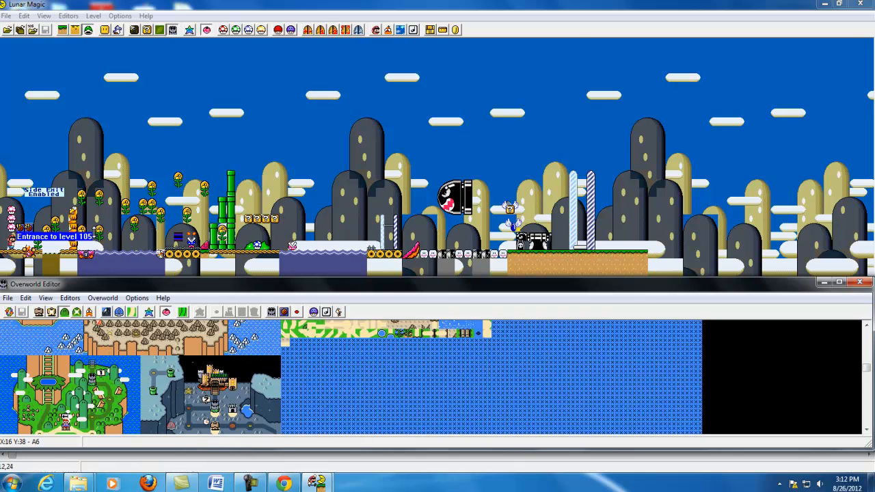
{"action": "left_click_drag", "start_coordinate": [121, 285], "coordinate": [110, 4]}
{"action": "left_click_drag", "start_coordinate": [247, 173], "coordinate": [288, 462]}
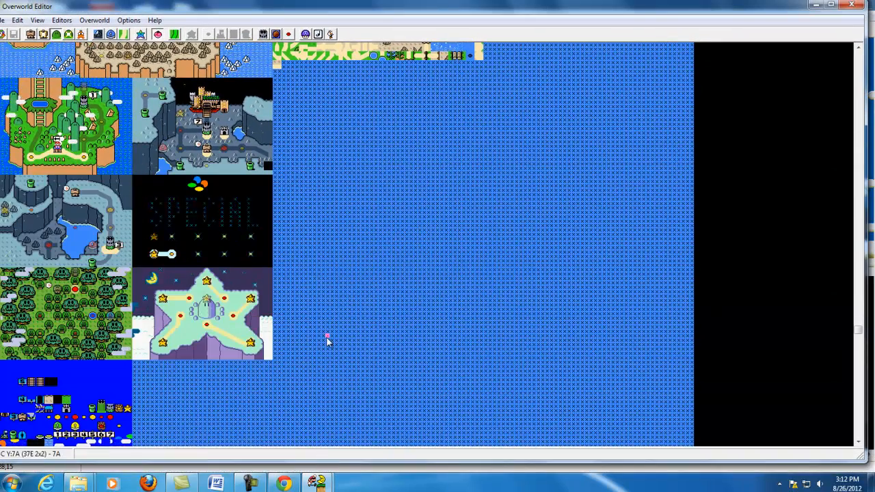
{"action": "scroll", "coordinate": [328, 335], "scroll_direction": "up", "scroll_amount": 6}
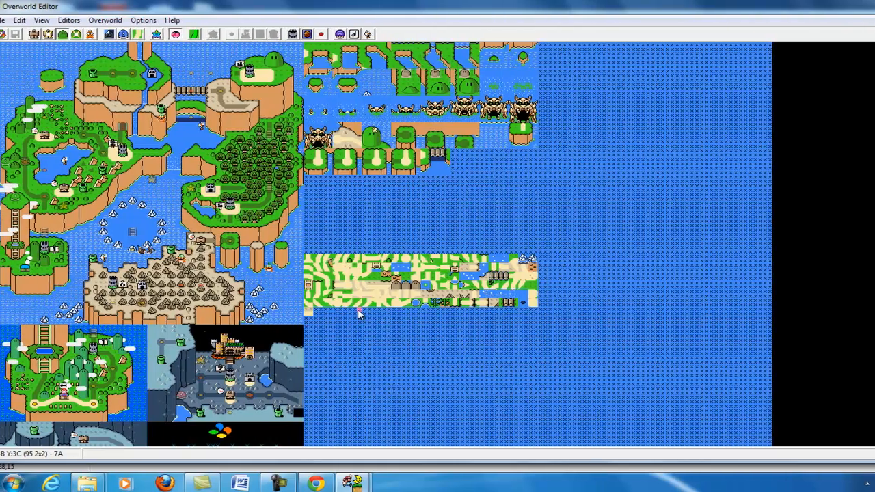
{"action": "scroll", "coordinate": [320, 325], "scroll_direction": "down", "scroll_amount": 8}
{"action": "scroll", "coordinate": [406, 326], "scroll_direction": "up", "scroll_amount": 6}
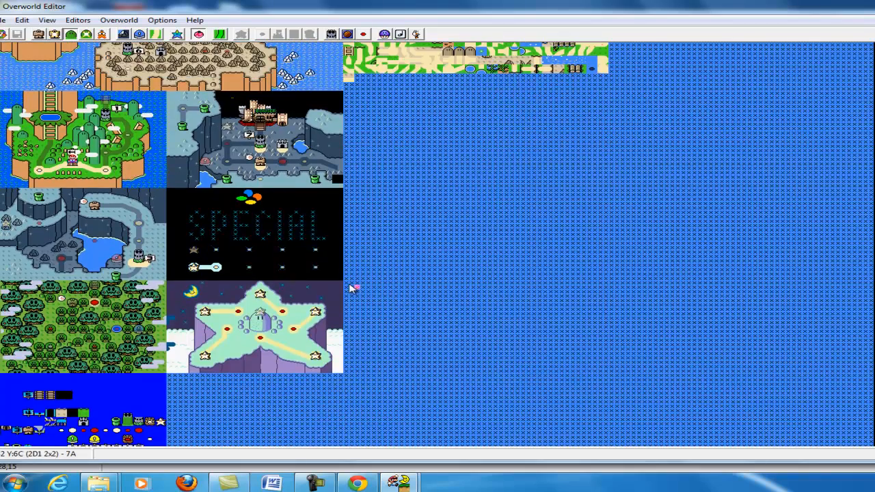
Select single tiles and small tile groups along the lower path of the green submap where Mario starts.
{"action": "scroll", "coordinate": [176, 271], "scroll_direction": "up", "scroll_amount": 1}
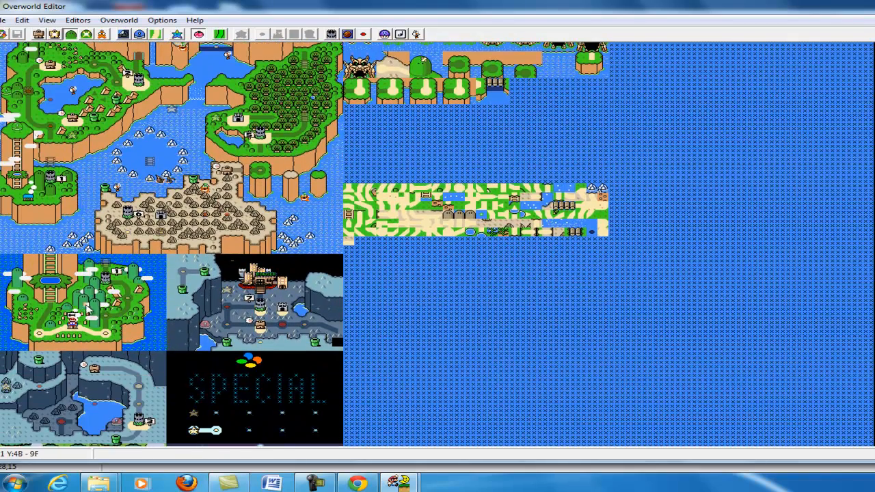
{"action": "scroll", "coordinate": [48, 389], "scroll_direction": "up", "scroll_amount": 1}
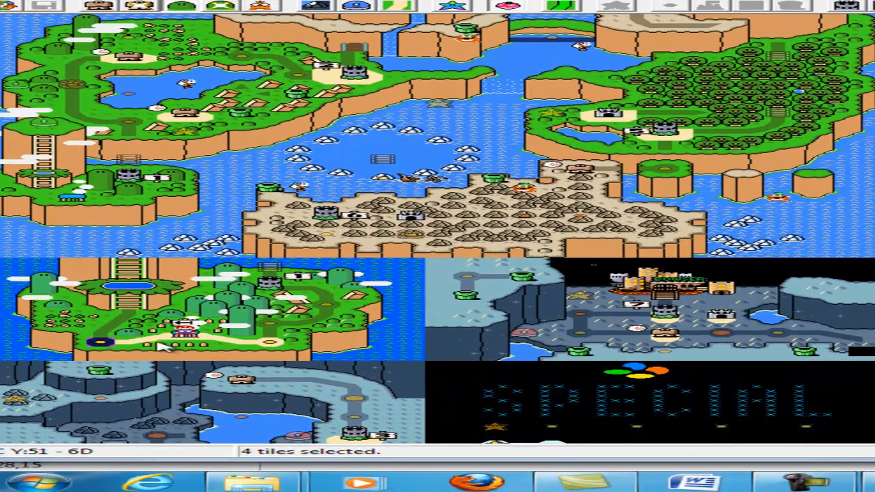
{"action": "left_click", "coordinate": [214, 342]}
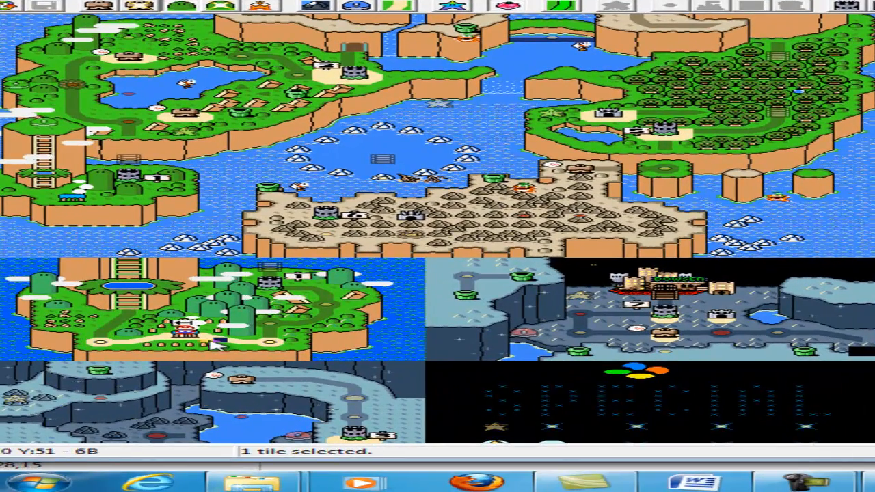
{"action": "left_click_drag", "start_coordinate": [161, 331], "coordinate": [192, 338]}
{"action": "left_click_drag", "start_coordinate": [294, 352], "coordinate": [279, 346]}
{"action": "left_click", "coordinate": [220, 335]}
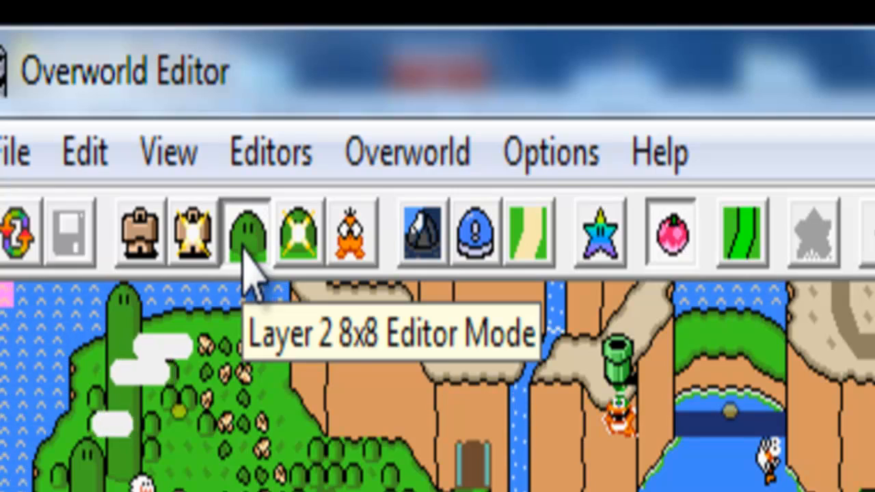
In Layer 2 8x8 Editor Mode, cover the path between the two lower level dots on Mario's starting submap with green hills and save.
{"action": "left_click", "coordinate": [245, 259]}
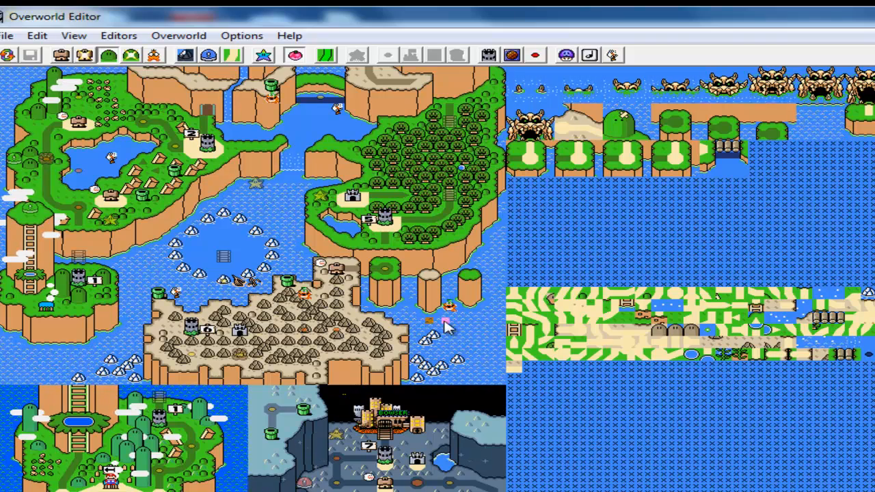
{"action": "left_click_drag", "start_coordinate": [592, 362], "coordinate": [685, 328]}
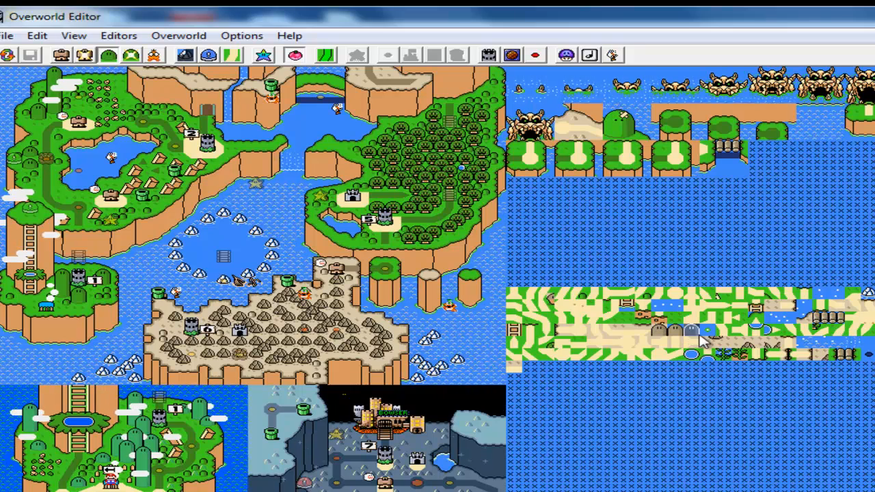
{"action": "scroll", "coordinate": [410, 308], "scroll_direction": "down", "scroll_amount": 5}
{"action": "scroll", "coordinate": [135, 319], "scroll_direction": "up", "scroll_amount": 1}
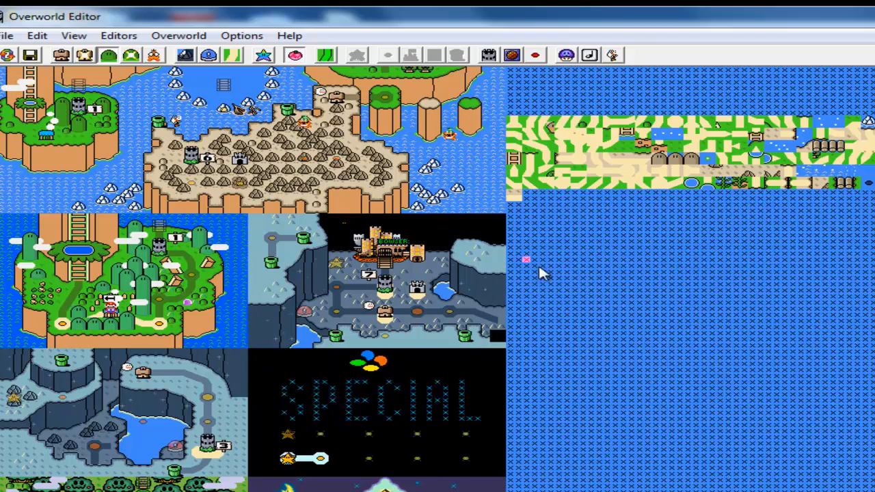
{"action": "left_click", "coordinate": [29, 55]}
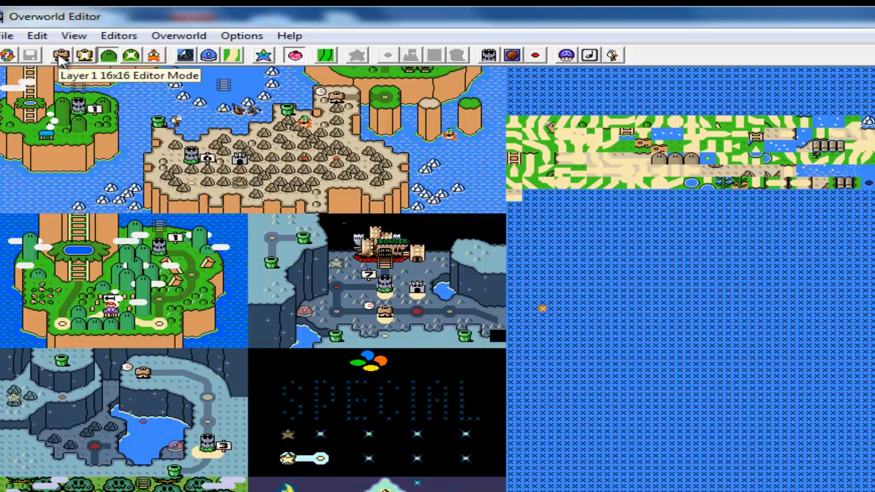
In Layer 1 16x16 Editor Mode, delete the brown building and the lower-right pipe from the submap with Bowser's castle, saving the changes.
{"action": "left_click", "coordinate": [61, 59]}
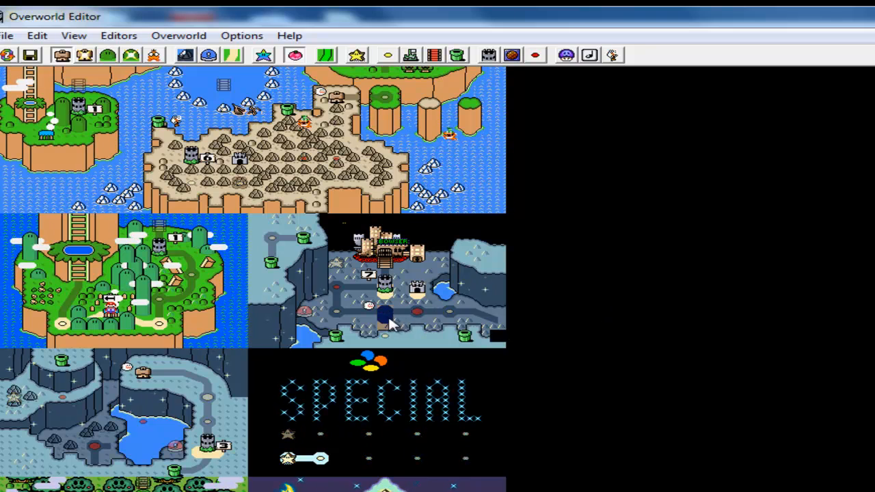
{"action": "left_click", "coordinate": [29, 54]}
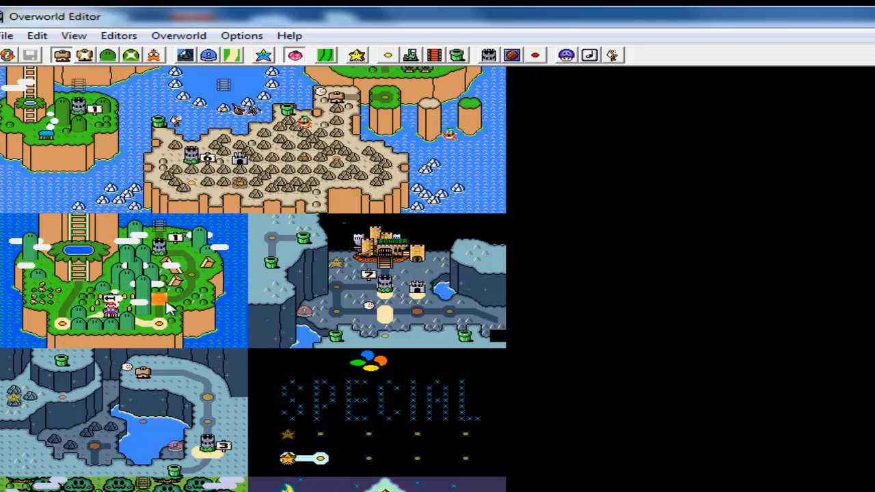
{"action": "key", "text": "Delete"}
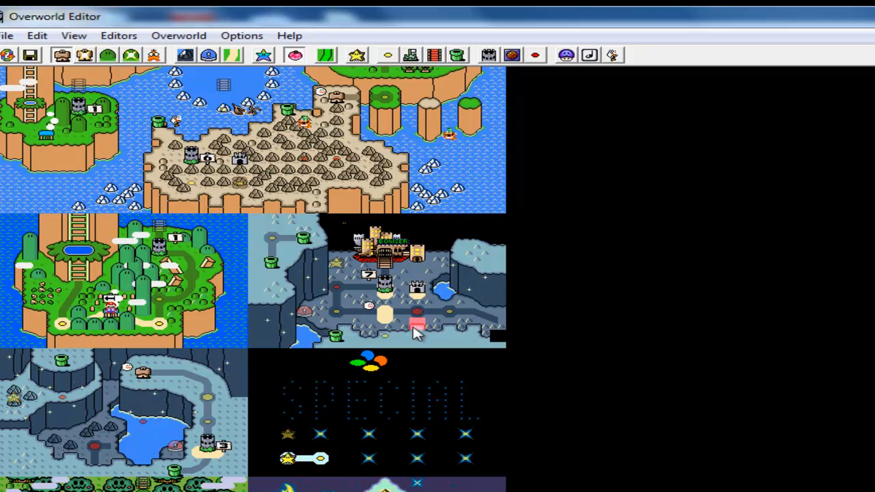
Check the level tile settings of the two lower level dots on Mario's starting submap in Layer 1 16x16 Editor Mode.
{"action": "left_click", "coordinate": [82, 56]}
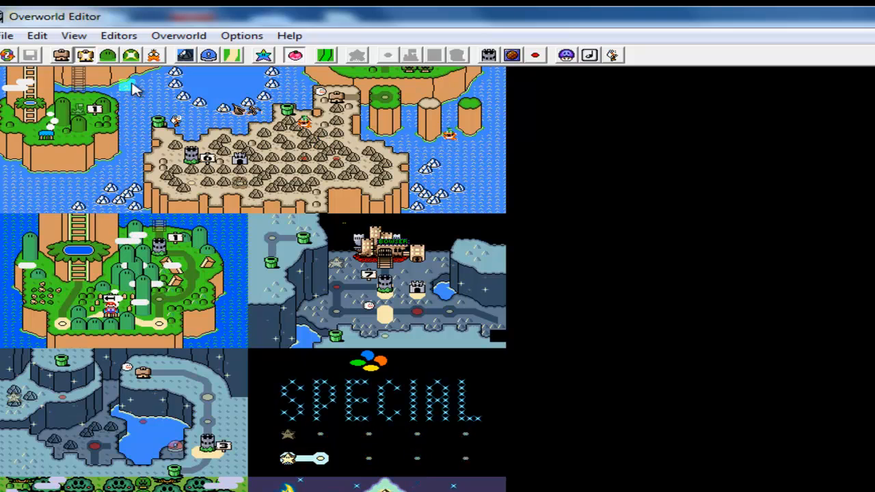
{"action": "left_click", "coordinate": [61, 57]}
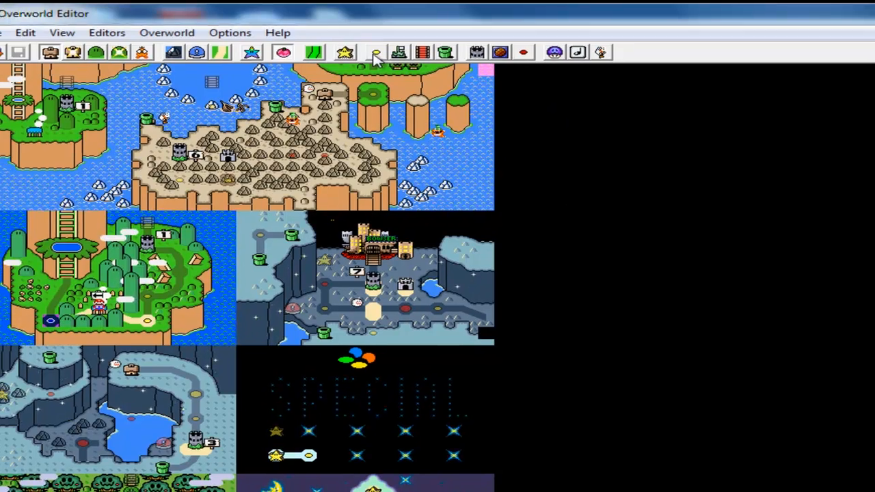
{"action": "left_click", "coordinate": [385, 56]}
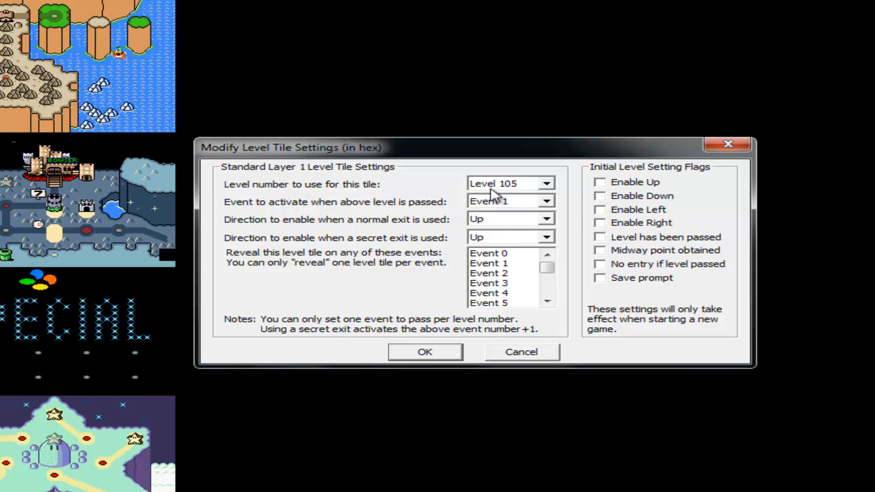
{"action": "left_click", "coordinate": [518, 350]}
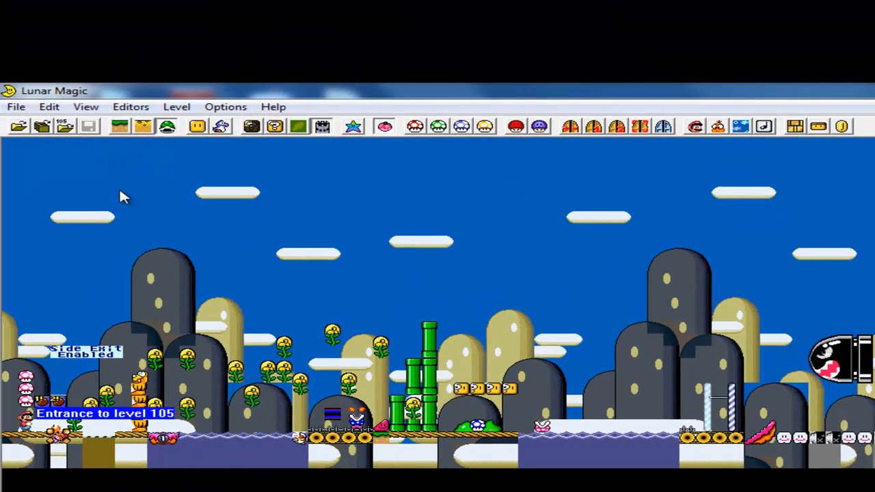
{"action": "left_click", "coordinate": [65, 127]}
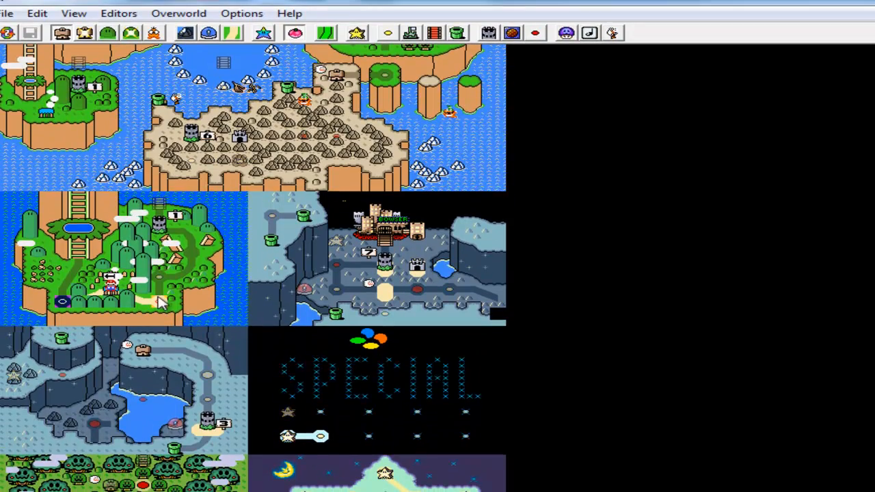
{"action": "left_click", "coordinate": [388, 32]}
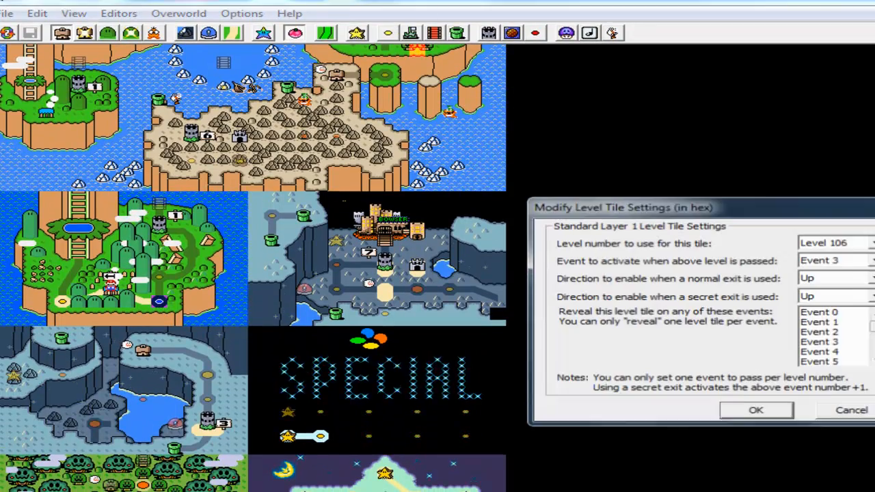
{"action": "left_click", "coordinate": [849, 409]}
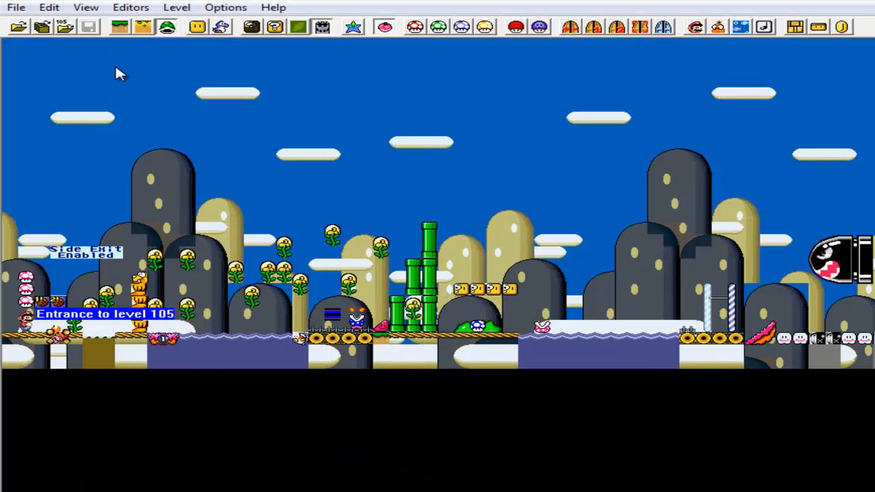
Open level 106 in the main level editor and look over its layout.
{"action": "left_click", "coordinate": [65, 27]}
{"action": "type", "text": "206"}
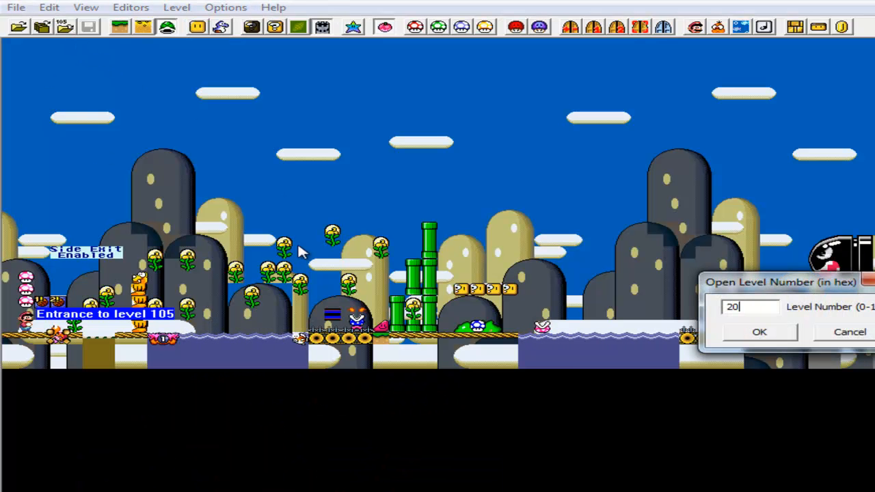
{"action": "key", "text": "BackSpace"}
{"action": "key", "text": "BackSpace"}
{"action": "key", "text": "BackSpace"}
{"action": "type", "text": "106"}
{"action": "key", "text": "Return"}
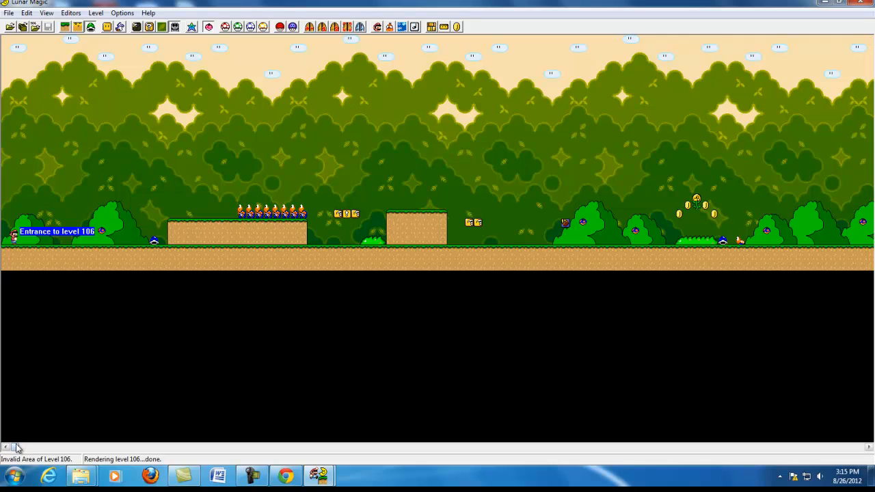
{"action": "left_click_drag", "start_coordinate": [15, 447], "coordinate": [1, 421]}
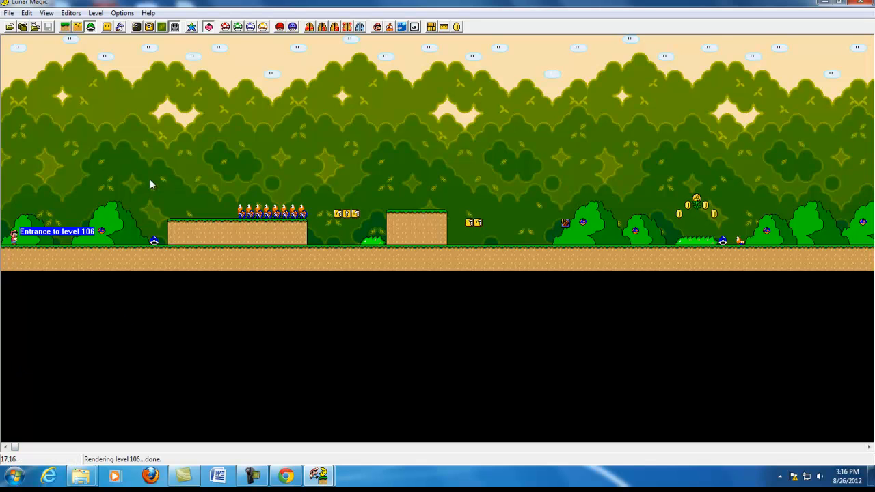
{"action": "left_click_drag", "start_coordinate": [14, 448], "coordinate": [1, 424]}
Switch back to the Overworld Editor, replace boss sequence text 1 with "Why did you kill him you are a dick." and recheck the entry.
{"action": "mouse_move", "coordinate": [318, 477]}
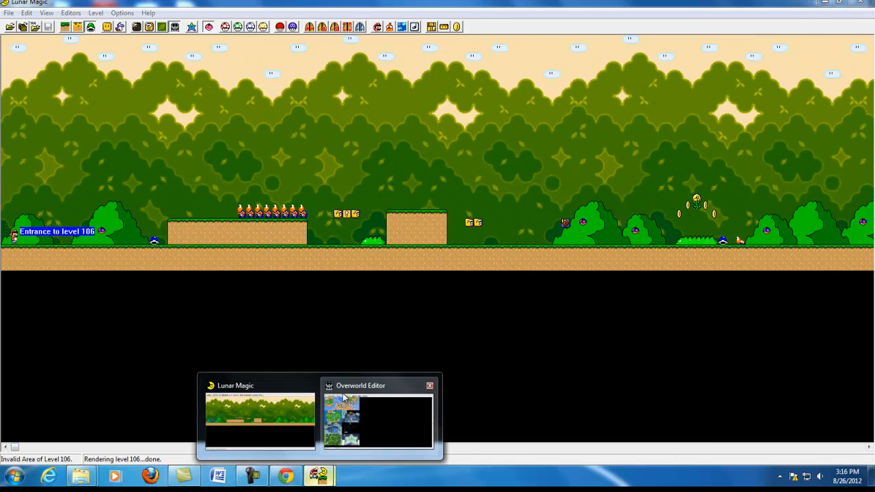
{"action": "left_click", "coordinate": [276, 422]}
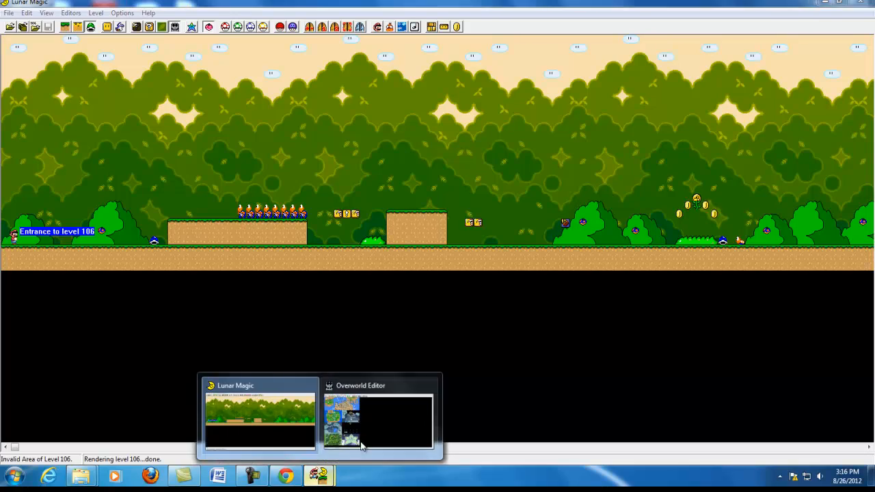
{"action": "left_click", "coordinate": [384, 418]}
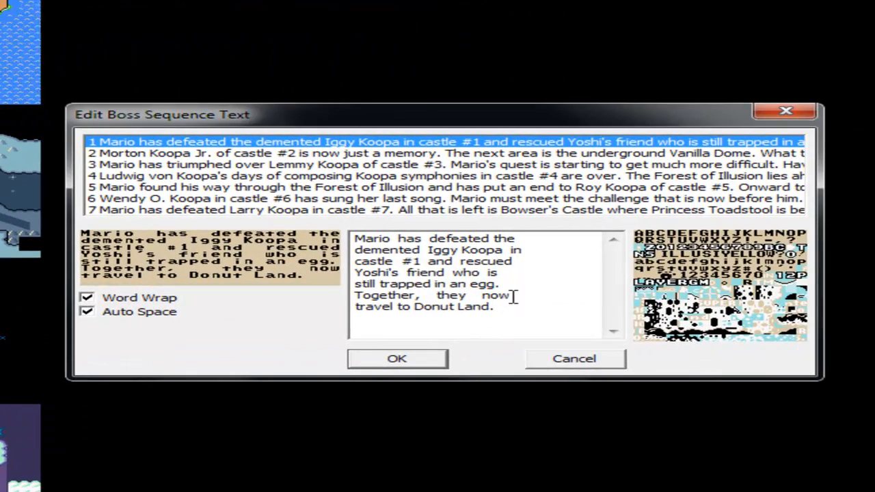
{"action": "left_click_drag", "start_coordinate": [528, 311], "coordinate": [263, 218]}
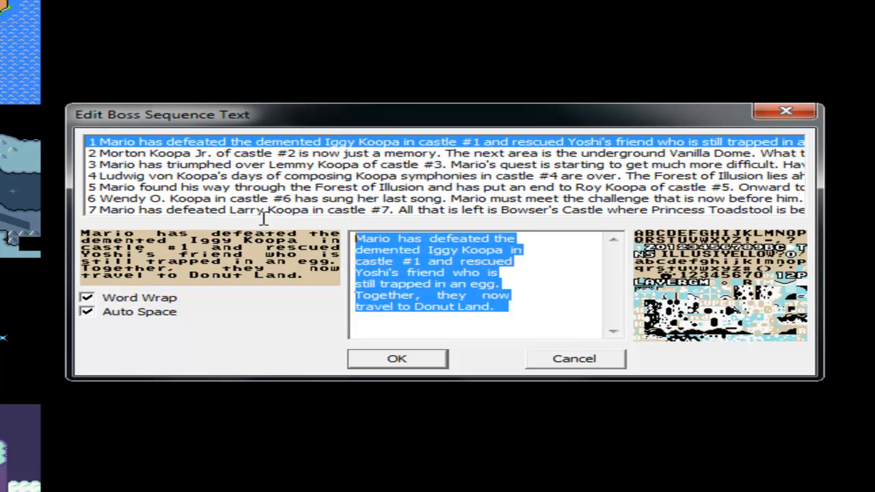
{"action": "key", "text": "Delete"}
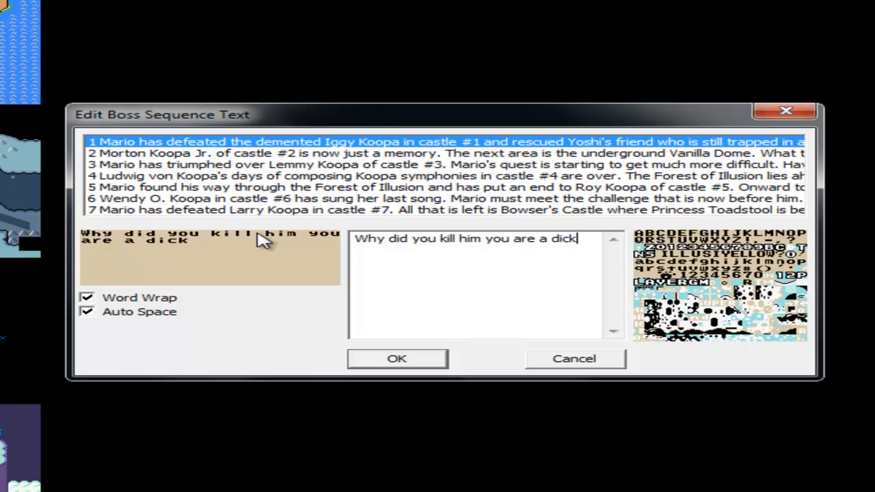
{"action": "left_click", "coordinate": [365, 360]}
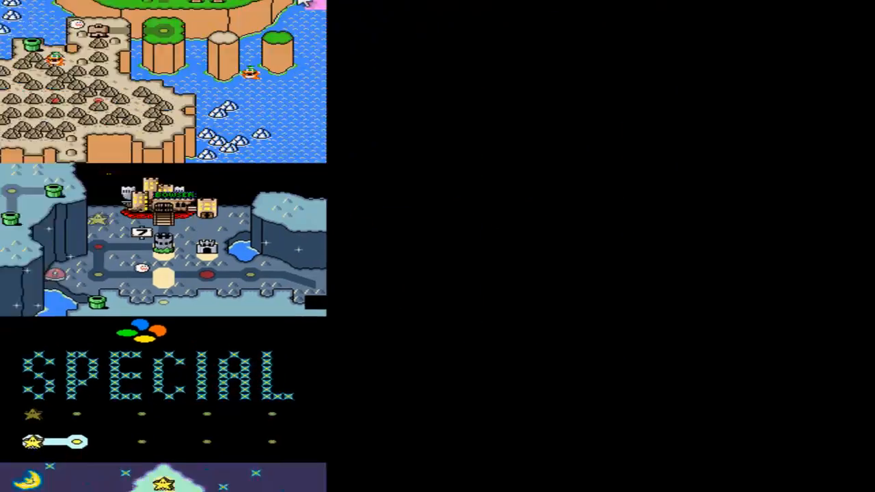
{"action": "left_click", "coordinate": [653, 41]}
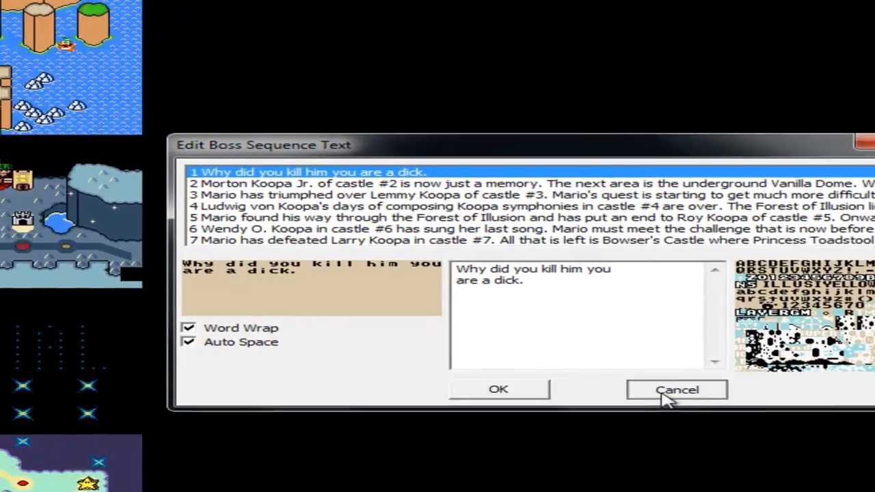
{"action": "left_click", "coordinate": [578, 374]}
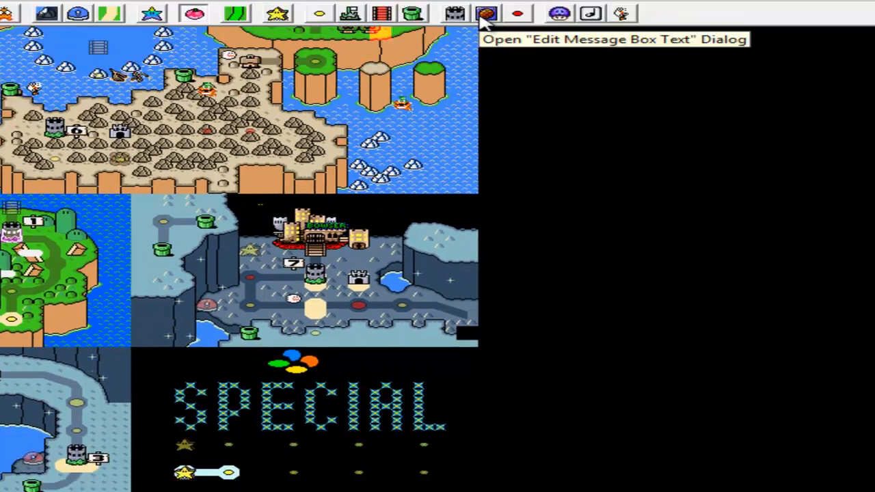
Open the message box texts and look through the entries, including 000-2 and the ones around 105.
{"action": "left_click", "coordinate": [484, 16]}
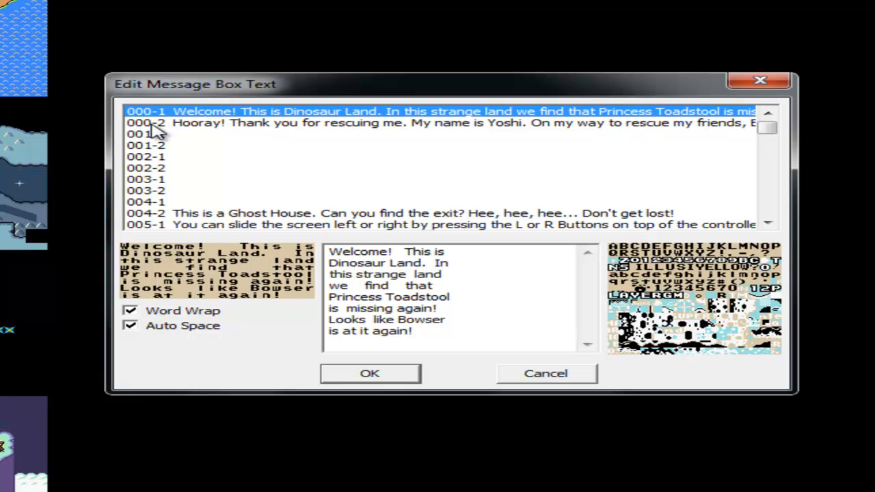
{"action": "left_click", "coordinate": [167, 123]}
{"action": "scroll", "coordinate": [204, 198], "scroll_direction": "down", "scroll_amount": 19}
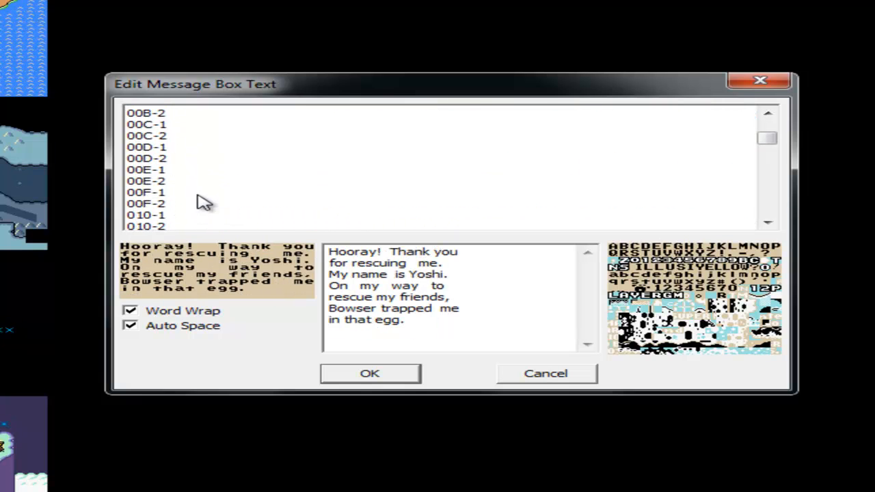
{"action": "left_click", "coordinate": [163, 137]}
{"action": "scroll", "coordinate": [178, 157], "scroll_direction": "down", "scroll_amount": 1}
{"action": "scroll", "coordinate": [186, 168], "scroll_direction": "down", "scroll_amount": 20}
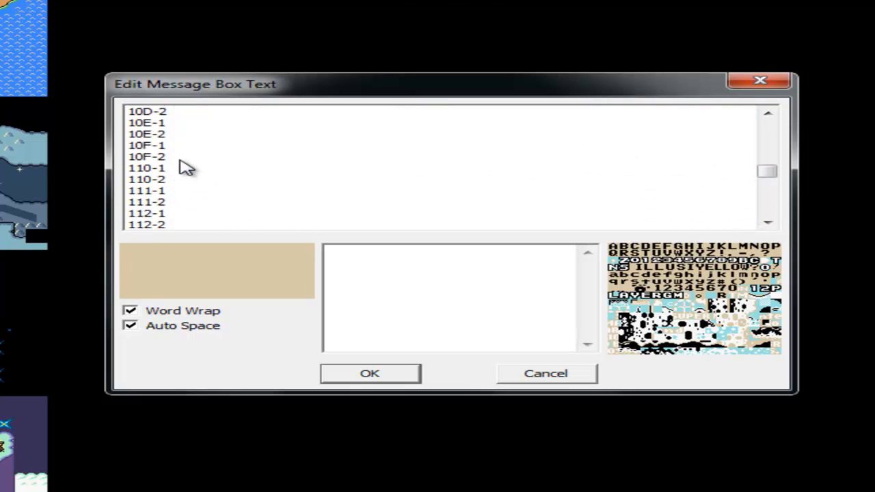
{"action": "scroll", "coordinate": [263, 150], "scroll_direction": "up", "scroll_amount": 12}
{"action": "scroll", "coordinate": [265, 150], "scroll_direction": "up", "scroll_amount": 19}
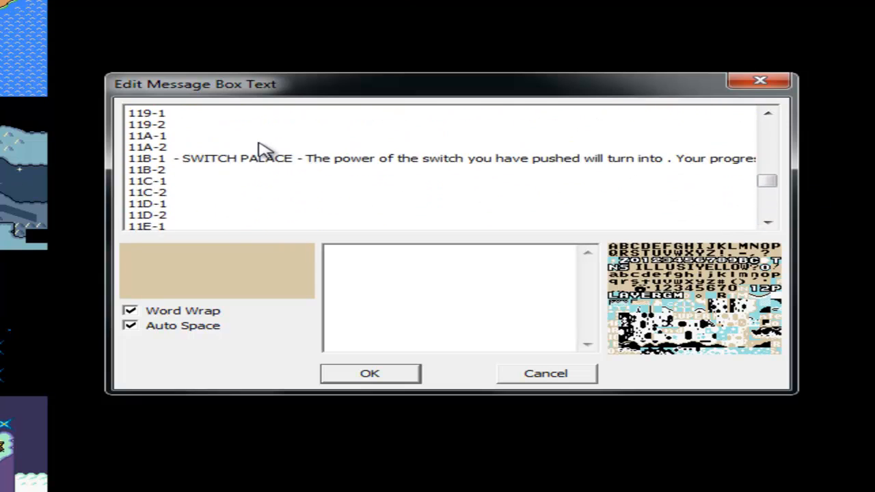
{"action": "scroll", "coordinate": [262, 150], "scroll_direction": "up", "scroll_amount": 2}
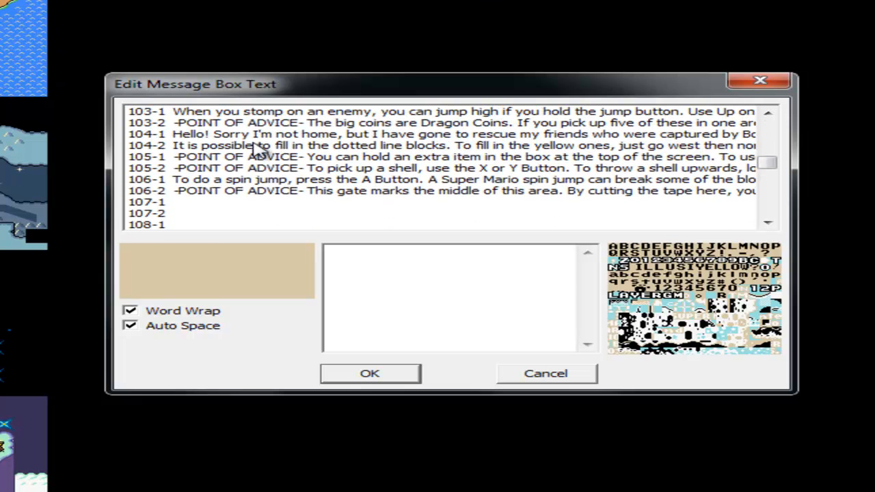
Replace message box text 105-1 with "Here is a tutorial of text boxes. Boxen.".
{"action": "left_click", "coordinate": [218, 158]}
{"action": "left_click_drag", "start_coordinate": [512, 322], "coordinate": [70, 197]}
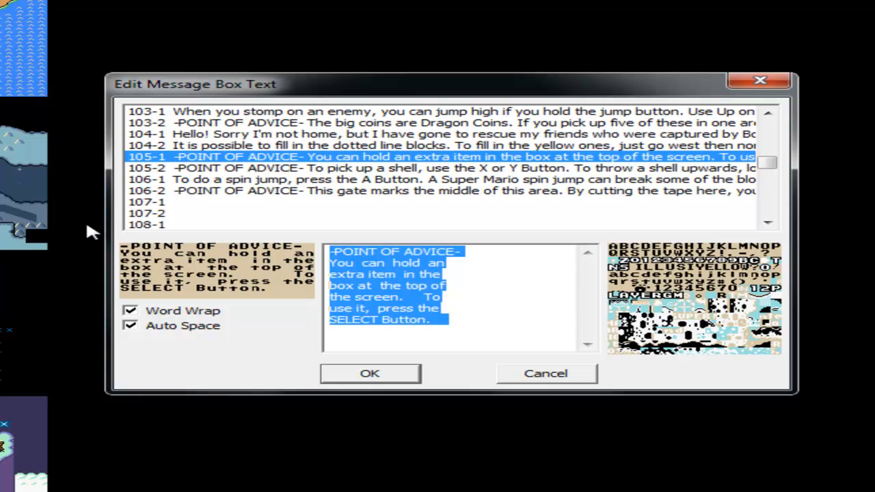
{"action": "key", "text": "Delete"}
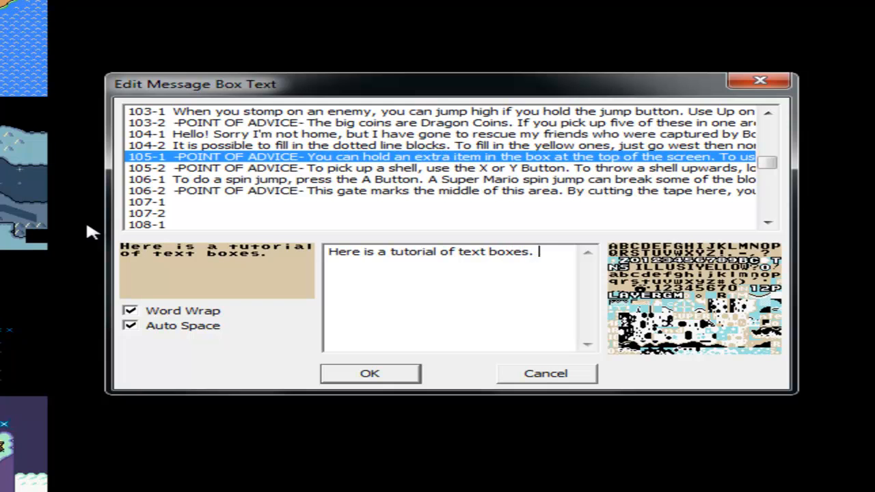
{"action": "type", "text": "en."}
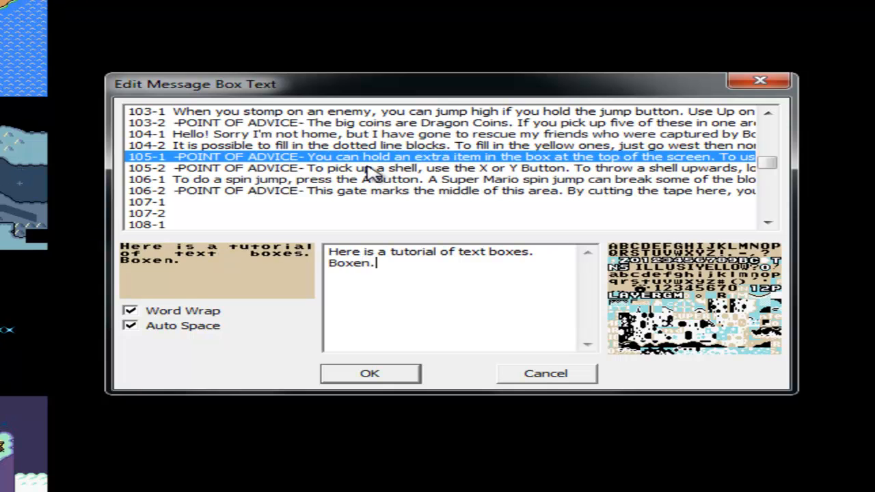
Replace message box text 105-2 with a new text starting with "I don't" and accept the message box edits.
{"action": "left_click", "coordinate": [357, 169]}
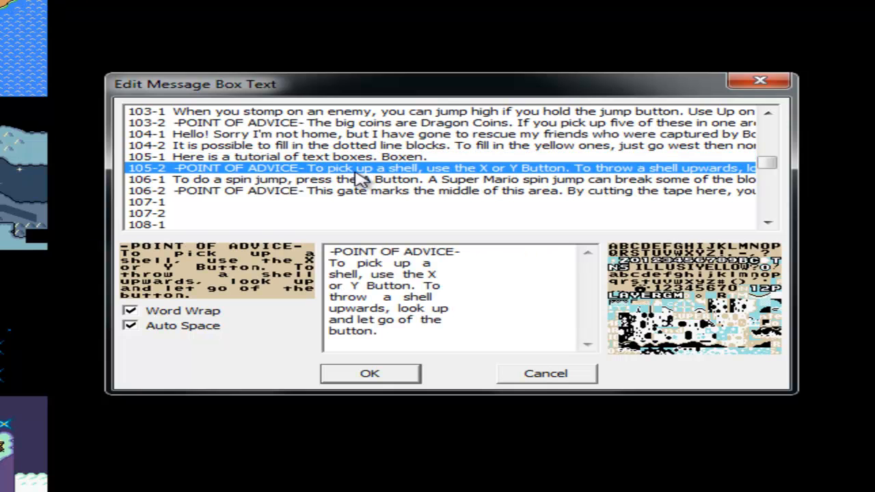
{"action": "left_click_drag", "start_coordinate": [467, 345], "coordinate": [239, 236]}
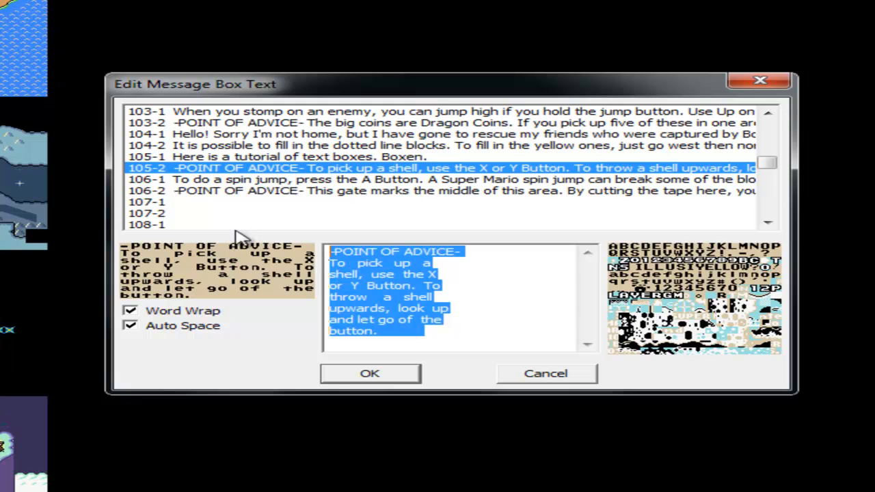
{"action": "key", "text": "Delete"}
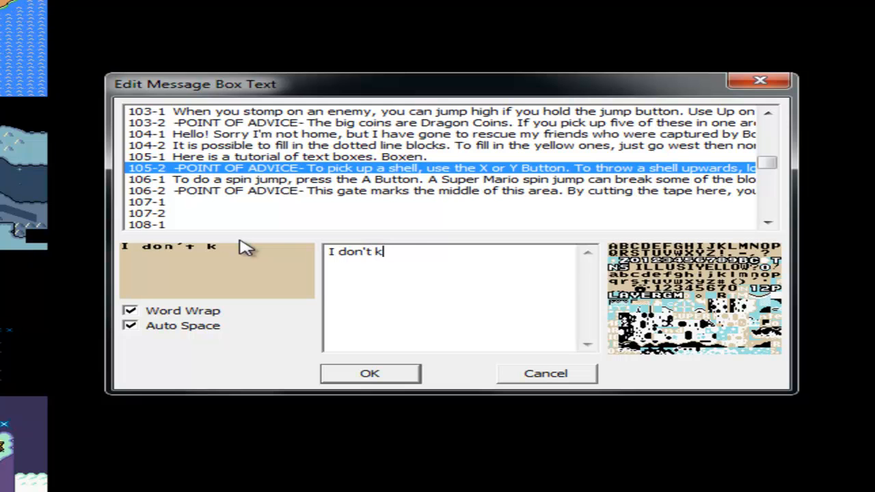
{"action": "left_click", "coordinate": [372, 375]}
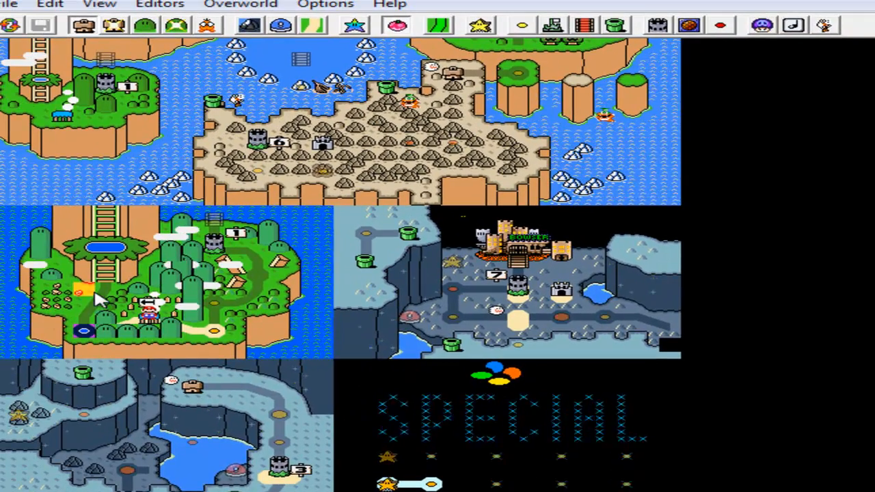
Check the level tile settings of the tile on top of the tall laddered plateau on the main map.
{"action": "scroll", "coordinate": [106, 274], "scroll_direction": "up", "scroll_amount": 3}
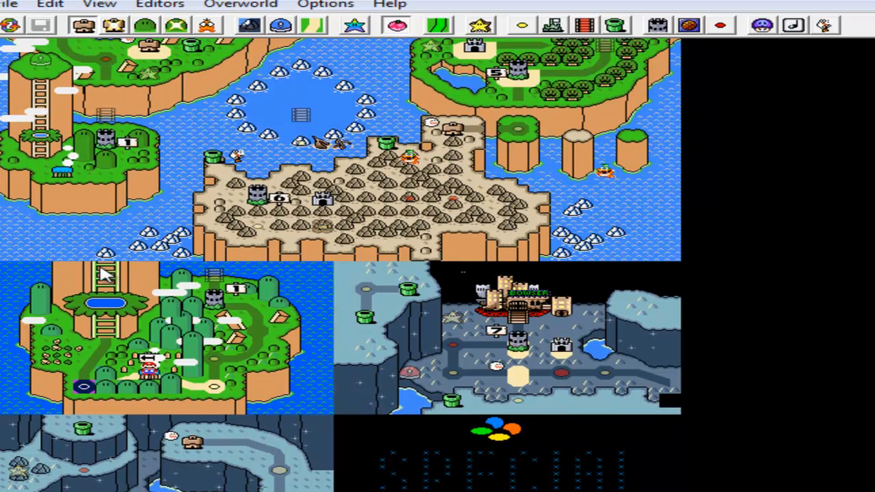
{"action": "scroll", "coordinate": [3, 195], "scroll_direction": "up", "scroll_amount": 4}
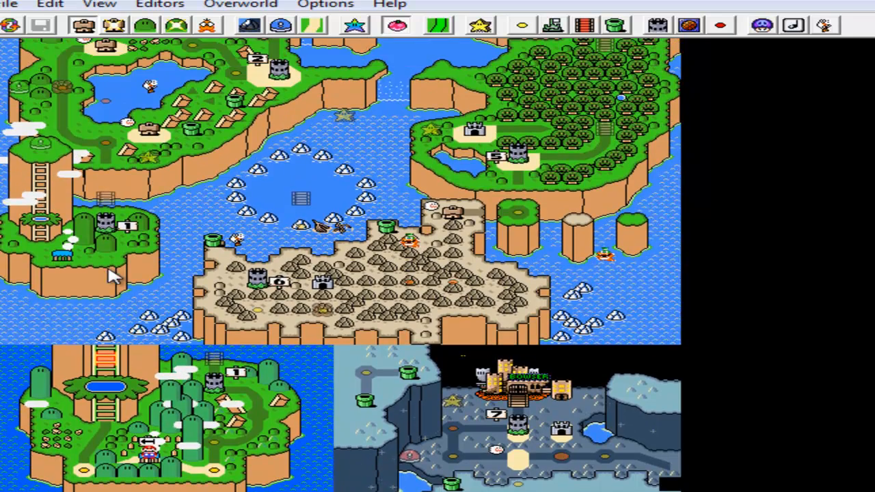
{"action": "left_click", "coordinate": [39, 144]}
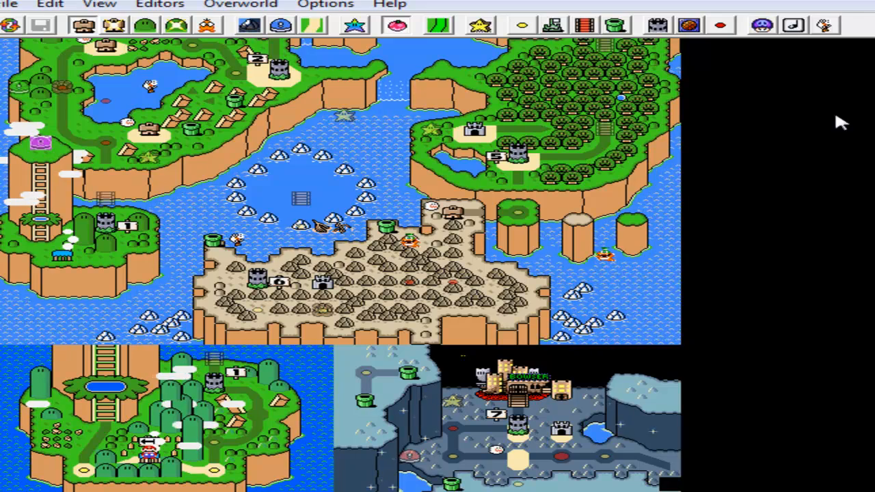
{"action": "left_click", "coordinate": [524, 26]}
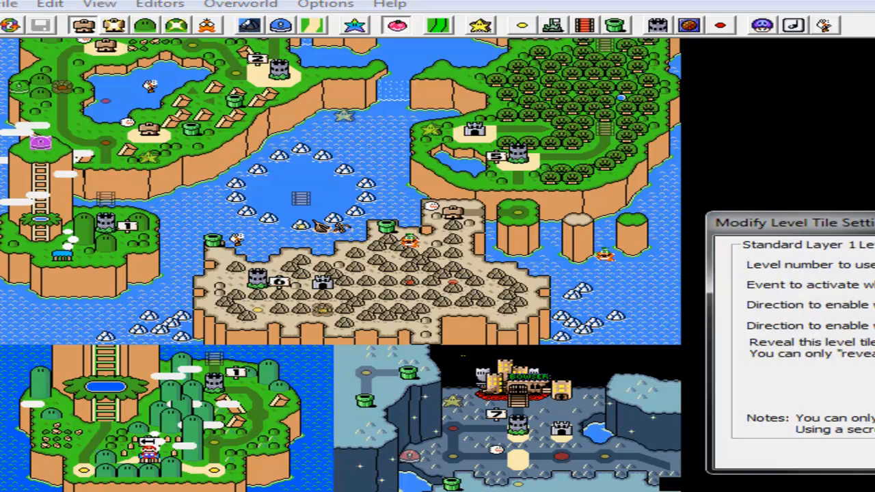
{"action": "key", "text": "Escape"}
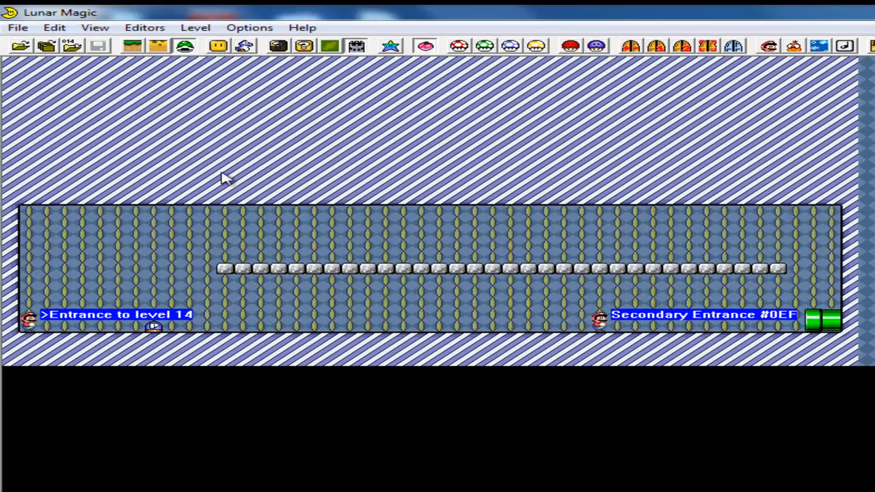
Look through the special command, tileset specific and standard sprites available for level 14, then close the sprite list.
{"action": "left_click", "coordinate": [250, 47]}
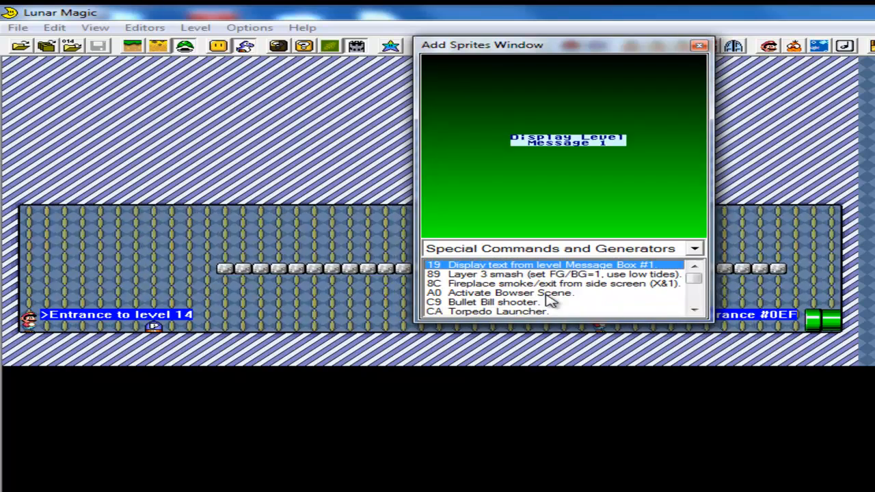
{"action": "left_click", "coordinate": [528, 250]}
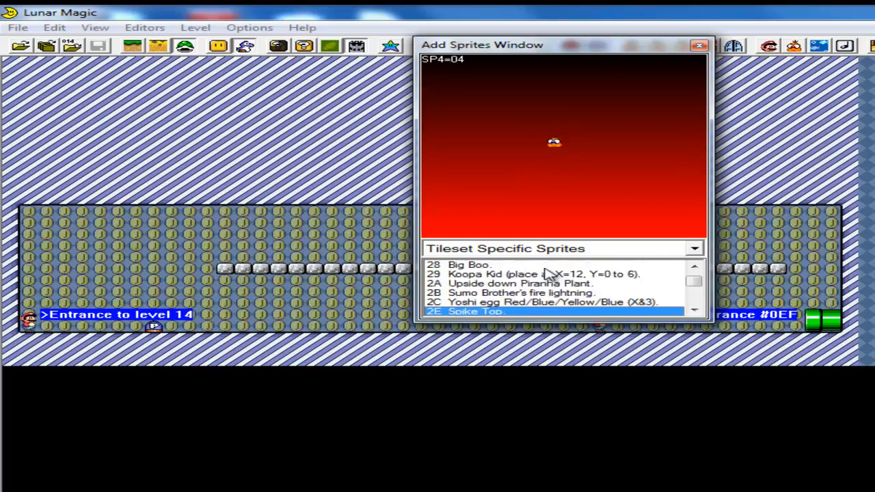
{"action": "key", "text": "Down"}
{"action": "key", "text": "Down"}
{"action": "key", "text": "Down"}
{"action": "key", "text": "Down"}
{"action": "key", "text": "Down"}
{"action": "key", "text": "Down"}
{"action": "key", "text": "Down"}
{"action": "key", "text": "Down"}
{"action": "key", "text": "Down"}
{"action": "key", "text": "Down"}
{"action": "key", "text": "Down"}
{"action": "key", "text": "Down"}
{"action": "key", "text": "Down"}
{"action": "key", "text": "Down"}
{"action": "key", "text": "Down"}
{"action": "key", "text": "Down"}
{"action": "key", "text": "Down"}
{"action": "key", "text": "Down"}
{"action": "key", "text": "Down"}
{"action": "key", "text": "Down"}
{"action": "key", "text": "Down"}
{"action": "key", "text": "Down"}
{"action": "key", "text": "Down"}
{"action": "key", "text": "Down"}
{"action": "key", "text": "Down"}
{"action": "key", "text": "Down"}
{"action": "key", "text": "Down"}
{"action": "key", "text": "Down"}
{"action": "key", "text": "Down"}
{"action": "key", "text": "Down"}
{"action": "key", "text": "Down"}
{"action": "key", "text": "Down"}
{"action": "key", "text": "Down"}
{"action": "key", "text": "Down"}
{"action": "key", "text": "Down"}
{"action": "key", "text": "Down"}
{"action": "key", "text": "Down"}
{"action": "key", "text": "Down"}
{"action": "key", "text": "Down"}
{"action": "key", "text": "Down"}
{"action": "key", "text": "Down"}
{"action": "key", "text": "Down"}
{"action": "key", "text": "Down"}
{"action": "key", "text": "Down"}
{"action": "key", "text": "Down"}
{"action": "key", "text": "Down"}
{"action": "key", "text": "Down"}
{"action": "key", "text": "Up"}
{"action": "key", "text": "Up"}
{"action": "key", "text": "Up"}
{"action": "key", "text": "Up"}
{"action": "key", "text": "Up"}
{"action": "key", "text": "Up"}
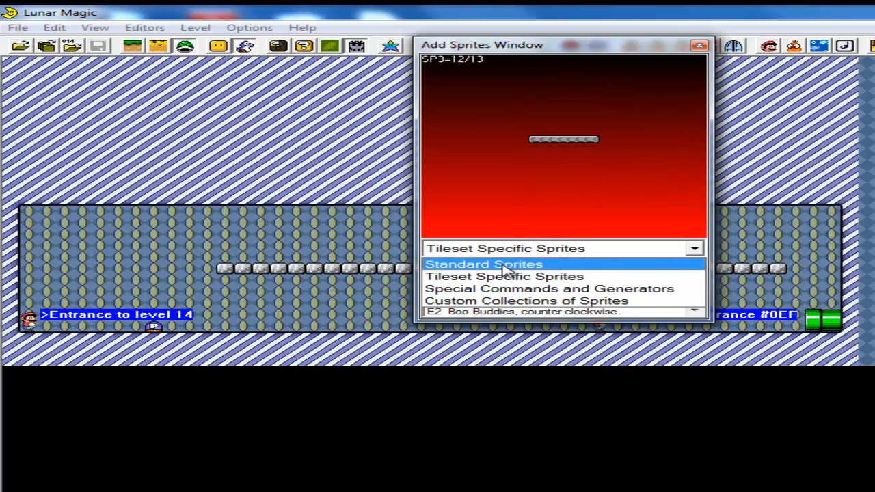
{"action": "left_click", "coordinate": [502, 265]}
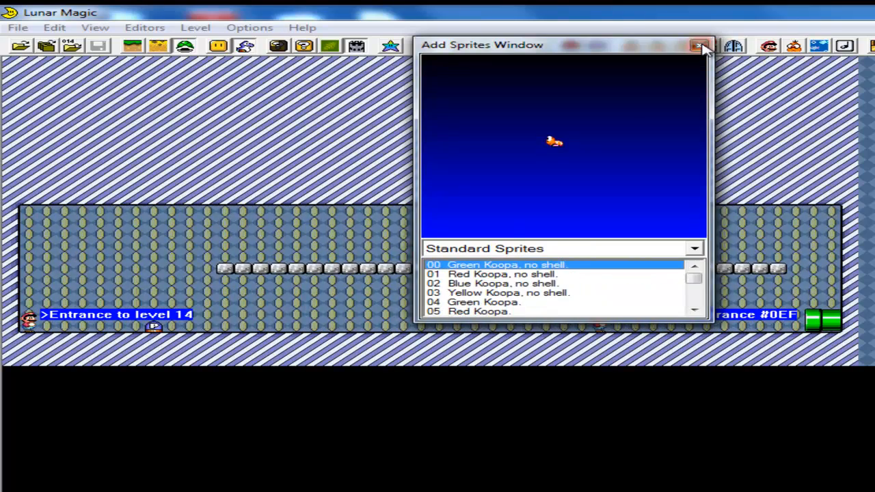
{"action": "left_click", "coordinate": [701, 46]}
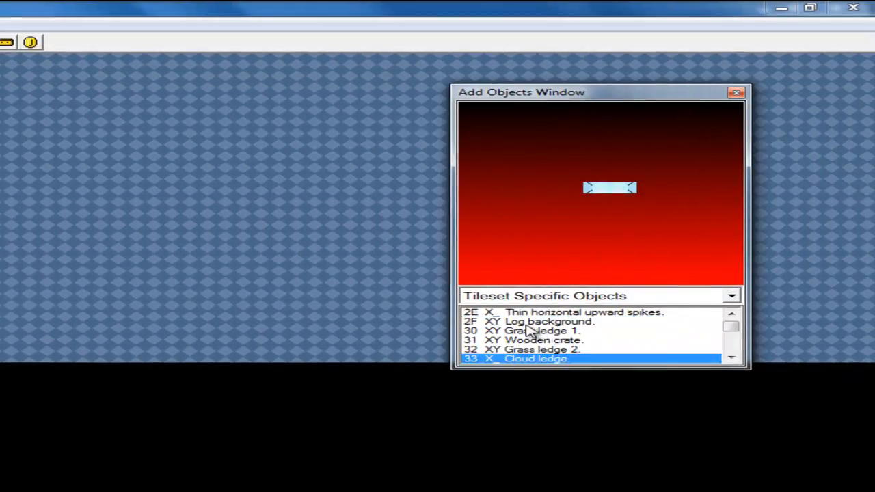
Look through the tileset specific objects available for level 14, down to the left facing switch palace edge.
{"action": "key", "text": "Down"}
{"action": "key", "text": "Down"}
{"action": "key", "text": "Down"}
{"action": "key", "text": "Down"}
{"action": "key", "text": "Down"}
{"action": "key", "text": "Down"}
{"action": "key", "text": "Down"}
{"action": "key", "text": "Down"}
{"action": "key", "text": "Down"}
{"action": "key", "text": "Down"}
{"action": "key", "text": "Down"}
{"action": "key", "text": "Down"}
{"action": "key", "text": "Down"}
{"action": "key", "text": "Down"}
{"action": "key", "text": "Down"}
{"action": "key", "text": "Down"}
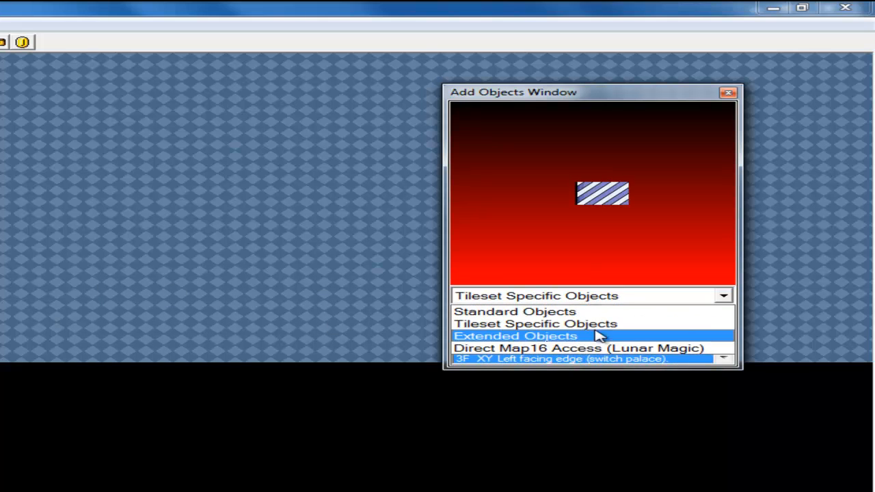
Browse the extended objects and place a large yellow ! switch on the floor of level 14, between the two entrances.
{"action": "left_click", "coordinate": [599, 336]}
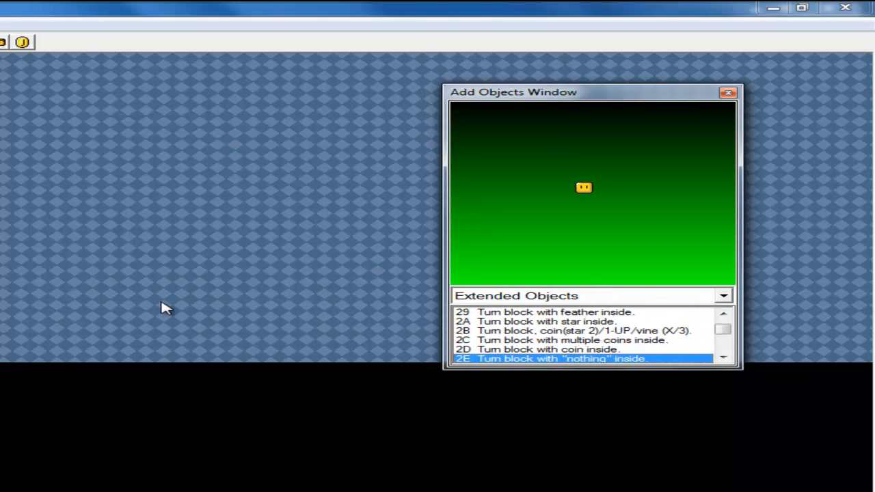
{"action": "key", "text": "Down"}
{"action": "key", "text": "Down"}
{"action": "key", "text": "Down"}
{"action": "key", "text": "Down"}
{"action": "key", "text": "Down"}
{"action": "key", "text": "Down"}
{"action": "key", "text": "Down"}
{"action": "key", "text": "Down"}
{"action": "key", "text": "Down"}
{"action": "key", "text": "Down"}
{"action": "key", "text": "Down"}
{"action": "key", "text": "Down"}
{"action": "key", "text": "Down"}
{"action": "key", "text": "Down"}
{"action": "key", "text": "Down"}
{"action": "key", "text": "Down"}
{"action": "key", "text": "Down"}
{"action": "key", "text": "Down"}
{"action": "key", "text": "Down"}
{"action": "key", "text": "Down"}
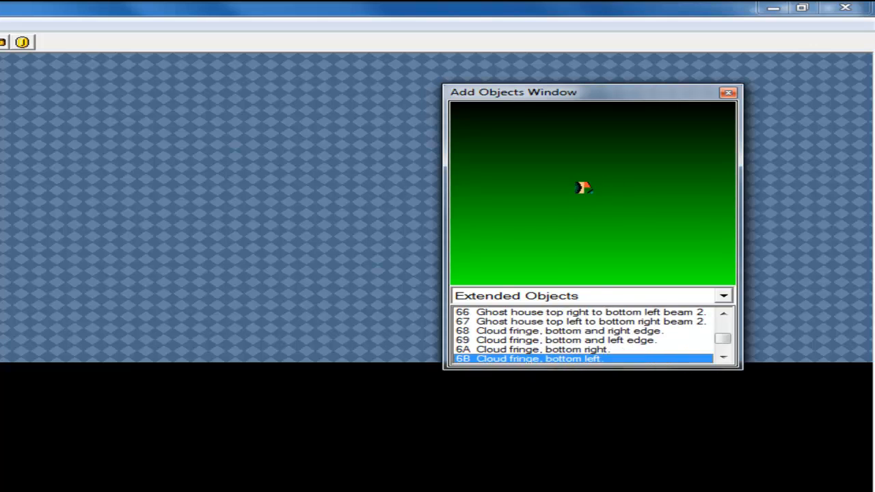
{"action": "key", "text": "Up"}
{"action": "key", "text": "Up"}
{"action": "key", "text": "Up"}
{"action": "key", "text": "Up"}
{"action": "key", "text": "Up"}
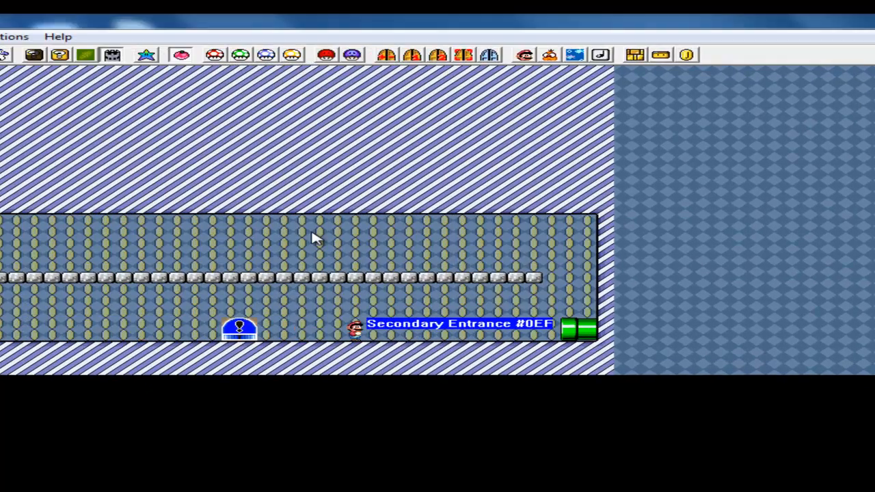
{"action": "left_click", "coordinate": [481, 238]}
{"action": "left_click", "coordinate": [568, 282]}
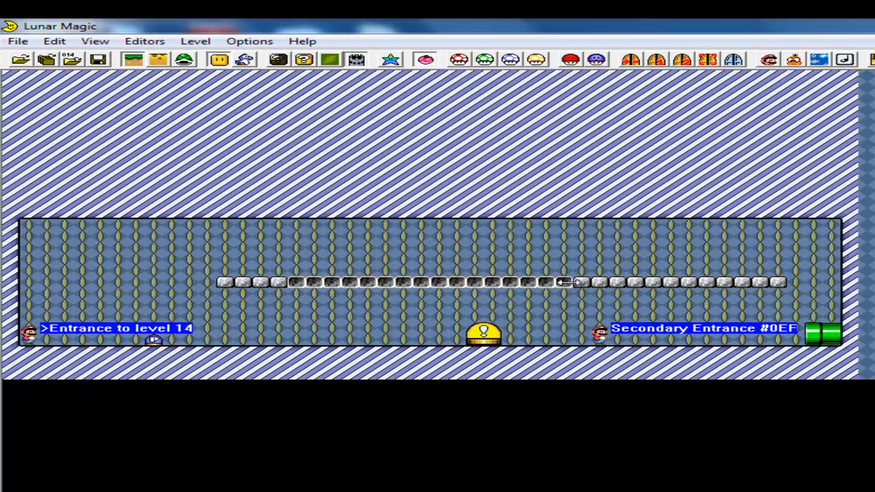
Delete all the coins filling the room in level 14, keeping the grey block row and the switch, and save the level.
{"action": "left_click", "coordinate": [483, 335]}
{"action": "left_click", "coordinate": [481, 355]}
{"action": "left_click", "coordinate": [828, 303]}
{"action": "left_click", "coordinate": [870, 222]}
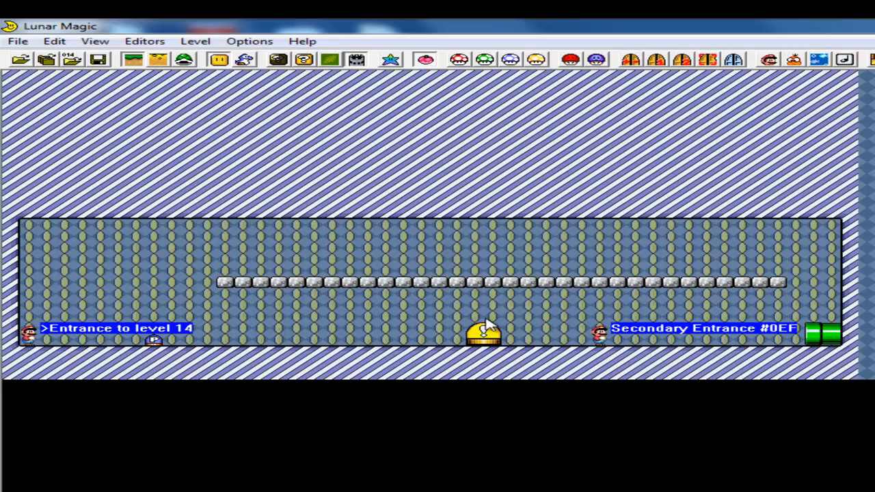
{"action": "left_click", "coordinate": [482, 344]}
{"action": "key", "text": "Delete"}
{"action": "left_click", "coordinate": [649, 253]}
{"action": "key", "text": "Delete"}
{"action": "left_click", "coordinate": [134, 252]}
{"action": "key", "text": "Delete"}
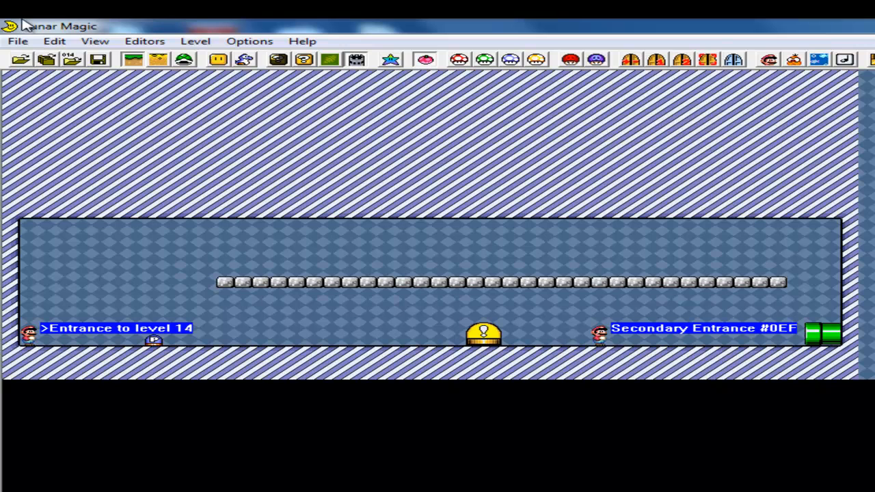
{"action": "left_click", "coordinate": [98, 59]}
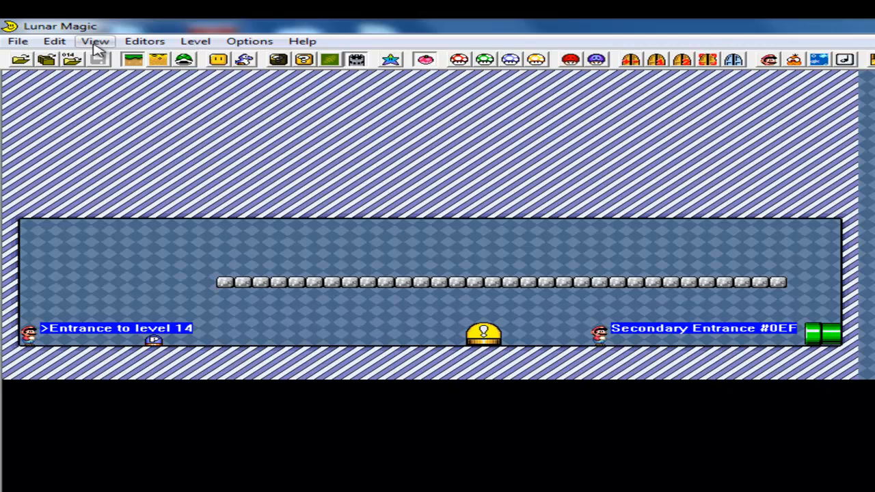
Display the screen exits in level 14 and examine the exit on screen 02.
{"action": "left_click", "coordinate": [96, 42]}
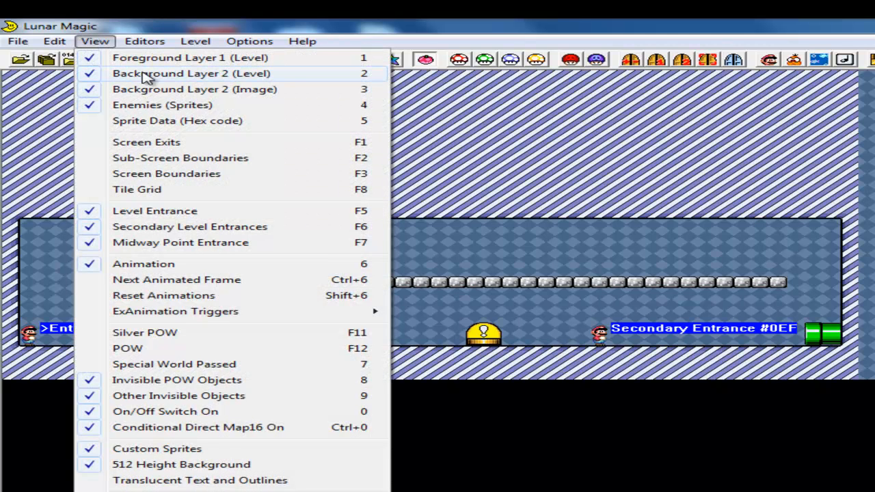
{"action": "left_click", "coordinate": [153, 145]}
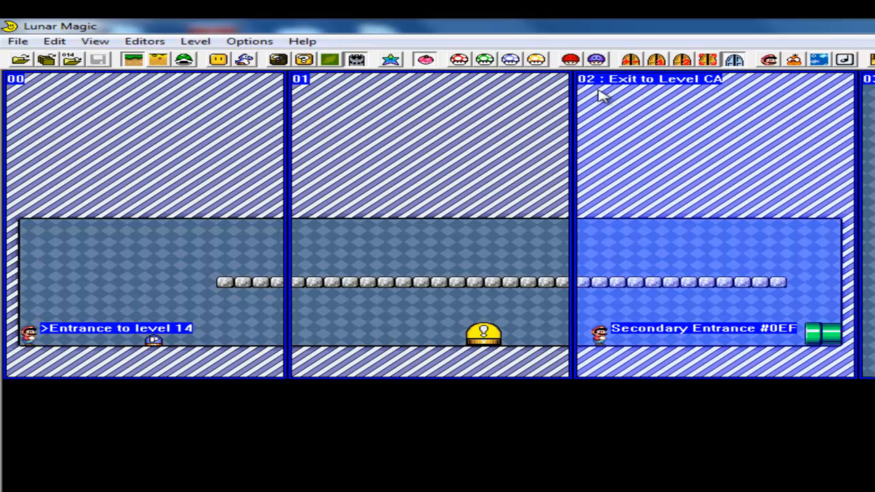
{"action": "mouse_move", "coordinate": [615, 83]}
{"action": "left_mouse_down"}
{"action": "mouse_move", "coordinate": [734, 87]}
{"action": "mouse_move", "coordinate": [609, 79]}
{"action": "left_mouse_up"}
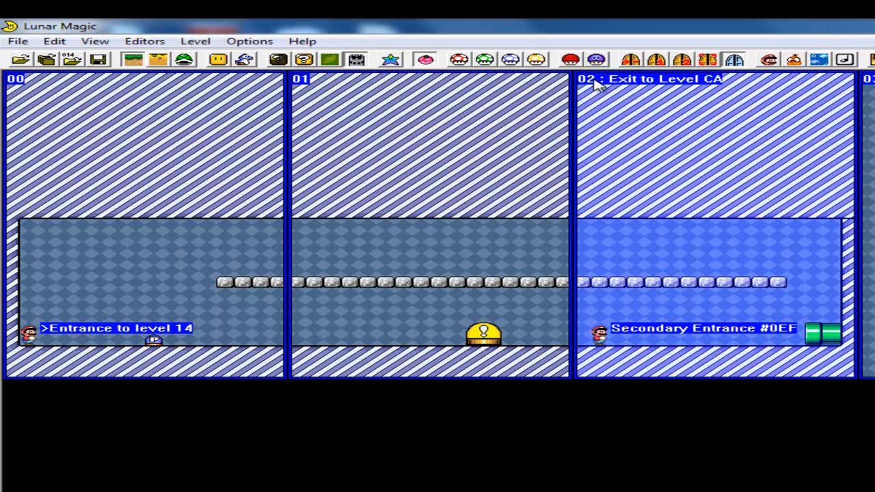
{"action": "mouse_move", "coordinate": [513, 94]}
{"action": "left_mouse_down"}
{"action": "mouse_move", "coordinate": [514, 143]}
{"action": "mouse_move", "coordinate": [496, 99]}
{"action": "mouse_move", "coordinate": [504, 94]}
{"action": "left_mouse_up"}
Save level 14 to the ROM and open level CA, the destination of its screen 02 exit.
{"action": "left_click", "coordinate": [98, 59]}
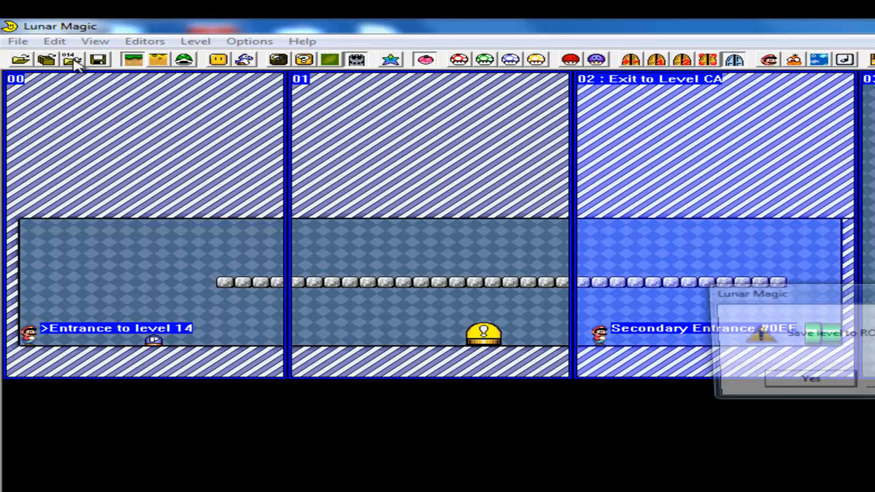
{"action": "left_click", "coordinate": [824, 383]}
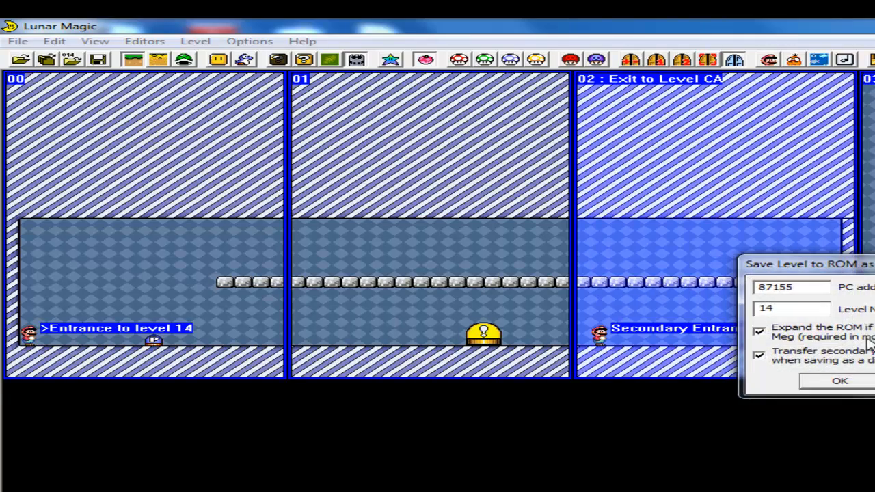
{"action": "left_click", "coordinate": [803, 386]}
{"action": "left_click", "coordinate": [745, 362]}
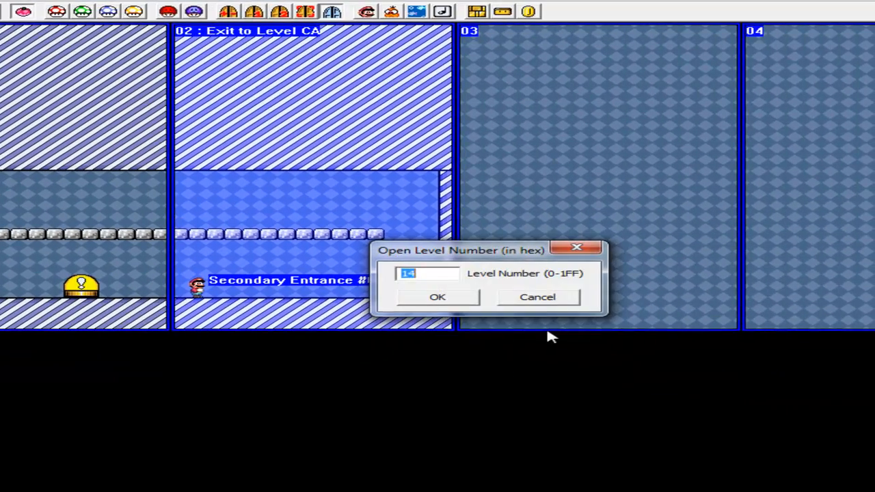
{"action": "type", "text": "CA"}
{"action": "key", "text": "Return"}
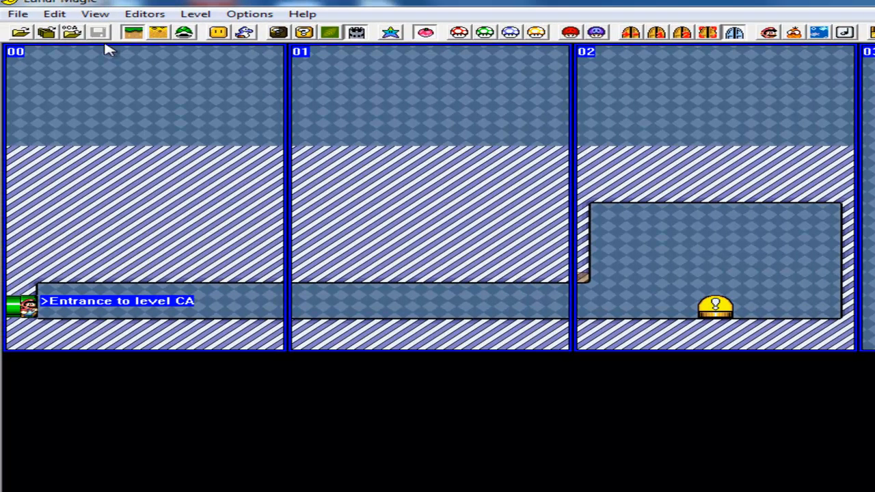
Return to level 14 and point out the horizontal green pipe on screen 02.
{"action": "left_click", "coordinate": [72, 32]}
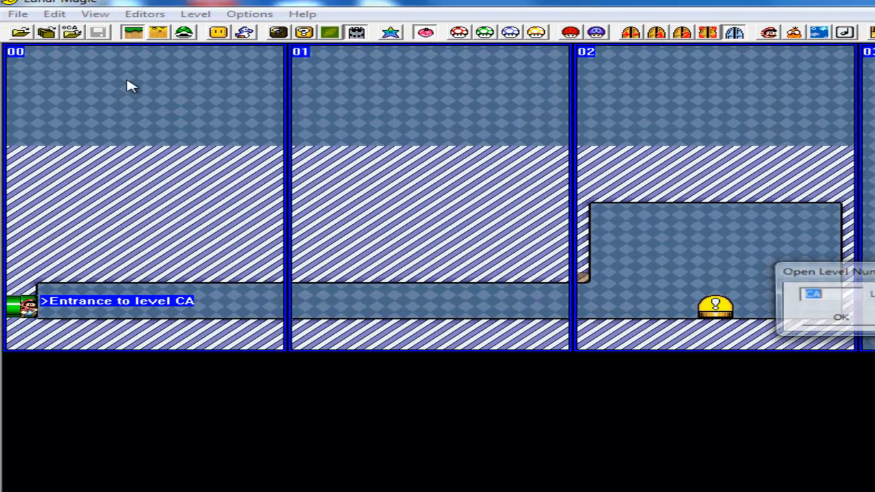
{"action": "type", "text": "14"}
{"action": "left_click", "coordinate": [827, 320]}
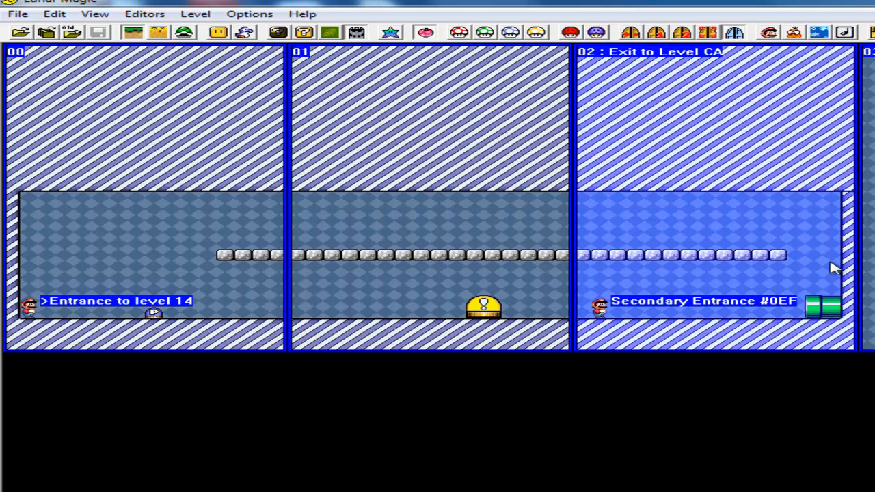
{"action": "left_click", "coordinate": [822, 305]}
Add a screen exit on screen 01 of level 14 with level 117 as its destination.
{"action": "left_click", "coordinate": [214, 15]}
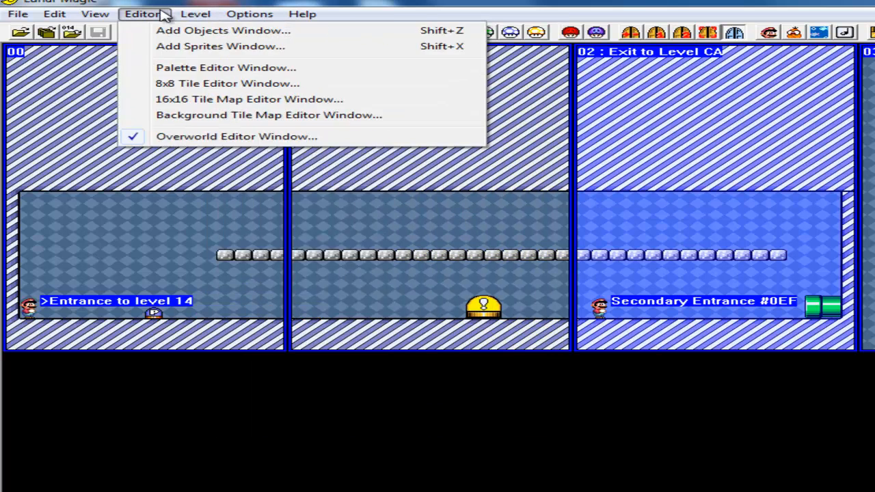
{"action": "mouse_move", "coordinate": [98, 13]}
{"action": "mouse_move", "coordinate": [191, 16]}
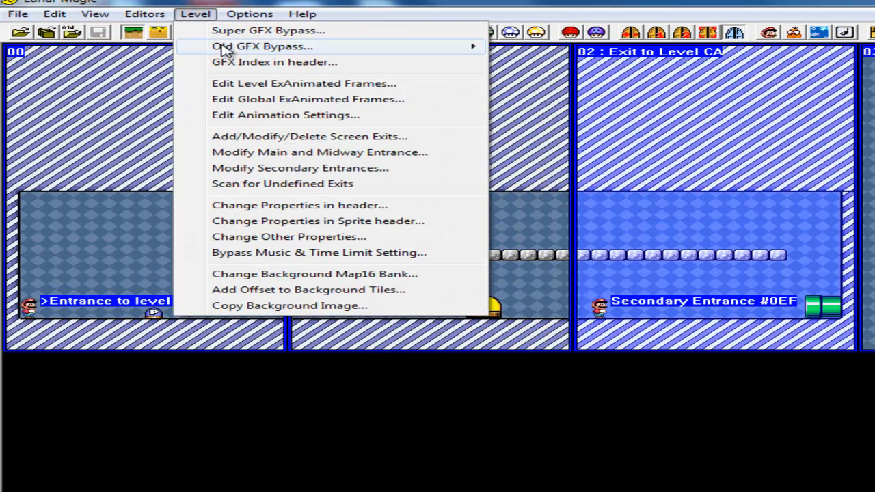
{"action": "left_click", "coordinate": [292, 139]}
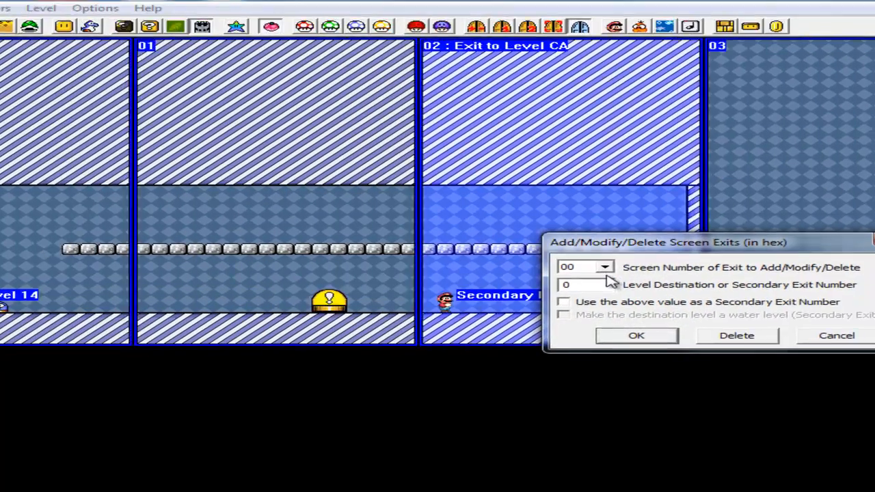
{"action": "left_click", "coordinate": [759, 273]}
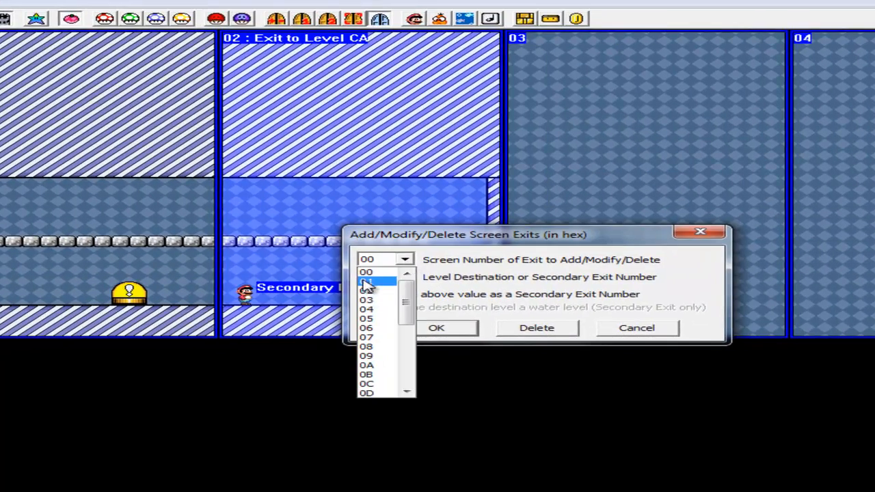
{"action": "left_click", "coordinate": [365, 281]}
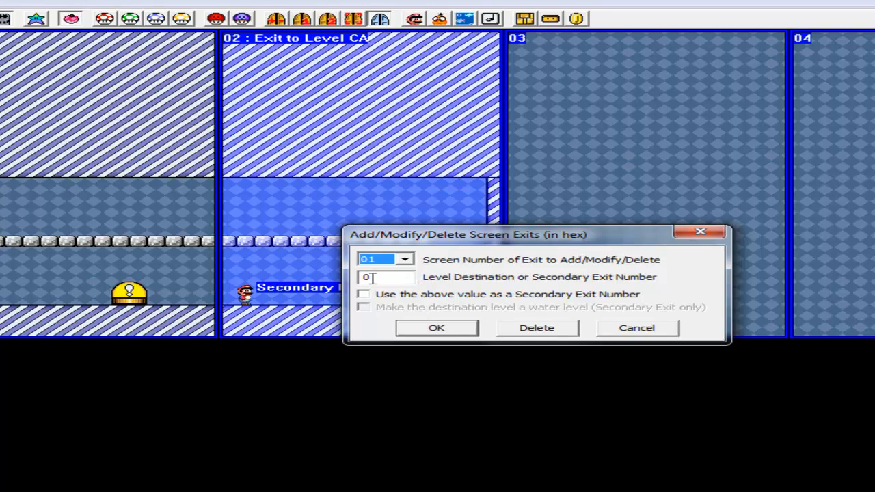
{"action": "double_click", "coordinate": [375, 280]}
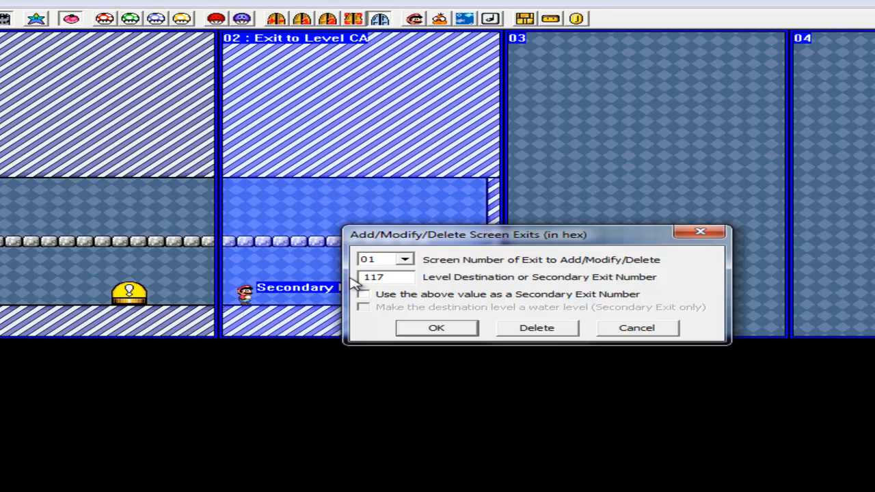
{"action": "key", "text": "Return"}
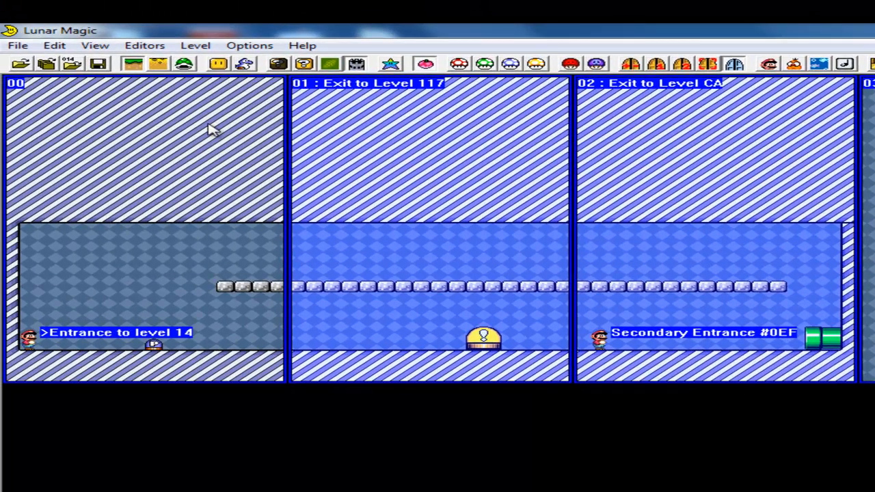
Save level 14 to the ROM and open level 117 to view the new exit's destination.
{"action": "left_click", "coordinate": [79, 66]}
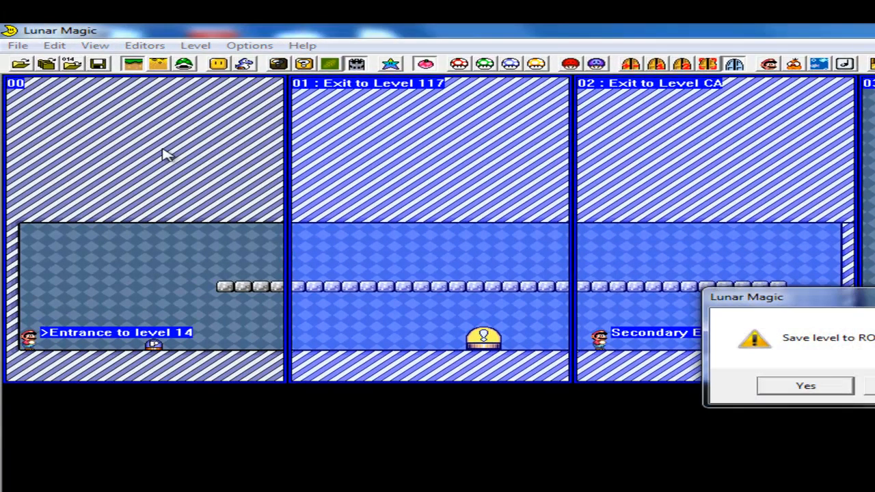
{"action": "left_click", "coordinate": [842, 384]}
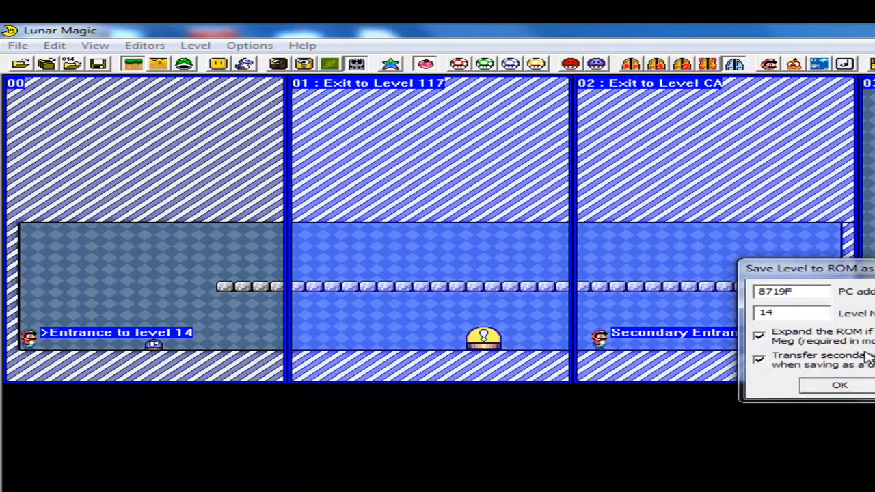
{"action": "left_click", "coordinate": [858, 382]}
{"action": "left_click", "coordinate": [746, 368]}
{"action": "type", "text": "11"}
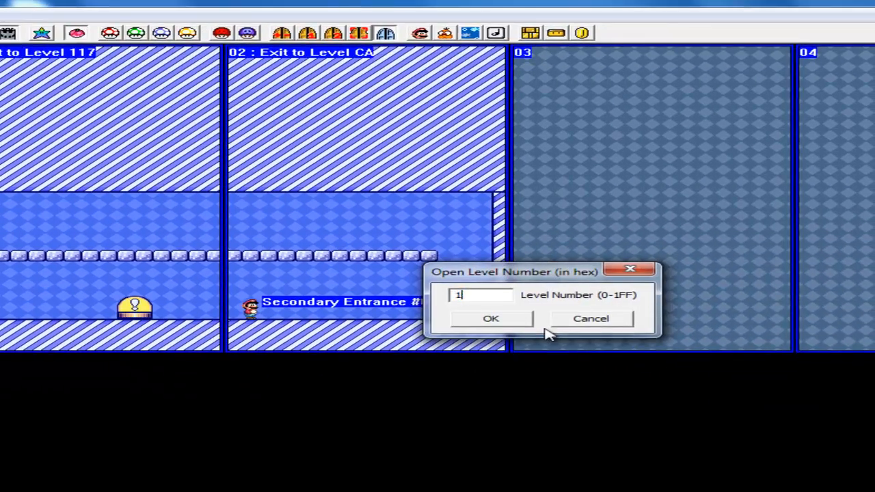
{"action": "type", "text": "7"}
{"action": "key", "text": "Return"}
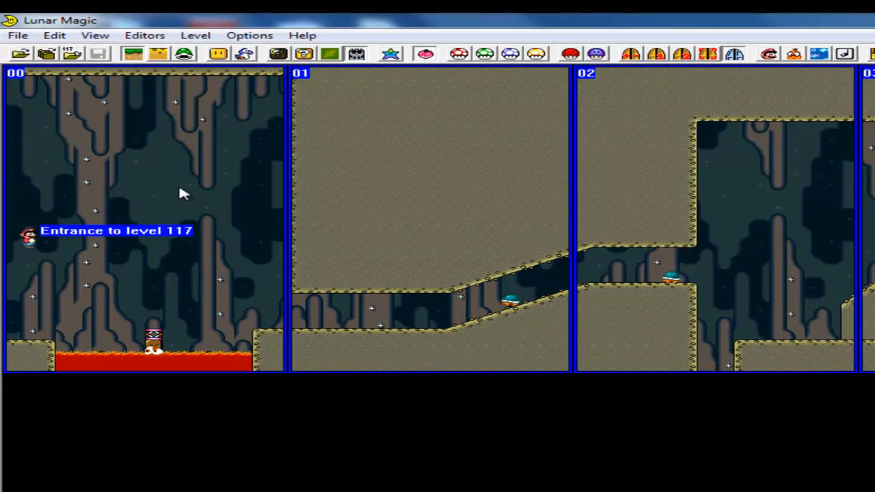
Switch back from level 117 to level 14.
{"action": "left_click", "coordinate": [72, 54]}
{"action": "type", "text": "14"}
{"action": "key", "text": "Return"}
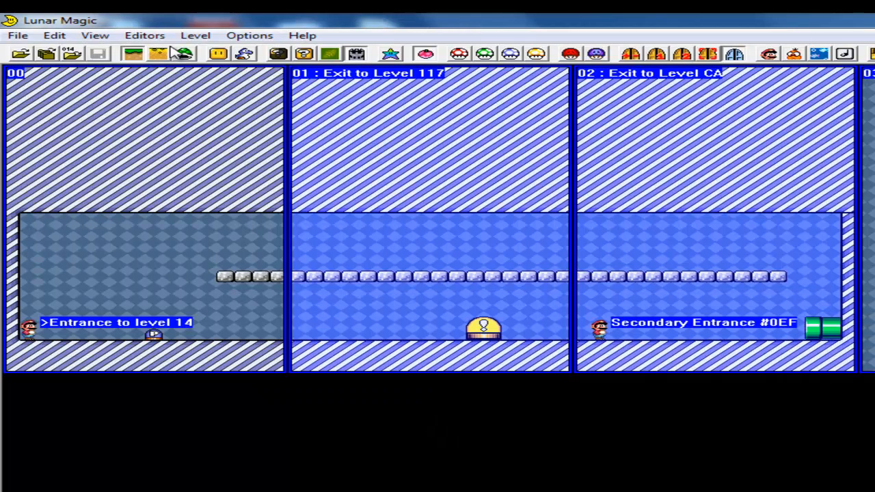
Browse the standard objects, place an exit-enabled vertical pipe on screen 01 just before the yellow ! switch, and save the level.
{"action": "left_click", "coordinate": [219, 55]}
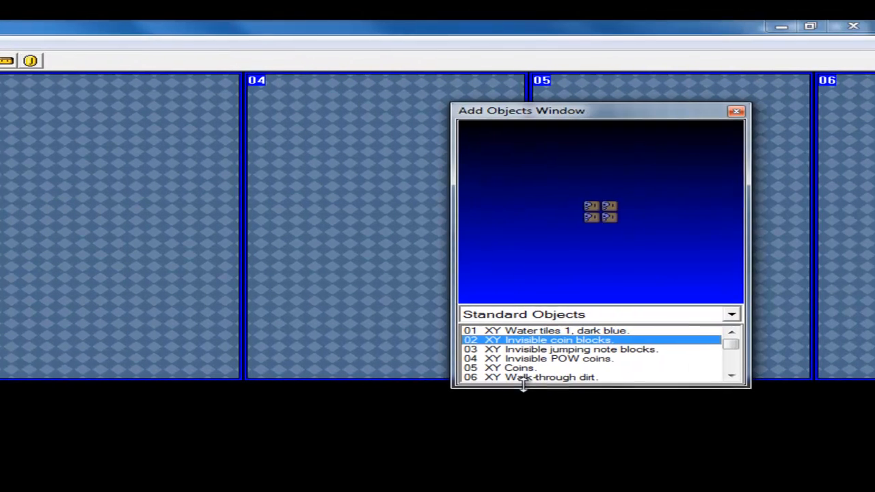
{"action": "key", "text": "Down"}
{"action": "key", "text": "Down"}
{"action": "key", "text": "Down"}
{"action": "key", "text": "Down"}
{"action": "key", "text": "Down"}
{"action": "key", "text": "Down"}
{"action": "key", "text": "Down"}
{"action": "key", "text": "Down"}
{"action": "key", "text": "Down"}
{"action": "key", "text": "Down"}
{"action": "key", "text": "Down"}
{"action": "key", "text": "Down"}
{"action": "key", "text": "Down"}
{"action": "key", "text": "Down"}
{"action": "key", "text": "Down"}
{"action": "key", "text": "Down"}
{"action": "key", "text": "Down"}
{"action": "key", "text": "Down"}
{"action": "key", "text": "Down"}
{"action": "key", "text": "Down"}
{"action": "key", "text": "Down"}
{"action": "key", "text": "Down"}
{"action": "key", "text": "Down"}
{"action": "key", "text": "Down"}
{"action": "key", "text": "Up"}
{"action": "key", "text": "Up"}
{"action": "key", "text": "Up"}
{"action": "key", "text": "Up"}
{"action": "key", "text": "Up"}
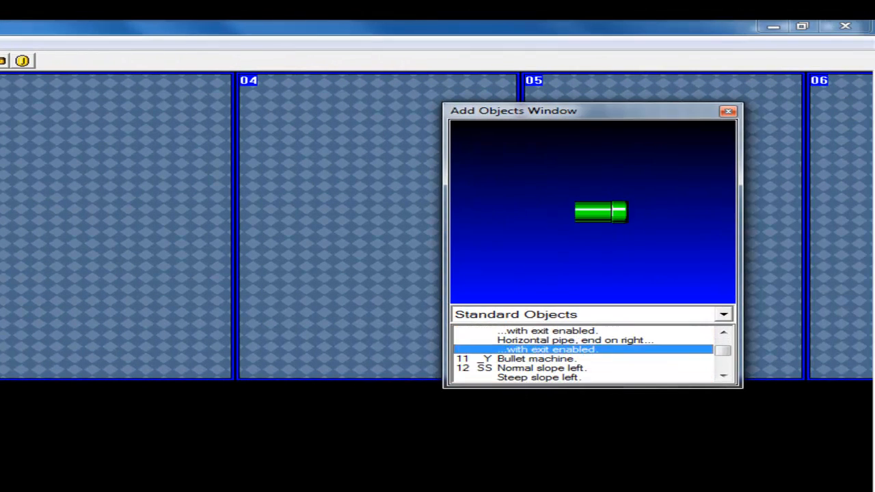
{"action": "key", "text": "Up"}
{"action": "key", "text": "Down"}
{"action": "key", "text": "Down"}
{"action": "key", "text": "Up"}
{"action": "key", "text": "Up"}
{"action": "key", "text": "Up"}
{"action": "key", "text": "Up"}
{"action": "key", "text": "Up"}
{"action": "key", "text": "Down"}
{"action": "key", "text": "Up"}
{"action": "key", "text": "Up"}
{"action": "key", "text": "Up"}
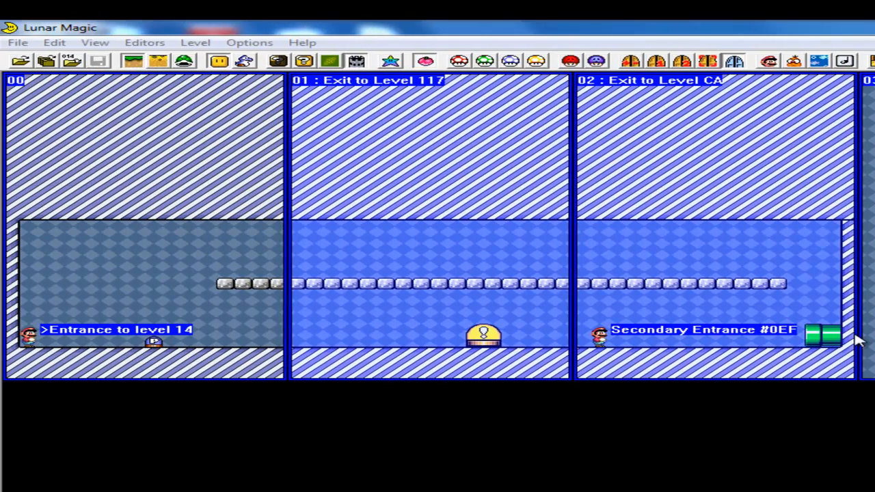
{"action": "right_click", "coordinate": [399, 316], "text": "shift"}
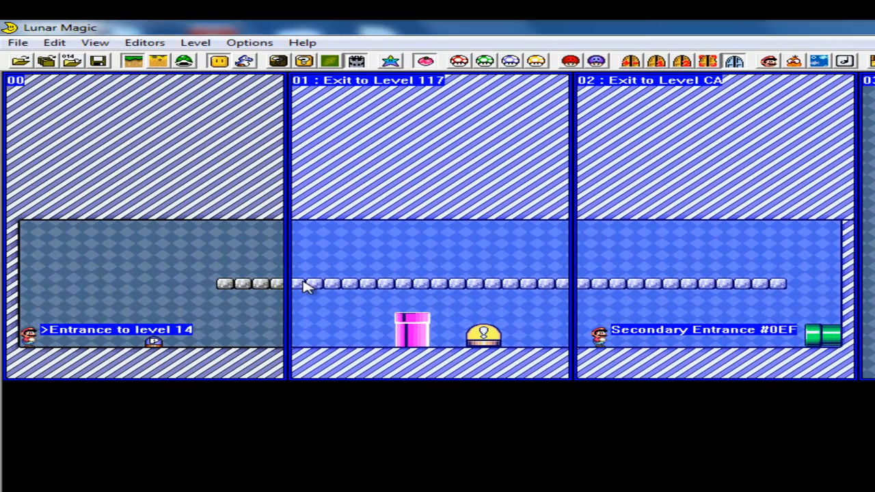
{"action": "left_click", "coordinate": [156, 287]}
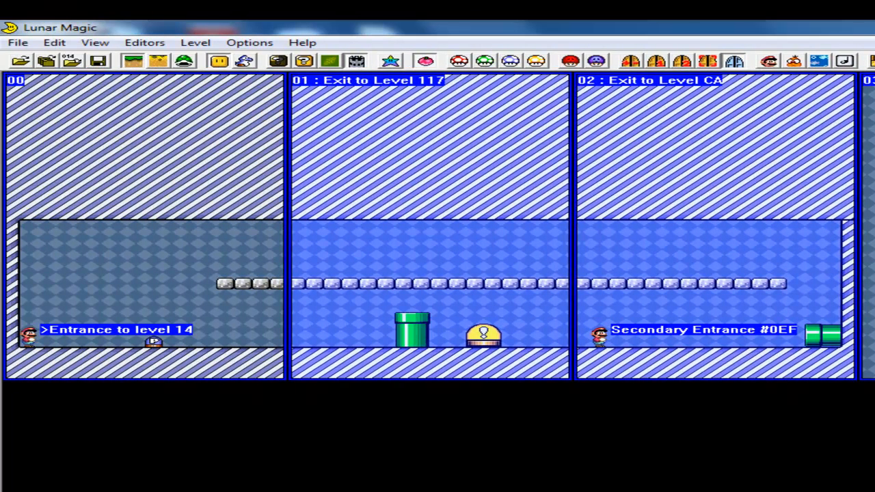
{"action": "left_click", "coordinate": [99, 62]}
Place another exit-enabled vertical pipe on the floor near the end of screen 00 and save the level despite its undefined exit.
{"action": "key", "text": "Insert"}
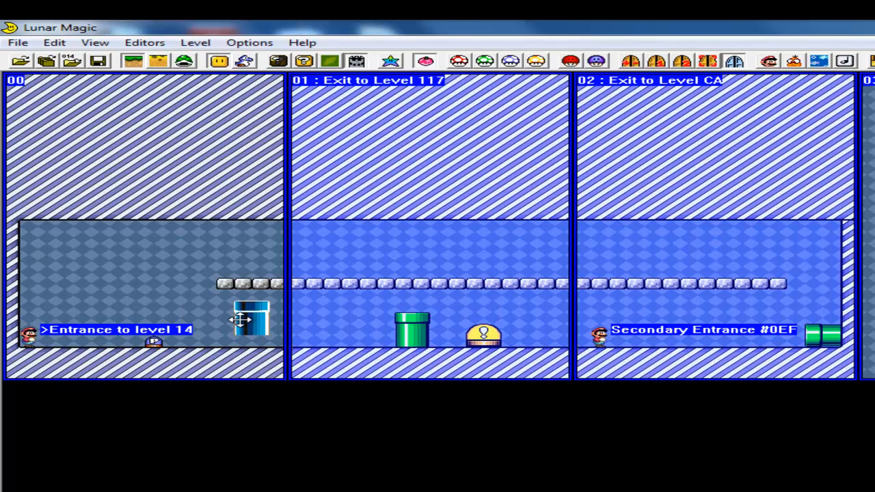
{"action": "left_click", "coordinate": [98, 61]}
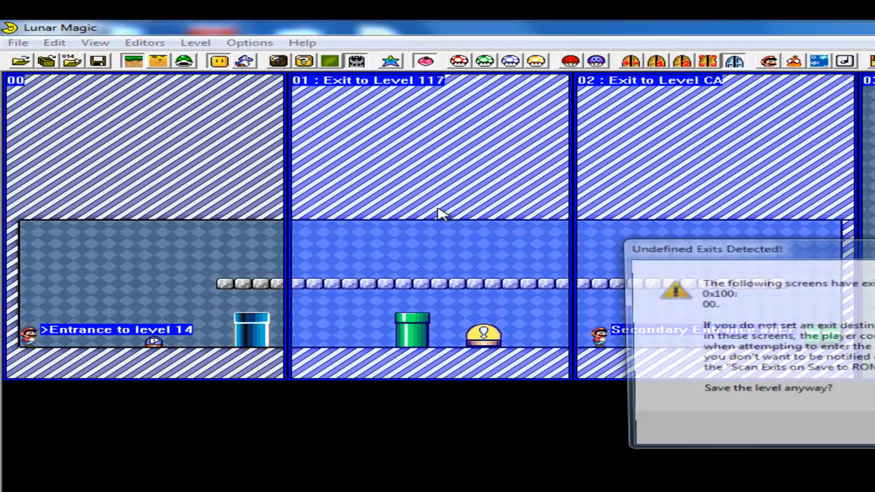
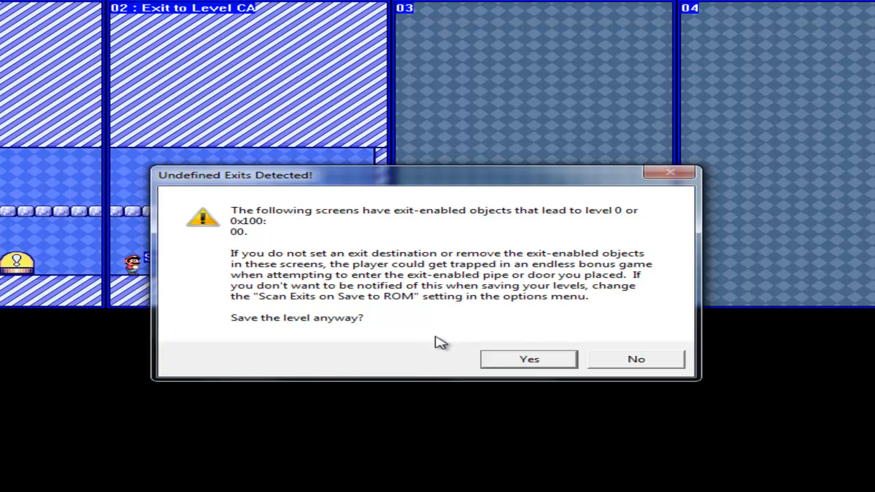
{"action": "left_click", "coordinate": [530, 361]}
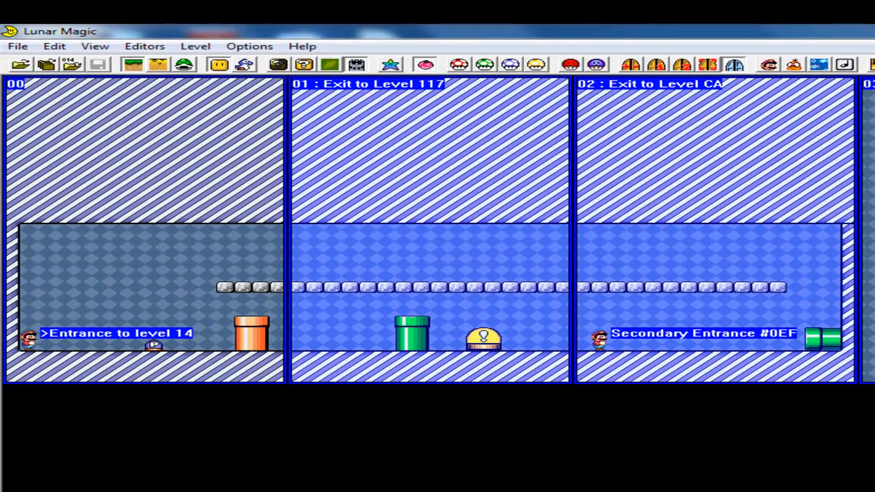
Place two more exit-enabled vertical pipes on screen 00, in a row beside the existing one.
{"action": "right_click", "coordinate": [199, 328]}
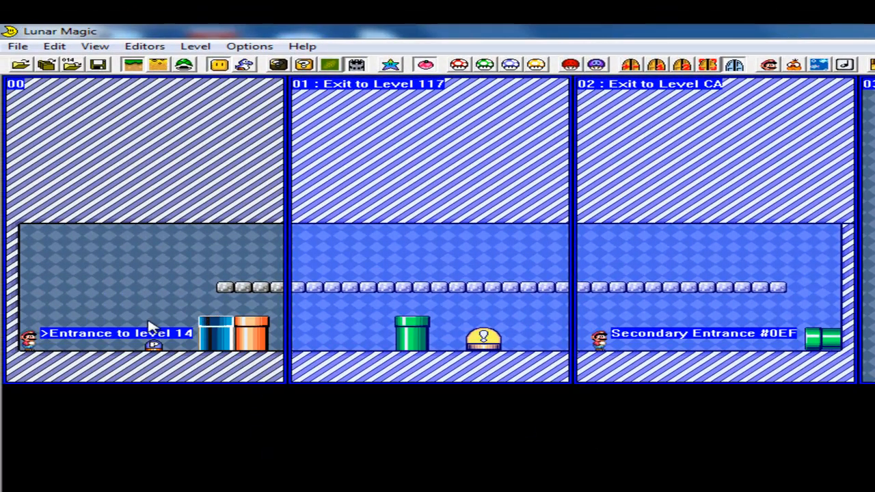
{"action": "right_click", "coordinate": [182, 322]}
{"action": "left_click_drag", "start_coordinate": [182, 322], "coordinate": [209, 328]}
{"action": "left_click", "coordinate": [177, 311]}
Add pipe copies around the vertical pipe on screen 01, delete the one farthest from the switch, and save level 14 anyway.
{"action": "right_click", "coordinate": [375, 331]}
{"action": "left_click", "coordinate": [353, 322]}
{"action": "left_click", "coordinate": [383, 323]}
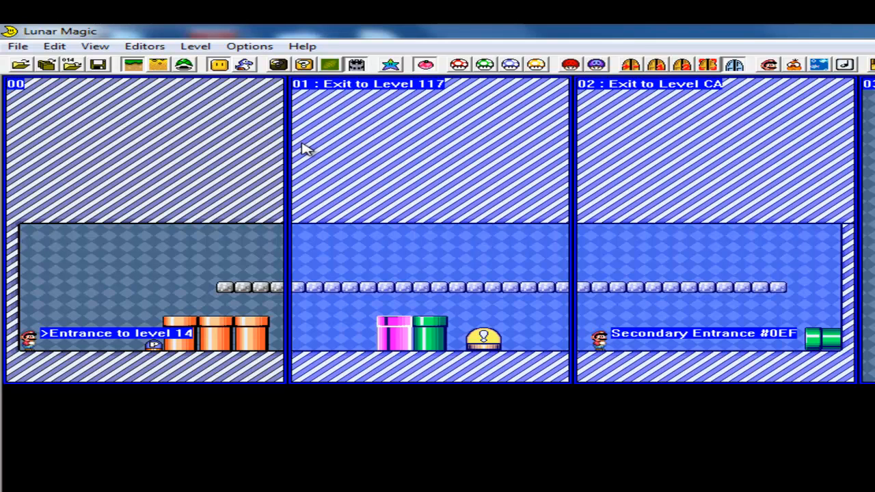
{"action": "key", "text": "Delete"}
{"action": "left_click", "coordinate": [98, 63]}
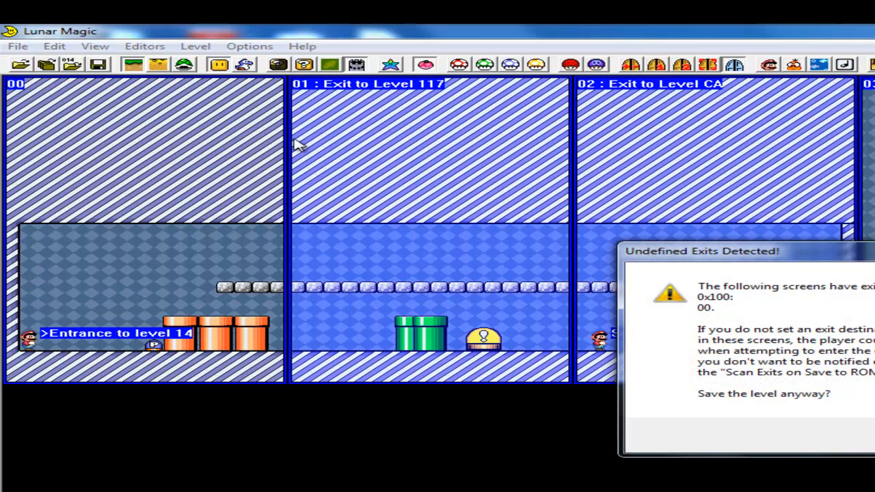
{"action": "key", "text": "Return"}
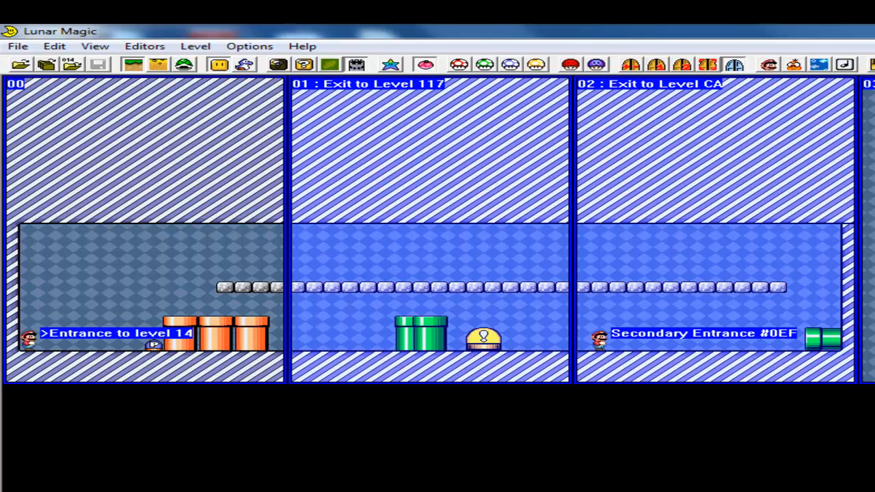
Switch to the Overworld Editor and look over the main map and the submaps below it.
{"action": "scroll", "coordinate": [317, 382], "scroll_direction": "down", "scroll_amount": 1}
{"action": "scroll", "coordinate": [317, 387], "scroll_direction": "down", "scroll_amount": 1}
{"action": "scroll", "coordinate": [307, 383], "scroll_direction": "up", "scroll_amount": 4}
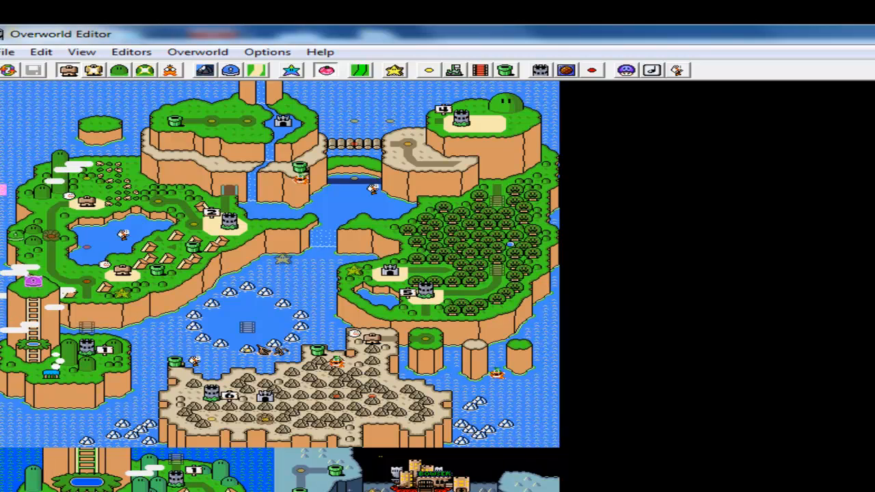
{"action": "scroll", "coordinate": [10, 71], "scroll_direction": "down", "scroll_amount": 1}
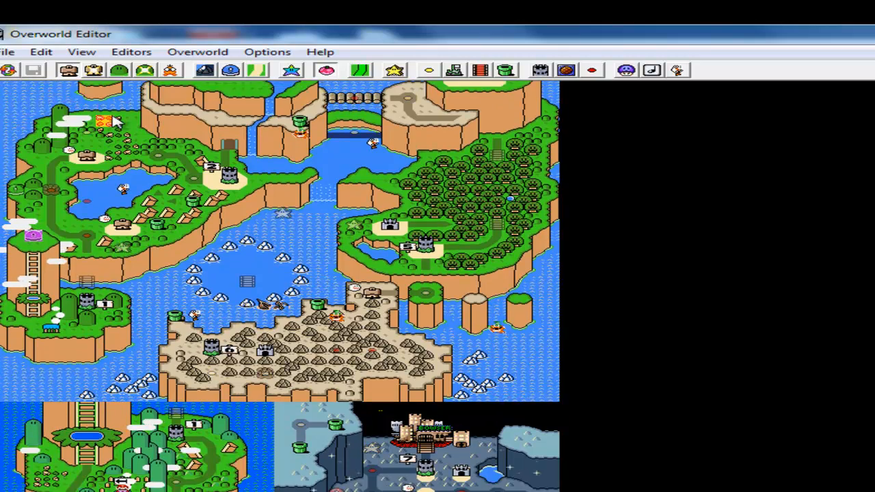
{"action": "scroll", "coordinate": [117, 122], "scroll_direction": "down", "scroll_amount": 2}
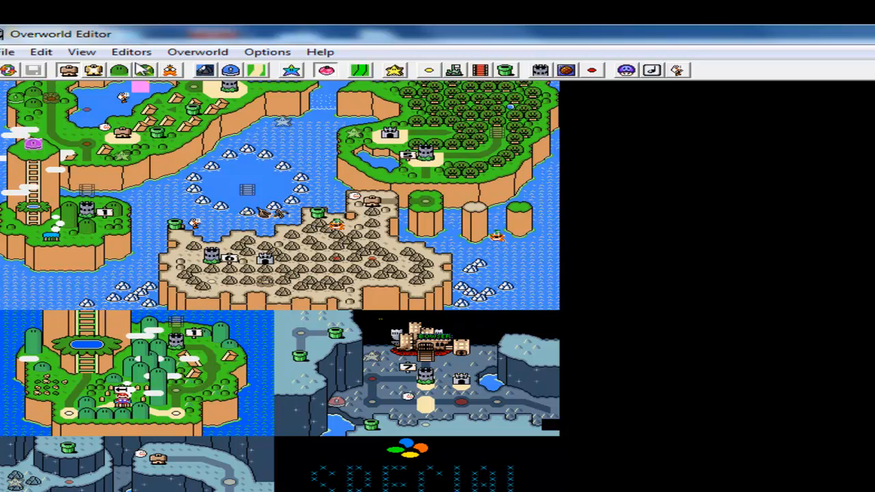
{"action": "scroll", "coordinate": [137, 308], "scroll_direction": "down", "scroll_amount": 2}
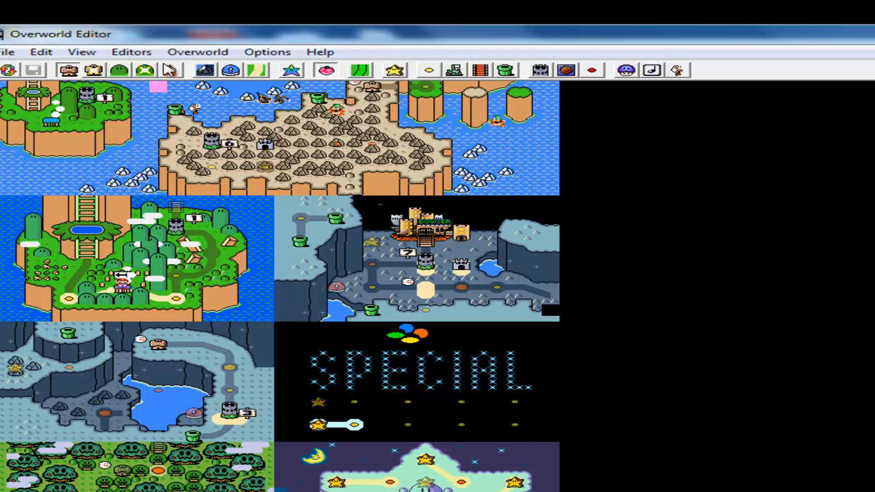
Enter sprite editing mode and set slot 1 of the overworld sprite list to 04 Piranha Plant.
{"action": "left_click", "coordinate": [170, 71]}
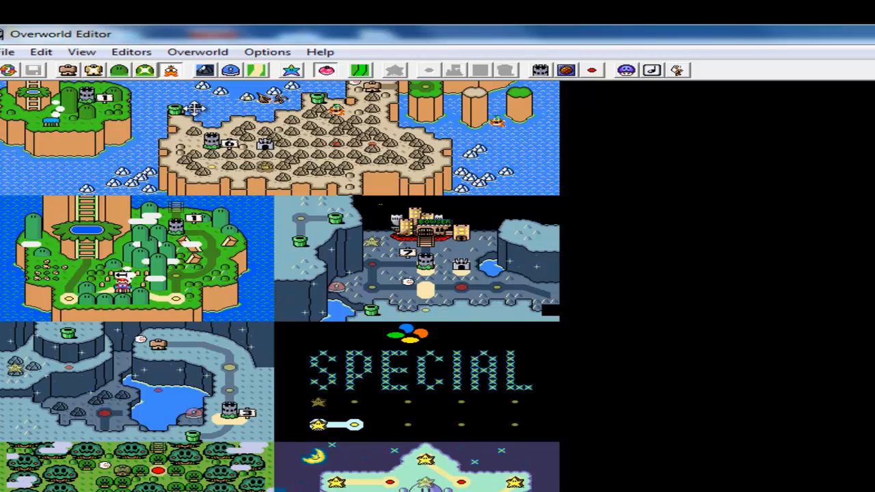
{"action": "scroll", "coordinate": [186, 115], "scroll_direction": "up", "scroll_amount": 3}
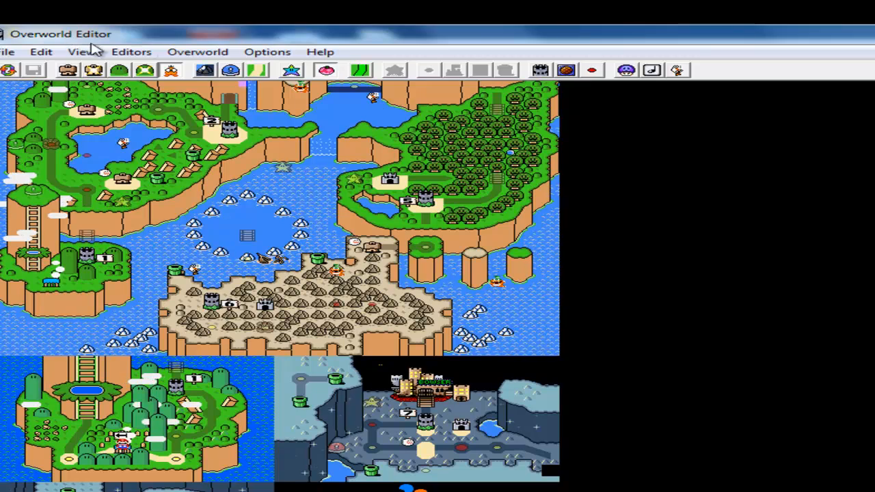
{"action": "left_click", "coordinate": [132, 52]}
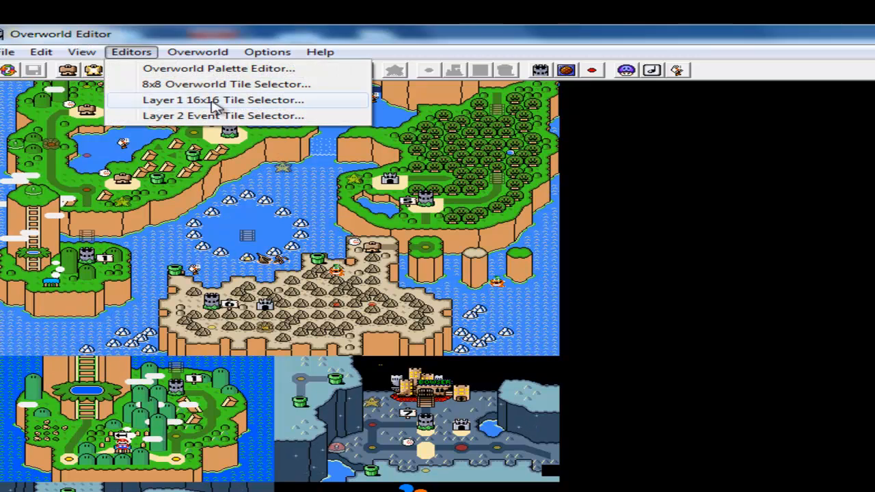
{"action": "mouse_move", "coordinate": [91, 54]}
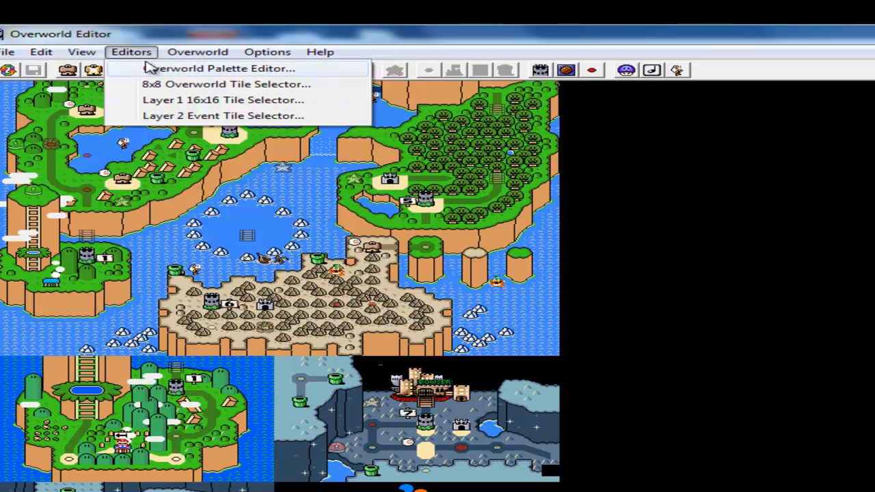
{"action": "mouse_move", "coordinate": [179, 55]}
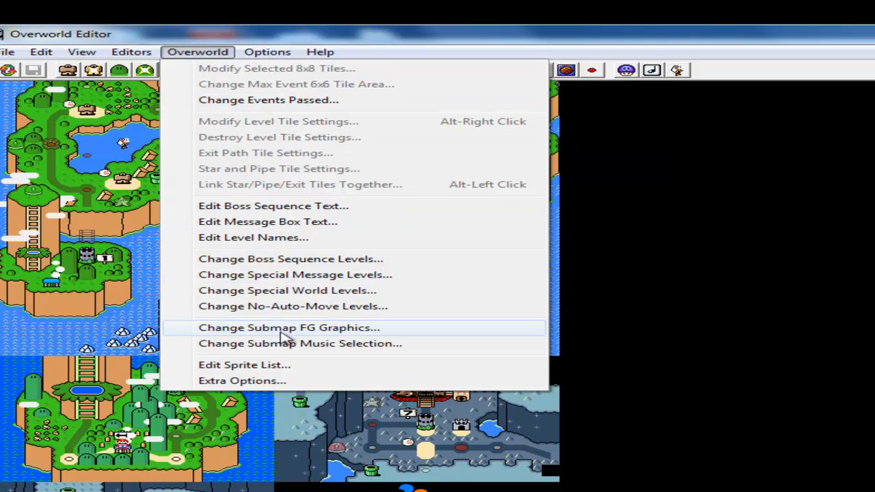
{"action": "left_click", "coordinate": [289, 366]}
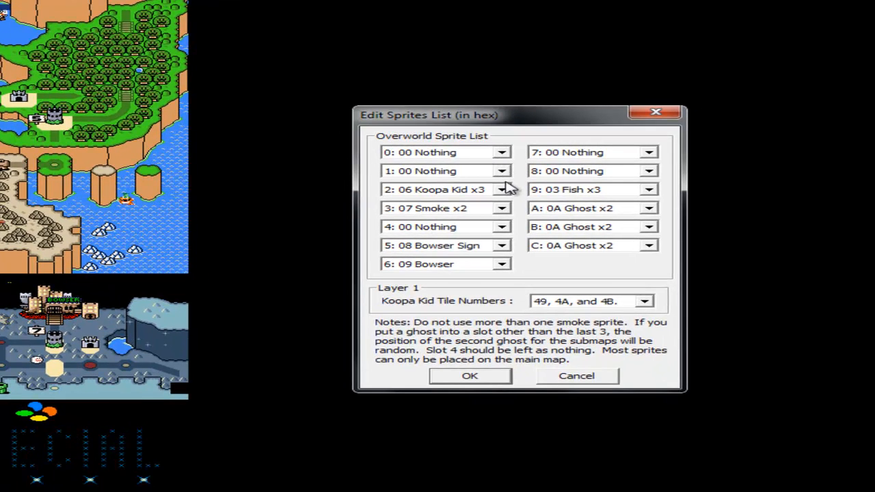
{"action": "left_click", "coordinate": [501, 171]}
{"action": "scroll", "coordinate": [462, 246], "scroll_direction": "down", "scroll_amount": 1}
{"action": "scroll", "coordinate": [462, 246], "scroll_direction": "down", "scroll_amount": 4}
{"action": "scroll", "coordinate": [401, 254], "scroll_direction": "up", "scroll_amount": 5}
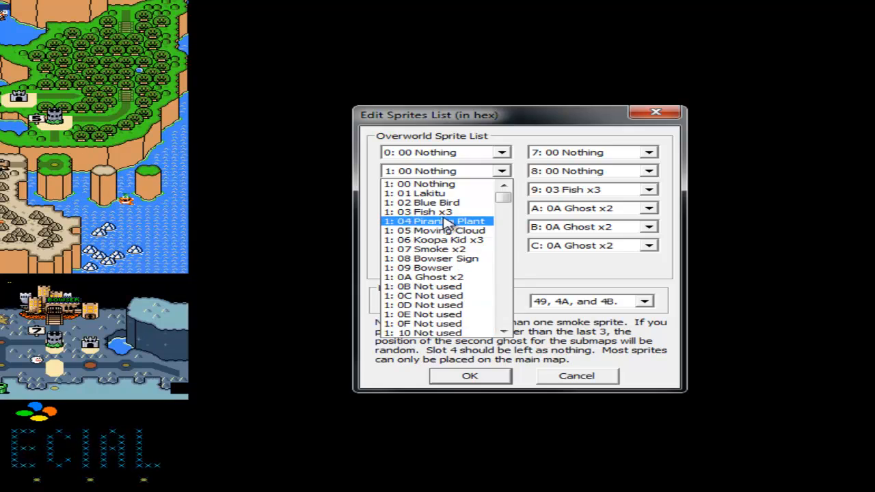
{"action": "left_click", "coordinate": [448, 222]}
{"action": "left_click", "coordinate": [469, 376]}
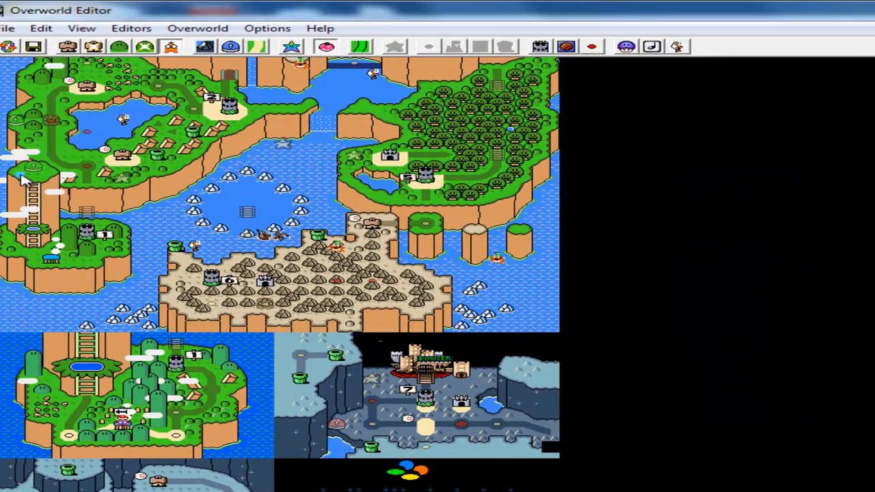
Move Luigi's starting position onto the first level tile of the Special World submap and save the overworld.
{"action": "scroll", "coordinate": [209, 249], "scroll_direction": "down", "scroll_amount": 3}
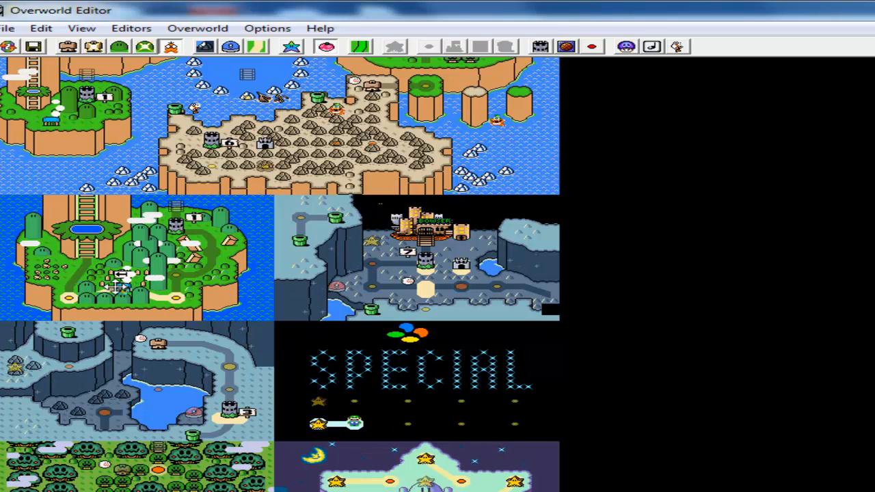
{"action": "left_click", "coordinate": [31, 48]}
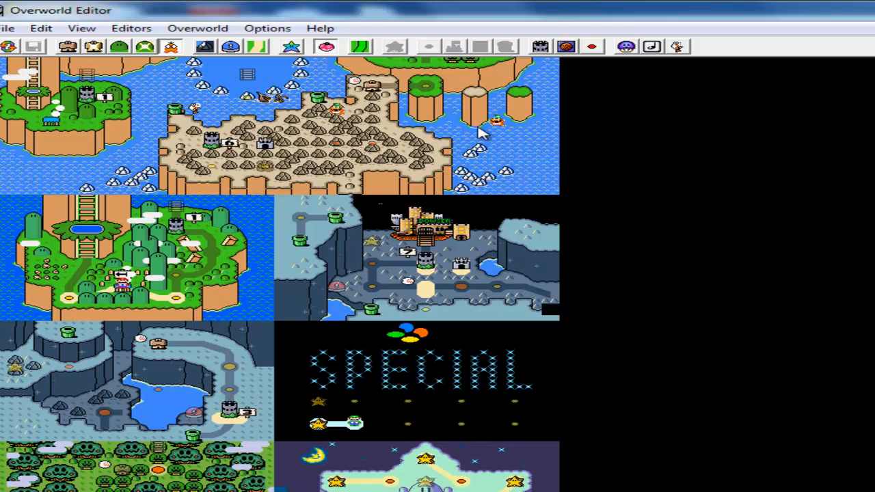
{"action": "scroll", "coordinate": [725, 251], "scroll_direction": "down", "scroll_amount": 5}
{"action": "scroll", "coordinate": [364, 350], "scroll_direction": "up", "scroll_amount": 8}
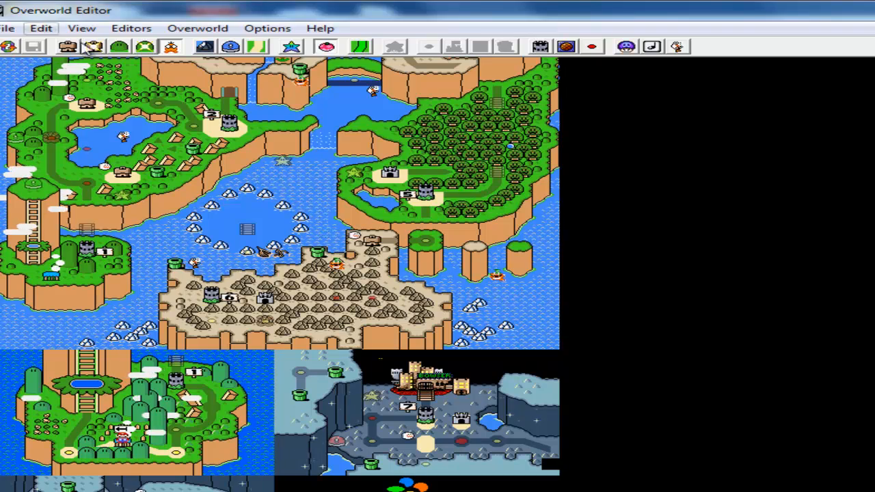
Rename level 105, Yoshi's Island 1, as "Tutorial Flangela" in the level names and save the overworld.
{"action": "left_click", "coordinate": [592, 46]}
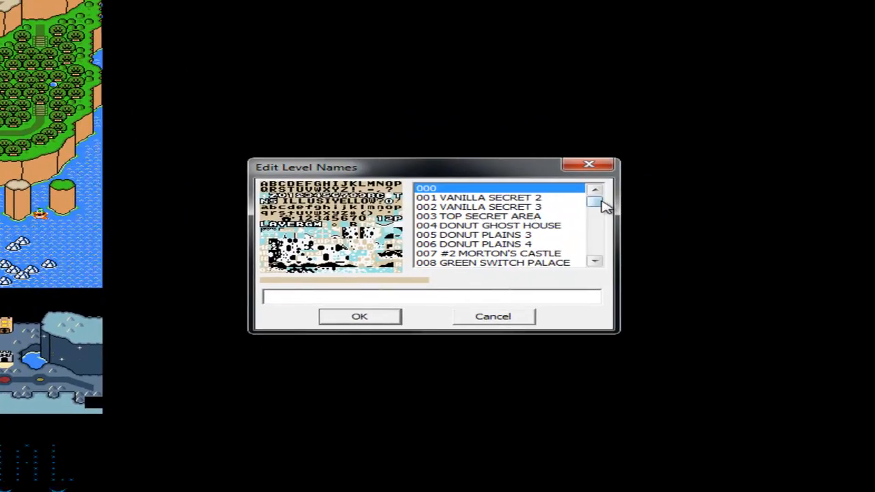
{"action": "left_click_drag", "start_coordinate": [601, 202], "coordinate": [600, 222]}
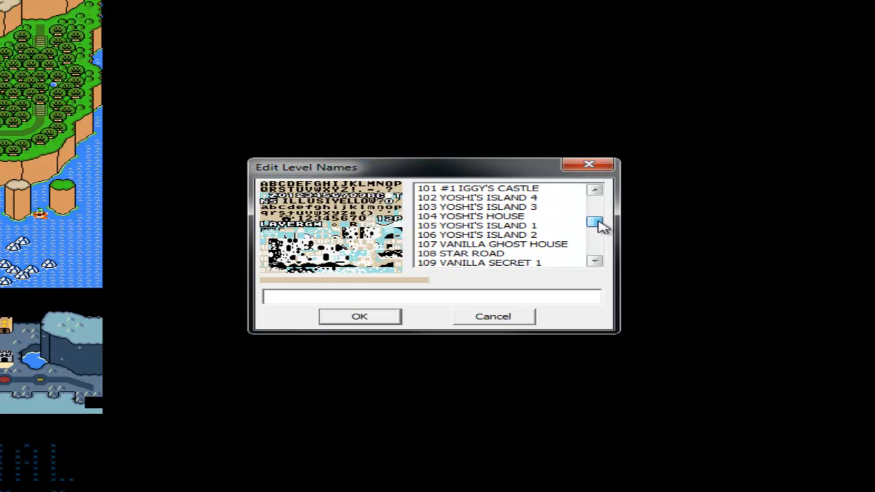
{"action": "left_click", "coordinate": [509, 226]}
{"action": "key", "text": "ctrl+a"}
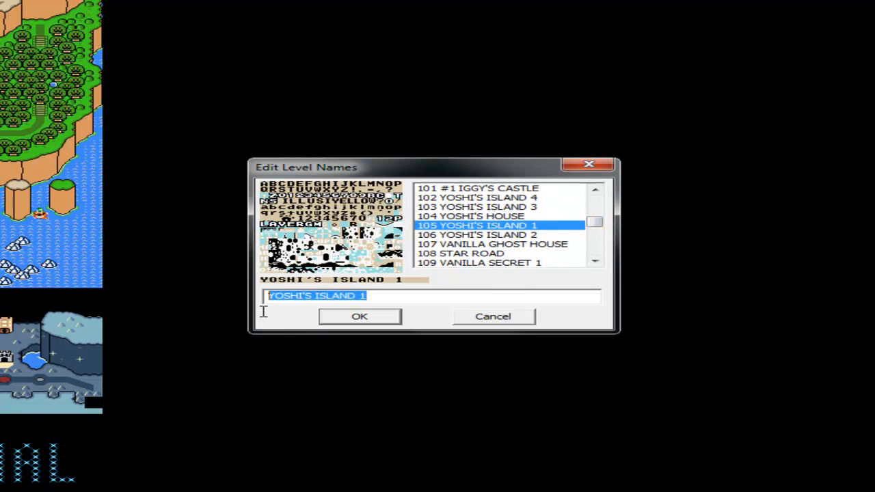
{"action": "key", "text": "BackSpace"}
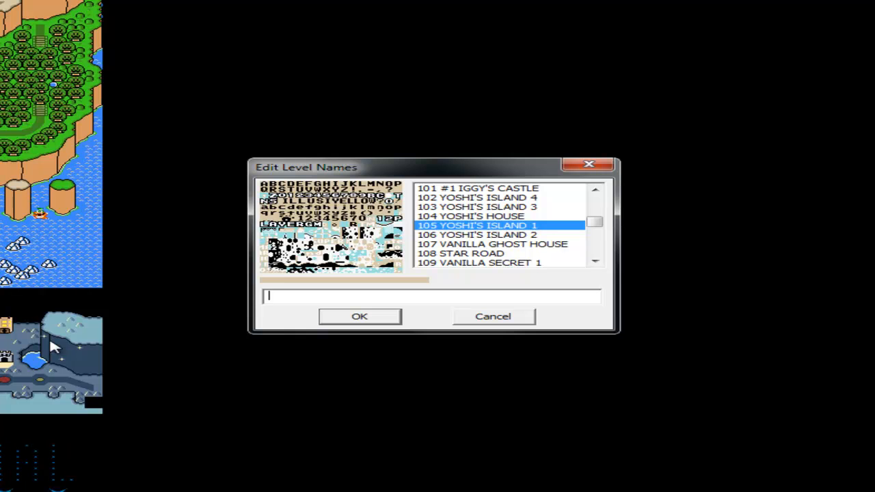
{"action": "type", "text": "torial F"}
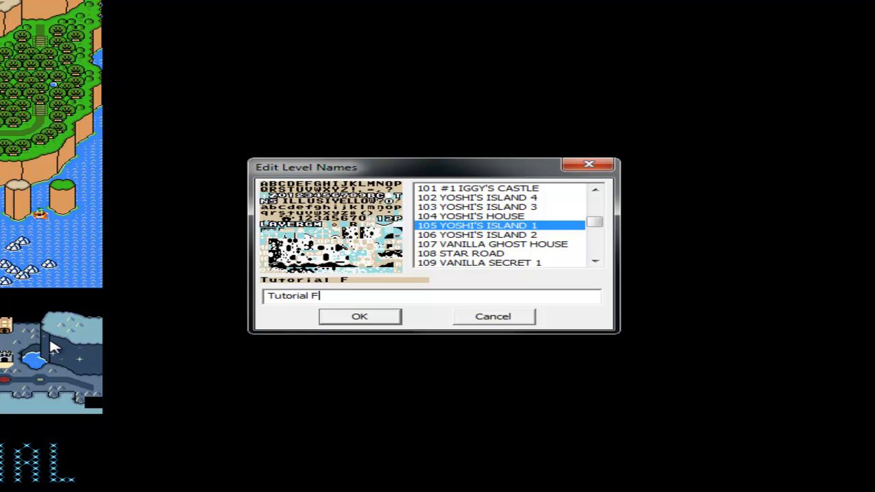
{"action": "type", "text": "lan"}
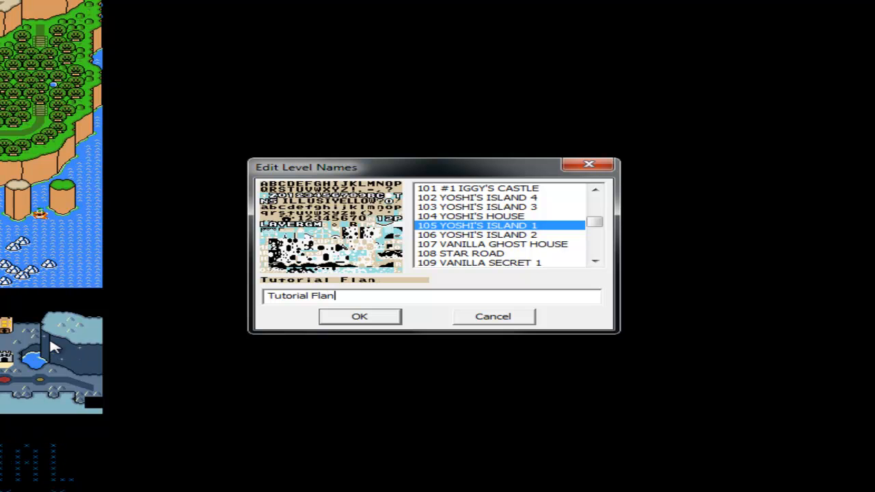
{"action": "type", "text": "gela"}
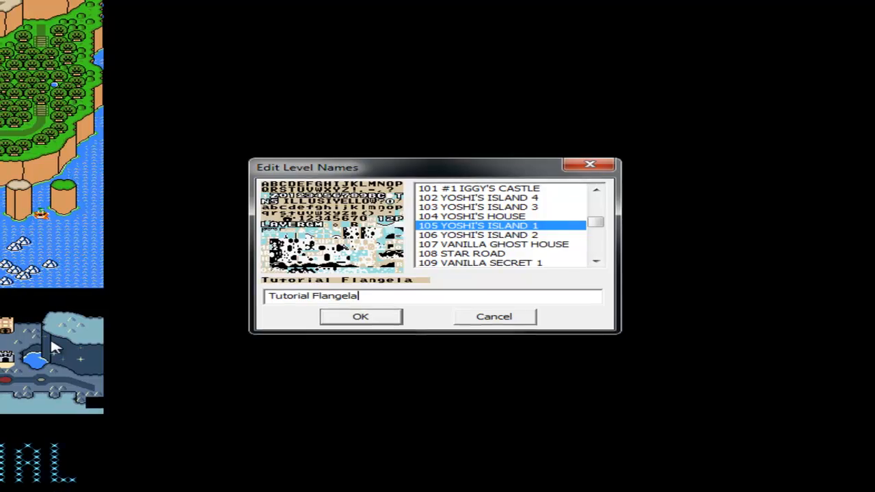
{"action": "left_click", "coordinate": [349, 318]}
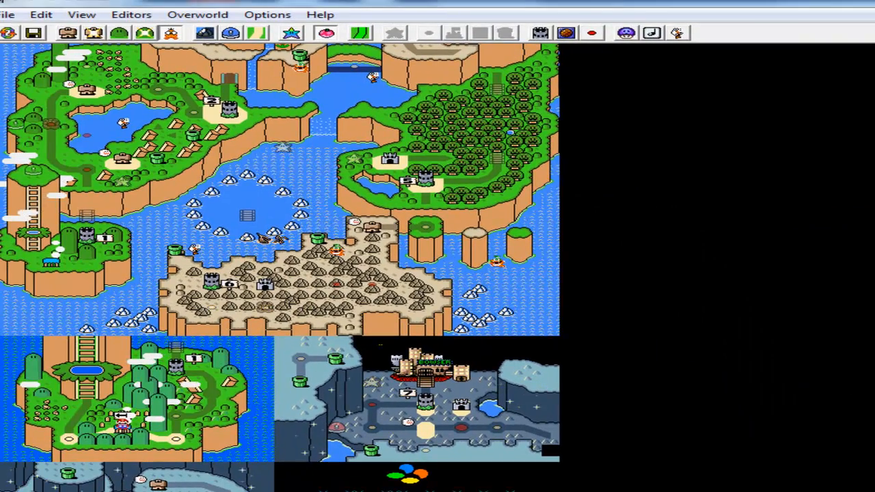
{"action": "key", "text": "ctrl+s"}
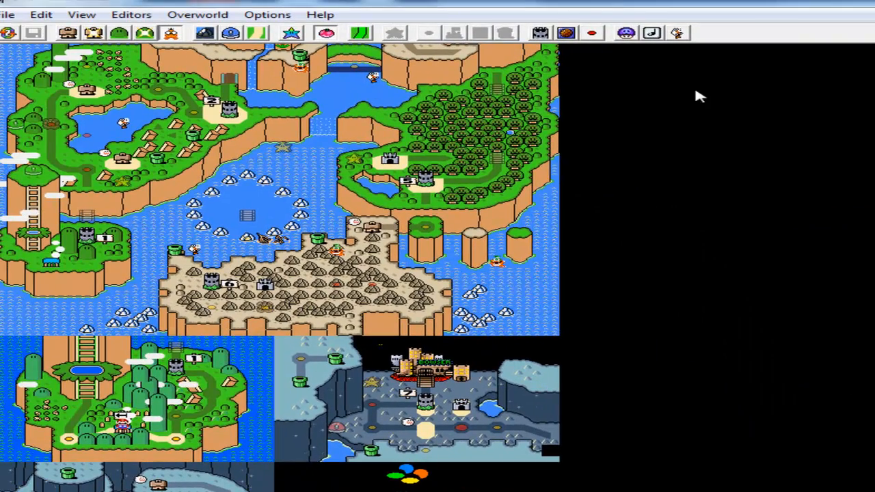
Replace the name of level 014, the Yellow Switch Palace, with a new name beginning with "Shit".
{"action": "left_click", "coordinate": [592, 33]}
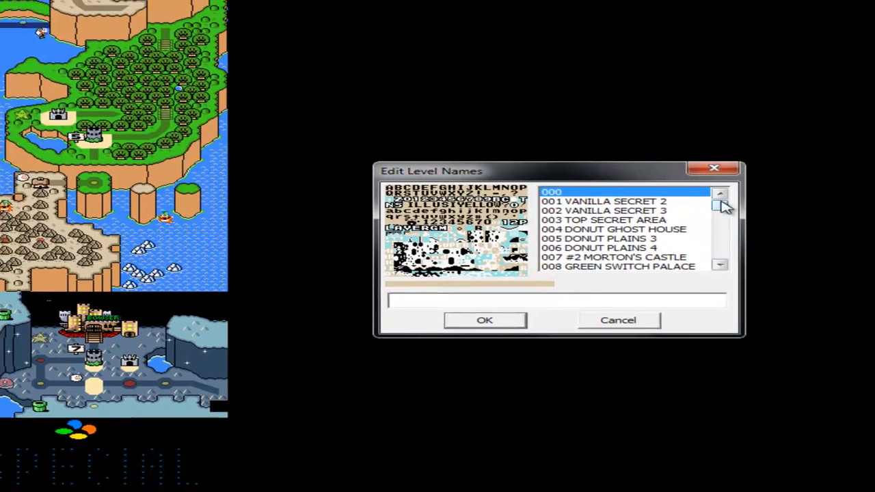
{"action": "left_click_drag", "start_coordinate": [723, 195], "coordinate": [665, 203]}
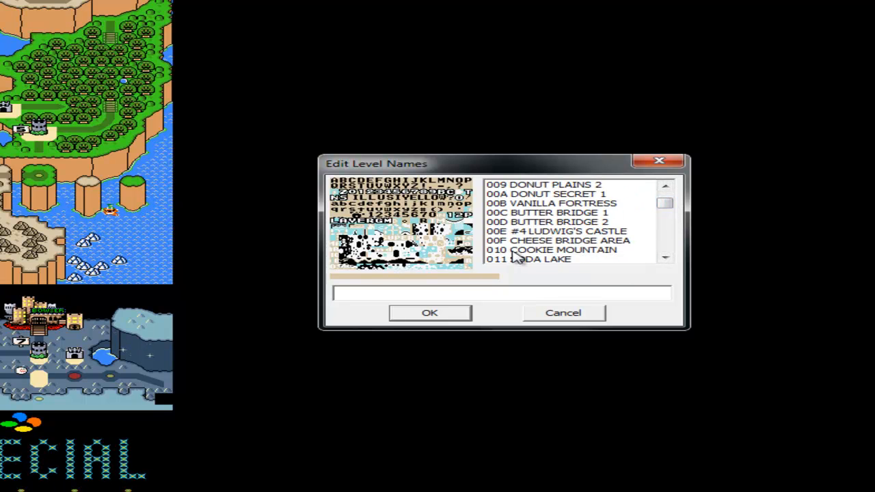
{"action": "left_click", "coordinate": [665, 258]}
{"action": "left_click", "coordinate": [666, 258]}
{"action": "left_click", "coordinate": [665, 258]}
{"action": "left_click", "coordinate": [665, 258]}
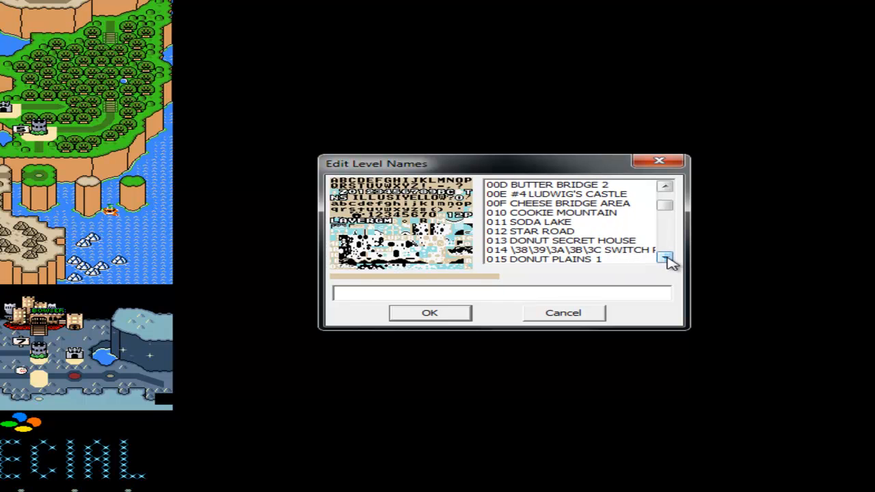
{"action": "left_click", "coordinate": [586, 252]}
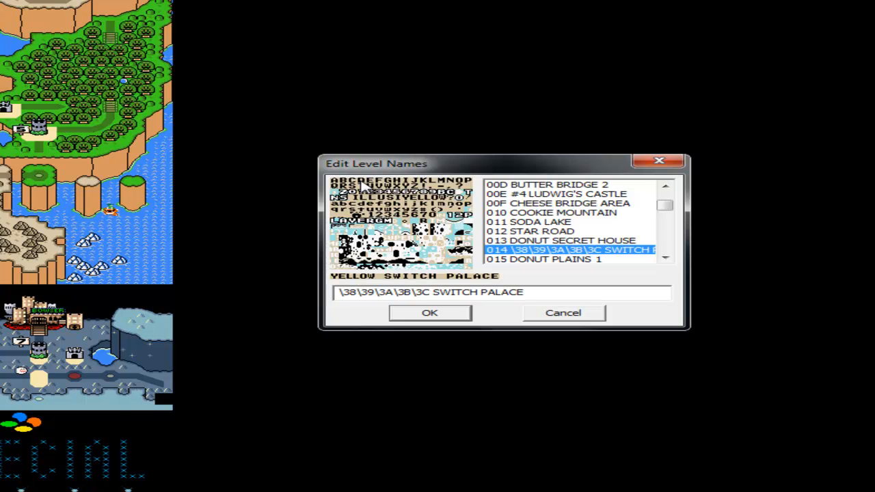
{"action": "left_click_drag", "start_coordinate": [547, 294], "coordinate": [333, 293]}
{"action": "key", "text": "BackSpace"}
{"action": "type", "text": "DG"}
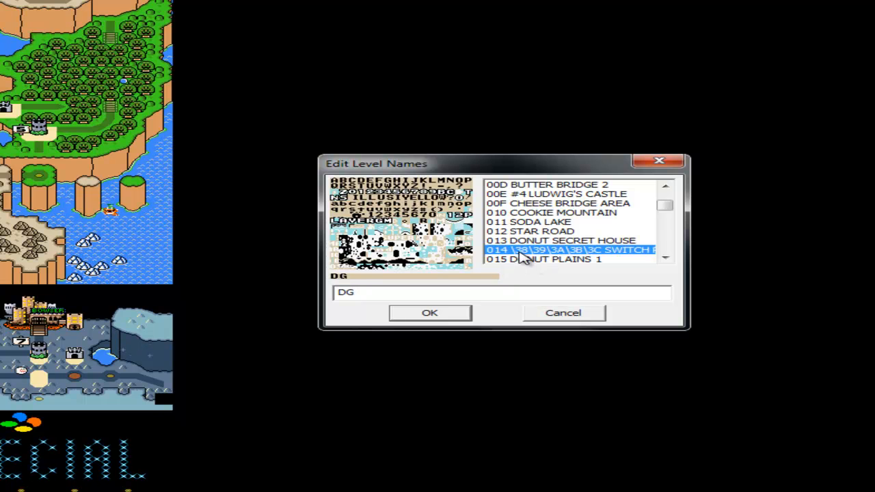
{"action": "key", "text": "BackSpace"}
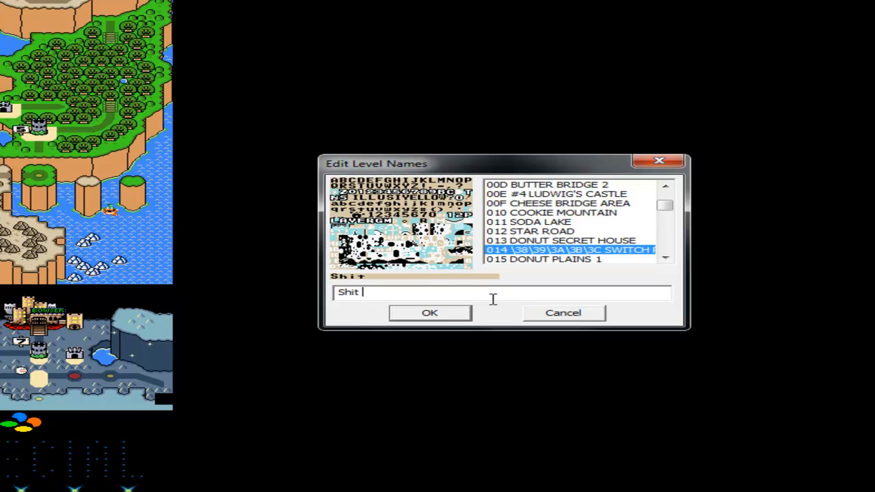
{"action": "key", "text": "Return"}
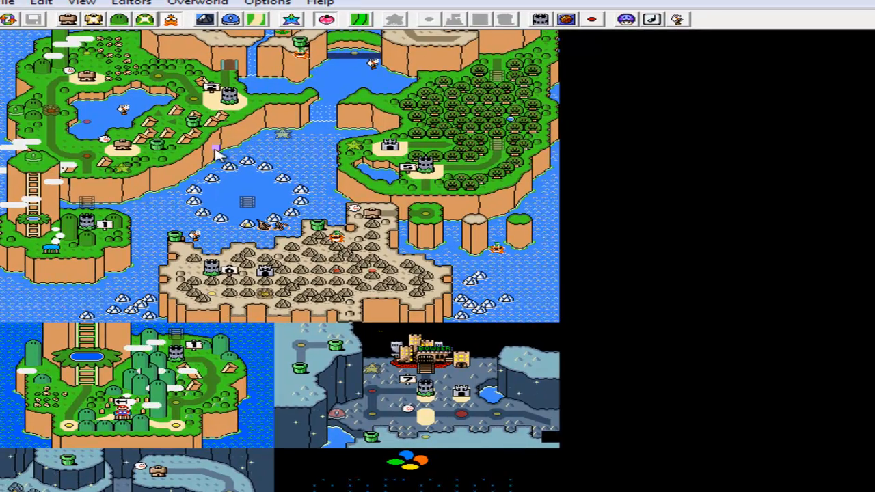
Look up the level number assigned to Luigi's starting tile in the Special World, leaving its level tile settings as they are.
{"action": "scroll", "coordinate": [444, 472], "scroll_direction": "down", "scroll_amount": 2}
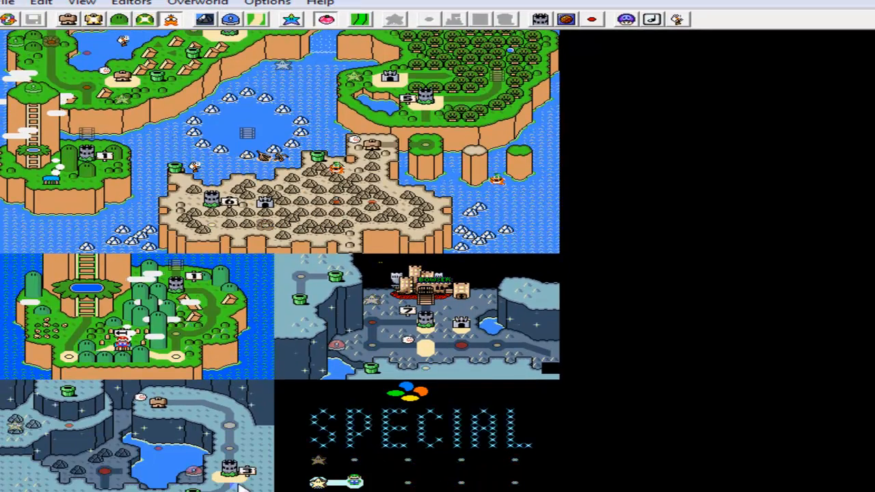
{"action": "left_click", "coordinate": [67, 19]}
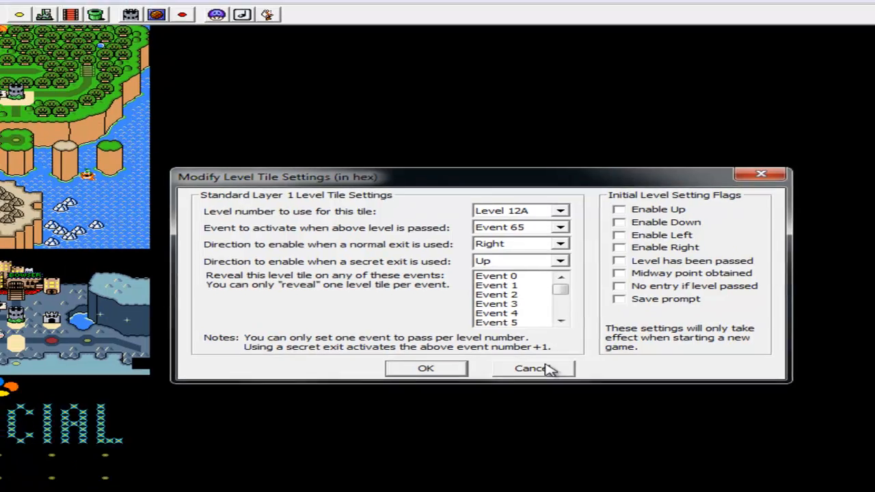
{"action": "left_click", "coordinate": [554, 367]}
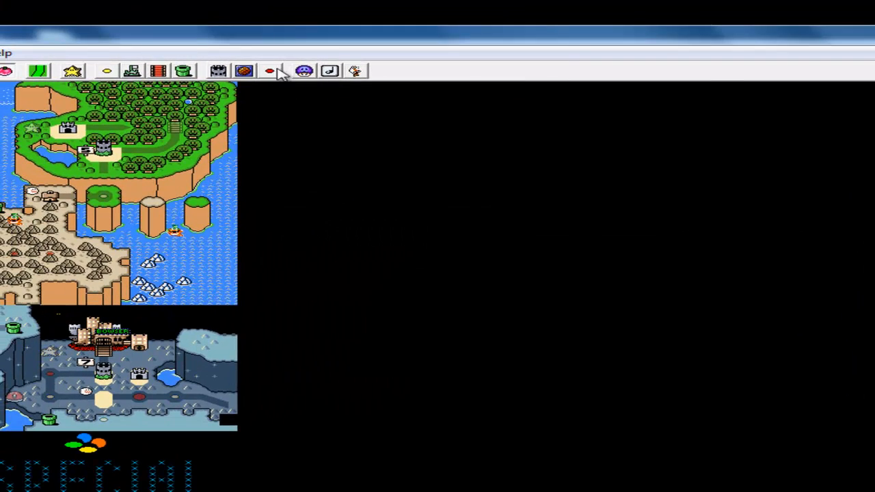
Replace the name of level 12A, Gnarly, with a new name beginning with "Balls lo".
{"action": "left_click", "coordinate": [266, 65]}
{"action": "left_click_drag", "start_coordinate": [720, 283], "coordinate": [723, 289]}
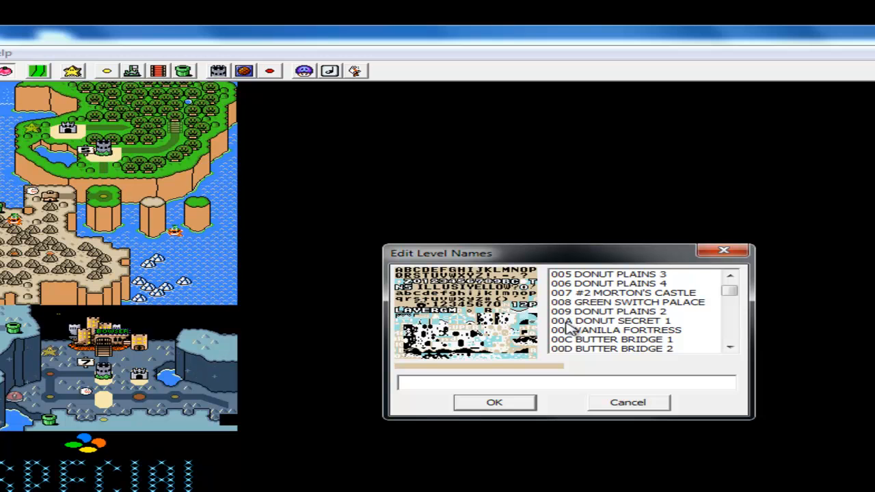
{"action": "scroll", "coordinate": [730, 297], "scroll_direction": "down", "scroll_amount": 2}
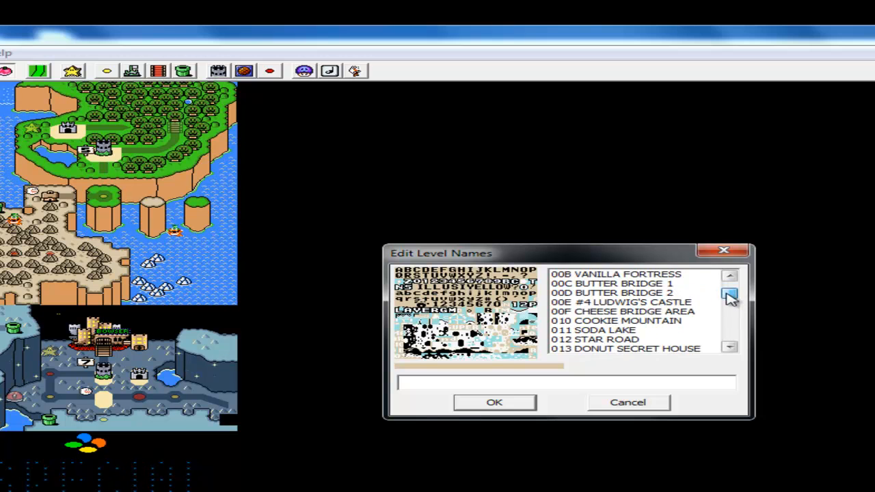
{"action": "left_click_drag", "start_coordinate": [730, 295], "coordinate": [754, 332]}
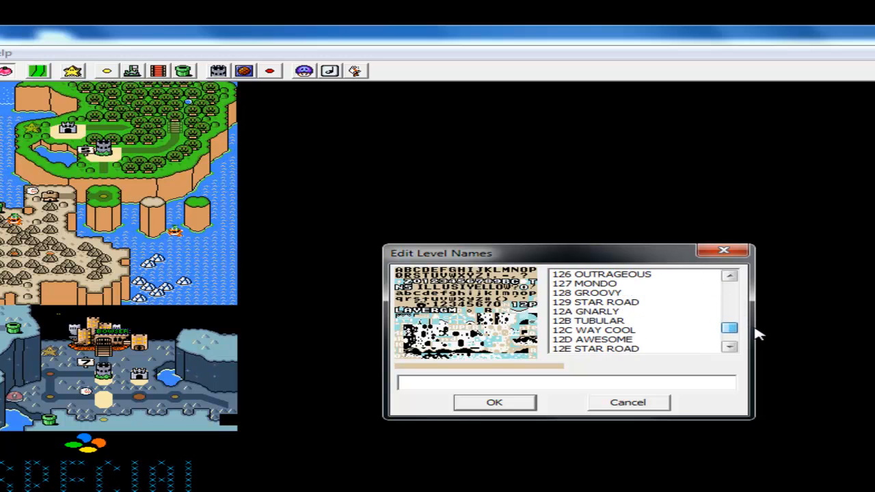
{"action": "left_click", "coordinate": [606, 312]}
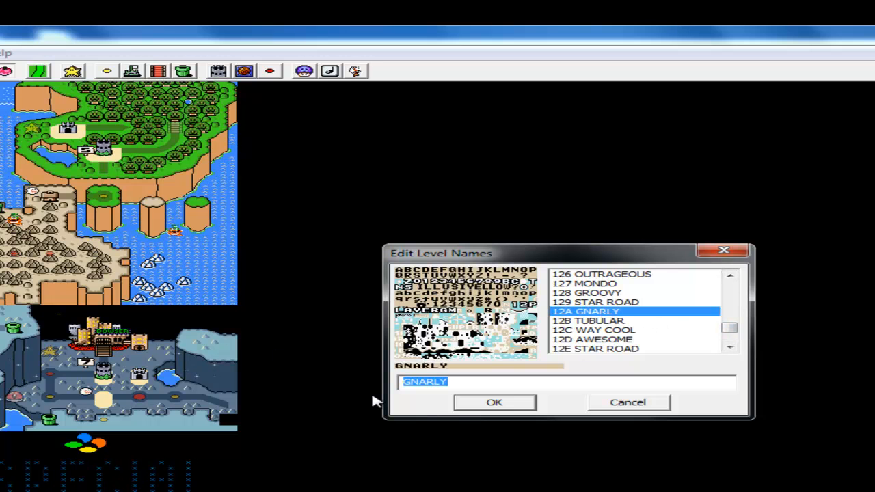
{"action": "type", "text": "Balls lo"}
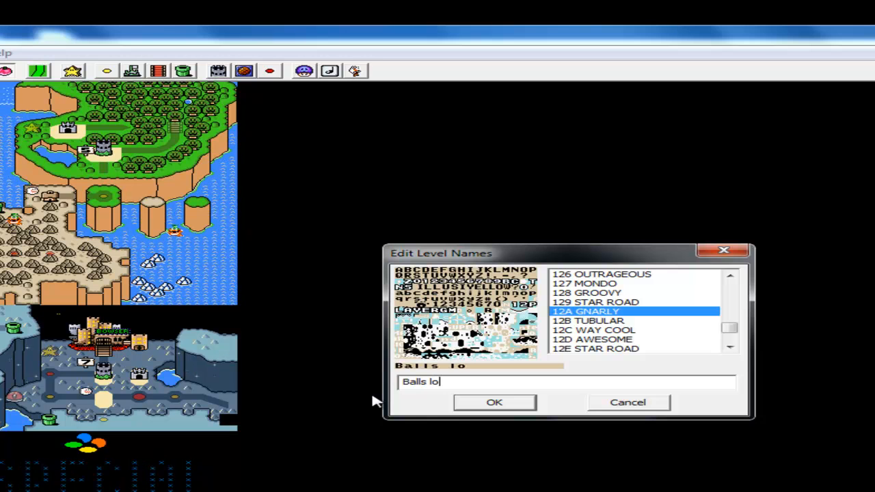
{"action": "key", "text": "Return"}
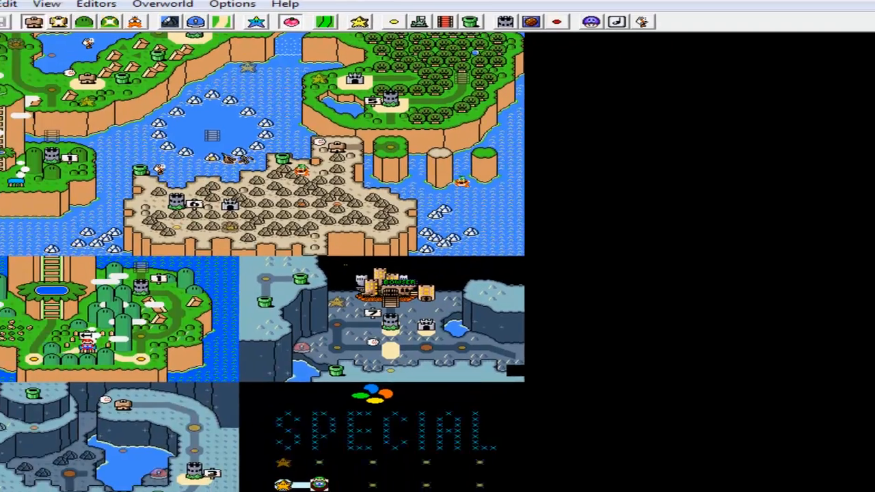
Erase the background terrain of the Donut Plains area on the main map, using the Layer 2 editing mode.
{"action": "scroll", "coordinate": [8, 120], "scroll_direction": "down", "scroll_amount": 2}
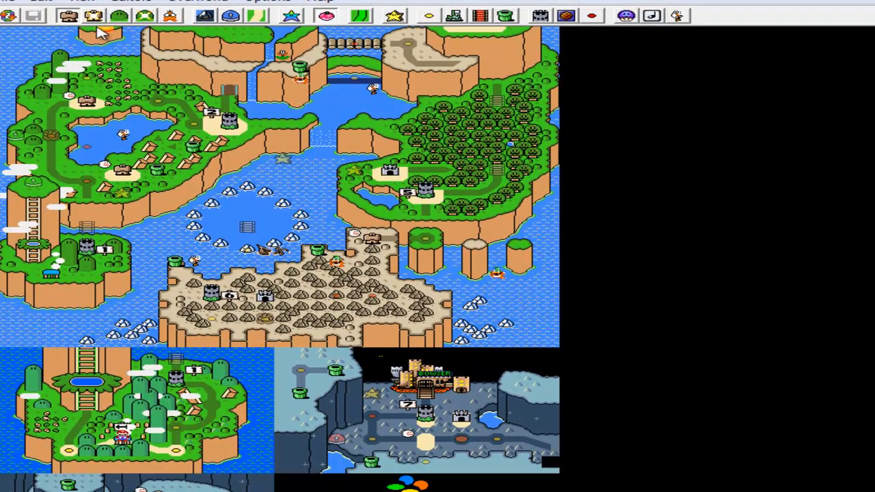
{"action": "left_click", "coordinate": [119, 15]}
{"action": "left_click_drag", "start_coordinate": [27, 50], "coordinate": [273, 231]}
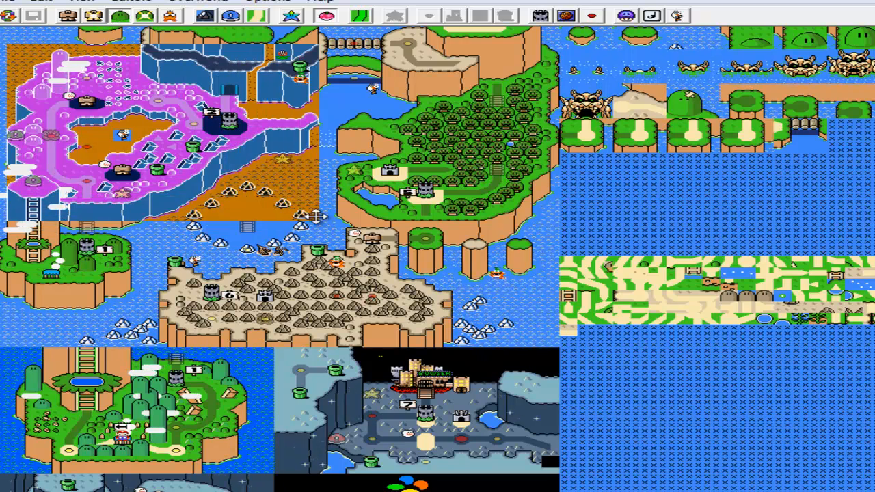
{"action": "key", "text": "Delete"}
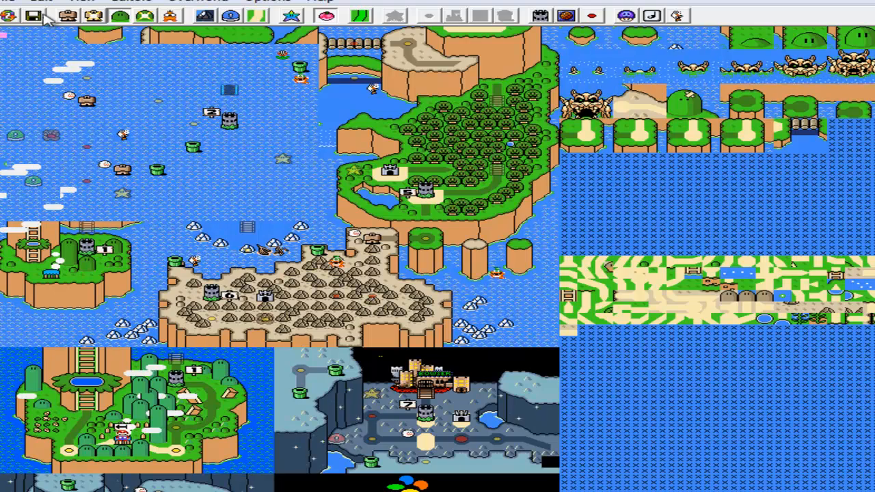
Paste copies of the tall green hills block across both sides of the Yoshi's Island submap and save the overworld.
{"action": "scroll", "coordinate": [472, 432], "scroll_direction": "down", "scroll_amount": 3}
{"action": "scroll", "coordinate": [472, 432], "scroll_direction": "down", "scroll_amount": 3}
{"action": "scroll", "coordinate": [284, 375], "scroll_direction": "up", "scroll_amount": 2}
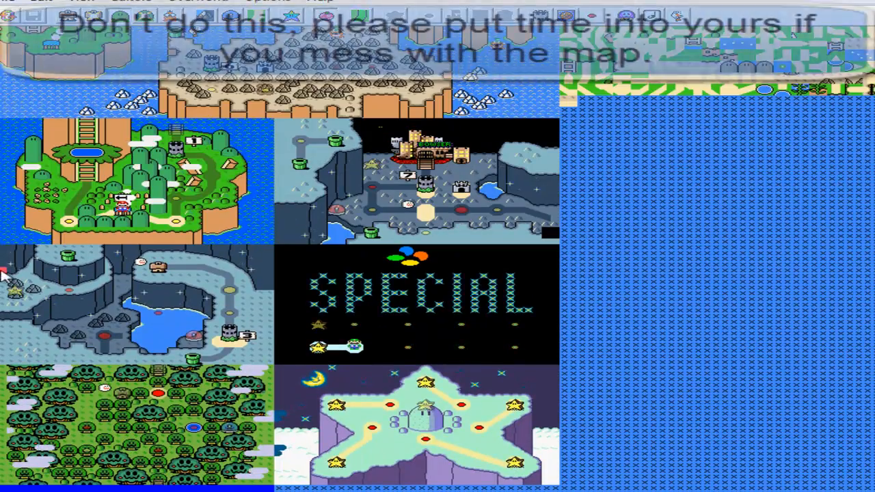
{"action": "left_click_drag", "start_coordinate": [196, 205], "coordinate": [166, 203]}
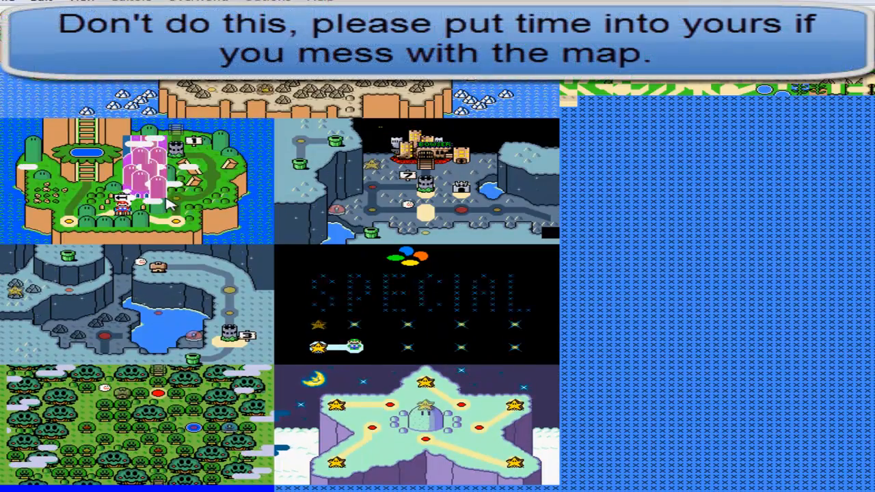
{"action": "right_click", "coordinate": [49, 176]}
{"action": "right_click", "coordinate": [212, 182]}
{"action": "right_click", "coordinate": [61, 160]}
{"action": "right_click", "coordinate": [206, 161]}
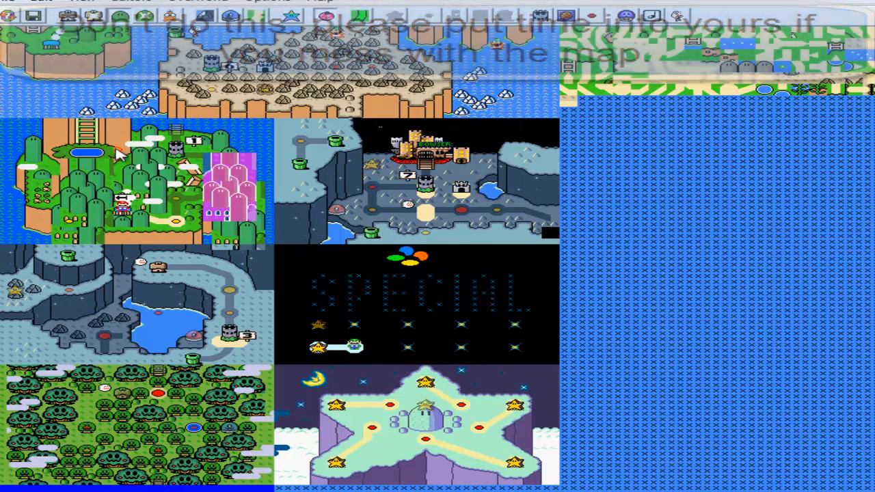
{"action": "right_click", "coordinate": [99, 134]}
{"action": "left_click", "coordinate": [165, 89]}
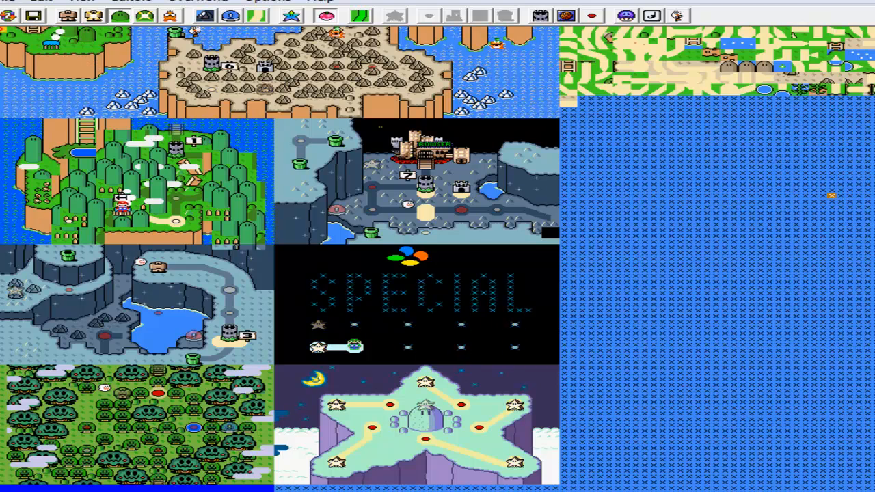
{"action": "left_click", "coordinate": [33, 17]}
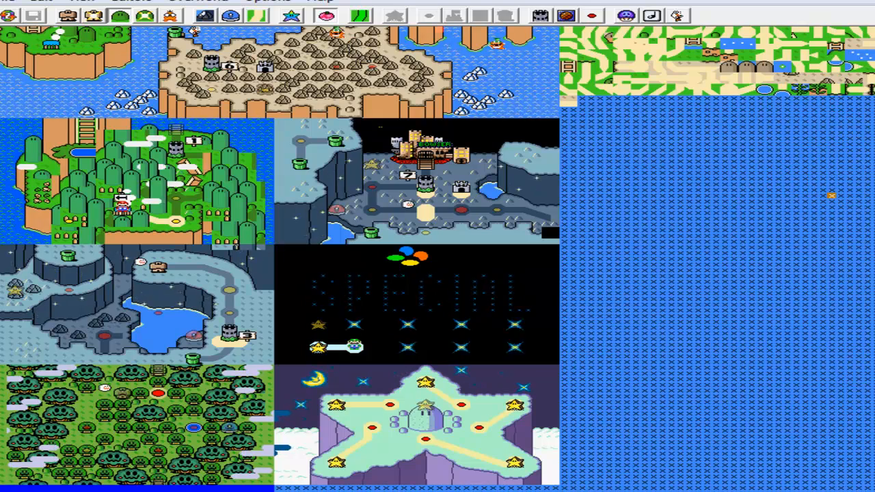
Show and hide the level paths, copy the skull-shaped cave entrance onto the Yoshi's Island submap and save the overworld.
{"action": "left_click", "coordinate": [360, 16]}
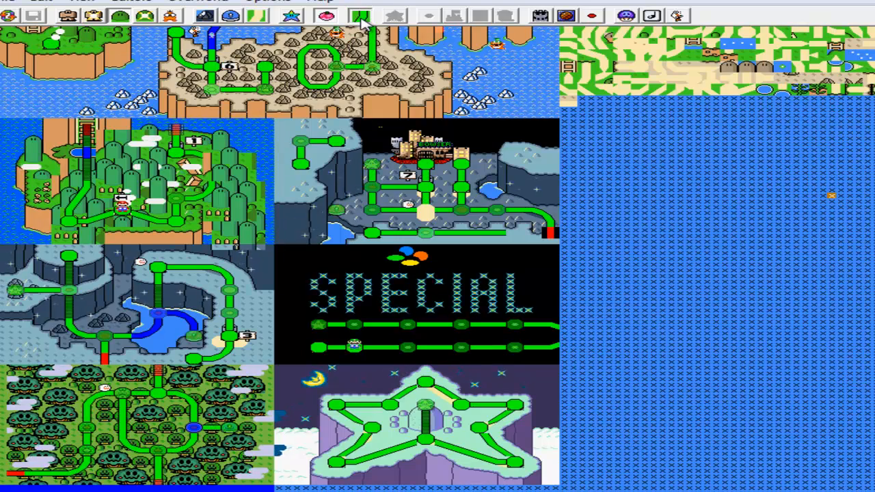
{"action": "left_click", "coordinate": [362, 19]}
{"action": "scroll", "coordinate": [437, 37], "scroll_direction": "up", "scroll_amount": 5}
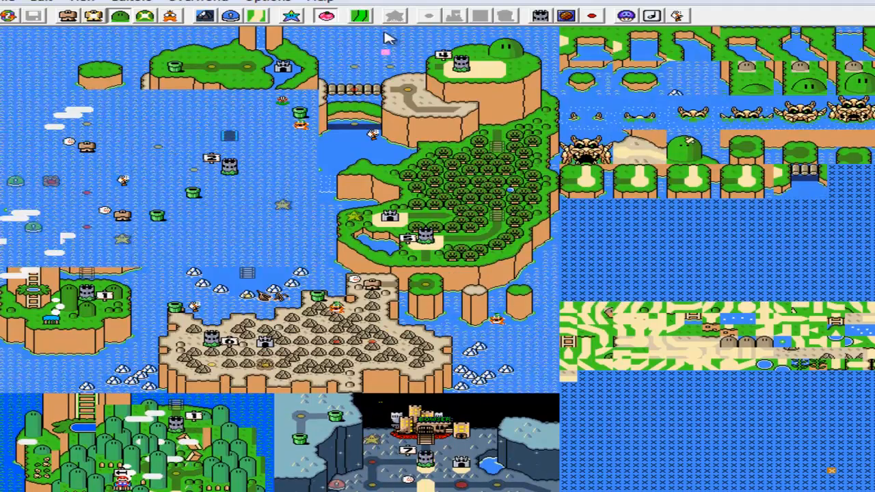
{"action": "left_click_drag", "start_coordinate": [490, 40], "coordinate": [515, 56]}
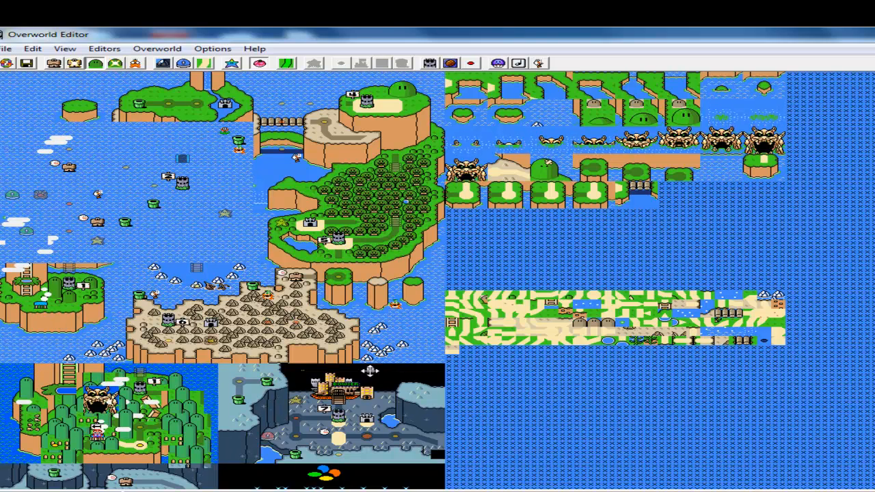
{"action": "left_click", "coordinate": [27, 63]}
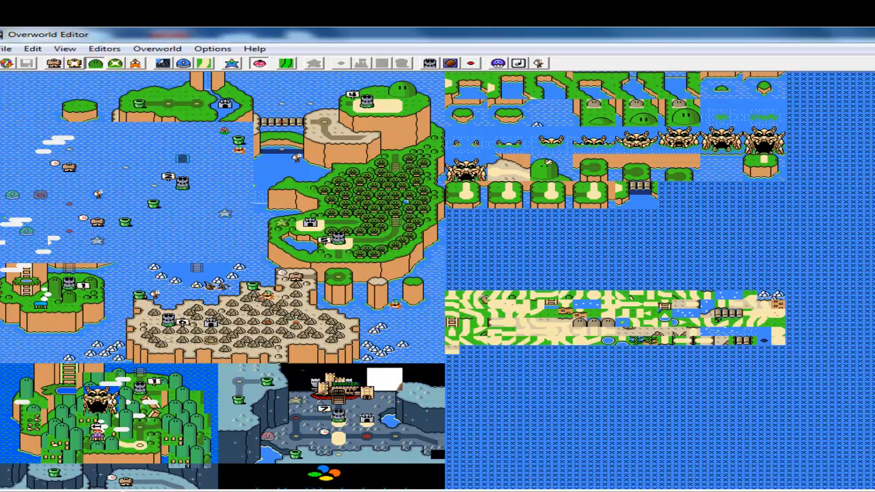
Leave the Overworld Editor and launch the ZSNES emulator from its desktop folder.
{"action": "key", "text": "alt+F4"}
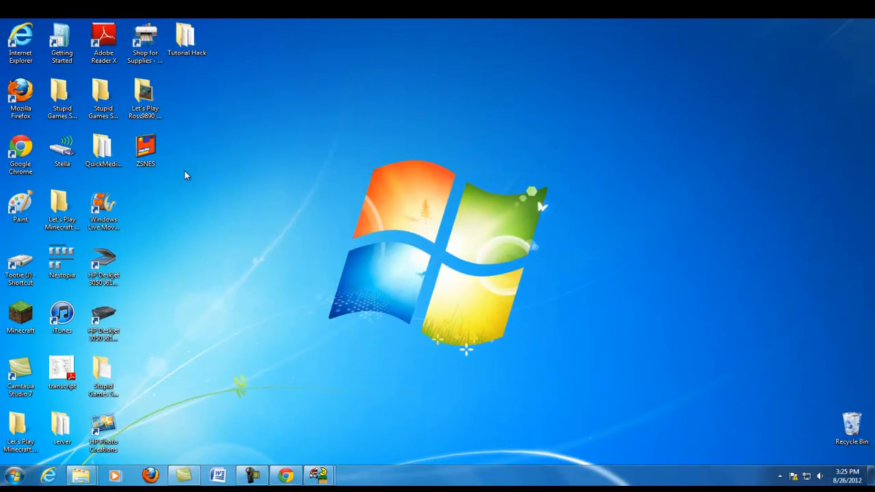
{"action": "double_click", "coordinate": [144, 147]}
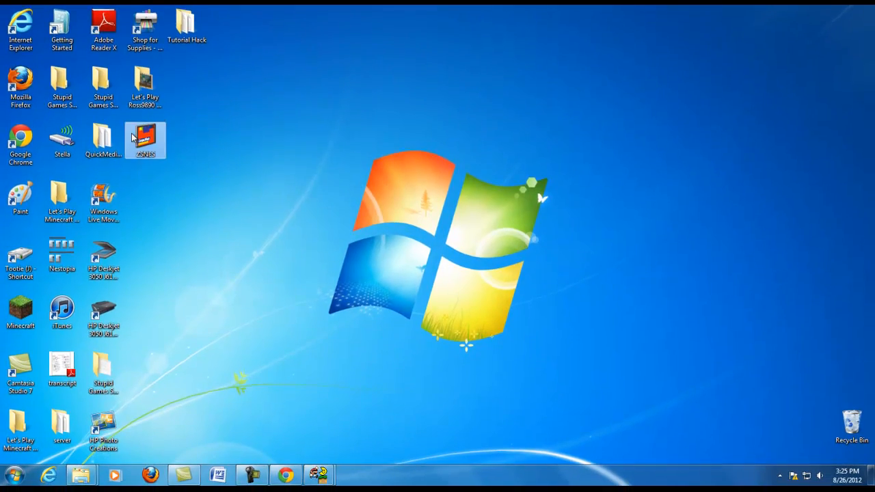
{"action": "double_click", "coordinate": [153, 279]}
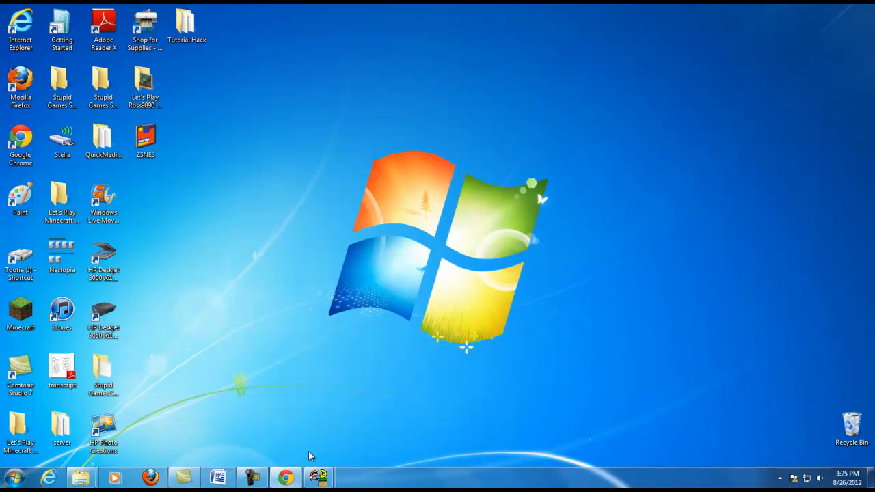
Switch back to Lunar Magic's Overworld Editor, dismissing the level name list without edits.
{"action": "left_click", "coordinate": [287, 478]}
{"action": "left_click", "coordinate": [287, 478]}
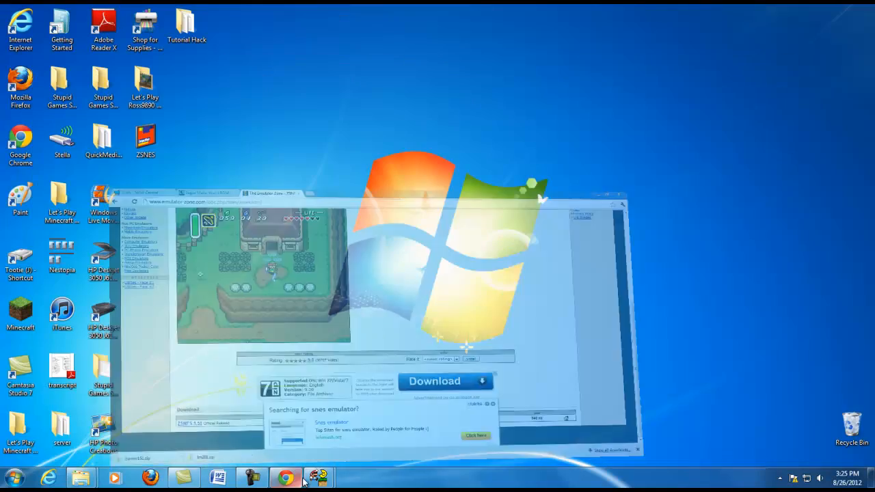
{"action": "mouse_move", "coordinate": [308, 478]}
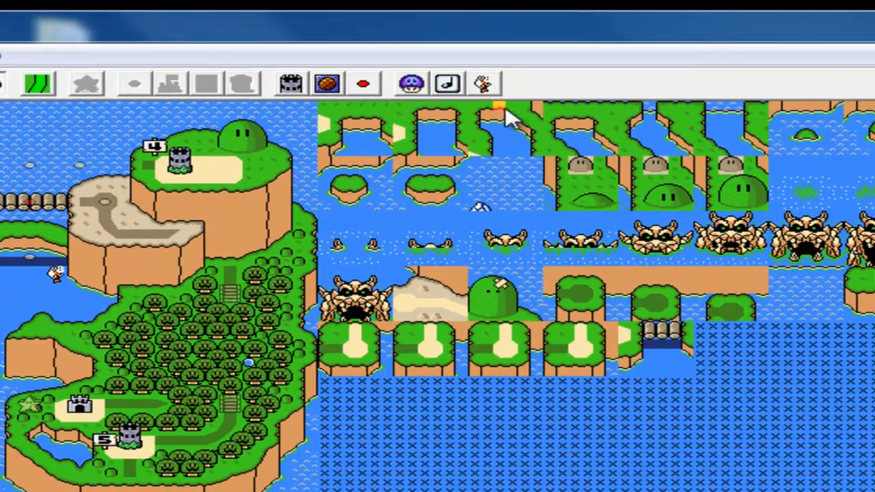
{"action": "left_click", "coordinate": [411, 83]}
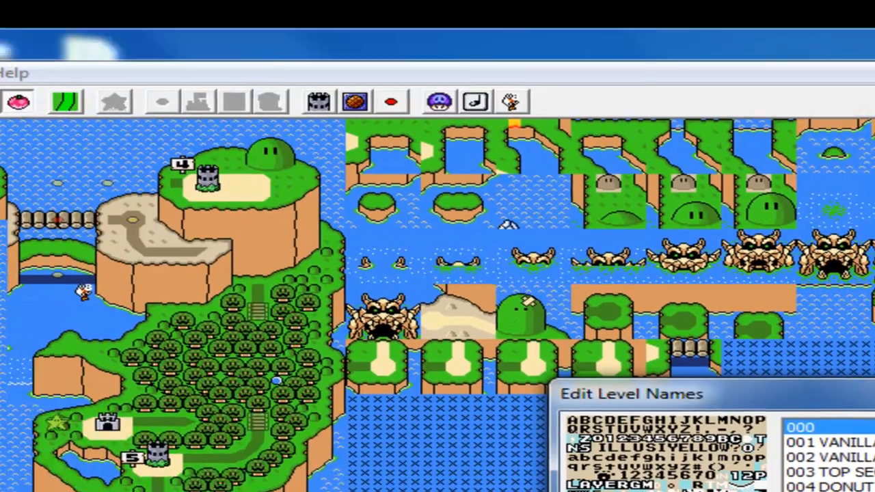
{"action": "key", "text": "Escape"}
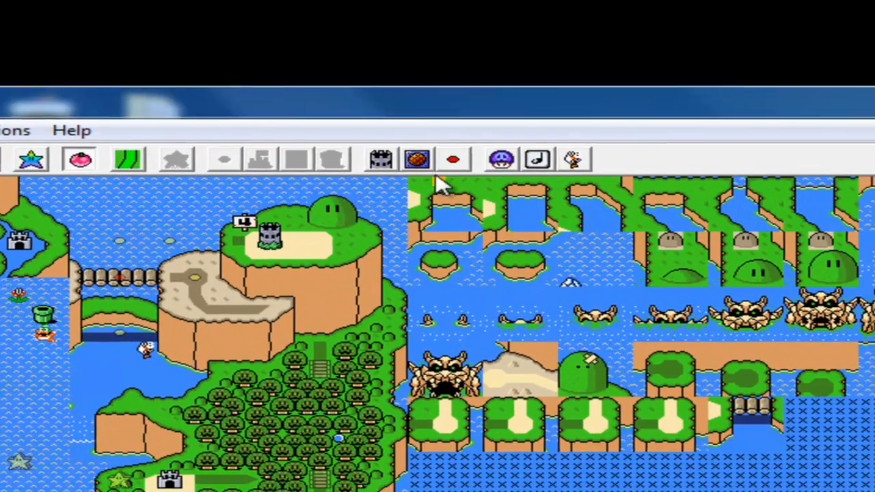
Rewrite message box 000-1 as "Welcome to this shity ass tutorial. You are a good person for watching this video." followed by a good-luck line.
{"action": "left_click", "coordinate": [418, 161]}
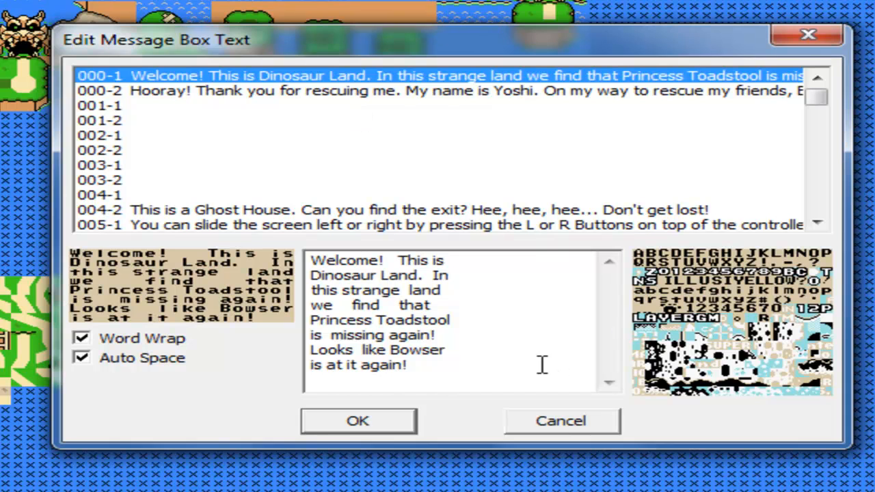
{"action": "left_click_drag", "start_coordinate": [541, 364], "coordinate": [229, 245]}
{"action": "left_click", "coordinate": [178, 197]}
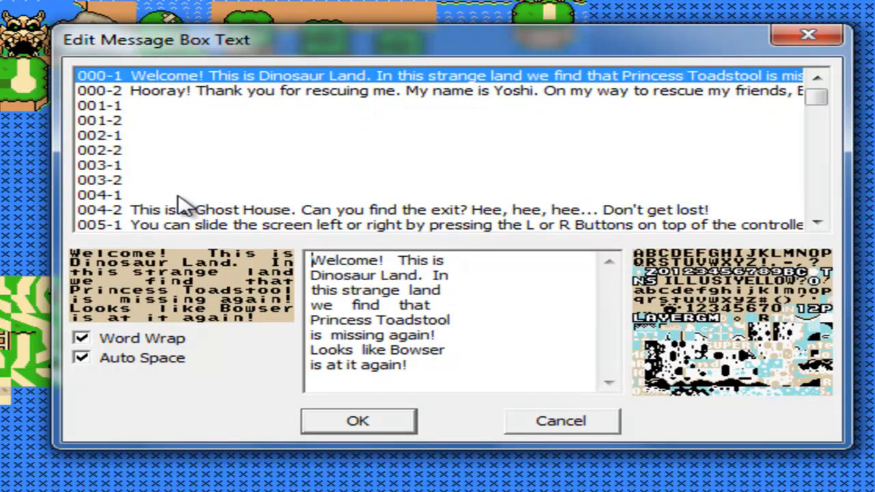
{"action": "type", "text": "Welcome y"}
{"action": "key", "text": "BackSpace"}
{"action": "left_click_drag", "start_coordinate": [480, 367], "coordinate": [310, 260]}
{"action": "key", "text": "BackSpace"}
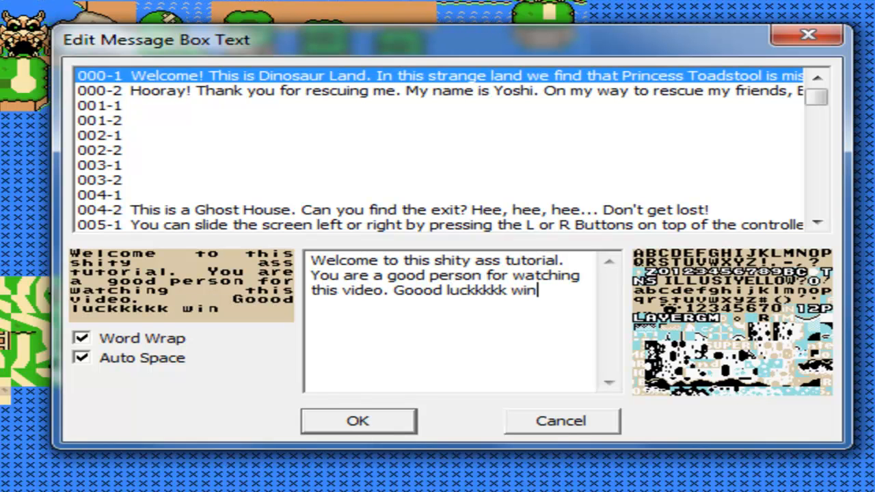
{"action": "type", "text": "ing Charlie"}
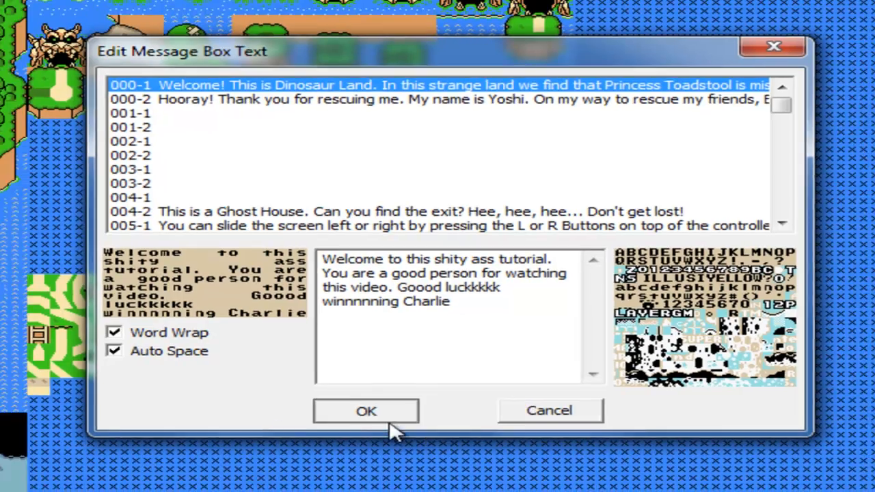
{"action": "left_click", "coordinate": [355, 418]}
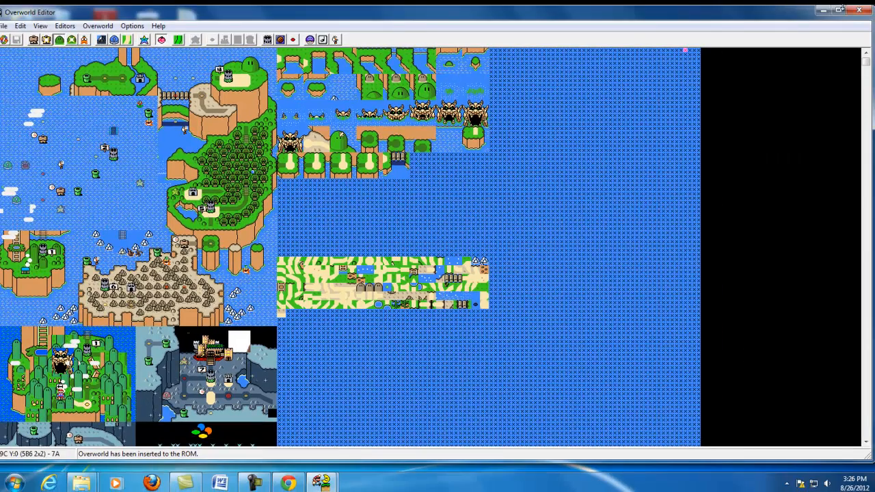
Switch to the ZSNES emulator from its desktop folder and load SUPER MARIO WORLD.SMC from the Tutorial Hack folder.
{"action": "left_click", "coordinate": [825, 10]}
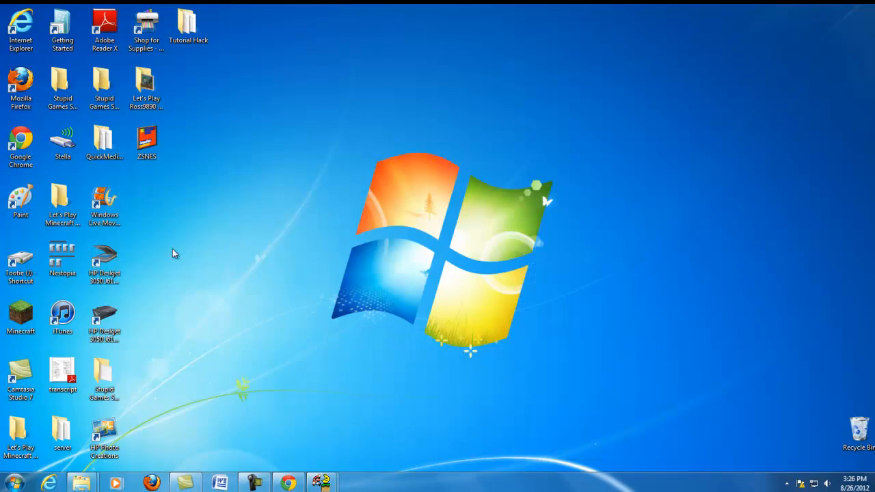
{"action": "double_click", "coordinate": [145, 145]}
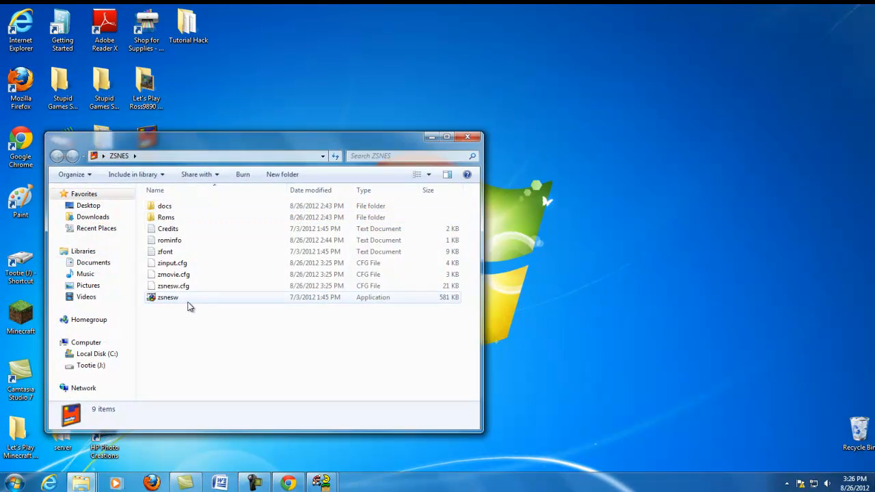
{"action": "double_click", "coordinate": [228, 297]}
{"action": "mouse_move", "coordinate": [107, 132]}
{"action": "left_mouse_down"}
{"action": "mouse_move", "coordinate": [107, 68]}
{"action": "mouse_move", "coordinate": [108, 129]}
{"action": "left_mouse_up"}
{"action": "left_click", "coordinate": [465, 138]}
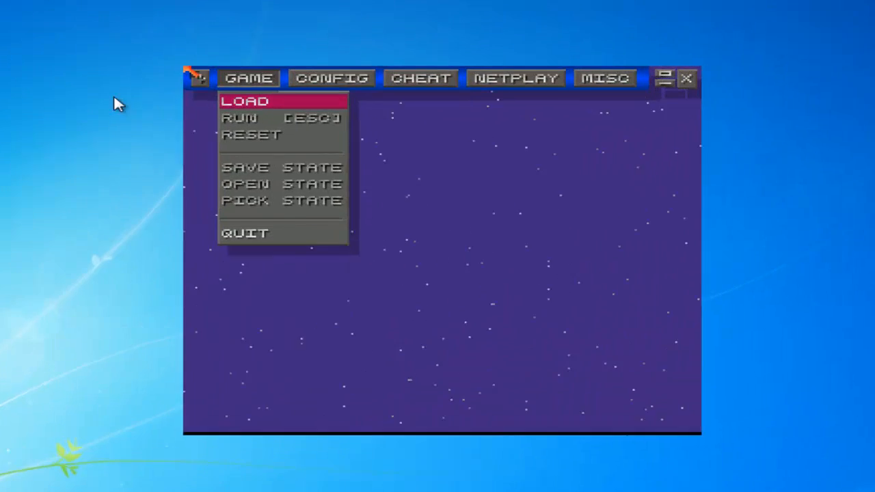
{"action": "left_click", "coordinate": [165, 54]}
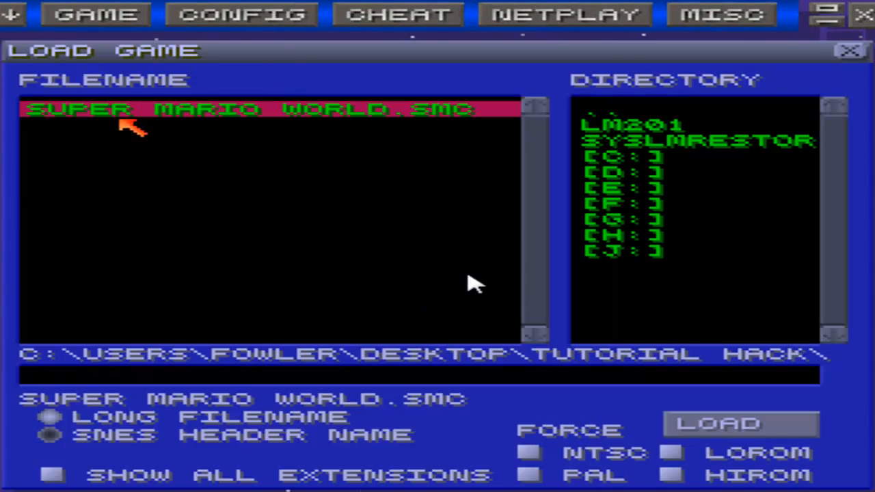
{"action": "double_click", "coordinate": [167, 114]}
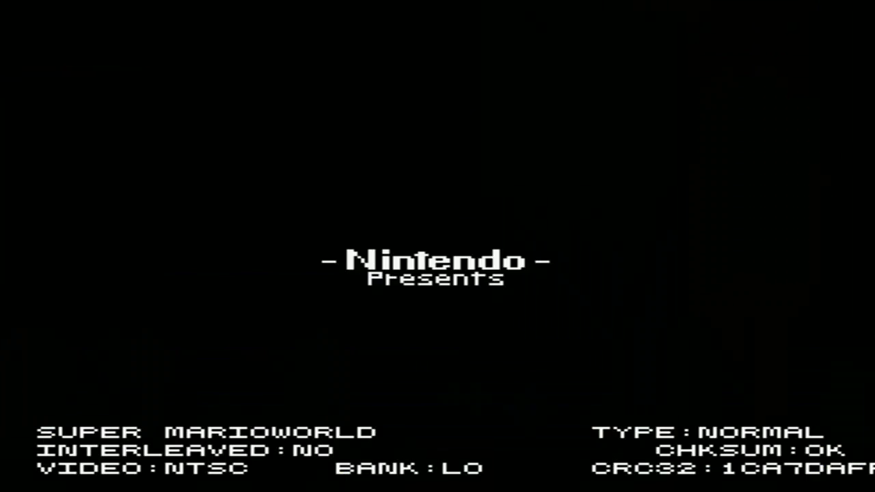
Save the emulator state at the title screen, erase the Mario A save file and start a new game to the intro message.
{"action": "key", "text": "F2"}
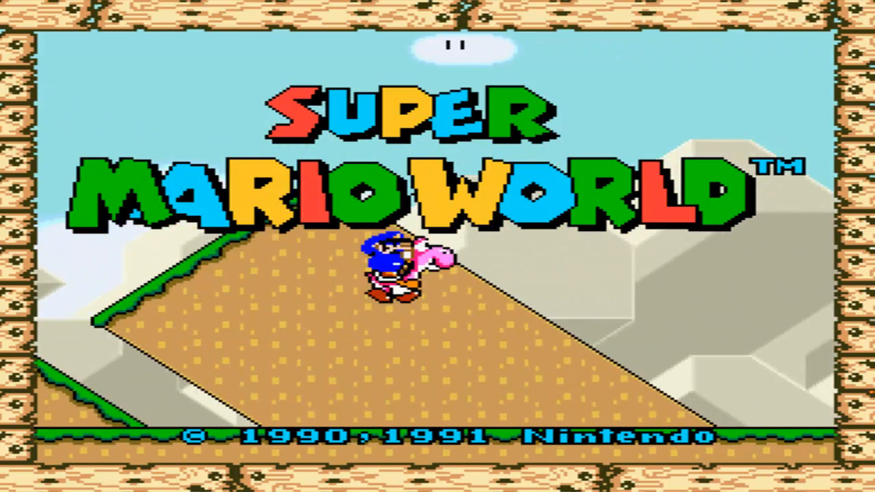
{"action": "key", "text": "F2"}
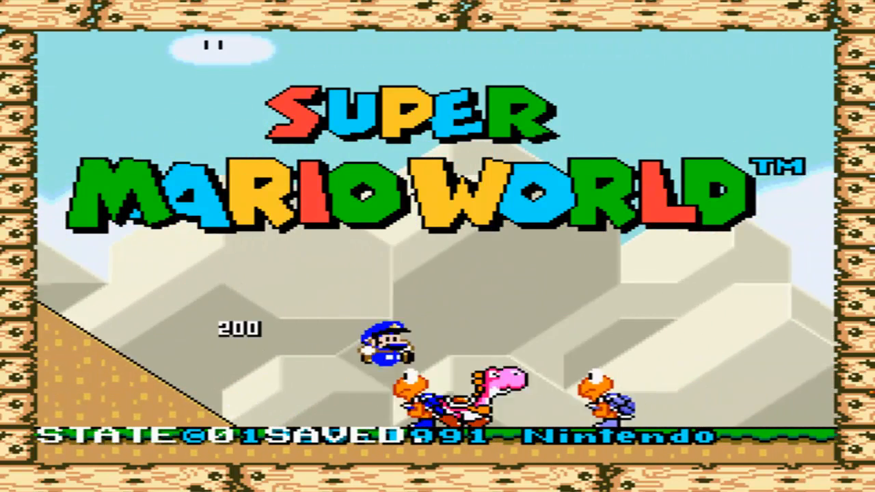
{"action": "key", "text": "F2"}
{"action": "key", "text": "Return"}
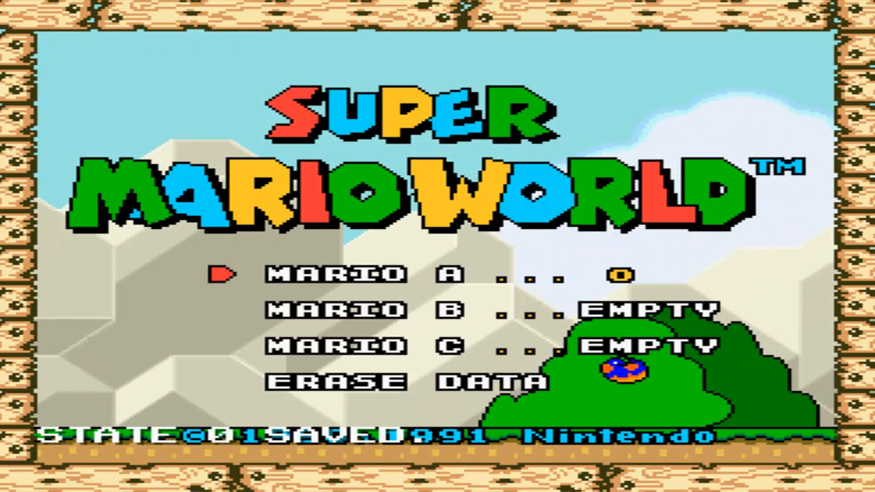
{"action": "key", "text": "Return"}
{"action": "key", "text": "Return"}
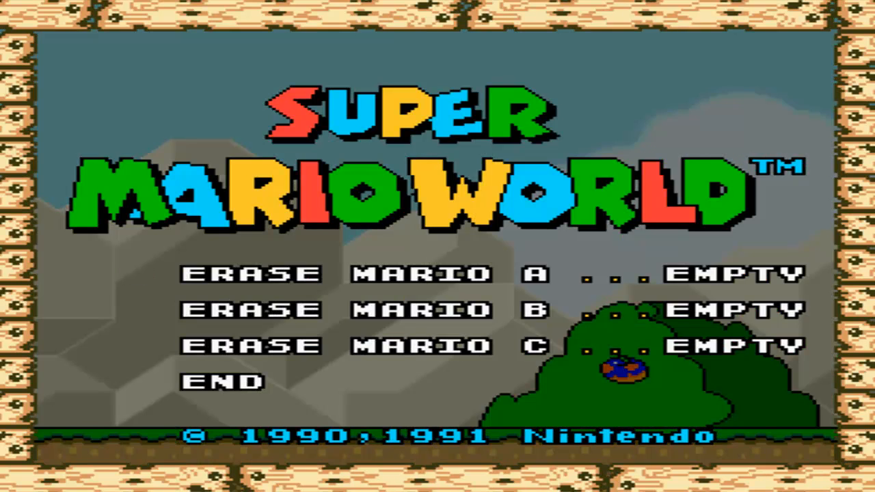
{"action": "key", "text": "a"}
{"action": "key", "text": "Return"}
{"action": "key", "text": "Return"}
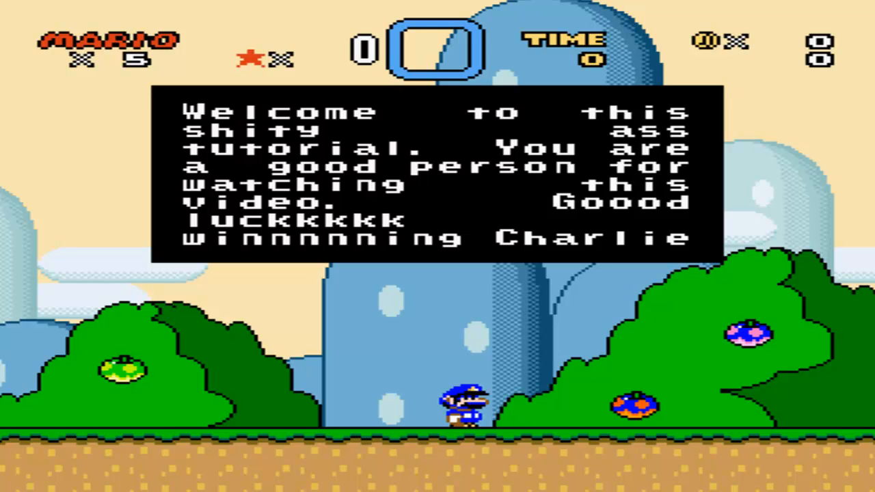
Save state 0 at the intro message, dismiss it, move Mario from Yoshi's House to Tutorial Flangela and enter that level.
{"action": "key", "text": "F2"}
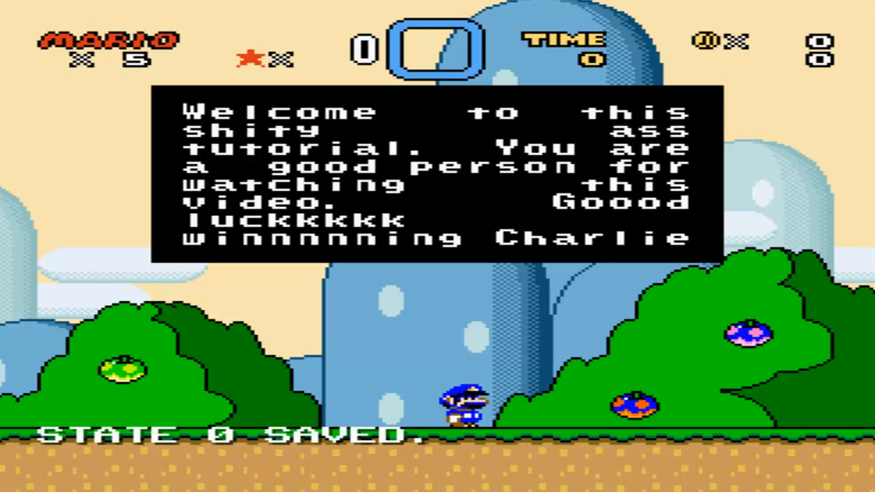
{"action": "key", "text": "x"}
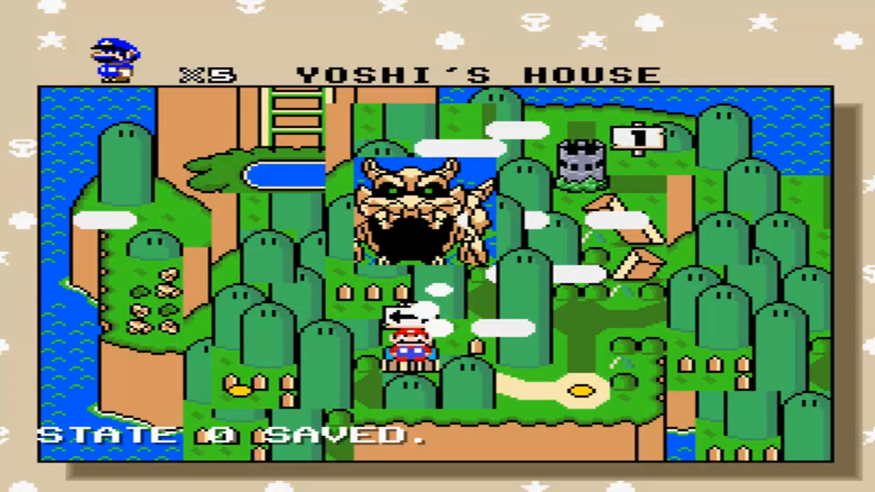
{"action": "key", "text": "Left"}
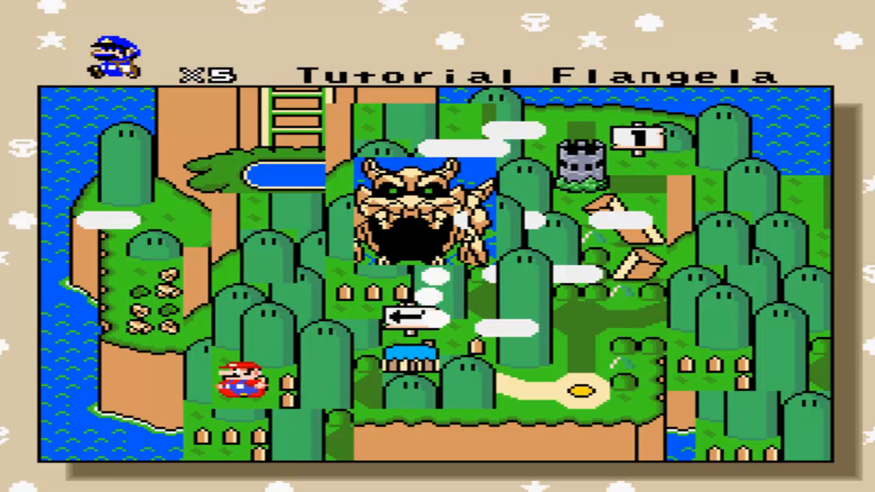
{"action": "key", "text": "x"}
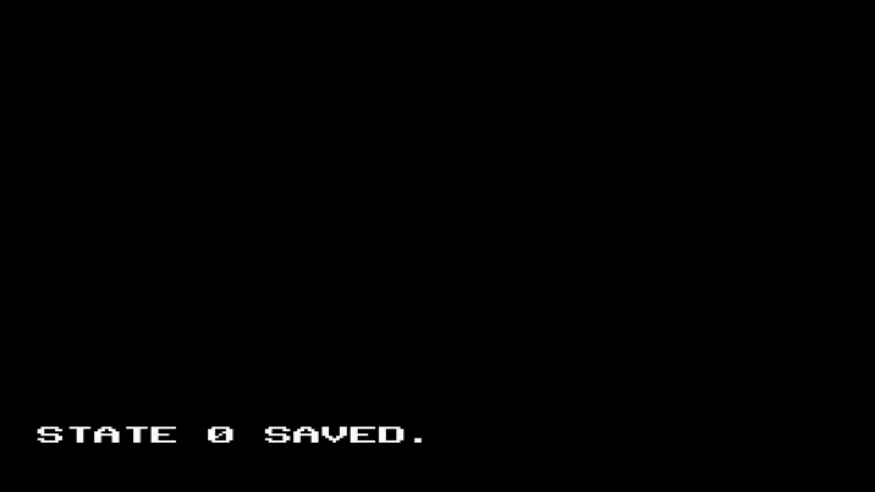
{"action": "key", "text": "x"}
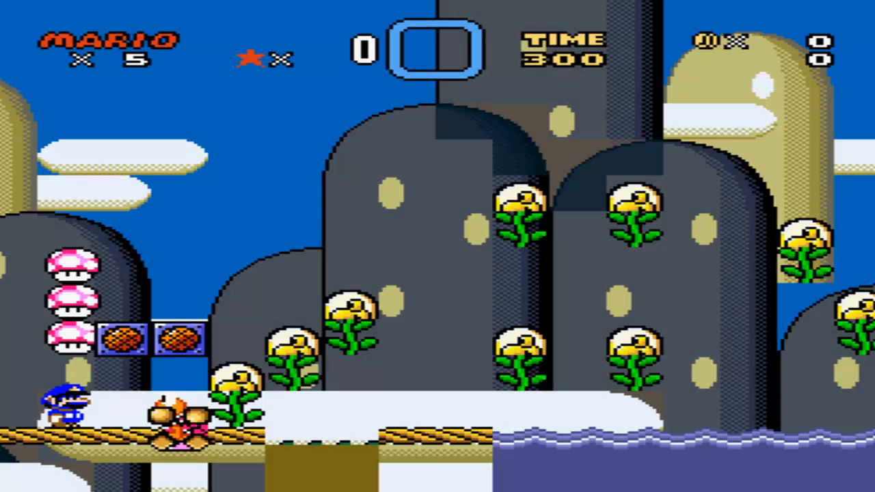
Test the start of Tutorial Flangela by triggering and closing its message box and moving Mario past the blocks to the water.
{"action": "key", "text": "Right"}
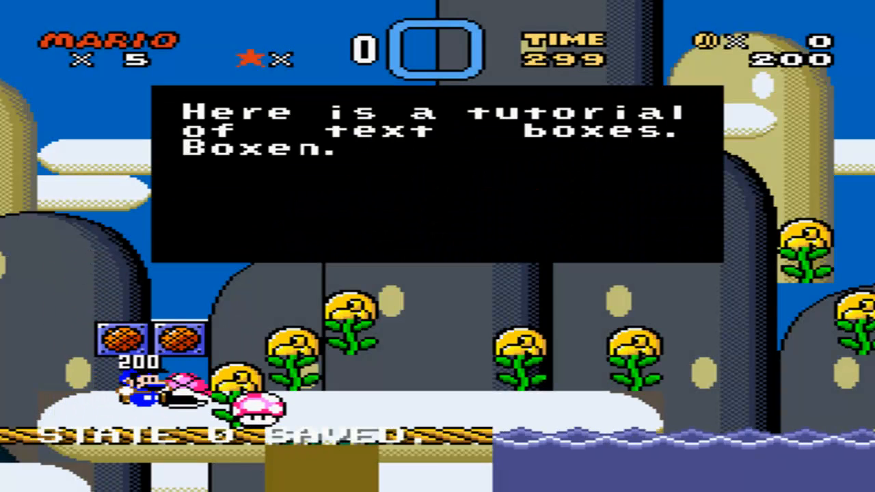
{"action": "key", "text": "x"}
{"action": "key", "text": "x"}
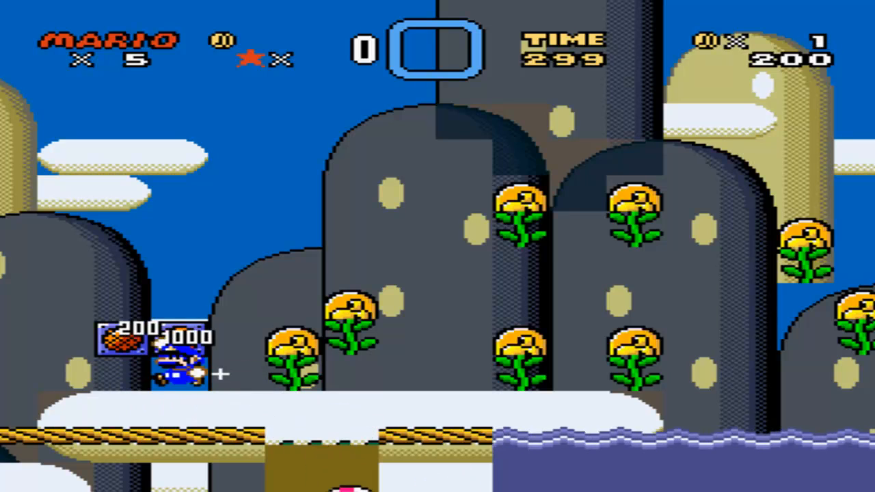
{"action": "key", "text": "x"}
{"action": "key", "text": "Right"}
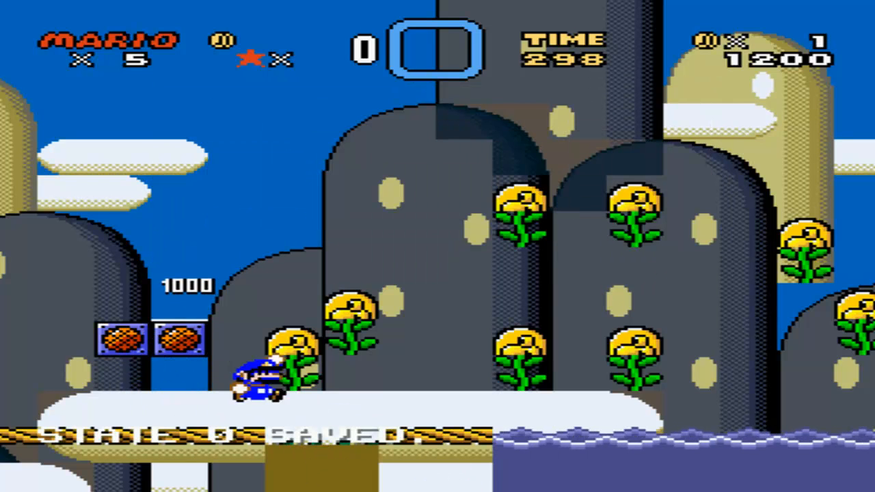
{"action": "key", "text": "x"}
{"action": "key", "text": "Right"}
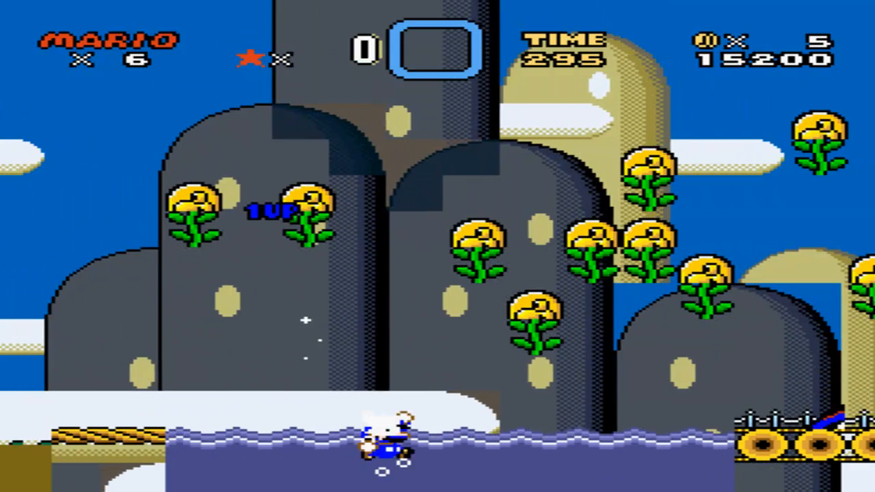
Jump Mario out of the water to collect flower coins, returning toward the rope ledge at the level's start.
{"action": "key", "text": "x"}
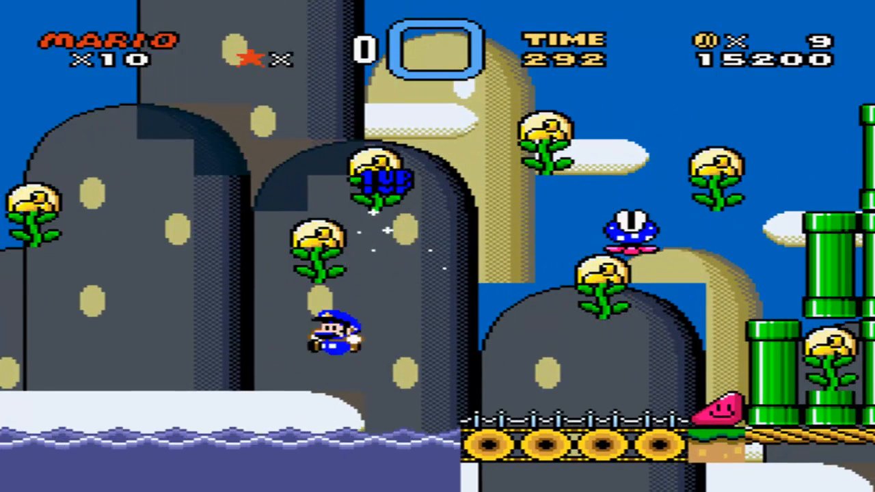
{"action": "key", "text": "x"}
{"action": "key", "text": "x"}
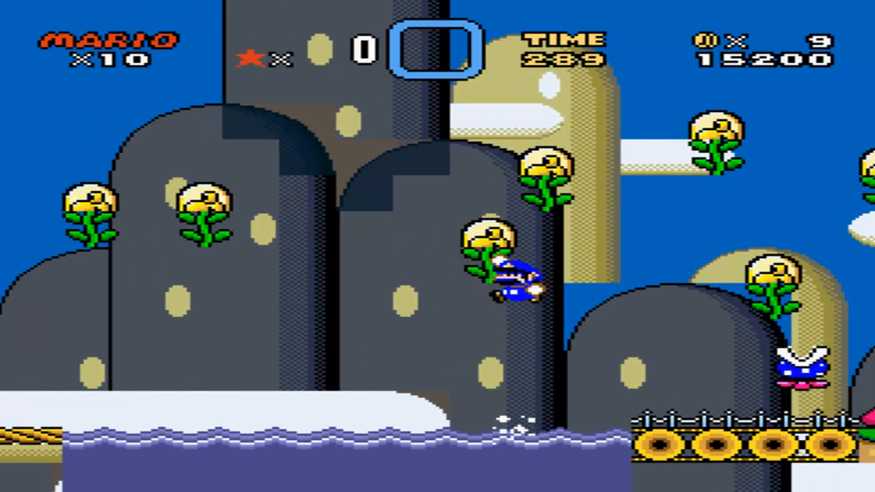
{"action": "key", "text": "Left"}
{"action": "key", "text": "x"}
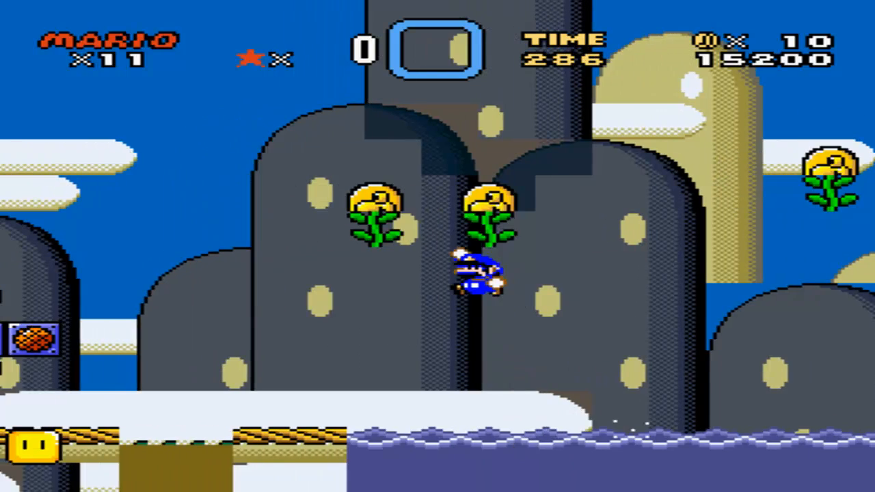
{"action": "key", "text": "x"}
{"action": "key", "text": "Left"}
{"action": "key", "text": "x"}
{"action": "key", "text": "x"}
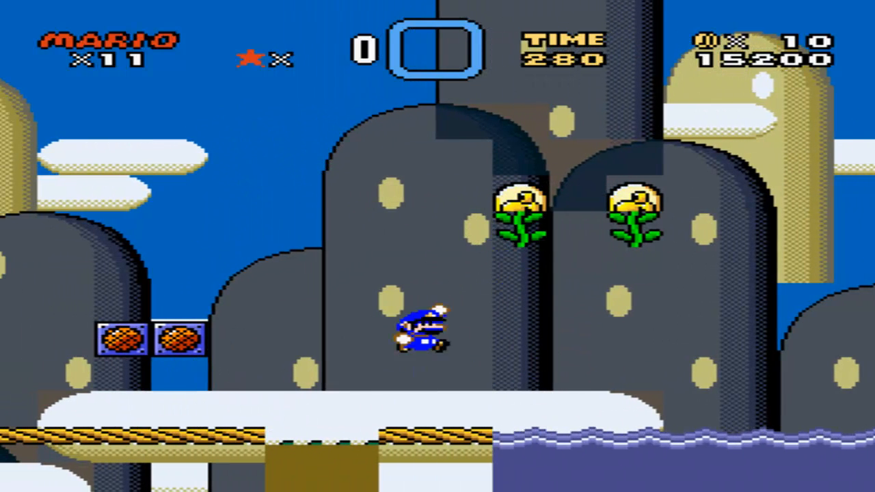
Make repeated jumps from the rope ledge to collect the nearer of the two high flower coins beside the water.
{"action": "key", "text": "Right"}
{"action": "key", "text": "Left"}
{"action": "key", "text": "x"}
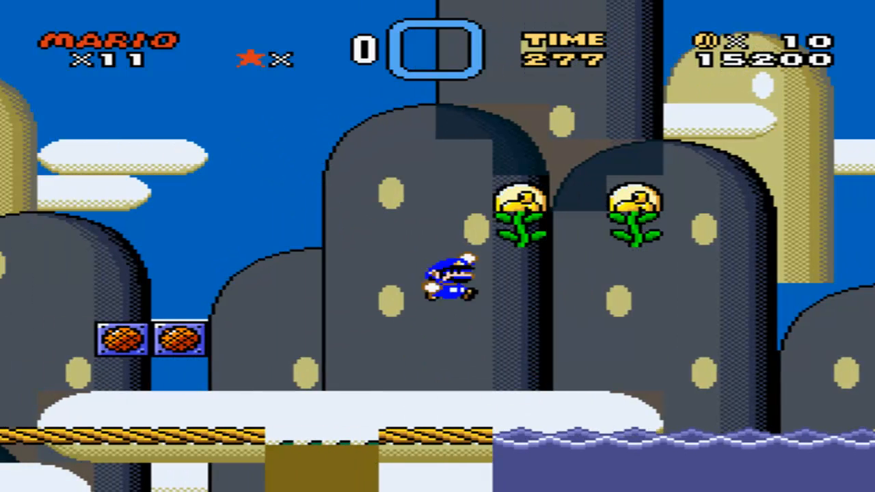
{"action": "key", "text": "Right"}
{"action": "key", "text": "x"}
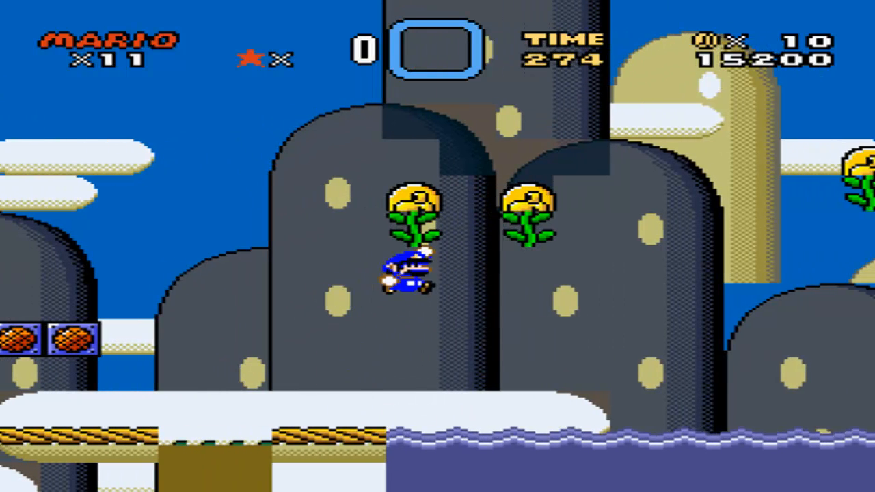
{"action": "key", "text": "Right"}
{"action": "key", "text": "Left"}
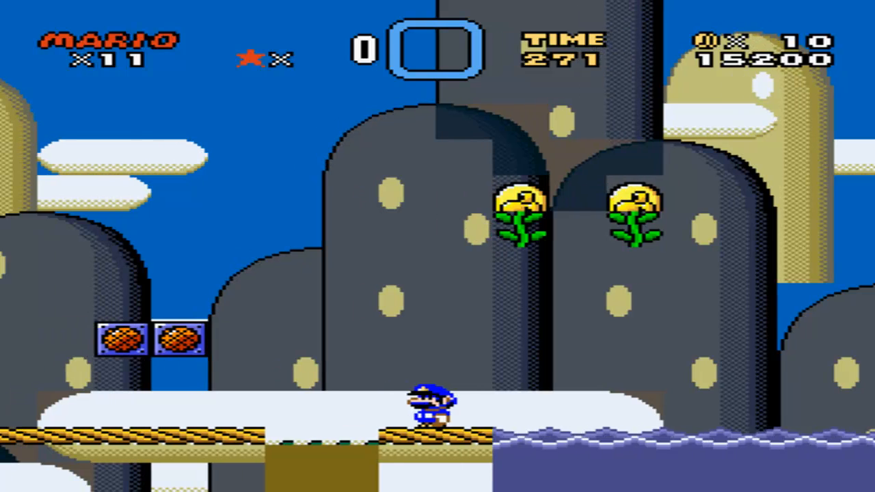
{"action": "key", "text": "x"}
{"action": "key", "text": "Right"}
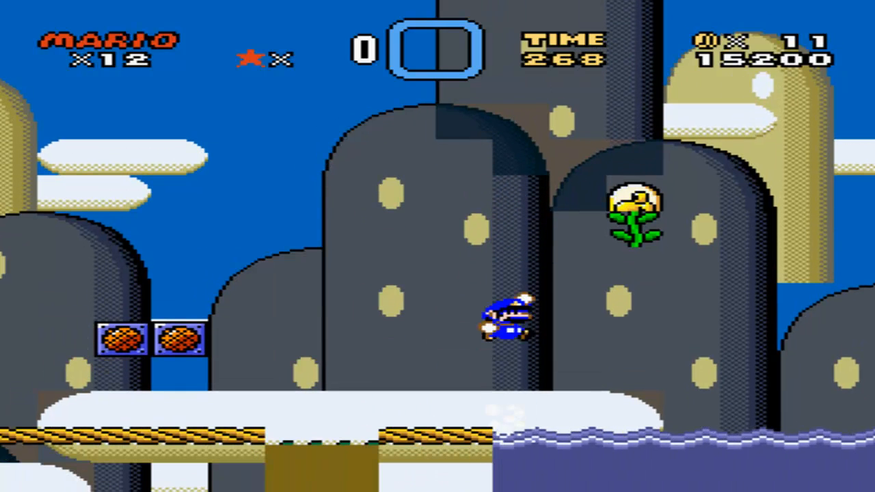
Cross the first water section while saving state 0, clear the green pipes, hit the question blocks and enter the second water.
{"action": "key", "text": "Right"}
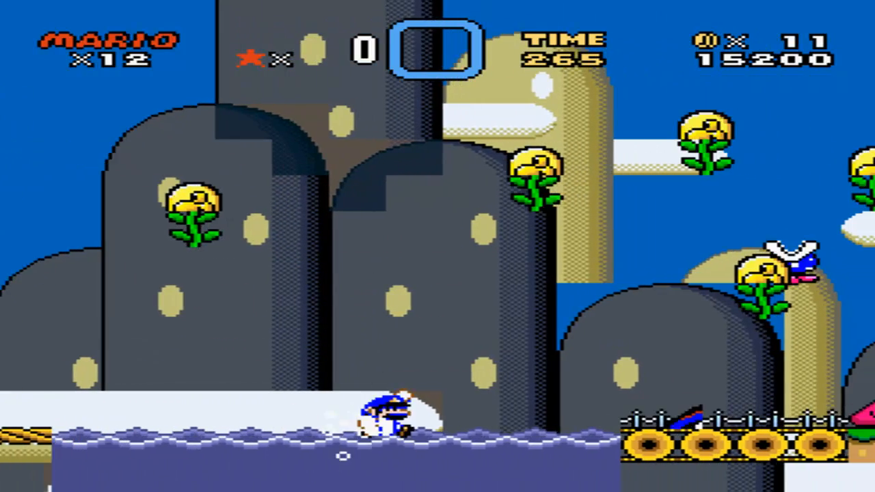
{"action": "key", "text": "F2"}
{"action": "key", "text": "Right"}
{"action": "key", "text": "x"}
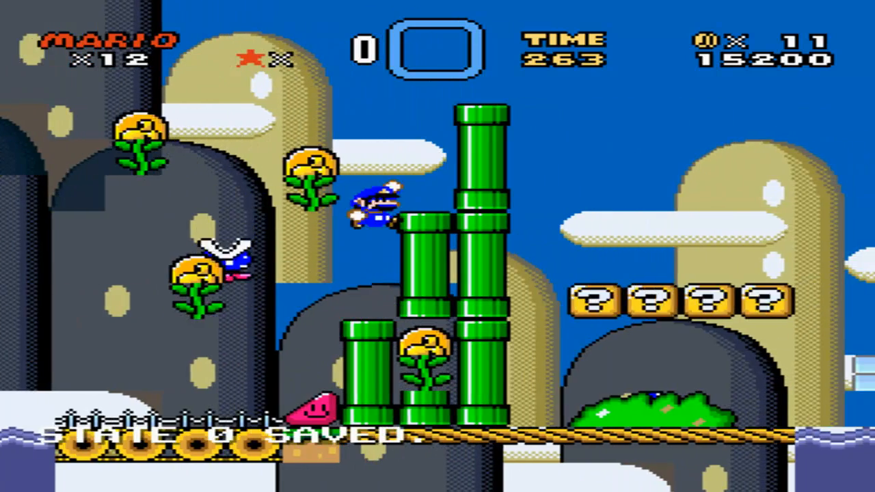
{"action": "key", "text": "Right"}
{"action": "key", "text": "x"}
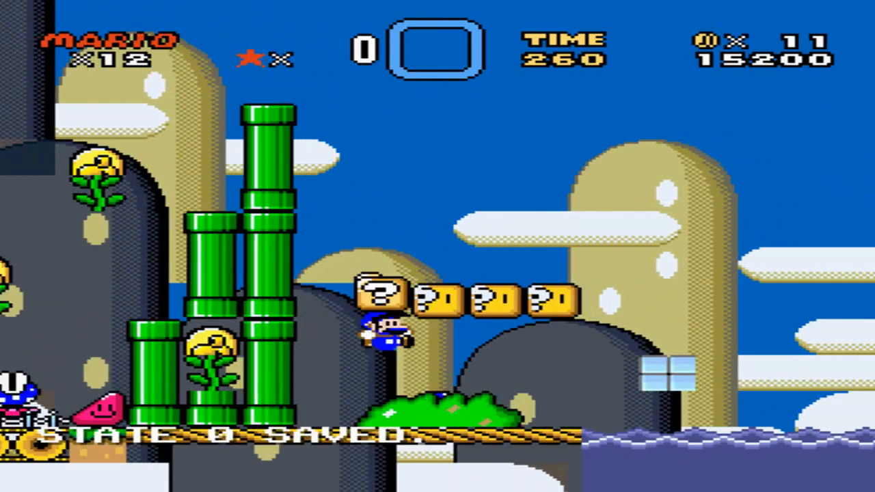
{"action": "key", "text": "Right"}
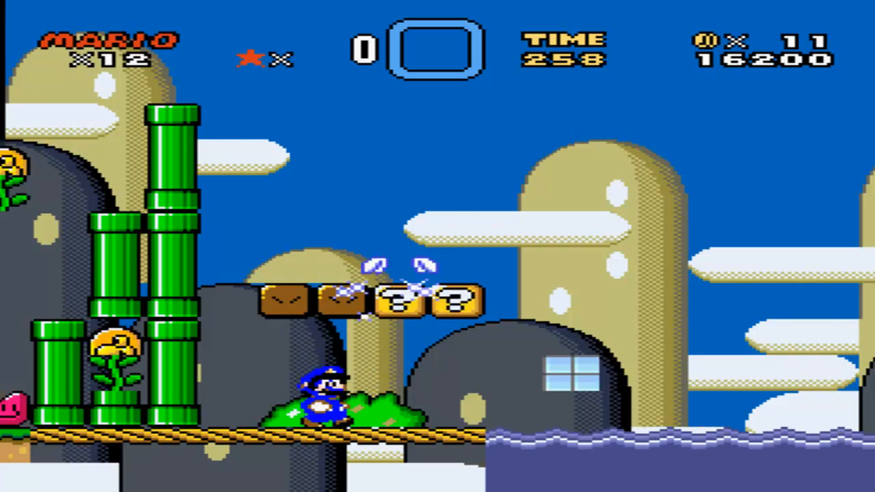
{"action": "key", "text": "Right"}
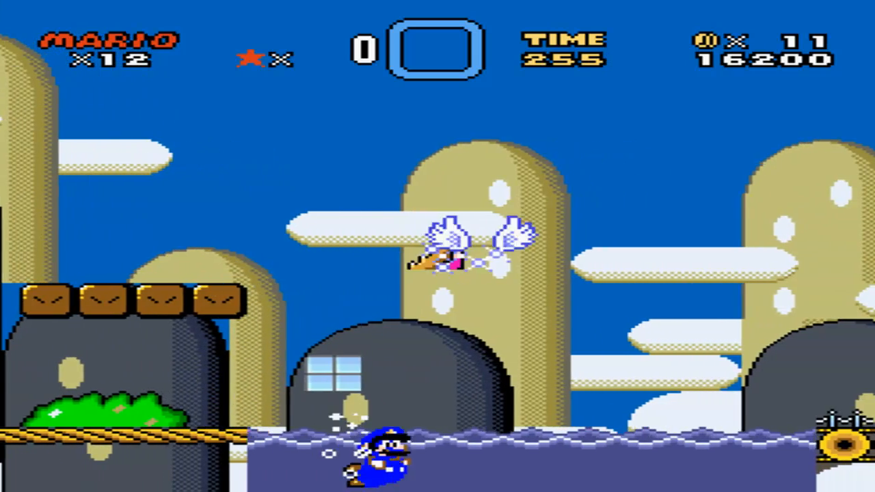
Try to get past the Banzai Bill beyond the second water, saving state 0, and rewind the game to the water.
{"action": "key", "text": "x"}
{"action": "key", "text": "Right"}
{"action": "key", "text": "F2"}
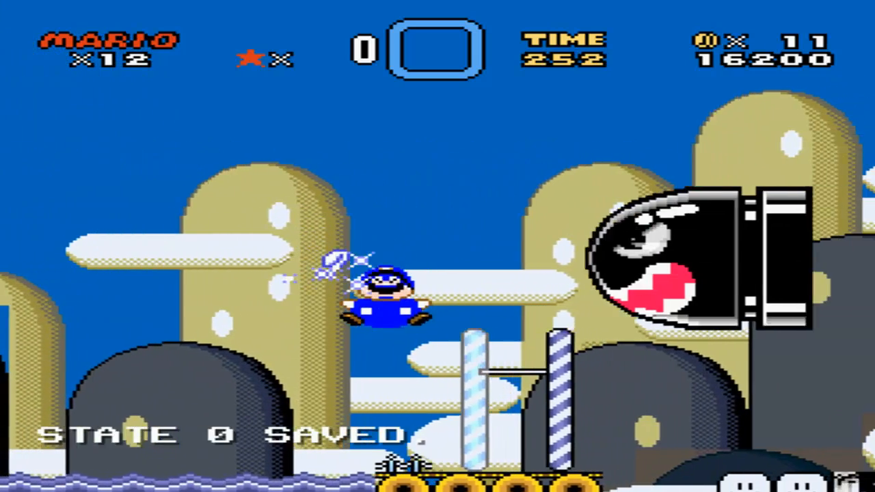
{"action": "key", "text": "Right"}
{"action": "key", "text": "Right"}
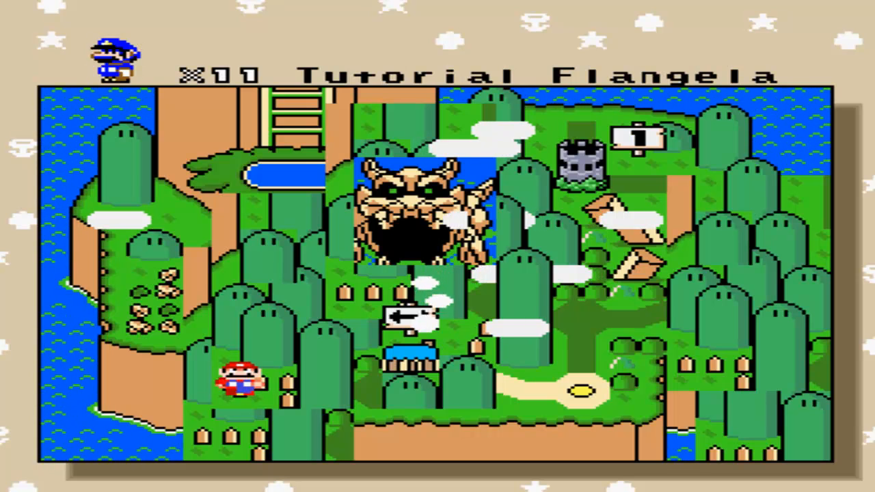
{"action": "key", "text": "BackSpace"}
{"action": "key", "text": "BackSpace"}
{"action": "key", "text": "BackSpace"}
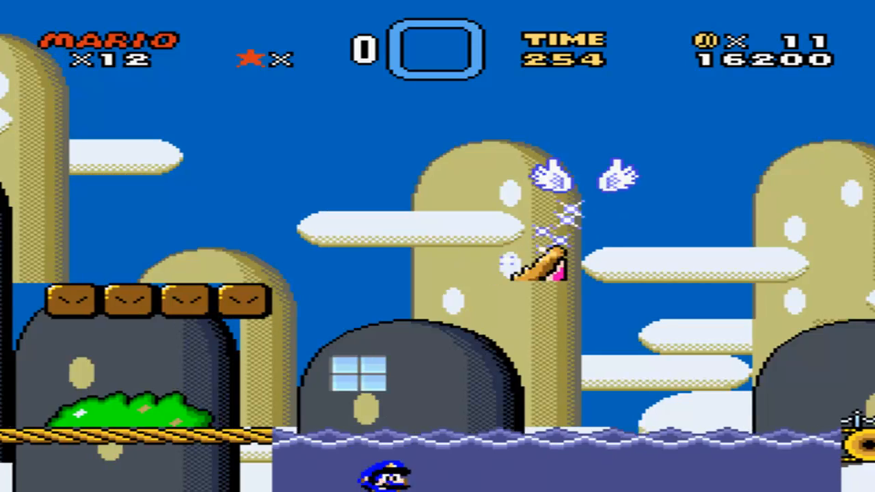
Save state 0 and move Mario onto the gate platform, reload that state and carry on past the Banzai Bill.
{"action": "key", "text": "Right"}
{"action": "key", "text": "F2"}
{"action": "key", "text": "Right"}
{"action": "key", "text": "z"}
{"action": "key", "text": "z"}
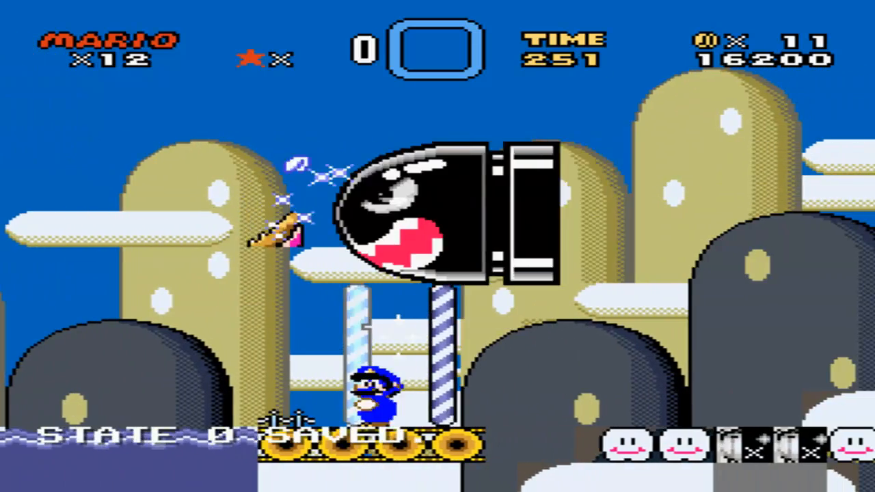
{"action": "key", "text": "Left"}
{"action": "key", "text": "Right"}
{"action": "key", "text": "z"}
{"action": "key", "text": "F4"}
{"action": "key", "text": "Right"}
{"action": "key", "text": "z"}
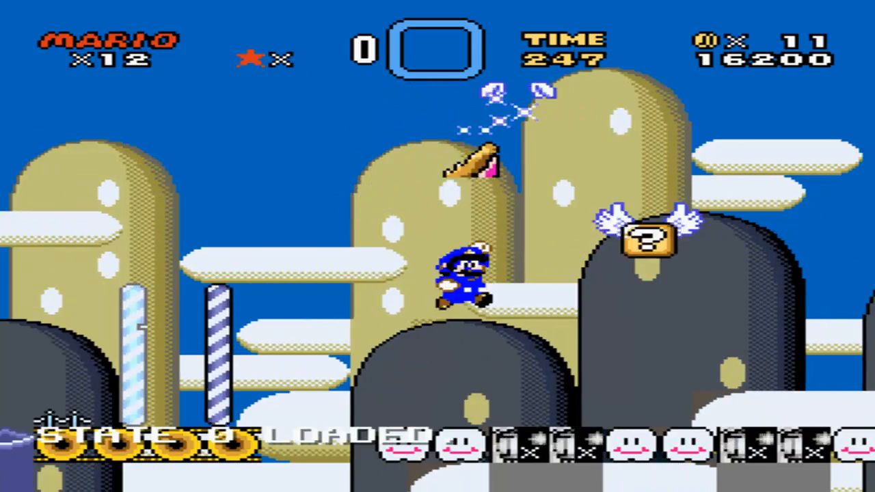
Jump across the cloud blocks to the goal gate and finish Tutorial Flangela, saving and reloading state 0 along the way.
{"action": "key", "text": "z"}
{"action": "key", "text": "Right"}
{"action": "key", "text": "z"}
{"action": "key", "text": "F2"}
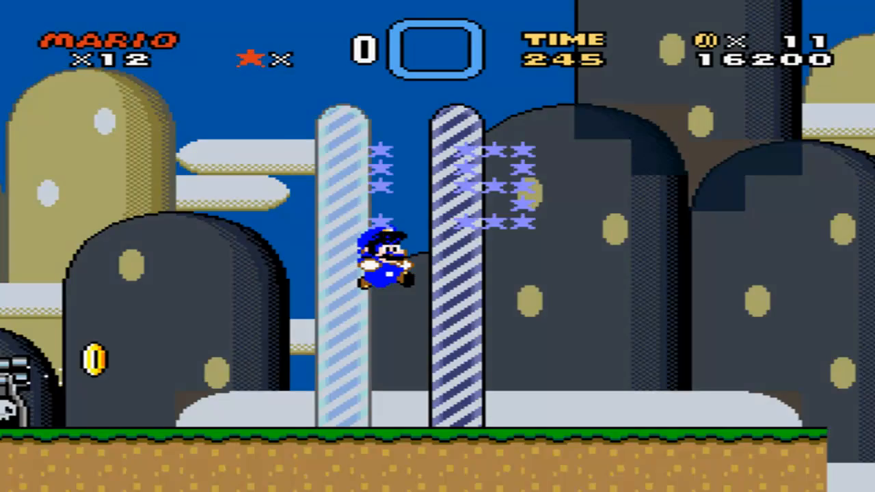
{"action": "key", "text": "F4"}
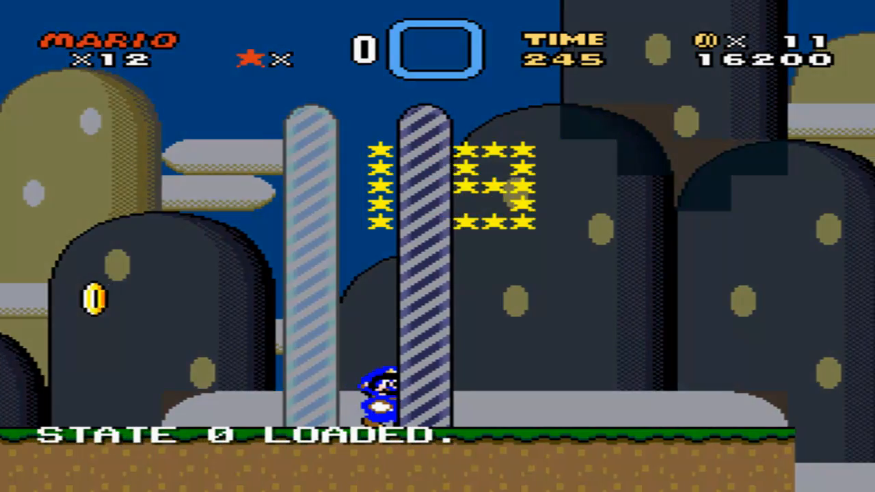
{"action": "key", "text": "F2"}
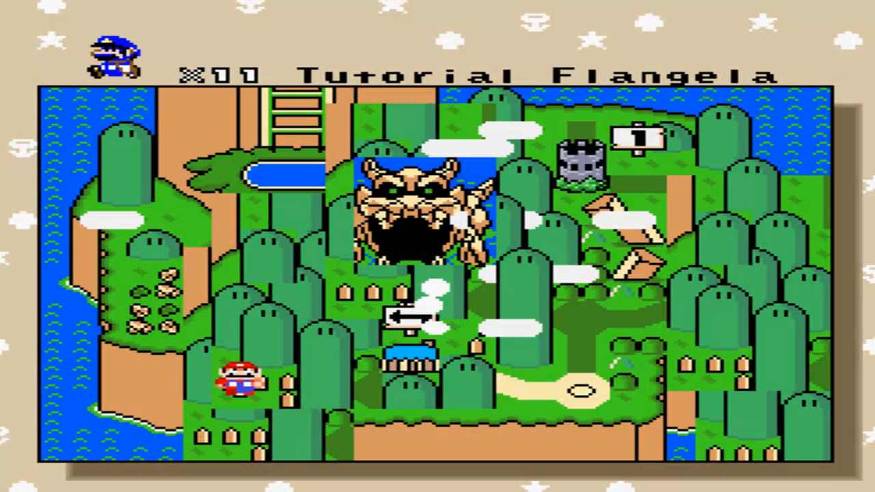
Reset the running game in ZSNES and confirm the reset.
{"action": "key", "text": "Escape"}
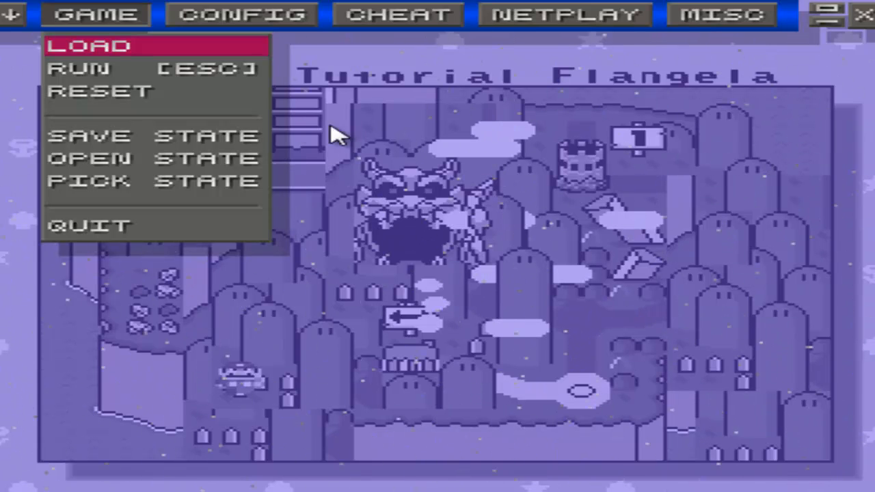
{"action": "left_click", "coordinate": [49, 140]}
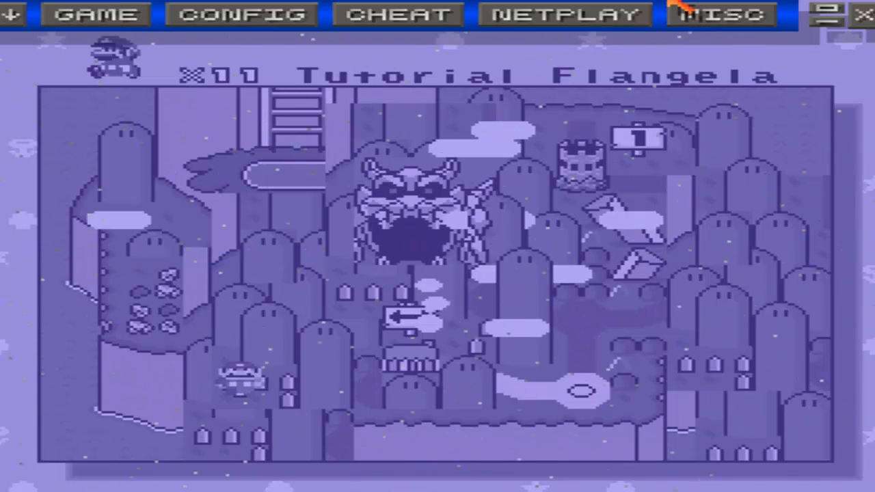
{"action": "left_click", "coordinate": [134, 20]}
{"action": "left_click", "coordinate": [176, 102]}
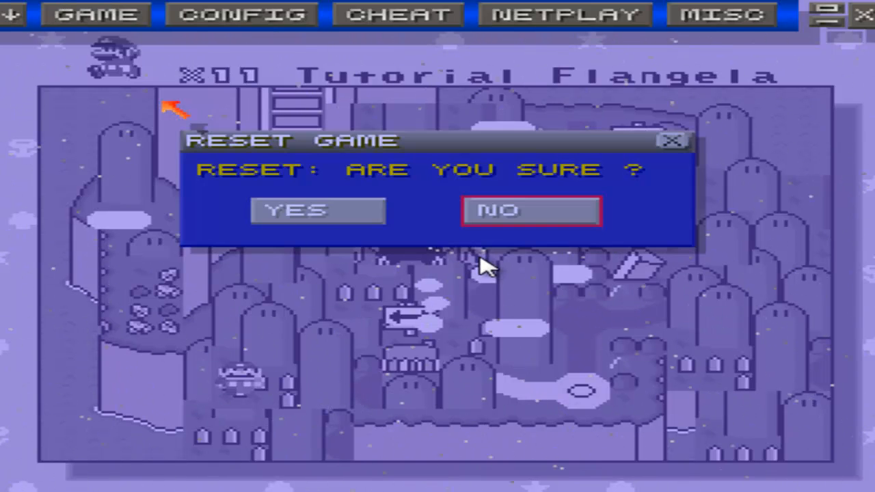
{"action": "left_click", "coordinate": [284, 199]}
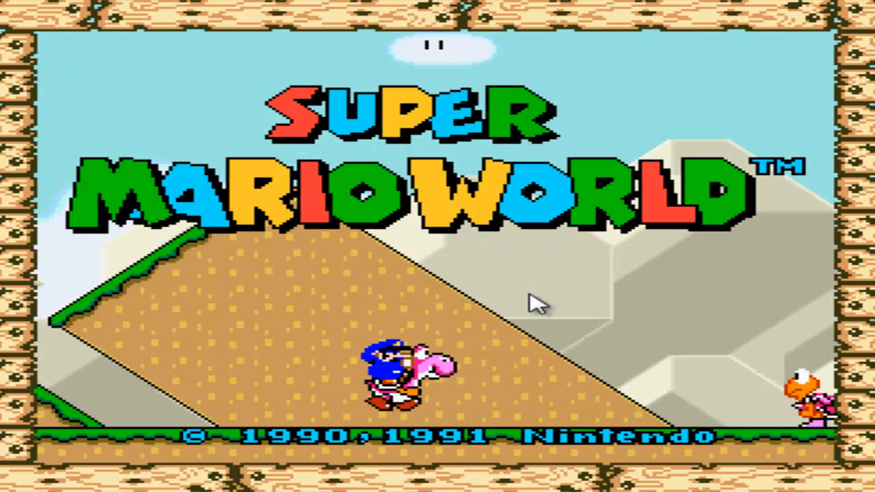
Start a one-player game, try to walk right from Yoshi's House on the map, and leave the game.
{"action": "key", "text": "Return"}
{"action": "key", "text": "Return"}
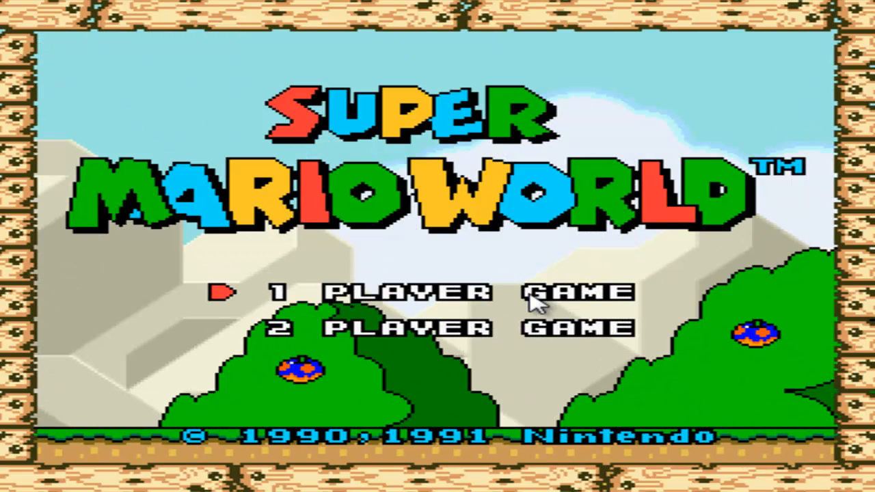
{"action": "key", "text": "Return"}
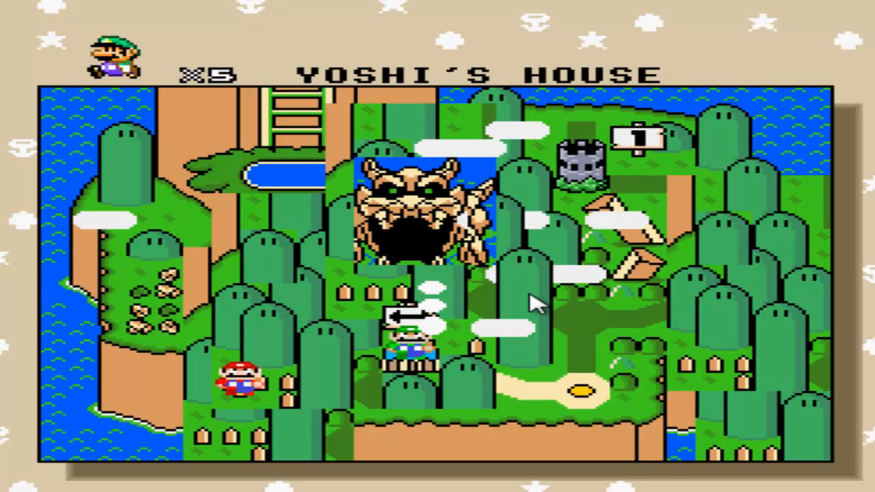
{"action": "key", "text": "Right"}
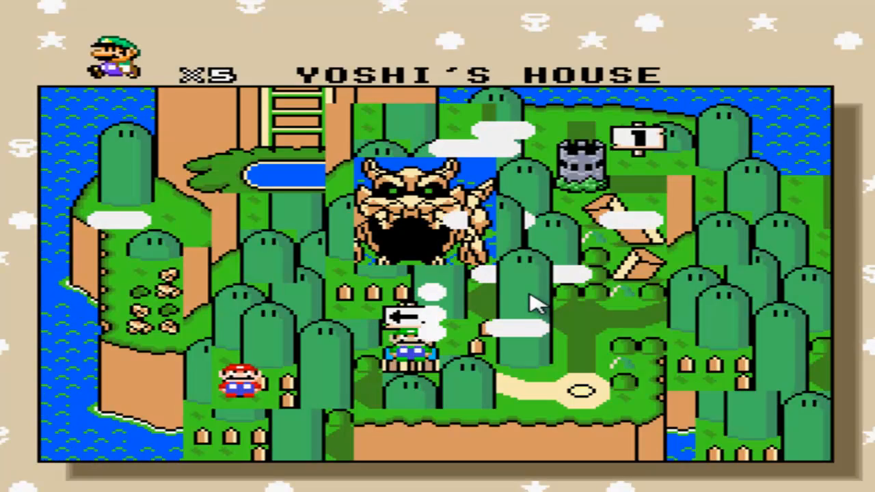
{"action": "key", "text": "Escape"}
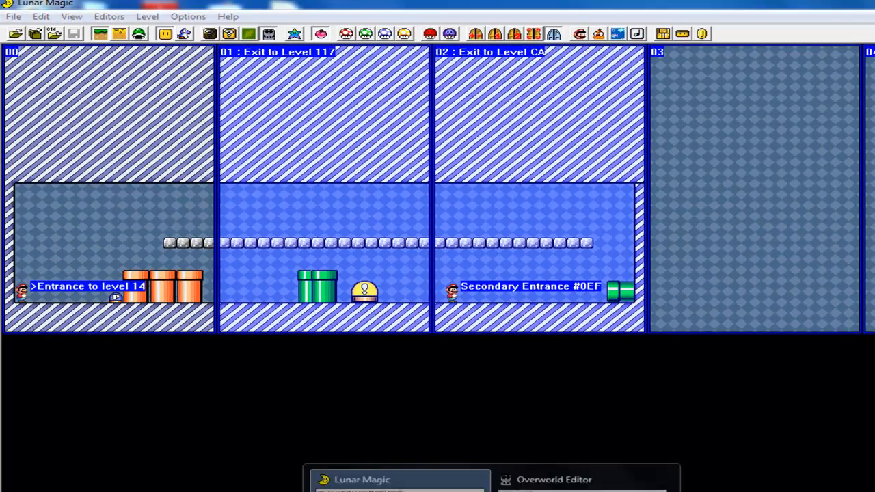
Switch to the Overworld Editor, reposition the sprite at Yoshi's House in sprite editing mode, and save the overworld.
{"action": "left_click", "coordinate": [554, 480]}
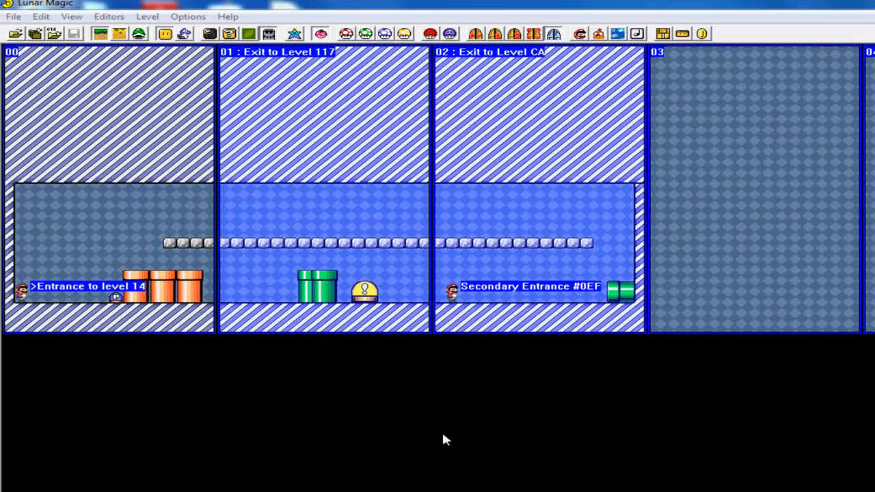
{"action": "scroll", "coordinate": [413, 380], "scroll_direction": "down", "scroll_amount": 2}
{"action": "scroll", "coordinate": [317, 336], "scroll_direction": "down", "scroll_amount": 1}
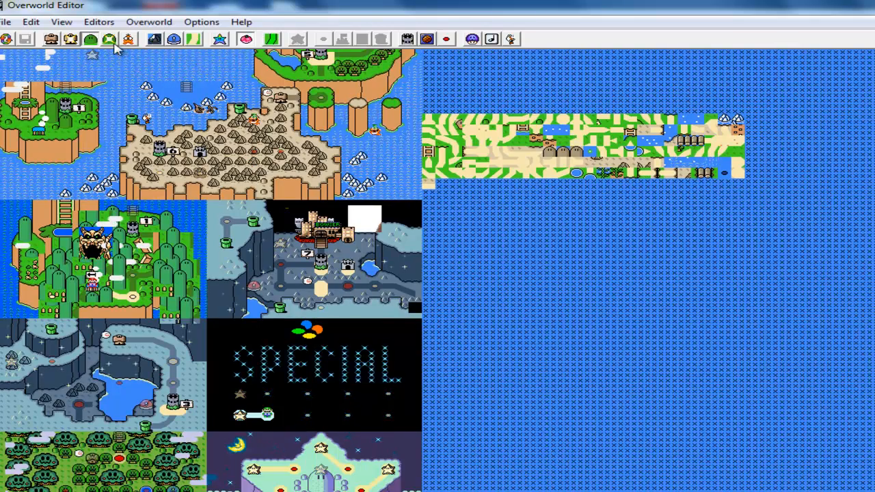
{"action": "left_click", "coordinate": [129, 39]}
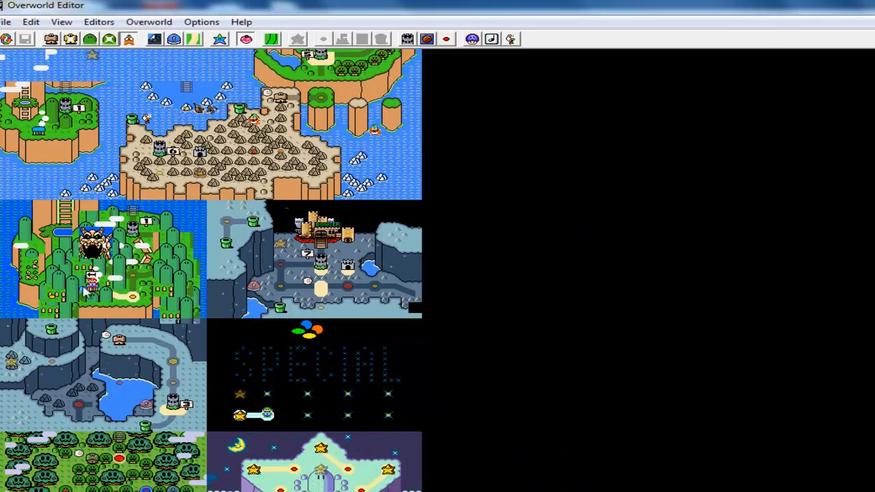
{"action": "left_click_drag", "start_coordinate": [92, 283], "coordinate": [64, 275]}
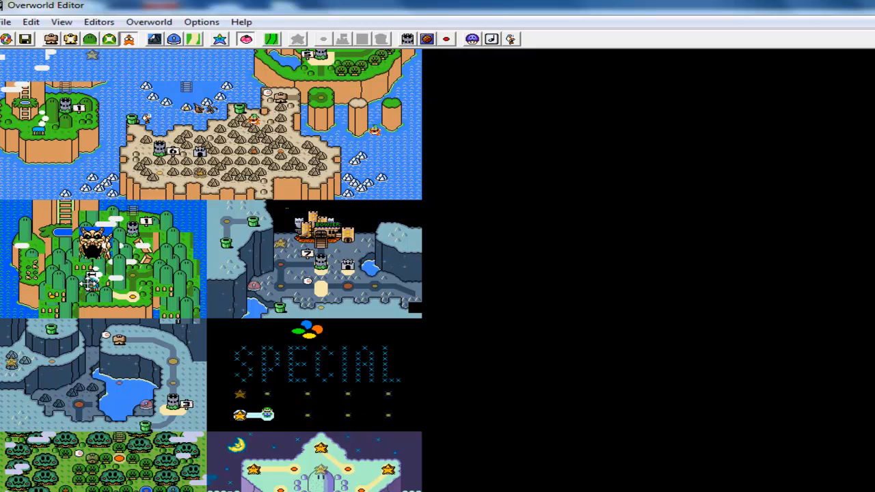
{"action": "left_click", "coordinate": [24, 39]}
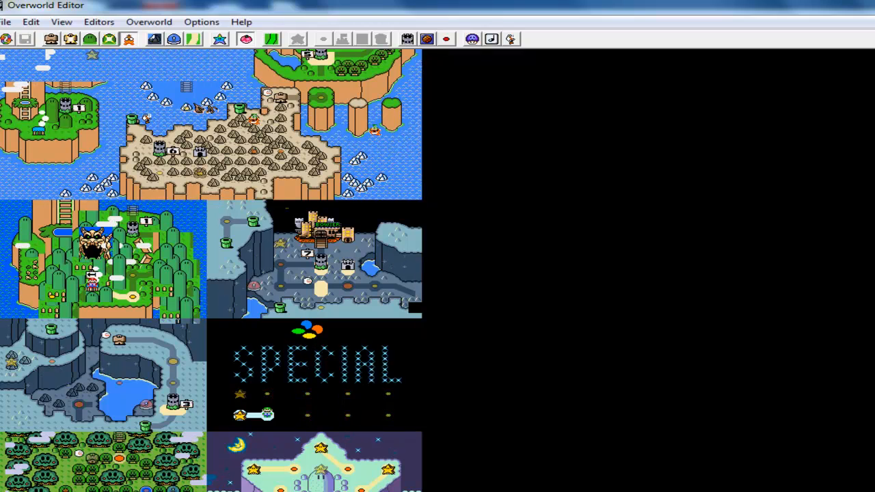
Switch to Lunar Magic's level editor and open level 105.
{"action": "left_click", "coordinate": [355, 473]}
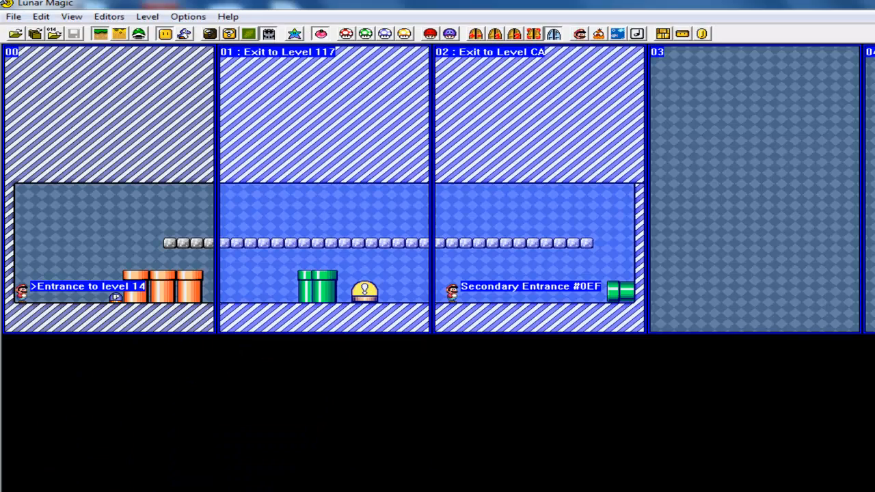
{"action": "left_click", "coordinate": [52, 38]}
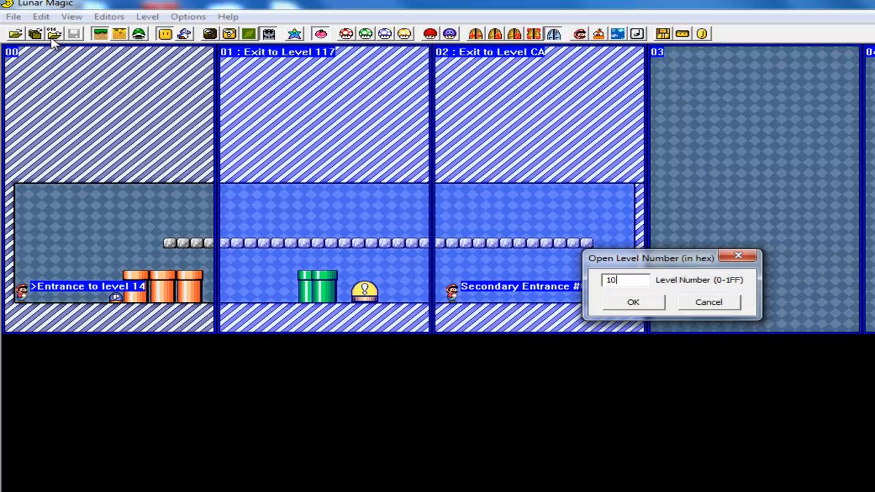
{"action": "key", "text": "Return"}
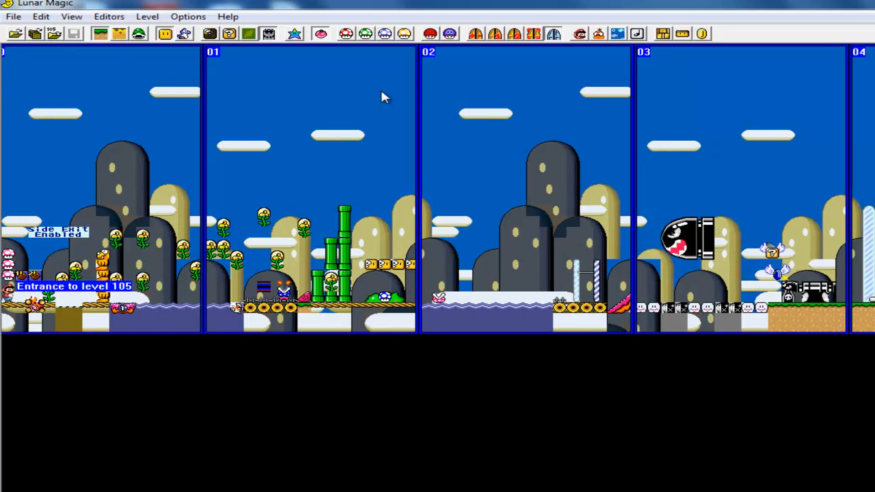
Extend the ground beyond the goal gate by placing a copy of the ground object directly after its end.
{"action": "scroll", "coordinate": [381, 92], "scroll_direction": "down", "scroll_amount": 6}
{"action": "left_click", "coordinate": [571, 306]}
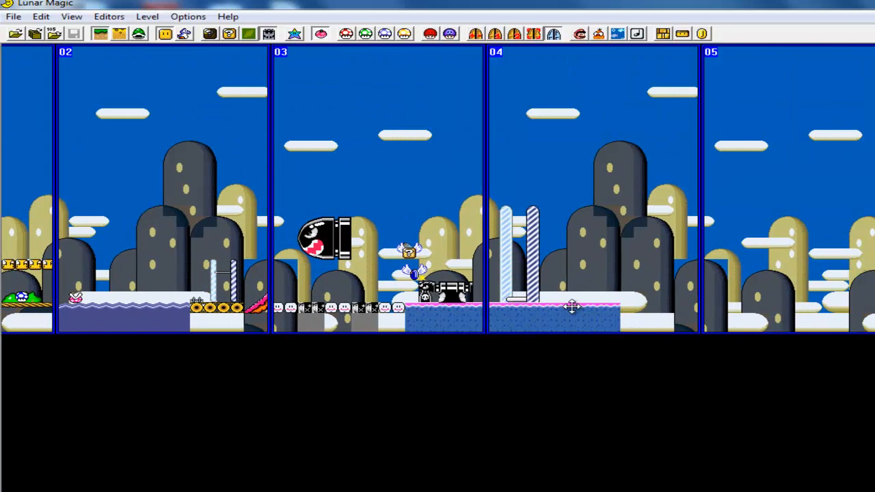
{"action": "right_click", "coordinate": [629, 305]}
{"action": "left_click", "coordinate": [657, 227]}
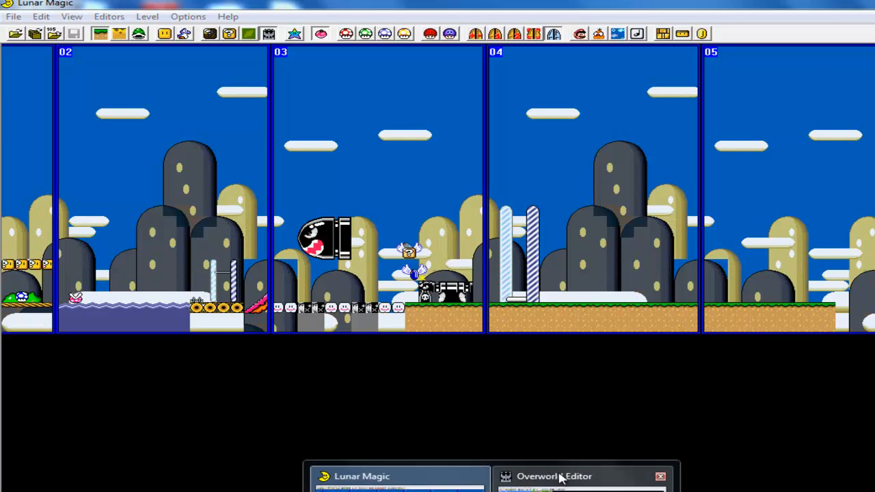
In the Overworld Editor, move the sprite from the rocky island to the top of the Yoshi's House submap and save.
{"action": "left_click", "coordinate": [559, 476]}
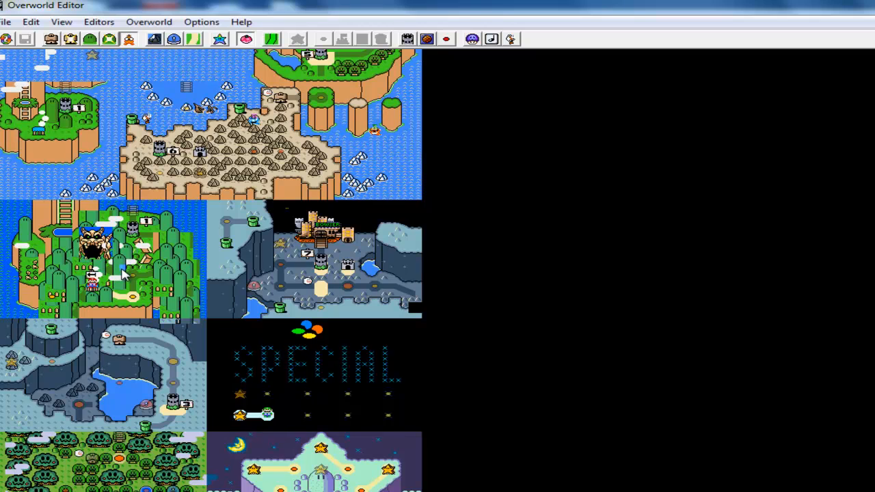
{"action": "left_click_drag", "start_coordinate": [115, 269], "coordinate": [166, 240]}
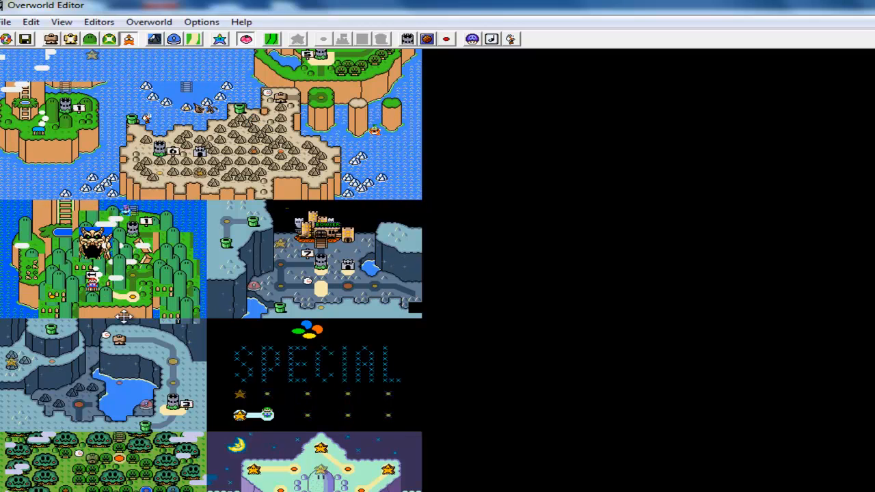
{"action": "left_click", "coordinate": [24, 39]}
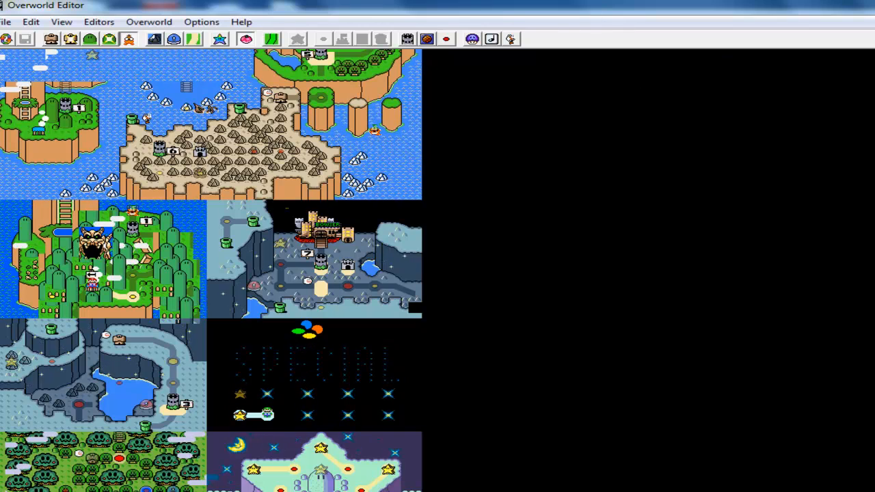
Switch back to the level editor and hide the screen exits display.
{"action": "mouse_move", "coordinate": [493, 491]}
{"action": "left_click", "coordinate": [400, 484]}
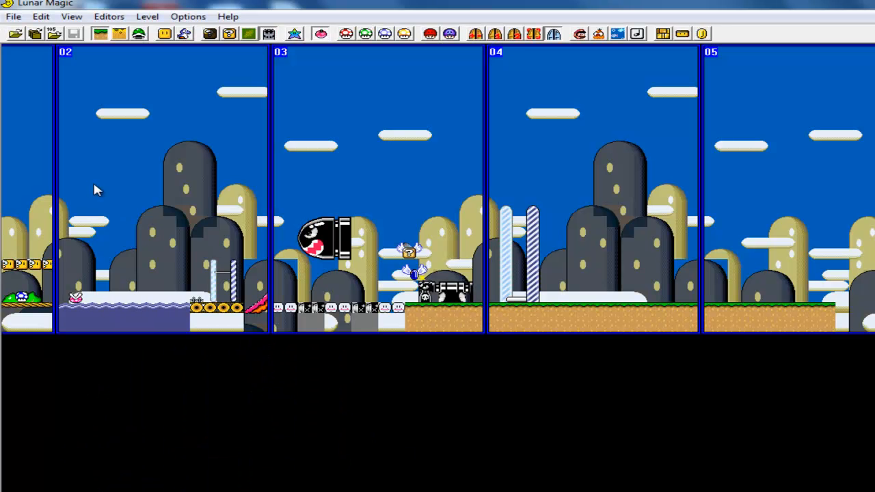
{"action": "left_click", "coordinate": [72, 17]}
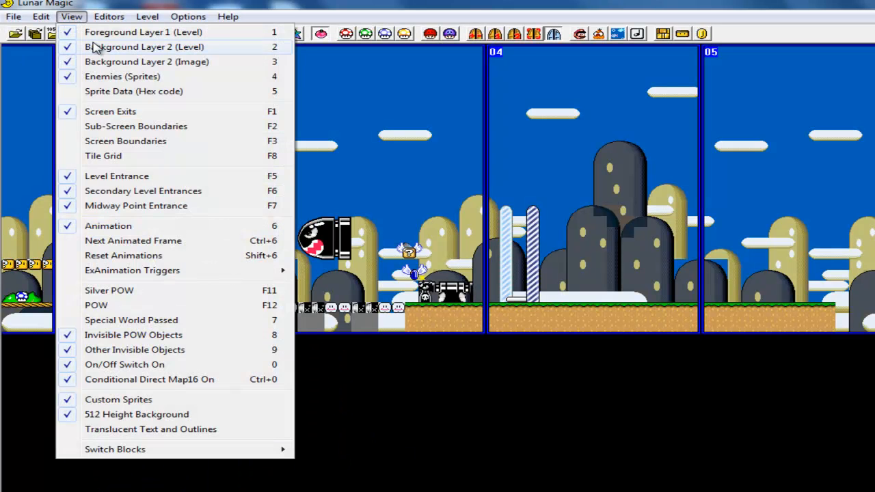
{"action": "left_click", "coordinate": [103, 111]}
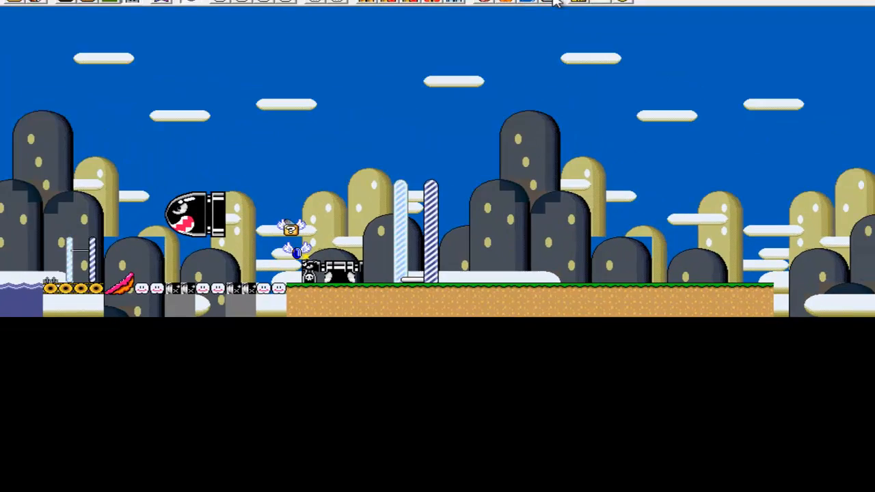
Browse the music bypass choices for level 105 and set the music to 04 Fight Bowser 1.
{"action": "left_click", "coordinate": [637, 34]}
{"action": "left_click", "coordinate": [391, 193]}
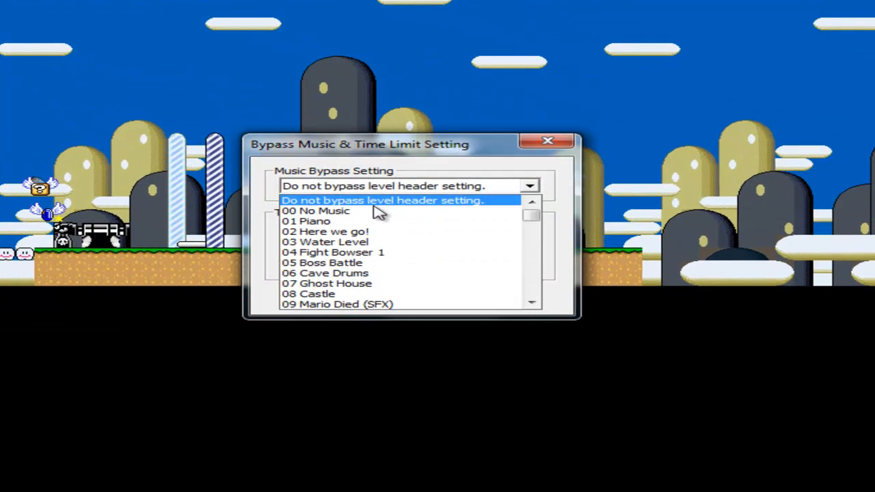
{"action": "left_click", "coordinate": [361, 212]}
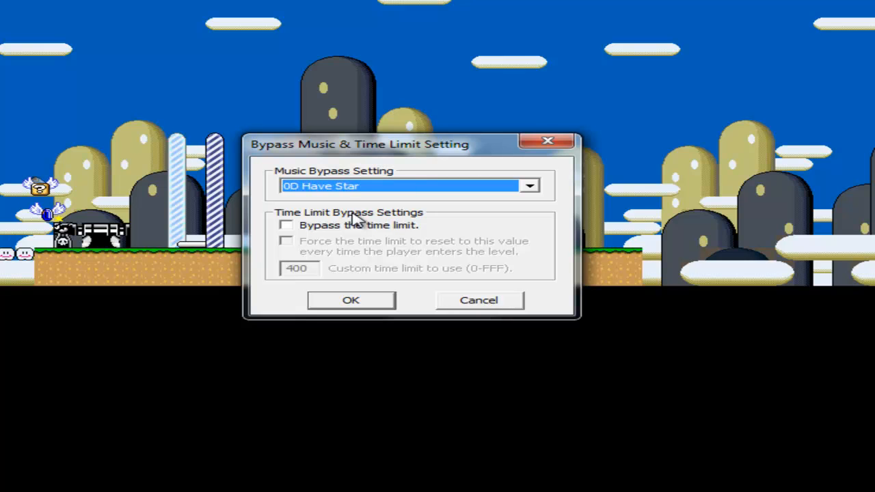
{"action": "scroll", "coordinate": [393, 192], "scroll_direction": "down", "scroll_amount": 1}
{"action": "left_click", "coordinate": [425, 189]}
{"action": "scroll", "coordinate": [407, 253], "scroll_direction": "down", "scroll_amount": 5}
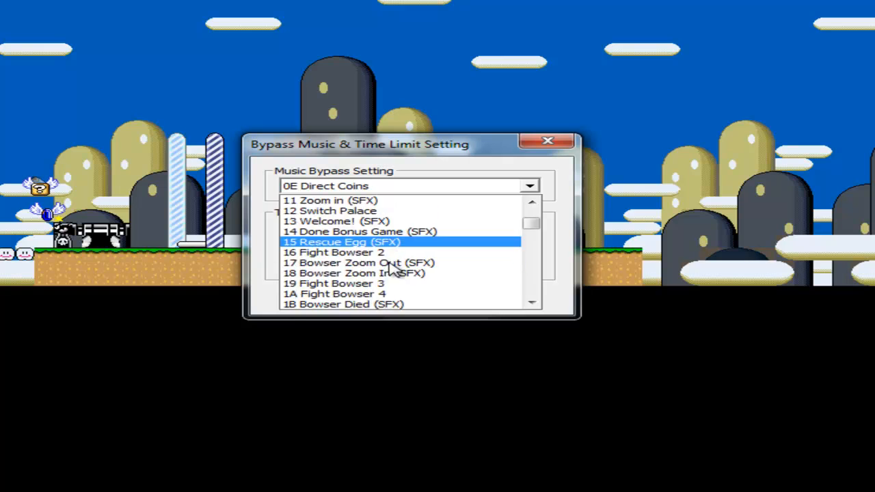
{"action": "scroll", "coordinate": [383, 236], "scroll_direction": "up", "scroll_amount": 10}
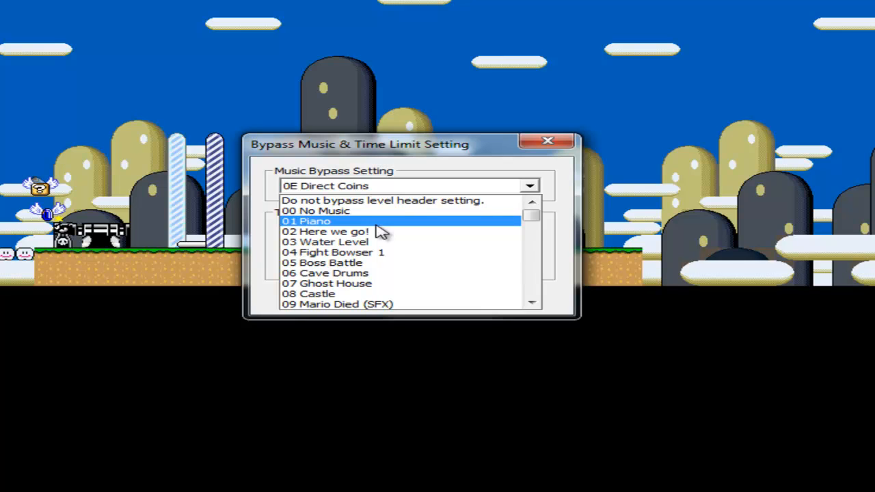
{"action": "left_click", "coordinate": [335, 252]}
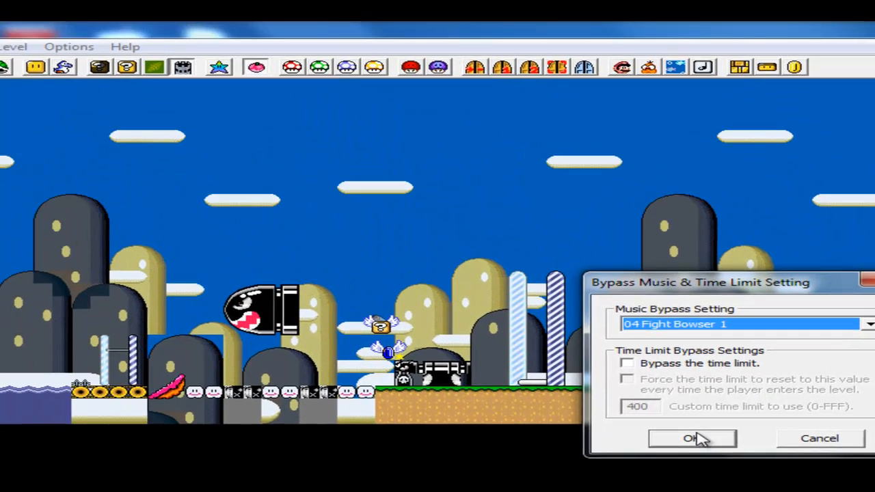
{"action": "left_click", "coordinate": [450, 339]}
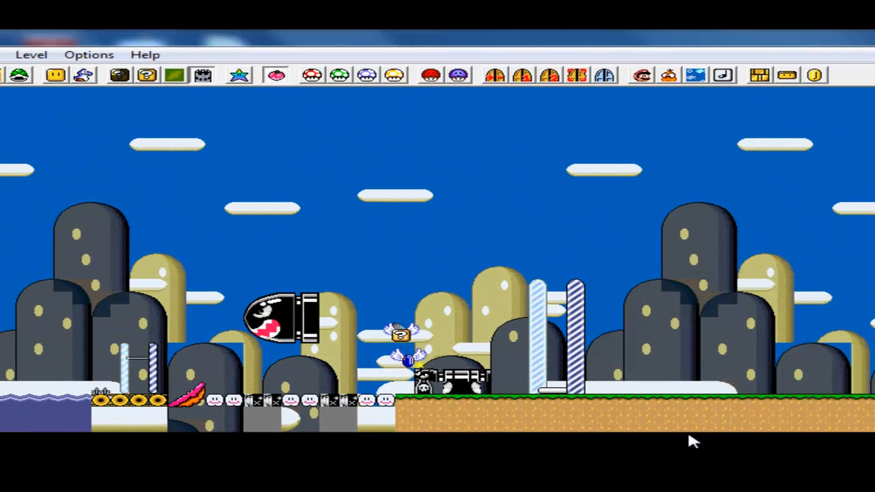
Bypass the level's time limit with a custom limit of 30 and save the level.
{"action": "left_click", "coordinate": [696, 63]}
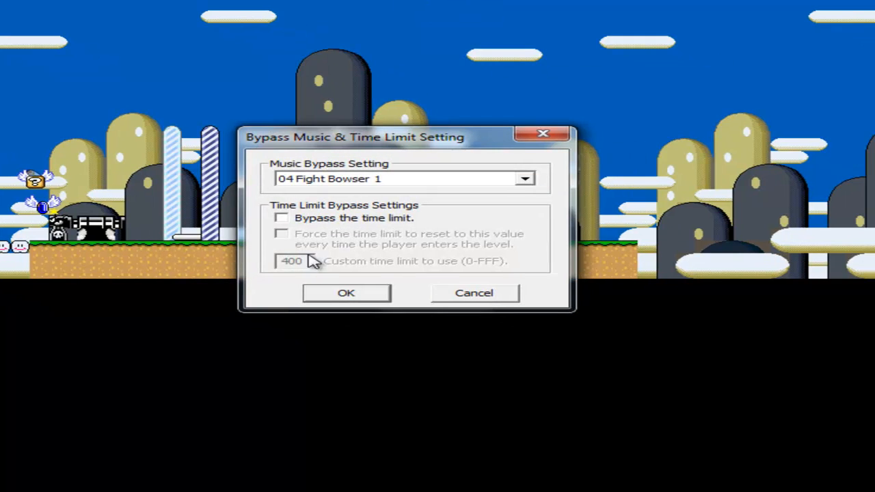
{"action": "left_click", "coordinate": [282, 218]}
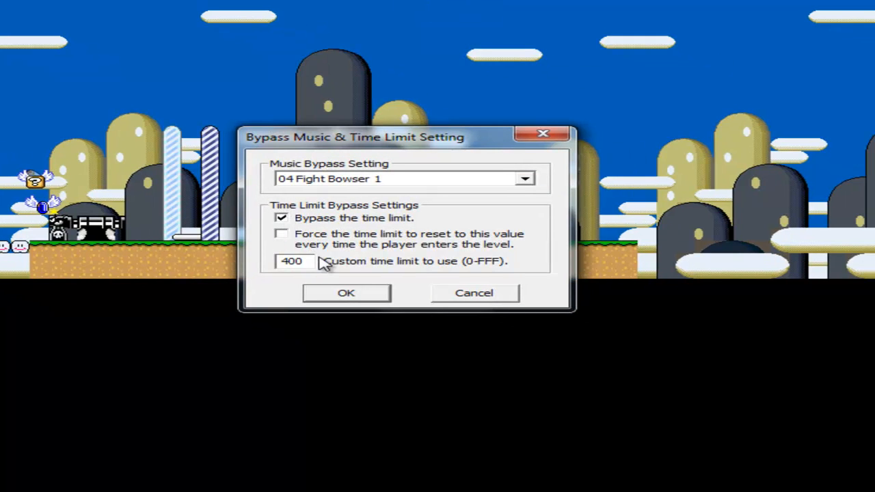
{"action": "type", "text": "30"}
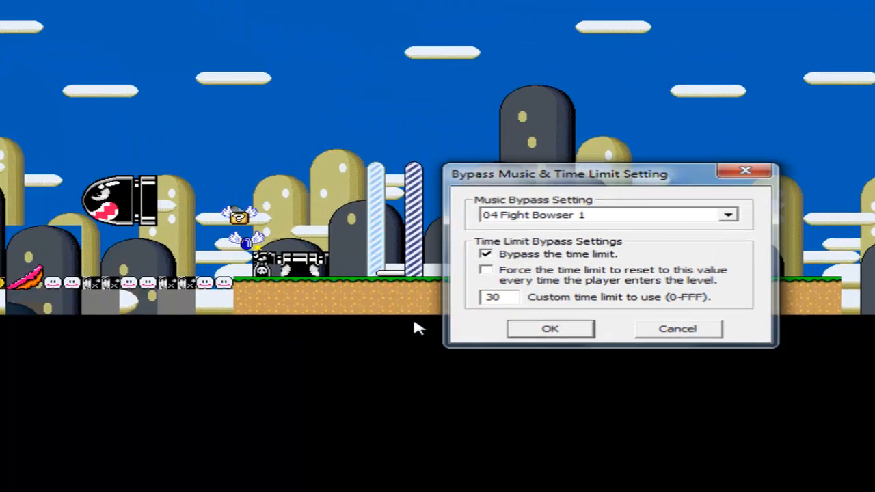
{"action": "key", "text": "Return"}
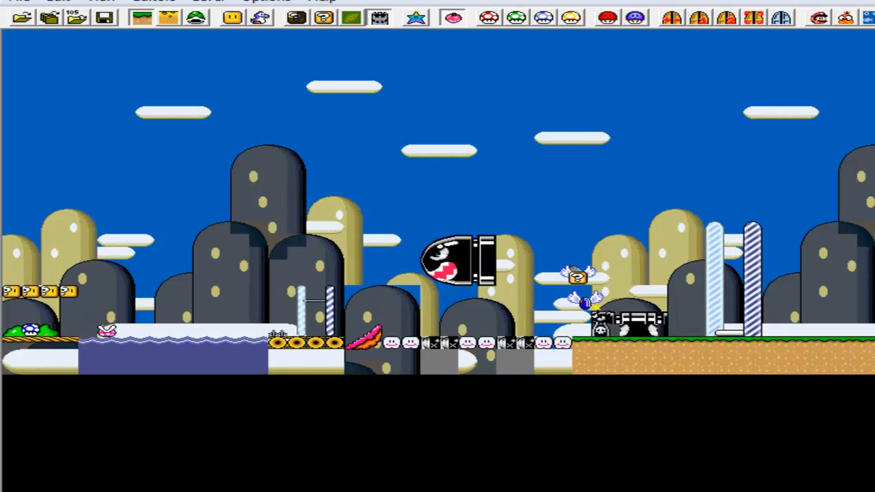
{"action": "left_click", "coordinate": [104, 18]}
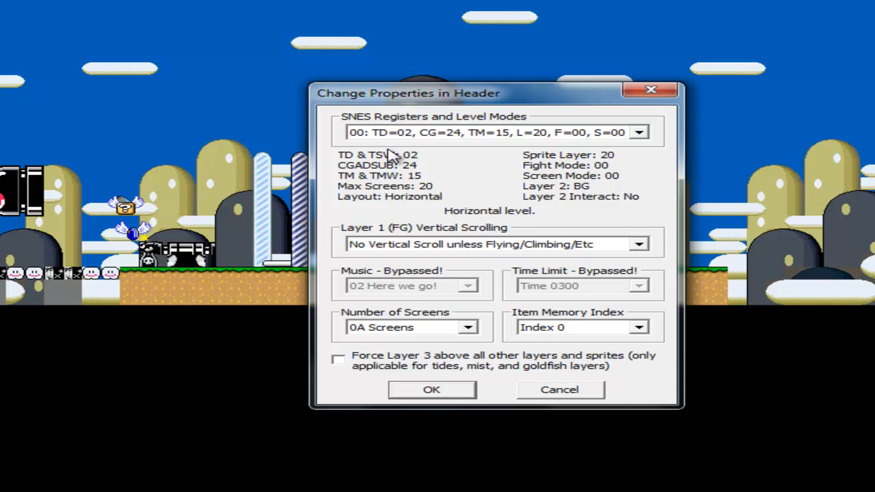
Set the level header's Layer 1 vertical scrolling to Vertical Scroll at Will.
{"action": "left_click", "coordinate": [483, 246]}
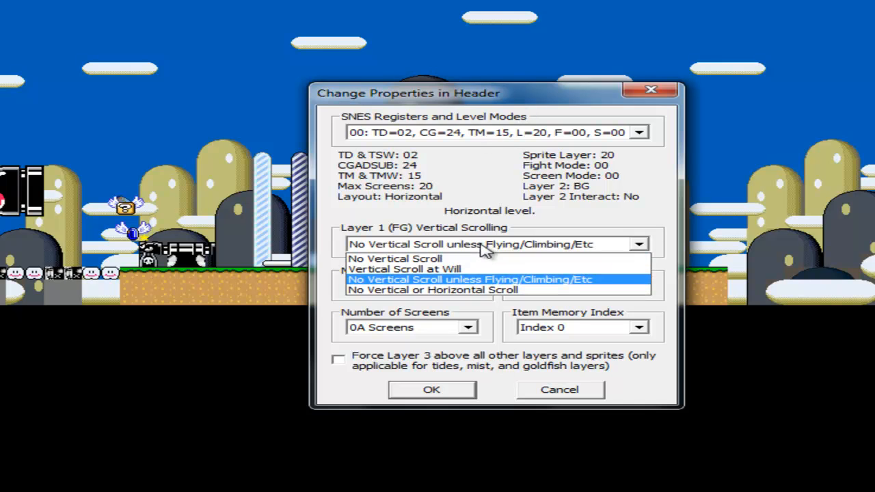
{"action": "left_click", "coordinate": [438, 269]}
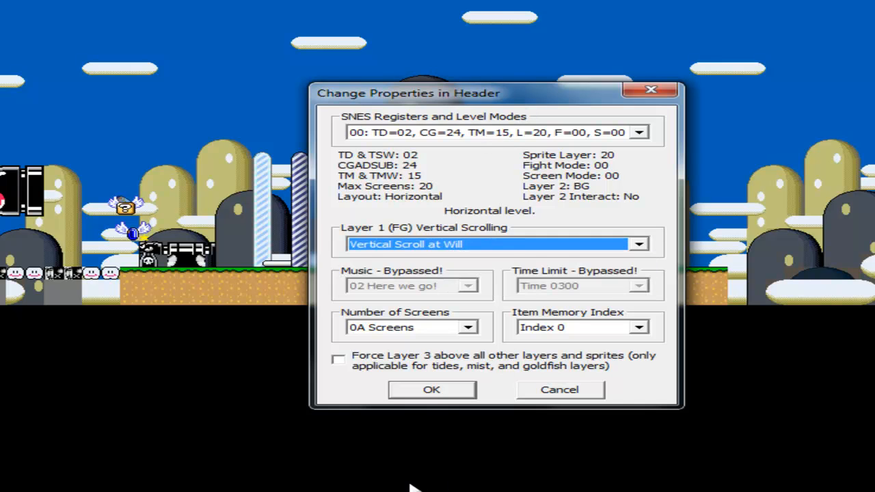
{"action": "left_click", "coordinate": [432, 390]}
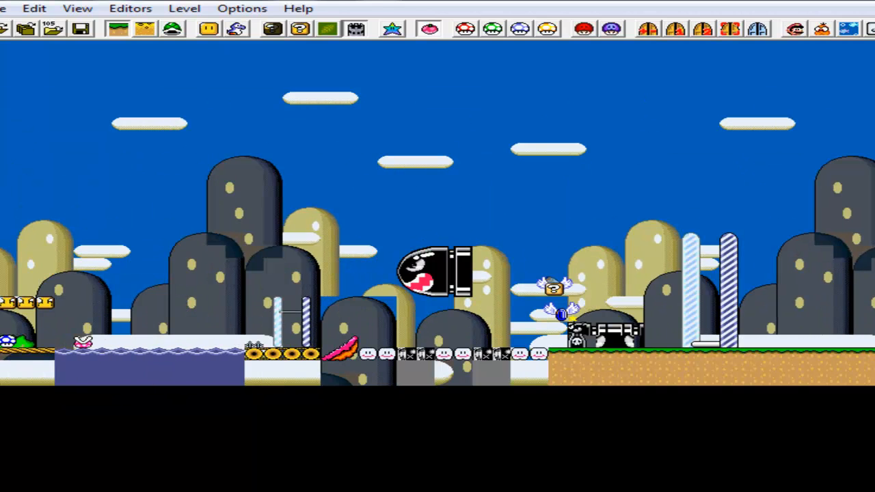
Display the numbered screen boundaries, split into top and bottom subscreens, over the level.
{"action": "left_click", "coordinate": [77, 9]}
{"action": "left_click", "coordinate": [249, 139]}
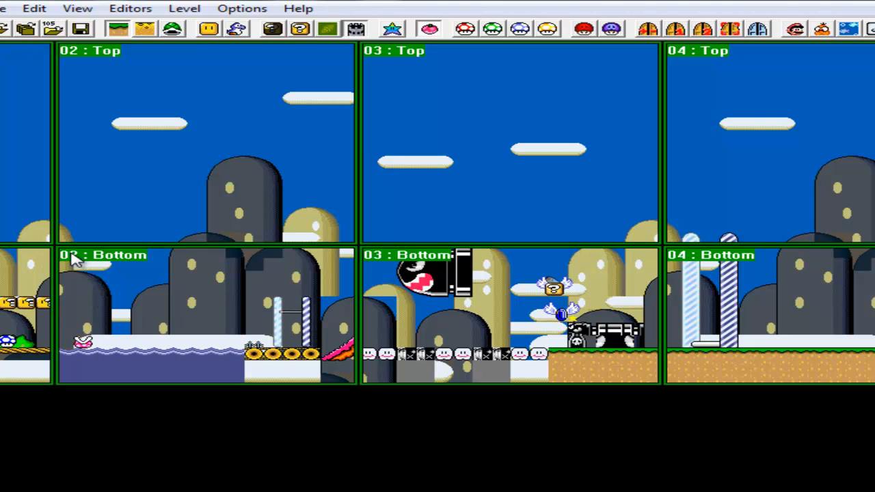
{"action": "left_click_drag", "start_coordinate": [87, 230], "coordinate": [322, 50]}
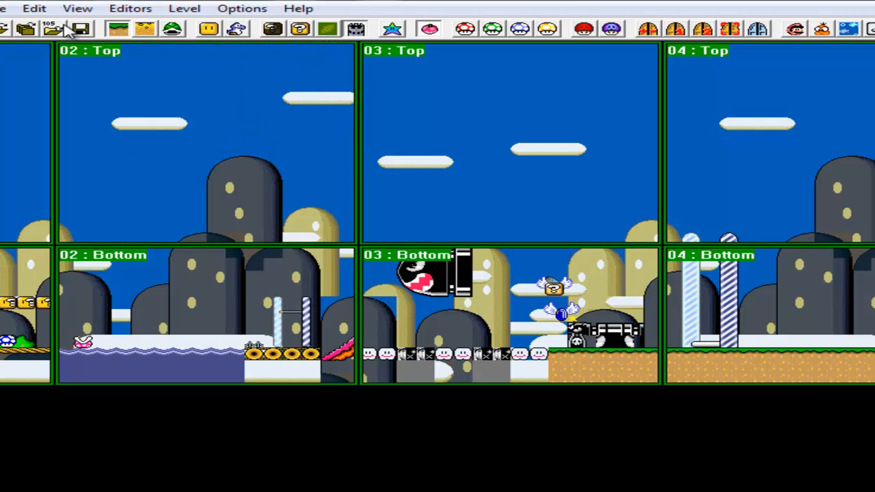
Look over the sprite header properties and the other level properties, leaving both without changes.
{"action": "left_click", "coordinate": [823, 28]}
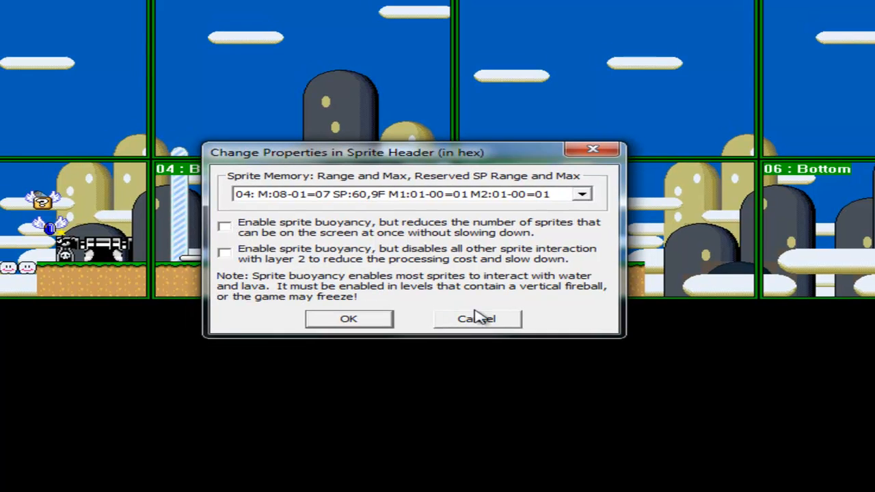
{"action": "left_click", "coordinate": [467, 310]}
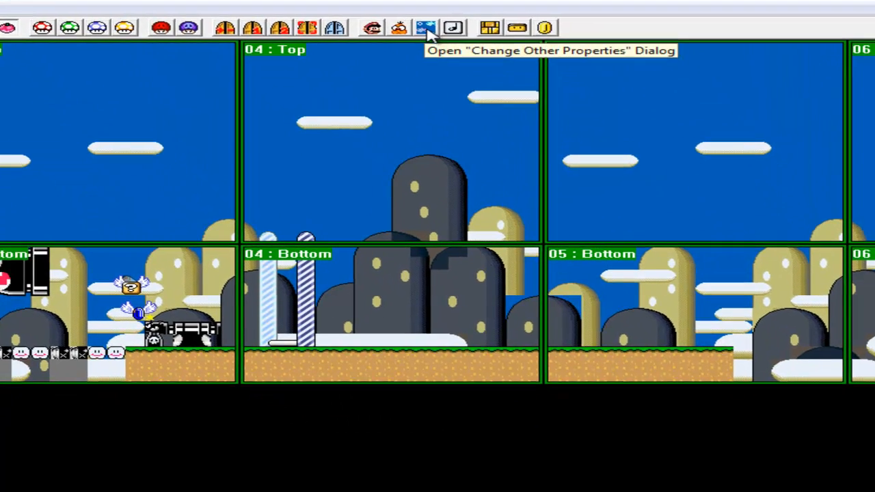
{"action": "left_click", "coordinate": [425, 29]}
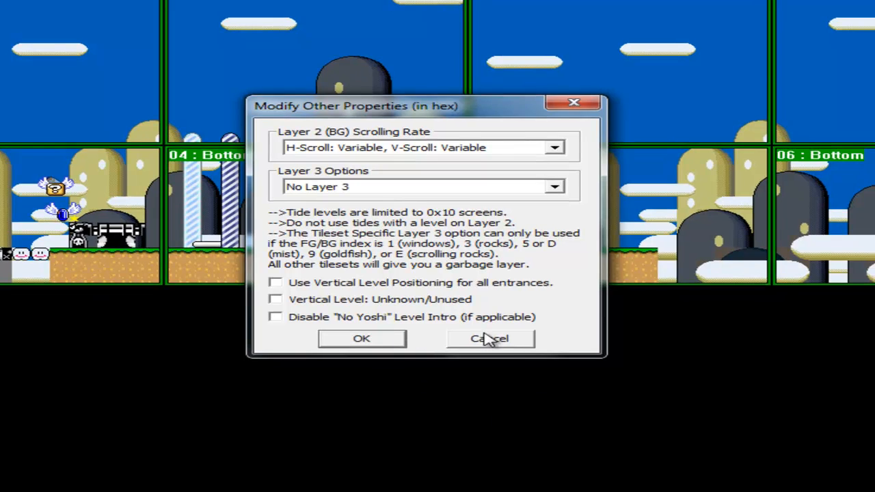
{"action": "left_click", "coordinate": [488, 340]}
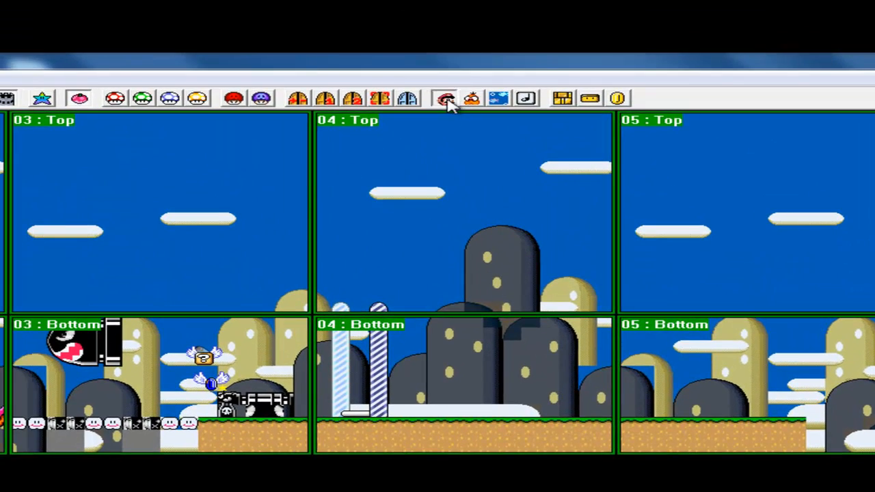
Set the level's number of screens to 0D in the header properties.
{"action": "left_click", "coordinate": [446, 100]}
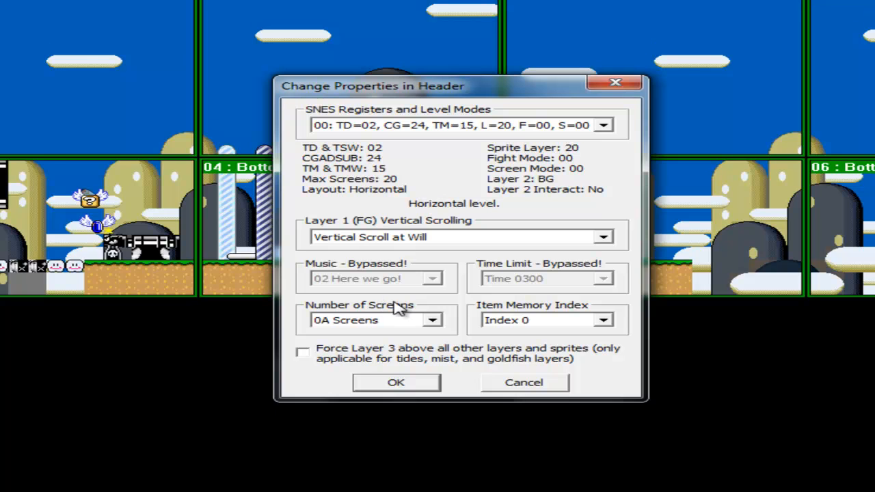
{"action": "left_click", "coordinate": [433, 321]}
{"action": "left_click", "coordinate": [434, 323]}
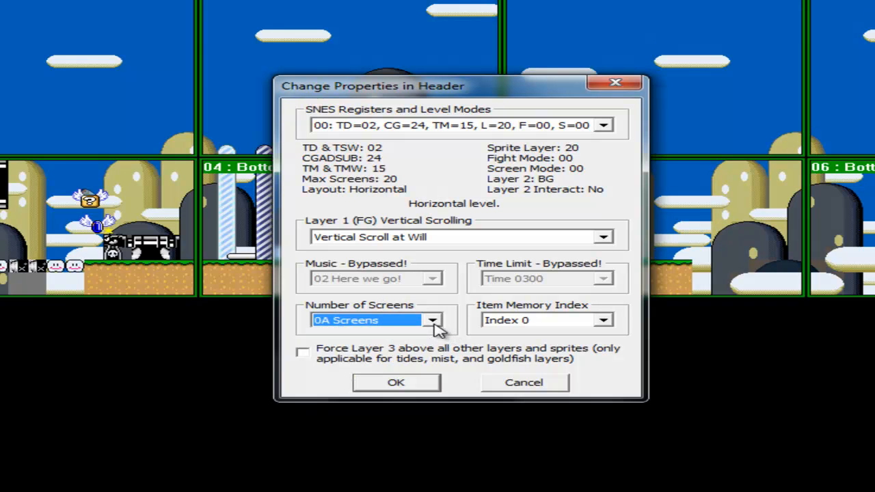
{"action": "scroll", "coordinate": [462, 278], "scroll_direction": "up", "scroll_amount": 1}
{"action": "scroll", "coordinate": [462, 278], "scroll_direction": "down", "scroll_amount": 4}
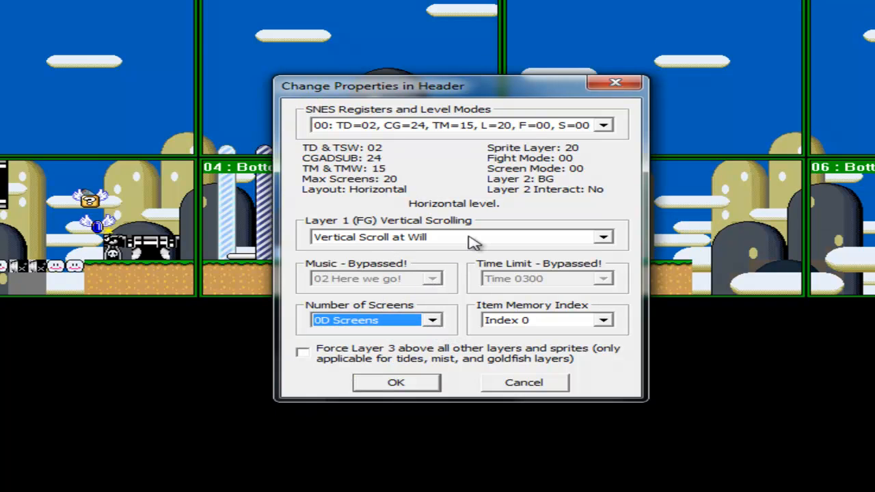
{"action": "left_click", "coordinate": [431, 380]}
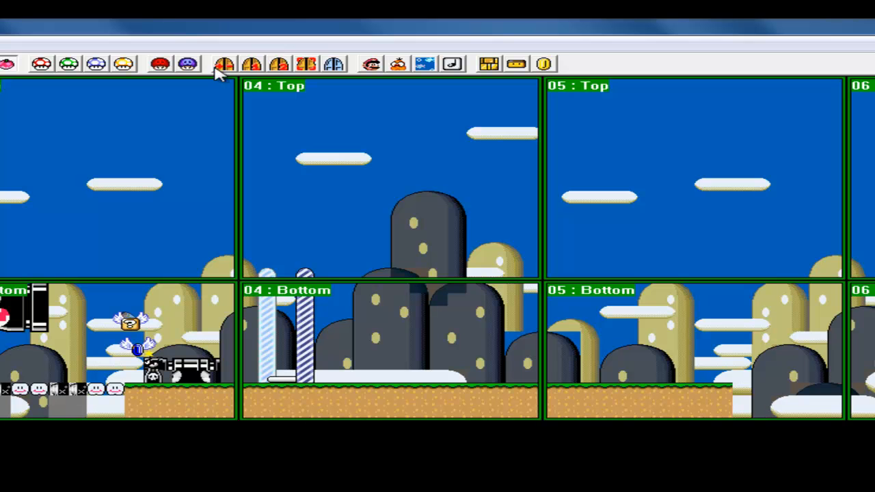
Review the Mario action and slippery-level options for the level's main and midway entrance.
{"action": "left_click", "coordinate": [252, 65]}
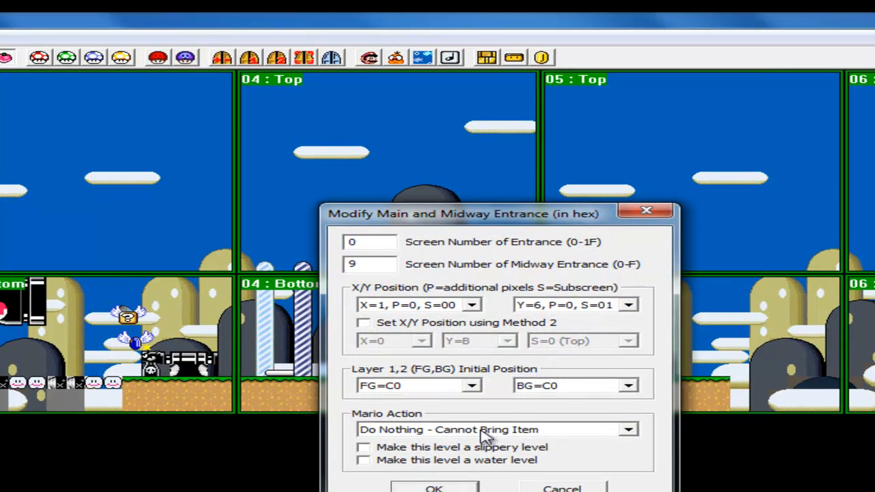
{"action": "left_click", "coordinate": [484, 438]}
{"action": "left_click", "coordinate": [487, 449]}
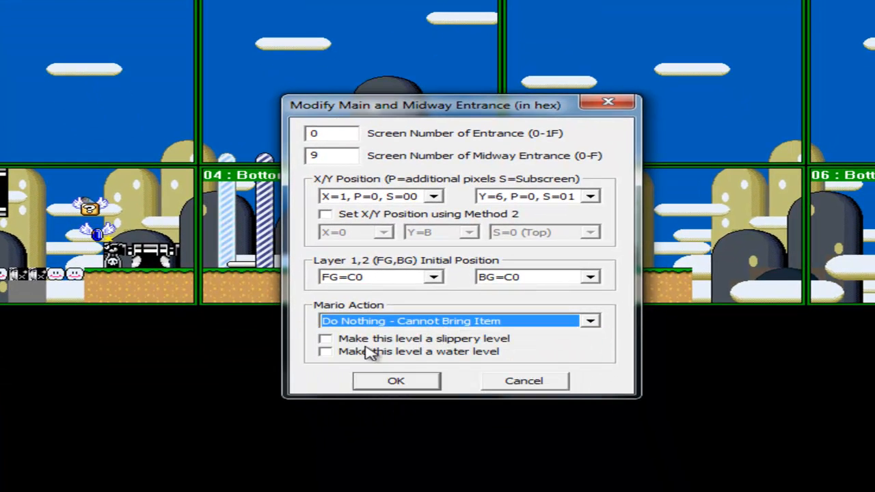
{"action": "left_click", "coordinate": [326, 340]}
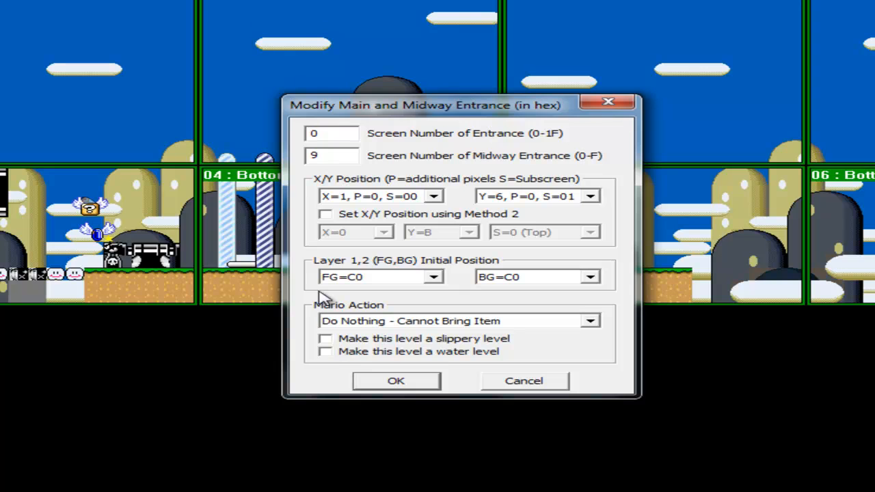
{"action": "left_click", "coordinate": [373, 383]}
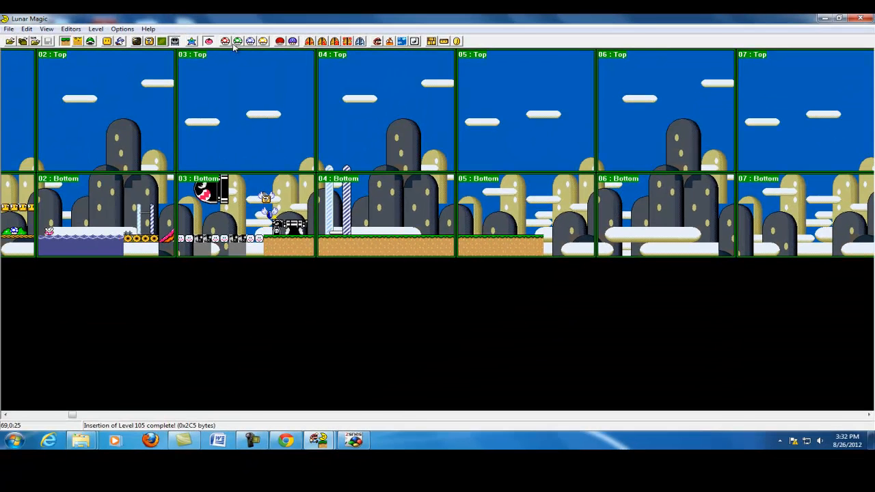
{"action": "left_click", "coordinate": [432, 41]}
{"action": "key", "text": "Escape"}
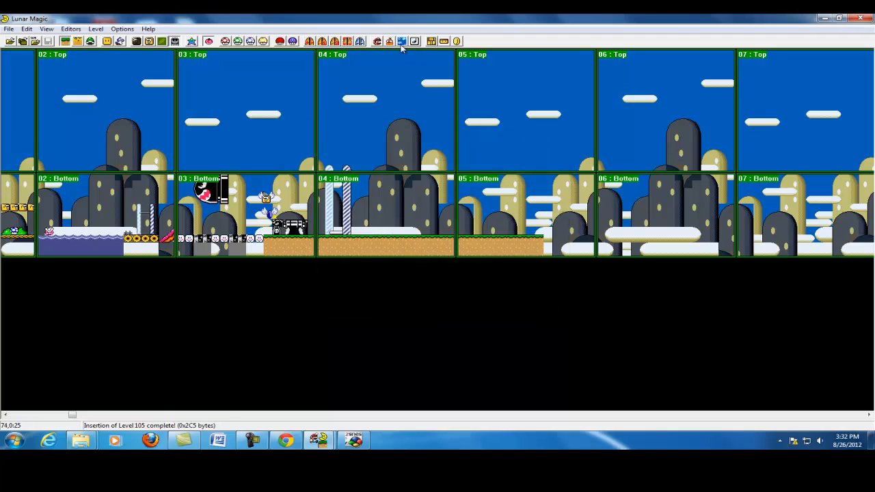
{"action": "left_click", "coordinate": [413, 41]}
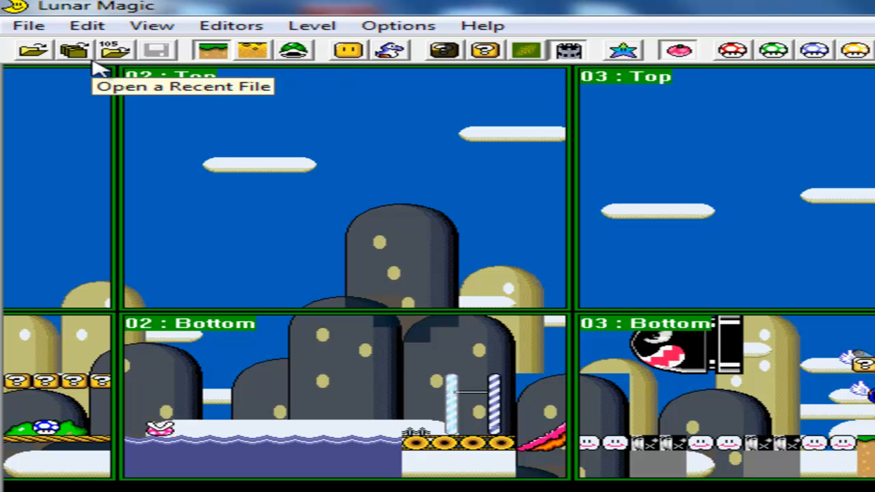
Look at the level's graphics in the 8x8 Tile Editor and close it.
{"action": "left_click", "coordinate": [451, 52]}
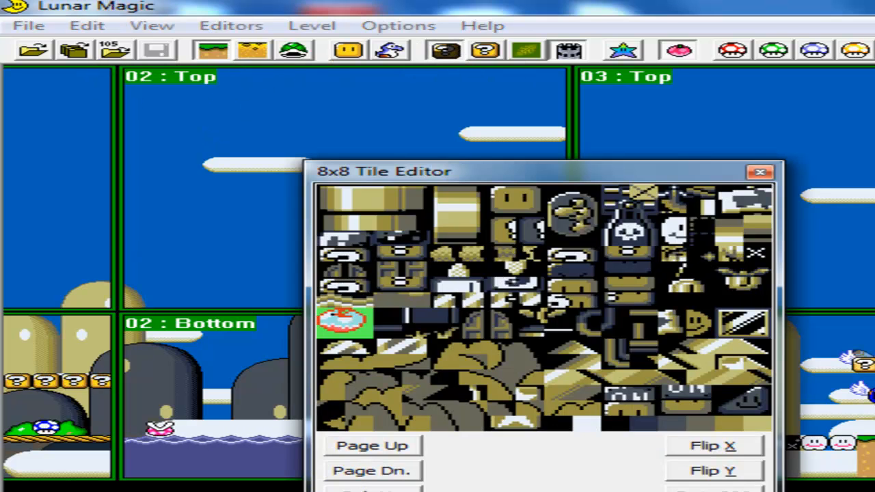
{"action": "left_click", "coordinate": [348, 194]}
{"action": "left_click", "coordinate": [772, 173]}
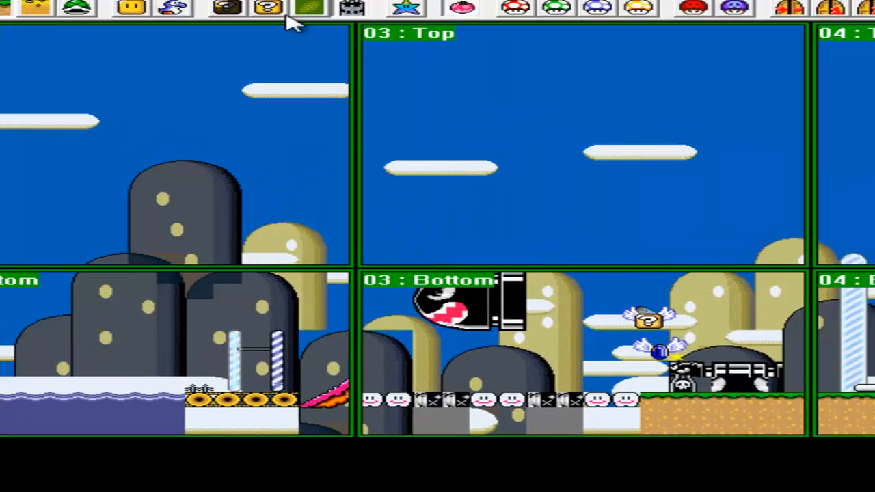
In the 16x16 Tile Map Editor, replace the brown ground fill tile with the green berry tile 47 and save the tile map.
{"action": "left_click", "coordinate": [527, 51]}
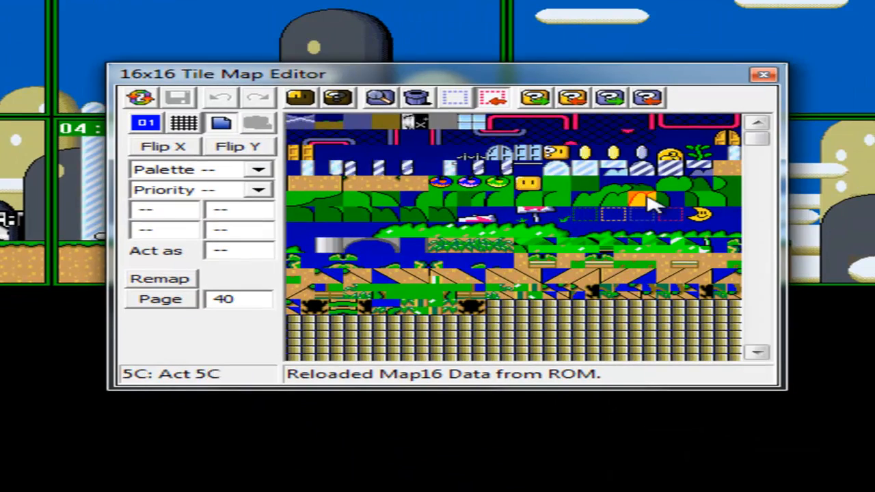
{"action": "left_click", "coordinate": [494, 183]}
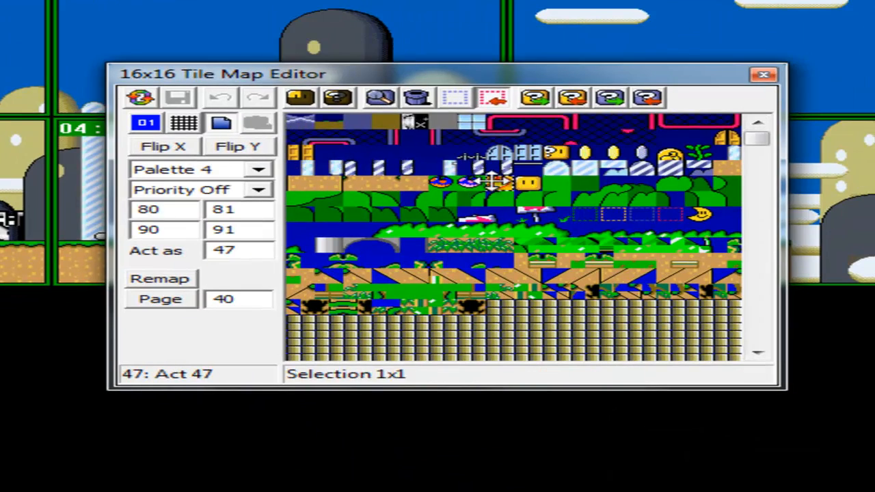
{"action": "left_click_drag", "start_coordinate": [494, 181], "coordinate": [723, 166]}
{"action": "left_click", "coordinate": [178, 97]}
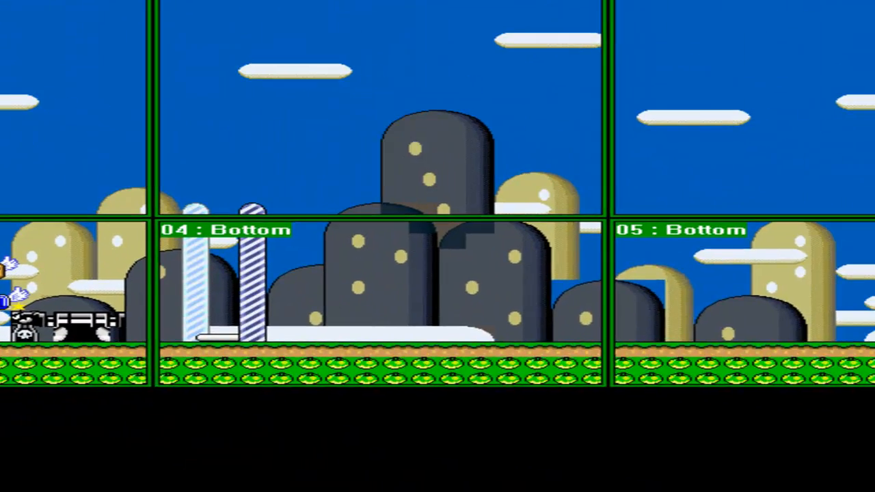
Bring up the deletion of all objects, sprites and exits from the level, and cancel it.
{"action": "key", "text": "ctrl+Delete"}
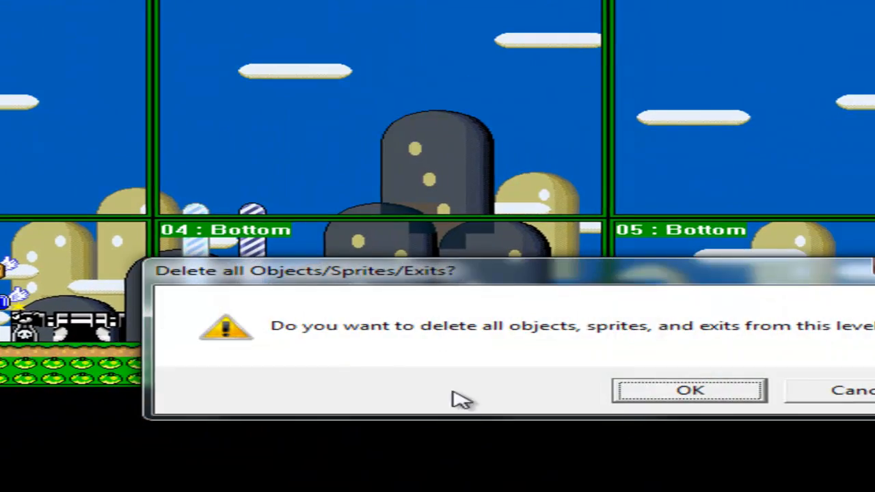
{"action": "left_click", "coordinate": [851, 390]}
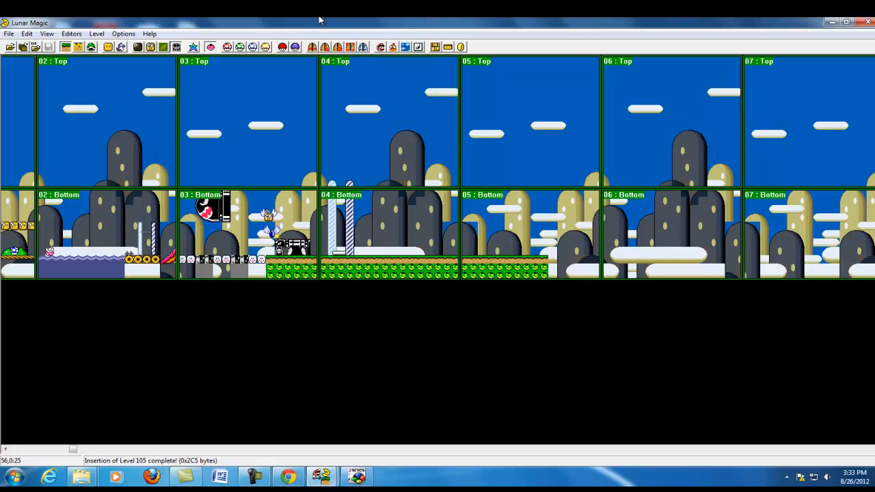
Switch to the Overworld Editor and look over the main map and its submaps.
{"action": "mouse_move", "coordinate": [327, 477]}
{"action": "left_click", "coordinate": [383, 416]}
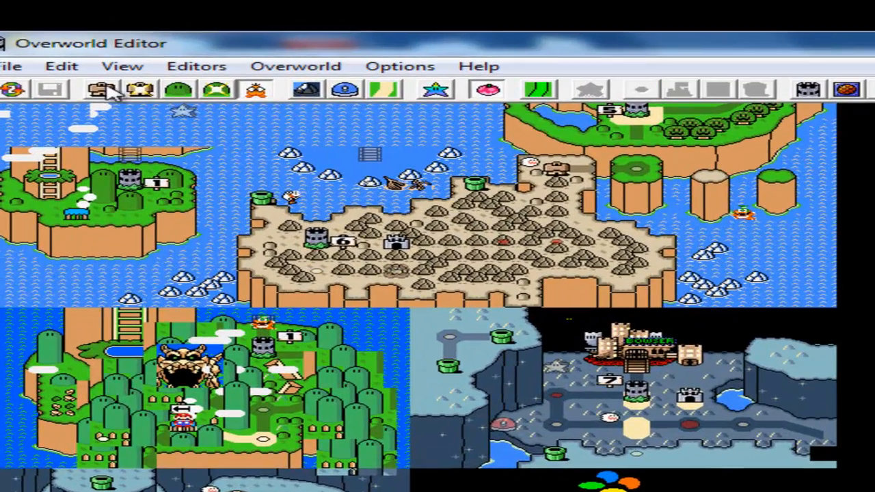
{"action": "scroll", "coordinate": [419, 296], "scroll_direction": "up", "scroll_amount": 1}
{"action": "scroll", "coordinate": [419, 296], "scroll_direction": "up", "scroll_amount": 3}
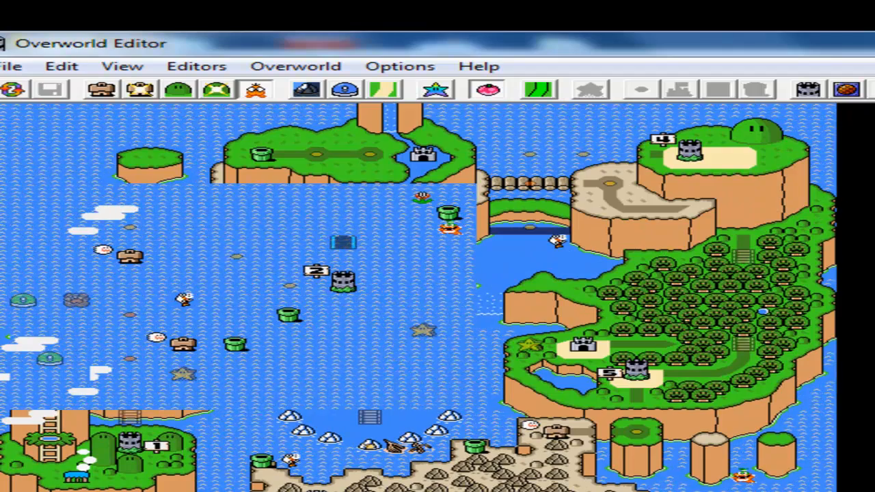
{"action": "scroll", "coordinate": [82, 373], "scroll_direction": "down", "scroll_amount": 3}
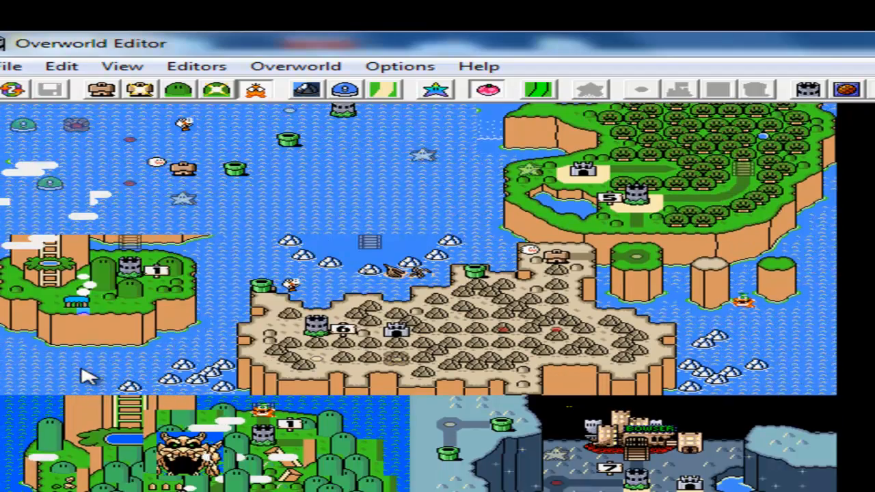
{"action": "scroll", "coordinate": [89, 371], "scroll_direction": "down", "scroll_amount": 6}
{"action": "scroll", "coordinate": [93, 352], "scroll_direction": "up", "scroll_amount": 7}
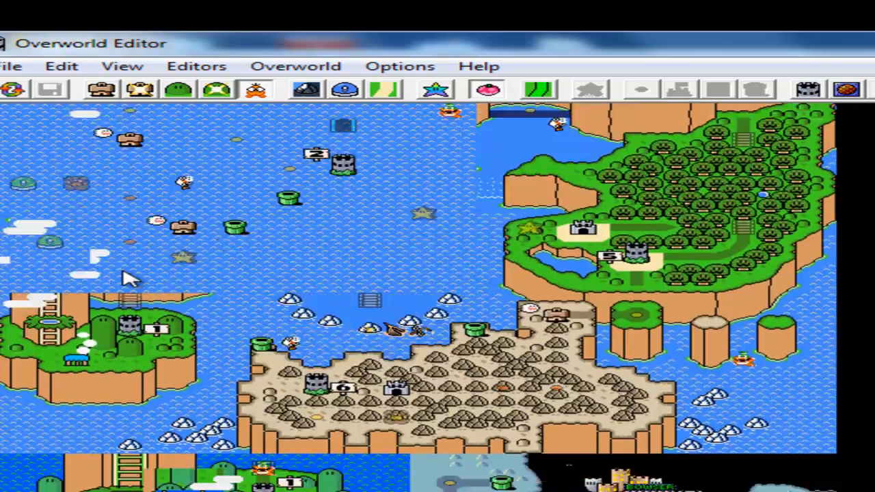
{"action": "scroll", "coordinate": [126, 277], "scroll_direction": "up", "scroll_amount": 2}
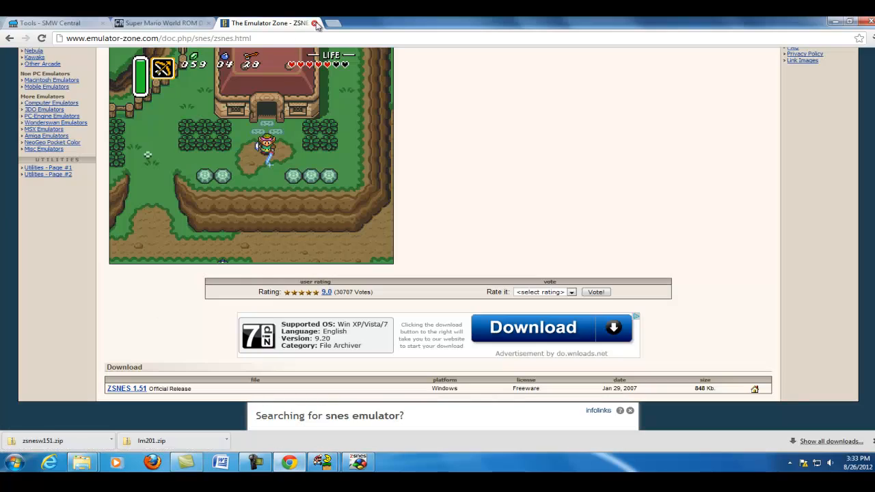
Switch to Chrome and open gmail.com in a new tab.
{"action": "left_click", "coordinate": [333, 23]}
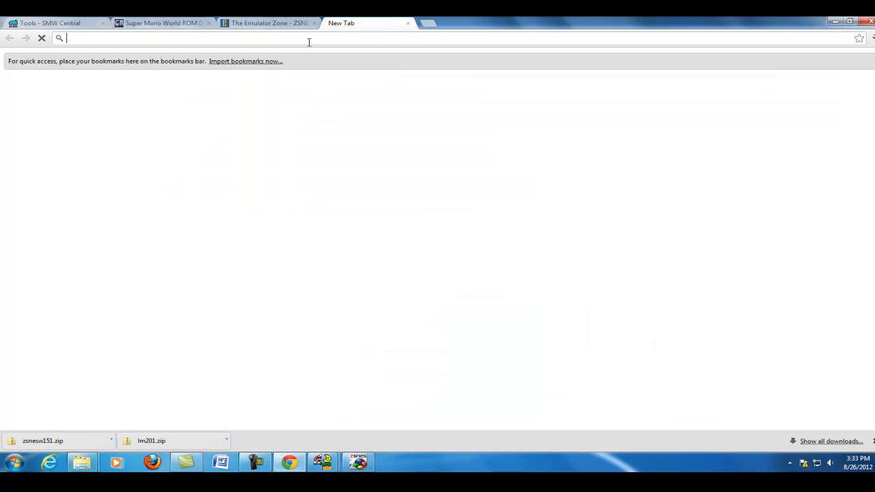
{"action": "type", "text": "gmailc"}
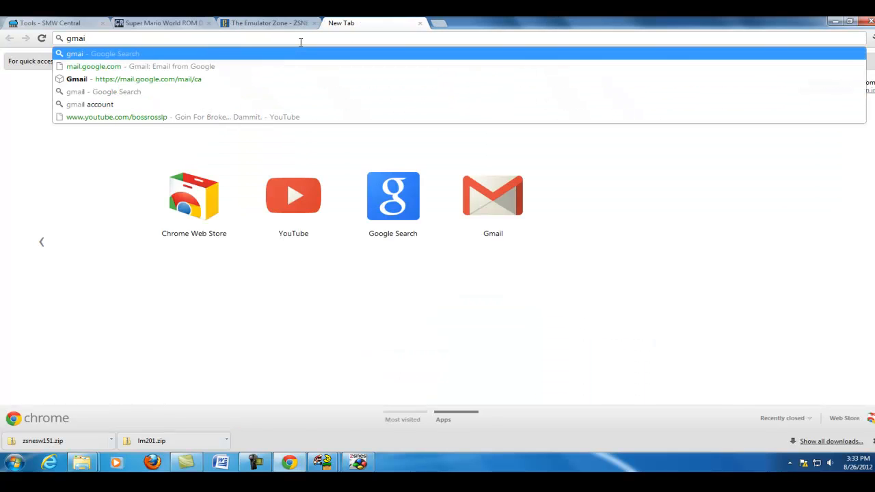
{"action": "key", "text": "BackSpace"}
{"action": "type", "text": ".com"}
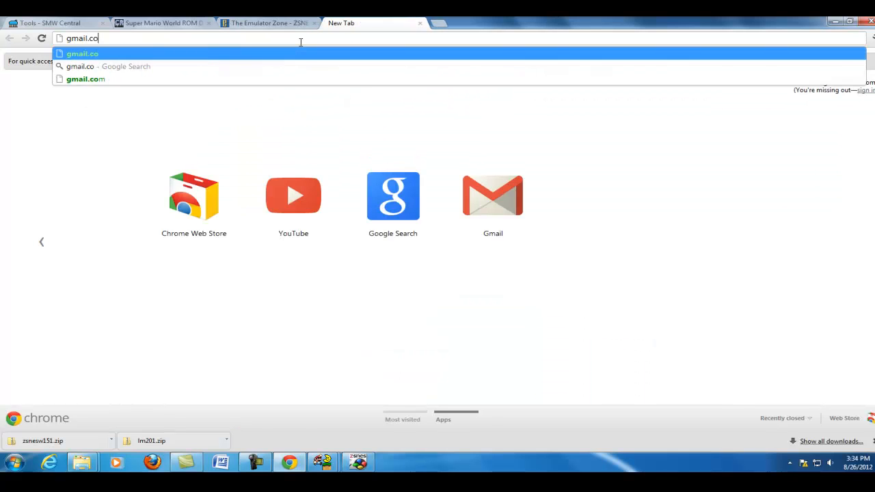
{"action": "key", "text": "Return"}
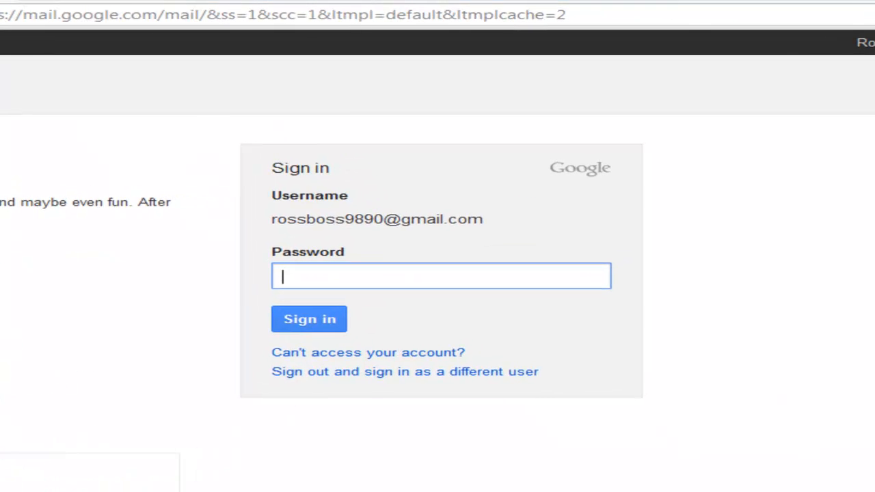
Highlight the account e-mail shown as the username on the Gmail sign-in form.
{"action": "left_click_drag", "start_coordinate": [273, 219], "coordinate": [479, 230]}
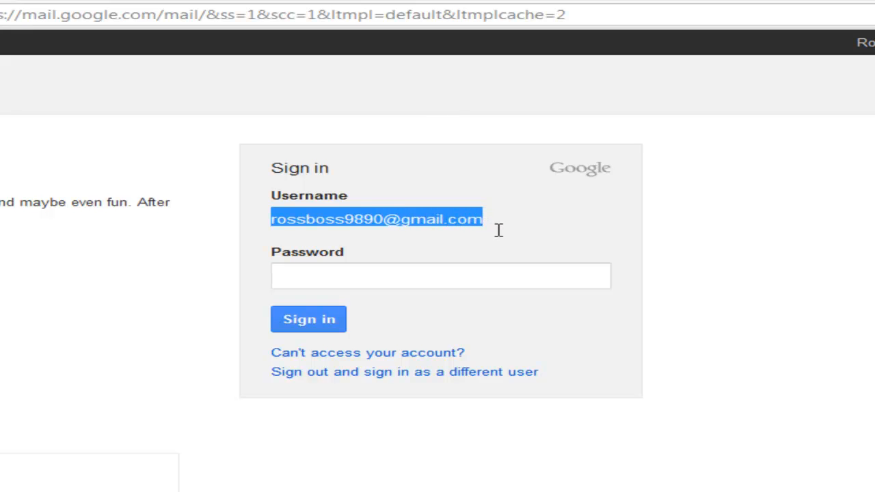
{"action": "left_click", "coordinate": [469, 236]}
{"action": "left_click_drag", "start_coordinate": [273, 218], "coordinate": [478, 236]}
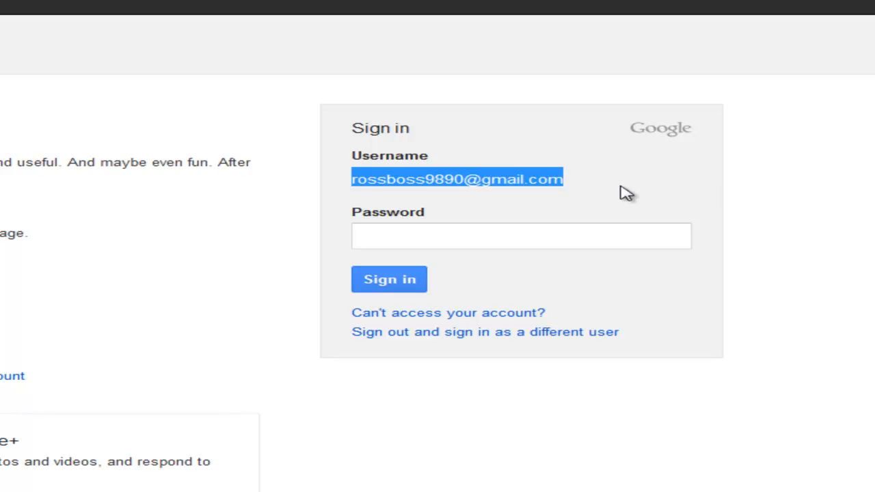
{"action": "left_click", "coordinate": [492, 168]}
{"action": "left_click_drag", "start_coordinate": [566, 179], "coordinate": [328, 185]}
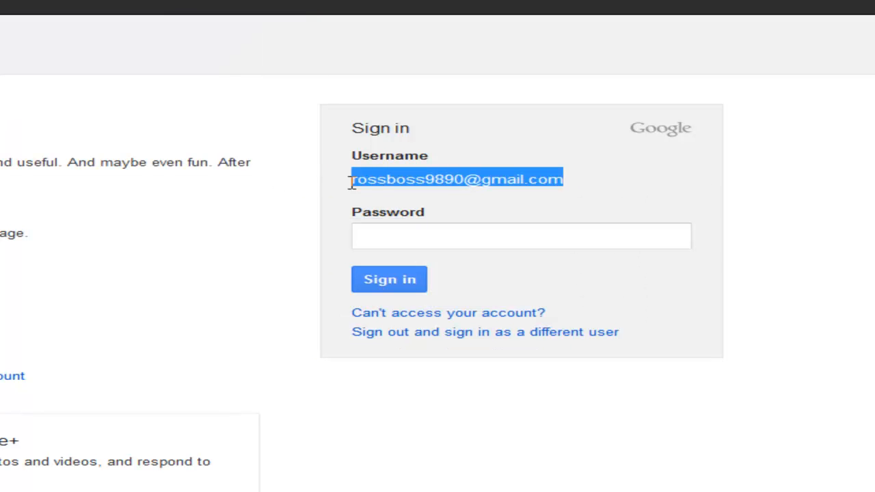